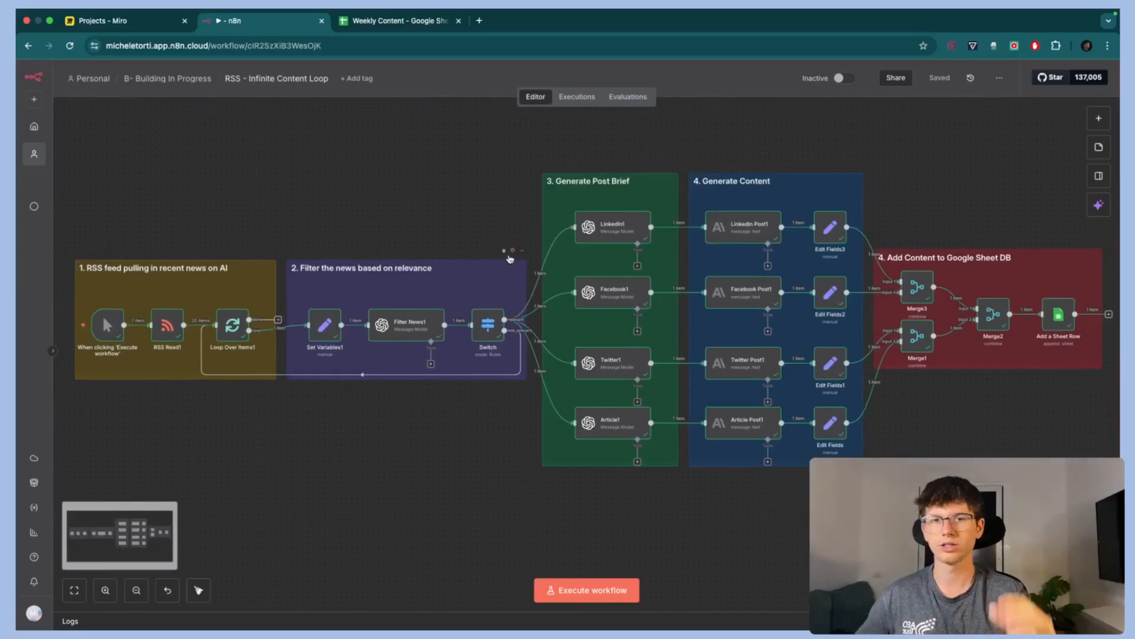
- Switch to the Miro board and review the whole flow diagram from the RSS news source to the Google Sheet
{"action": "left_click", "coordinate": [145, 22]}
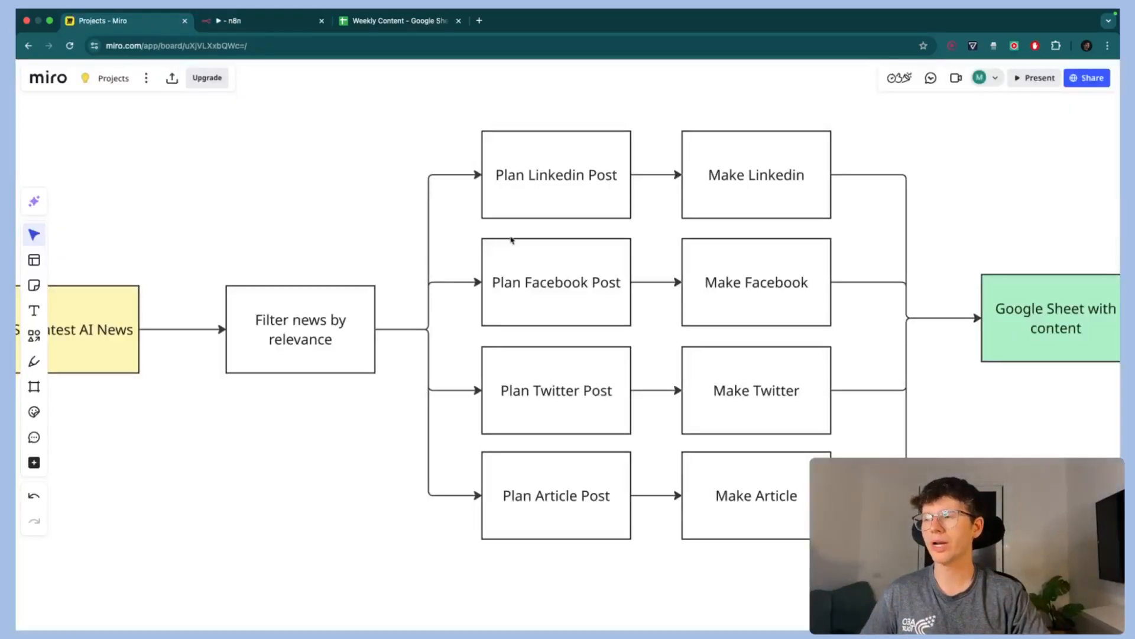
{"action": "scroll", "coordinate": [464, 253], "scroll_direction": "down", "scroll_amount": 2}
{"action": "scroll", "coordinate": [463, 253], "scroll_direction": "left", "scroll_amount": 2}
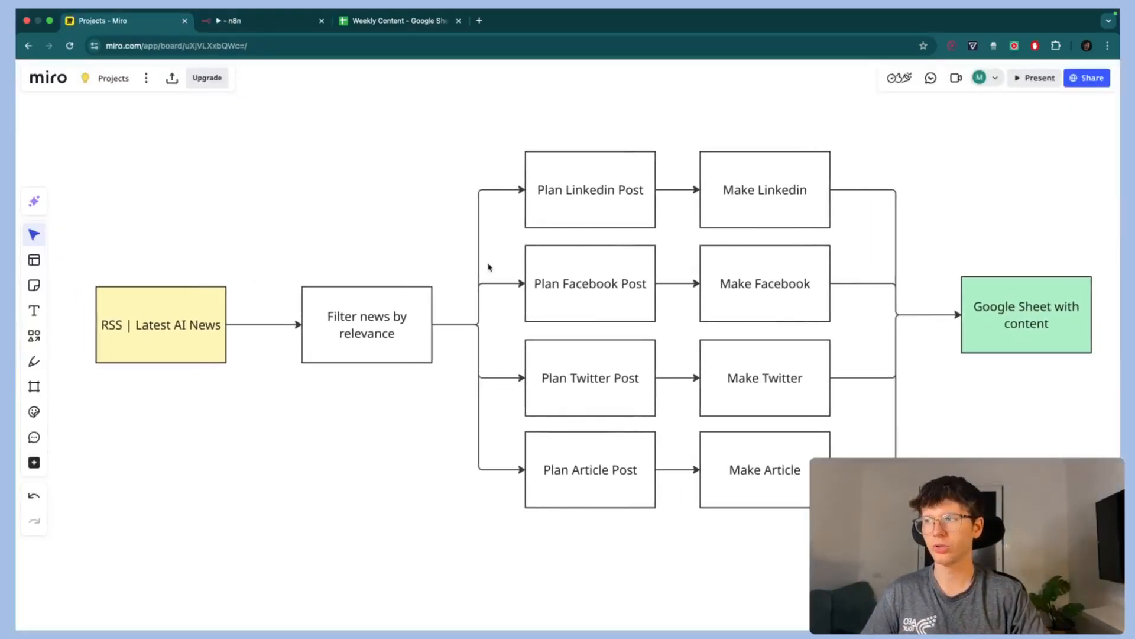
- Switch back to the n8n workflow and replace the manual trigger before RSS Read1 with a trigger that runs on a schedule
{"action": "left_click", "coordinate": [267, 26]}
{"action": "scroll", "coordinate": [414, 211], "scroll_direction": "left", "scroll_amount": 5}
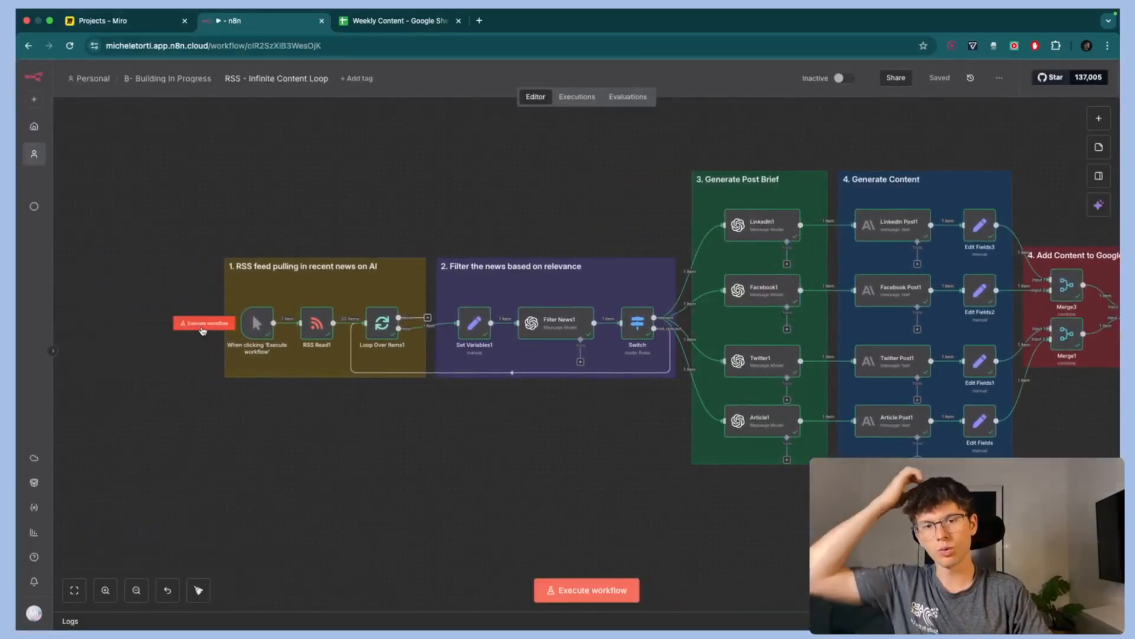
{"action": "scroll", "coordinate": [267, 338], "scroll_direction": "up", "scroll_amount": 5}
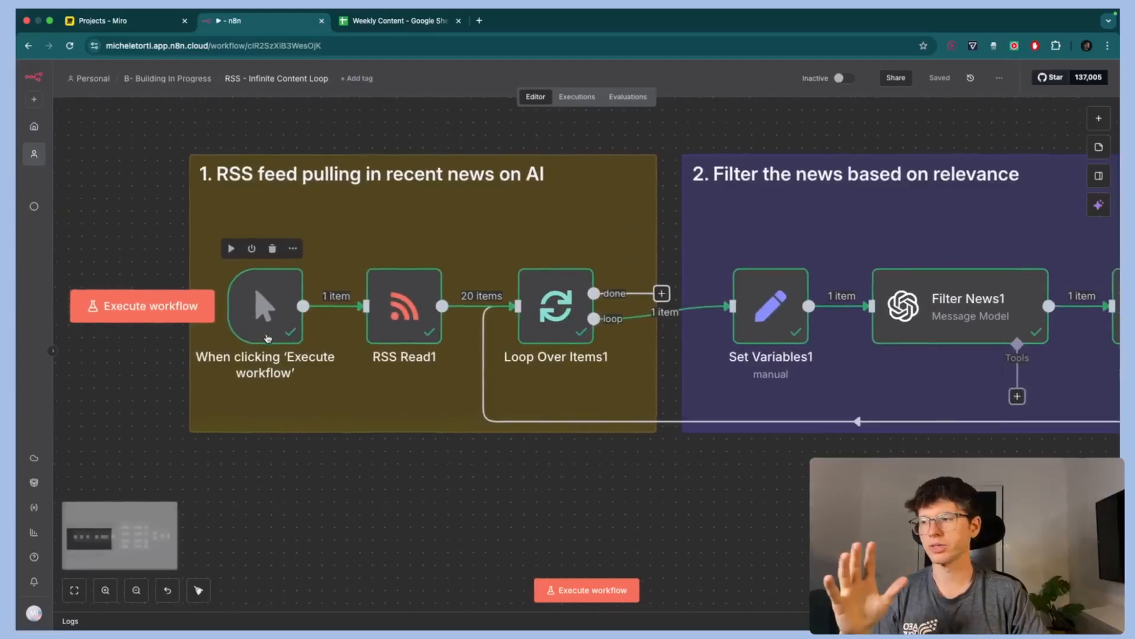
{"action": "scroll", "coordinate": [297, 305], "scroll_direction": "up", "scroll_amount": 2}
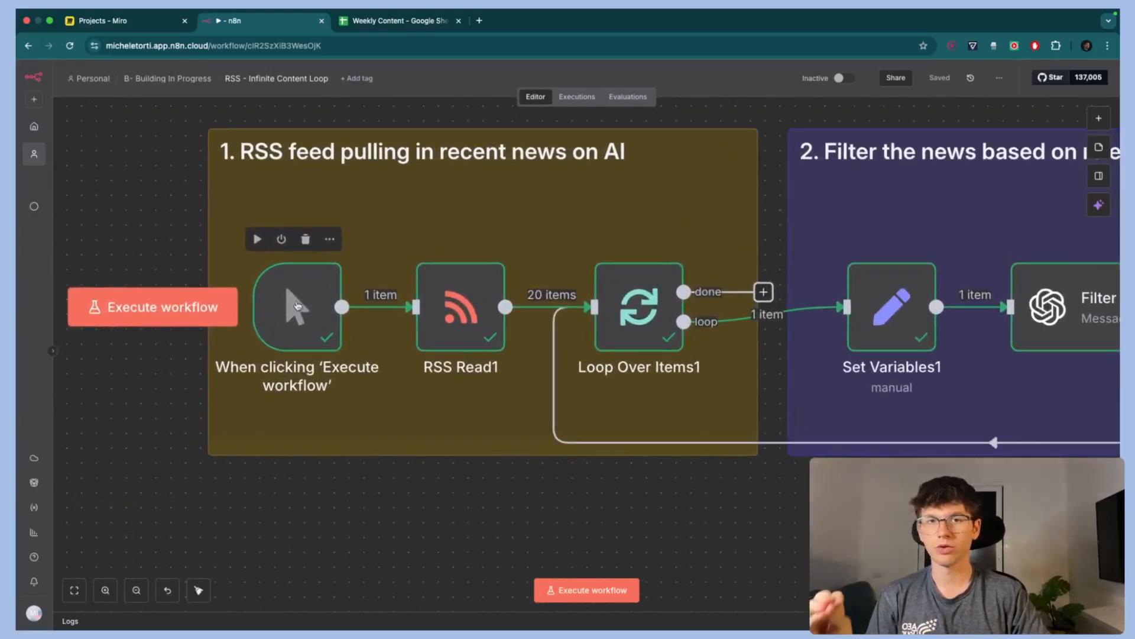
{"action": "left_click", "coordinate": [297, 306]}
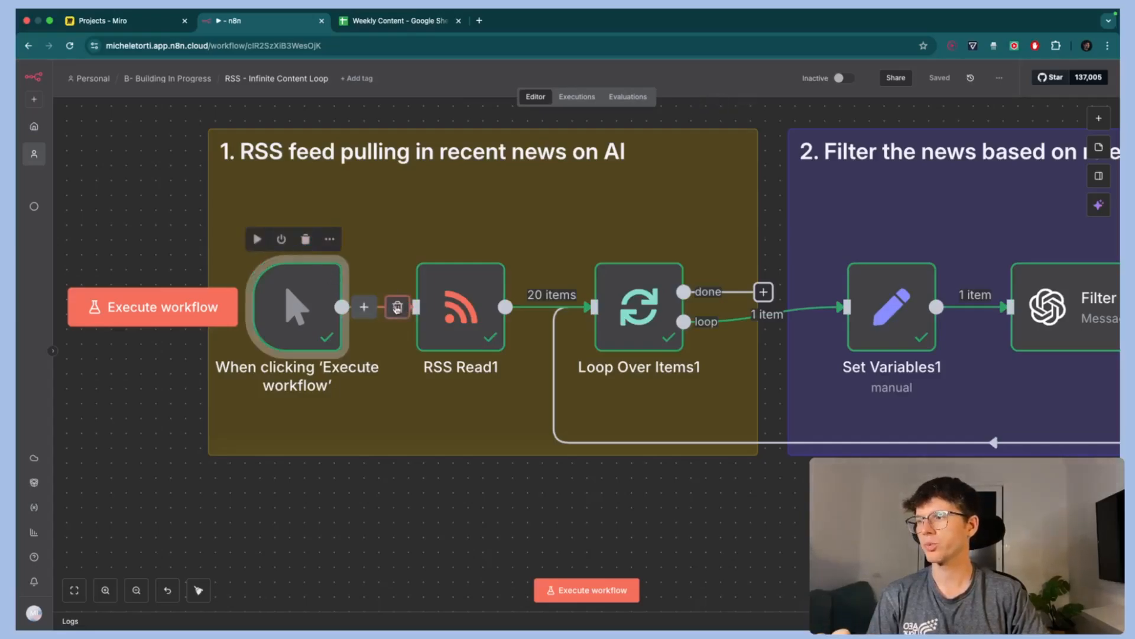
{"action": "left_click", "coordinate": [305, 240]}
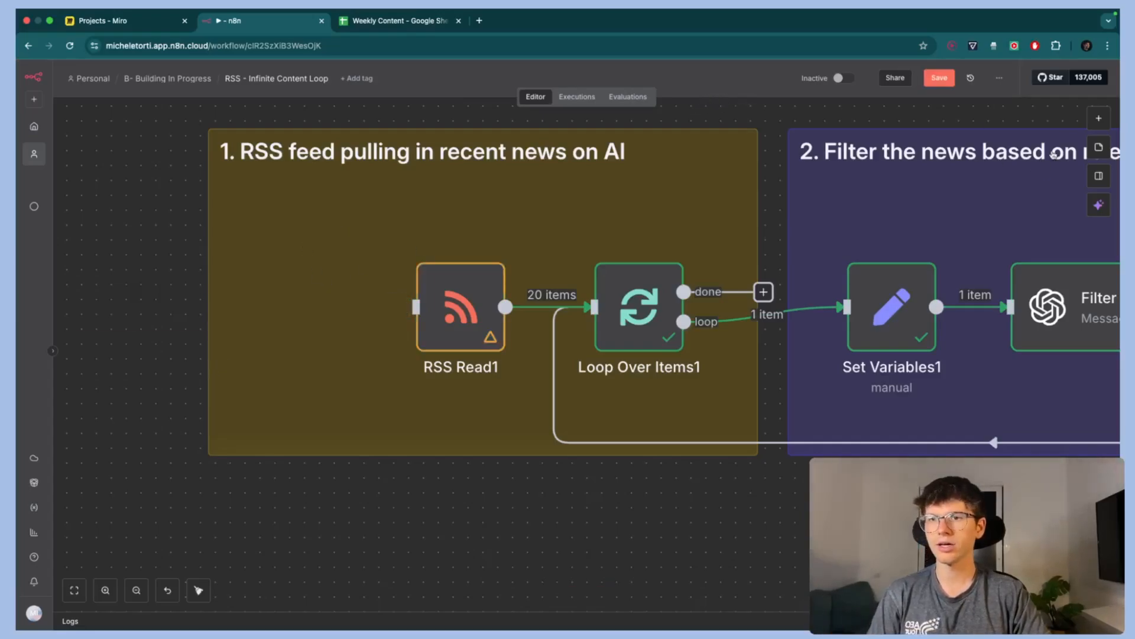
{"action": "left_click", "coordinate": [1096, 122]}
{"action": "left_click", "coordinate": [985, 303]}
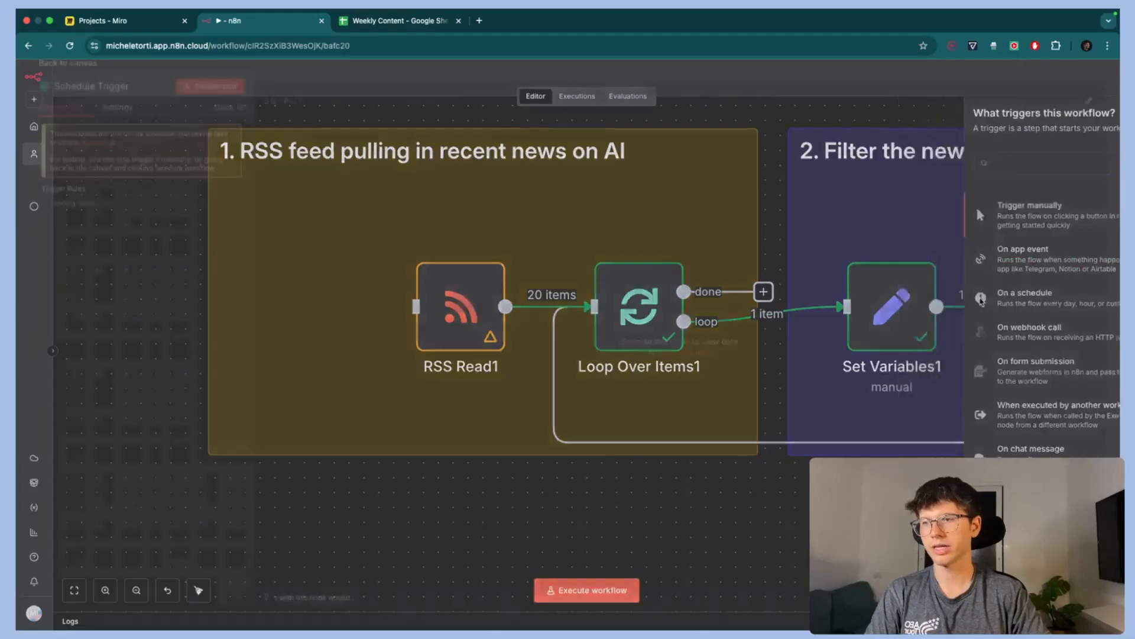
{"action": "key", "text": "Escape"}
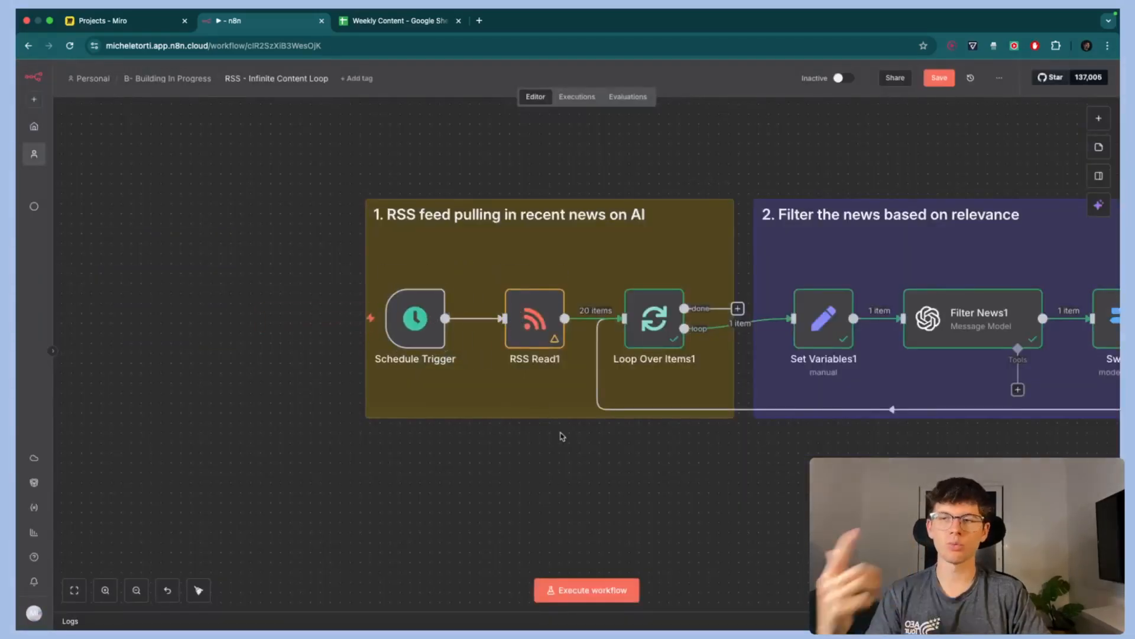
- Set the Schedule Trigger's interval to Weeks and shift the node slightly closer to RSS Read1
{"action": "double_click", "coordinate": [392, 330]}
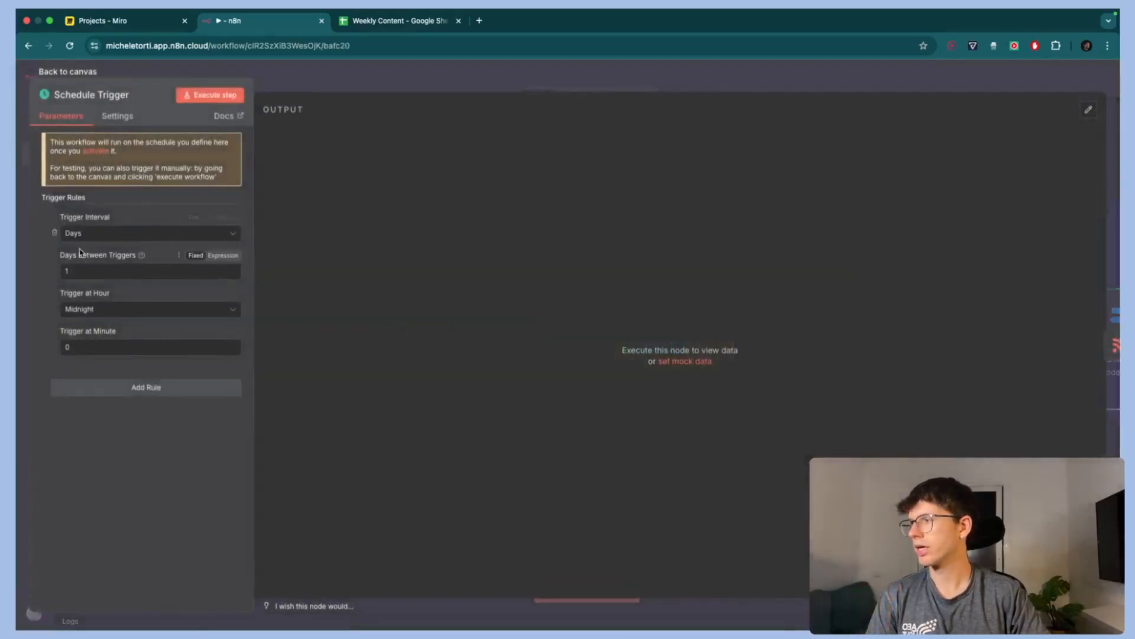
{"action": "left_click", "coordinate": [81, 236]}
{"action": "left_click", "coordinate": [85, 341]}
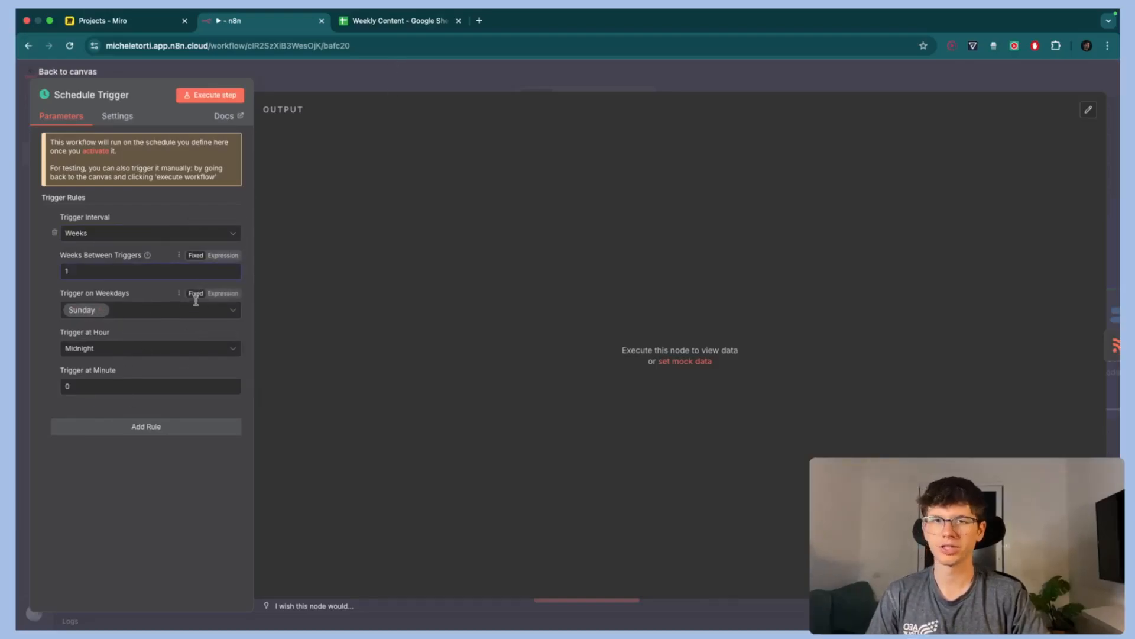
{"action": "left_click", "coordinate": [390, 81]}
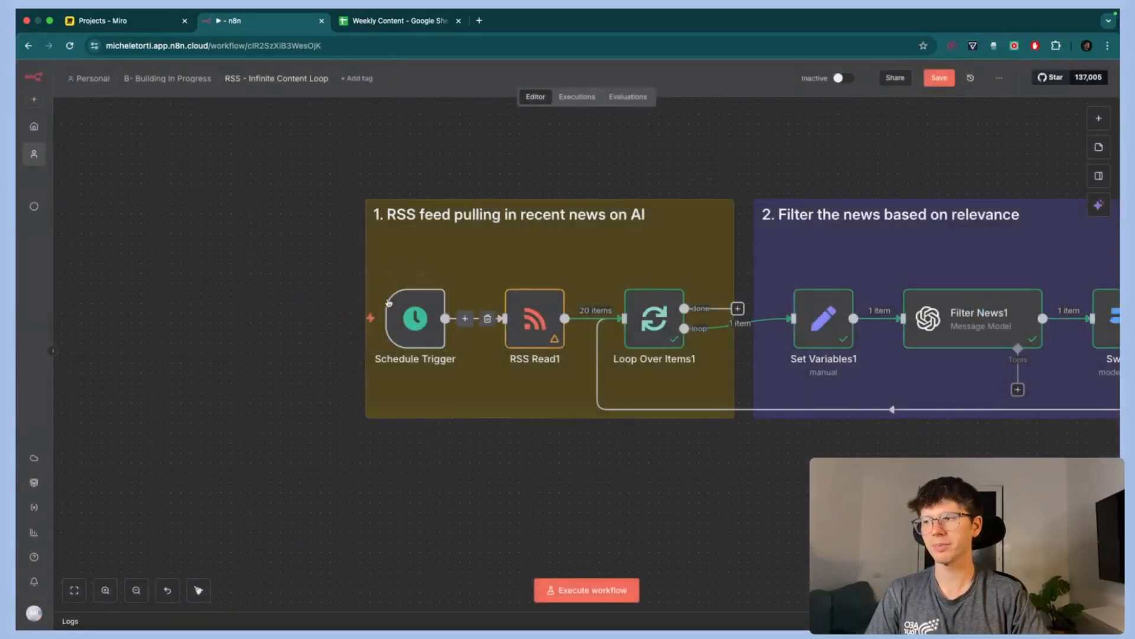
{"action": "left_click_drag", "start_coordinate": [414, 338], "coordinate": [424, 337]}
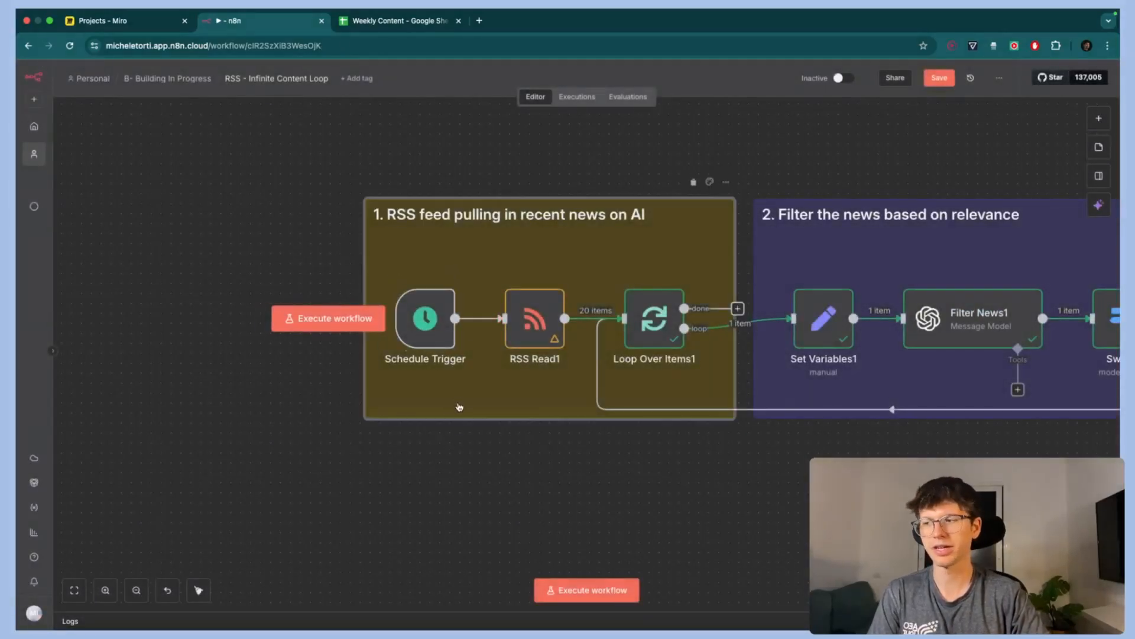
- View the RSS Read1 node's feed URL, then search for Google Alerts in a new browser tab and open its site
{"action": "scroll", "coordinate": [471, 443], "scroll_direction": "right", "scroll_amount": 1}
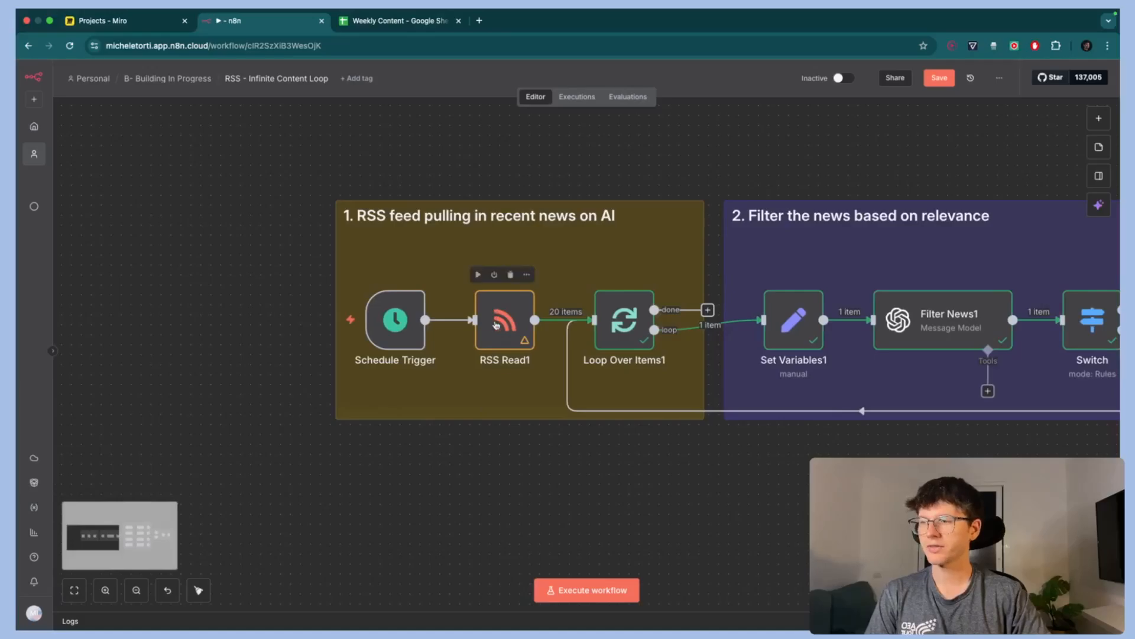
{"action": "double_click", "coordinate": [497, 324]}
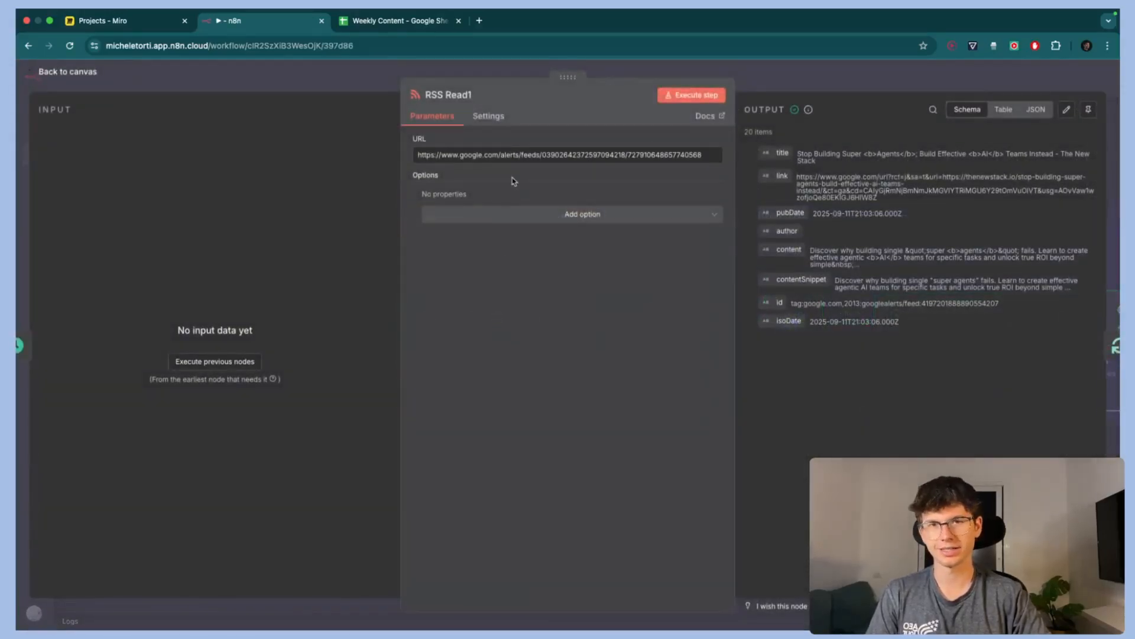
{"action": "key", "text": "super+t"}
{"action": "type", "text": "google alert"}
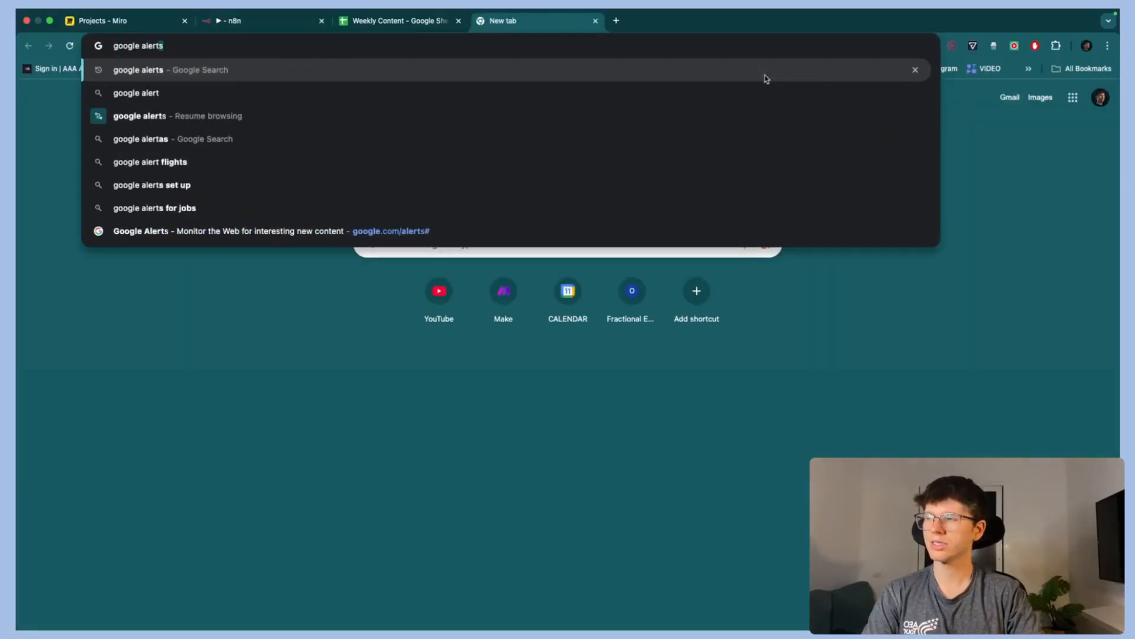
{"action": "key", "text": "Return"}
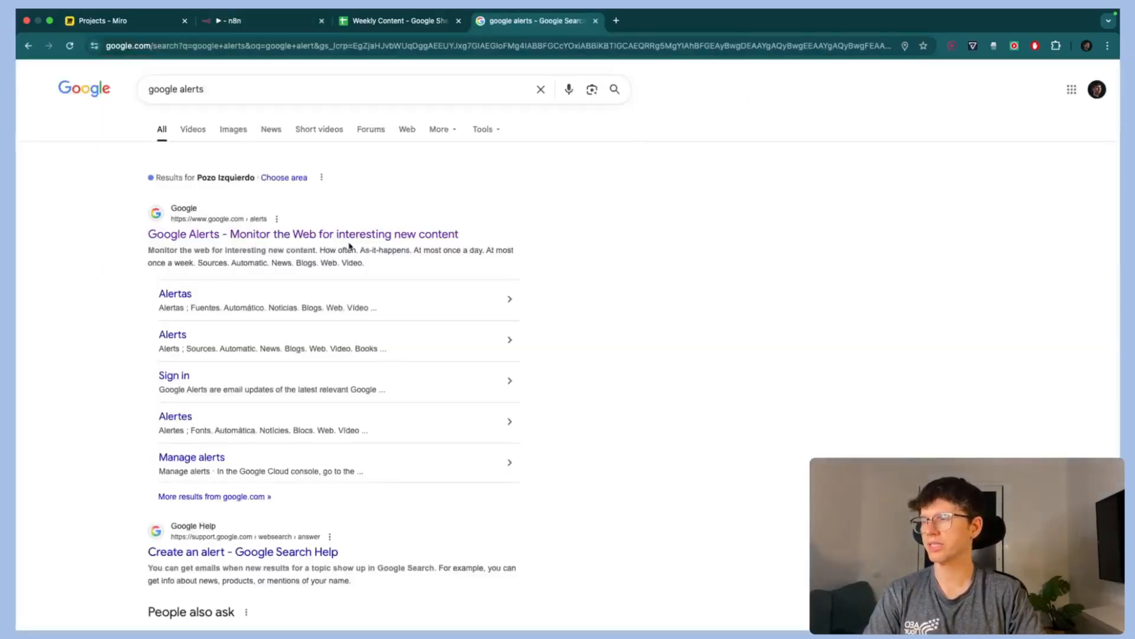
{"action": "scroll", "coordinate": [159, 227], "scroll_direction": "up", "scroll_amount": 5}
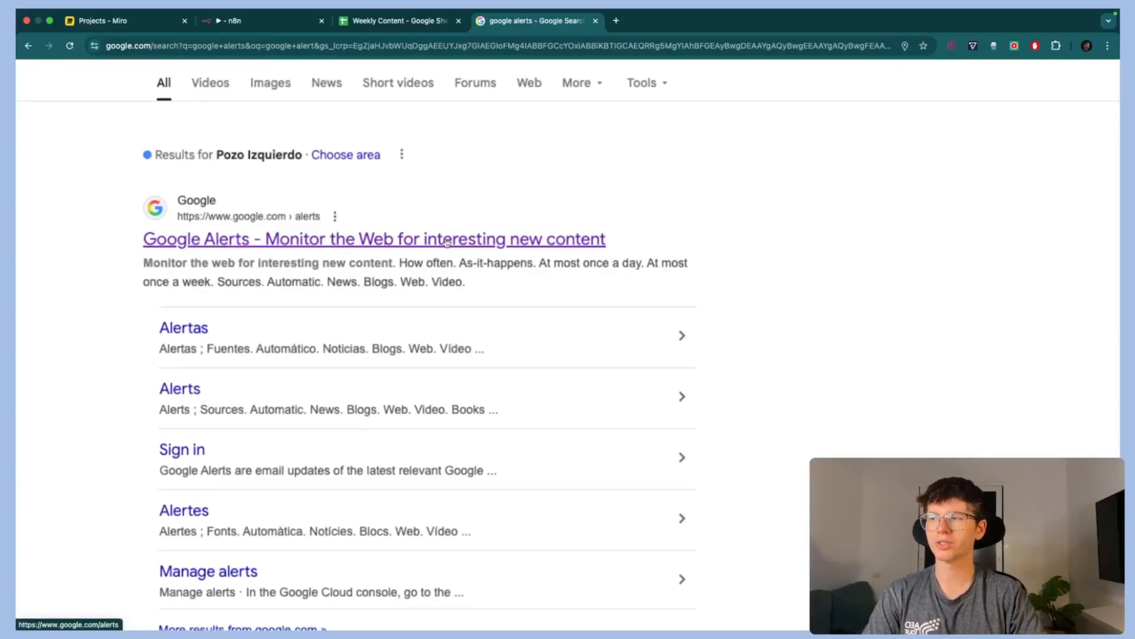
{"action": "scroll", "coordinate": [446, 243], "scroll_direction": "down", "scroll_amount": 5}
{"action": "left_click", "coordinate": [395, 235]}
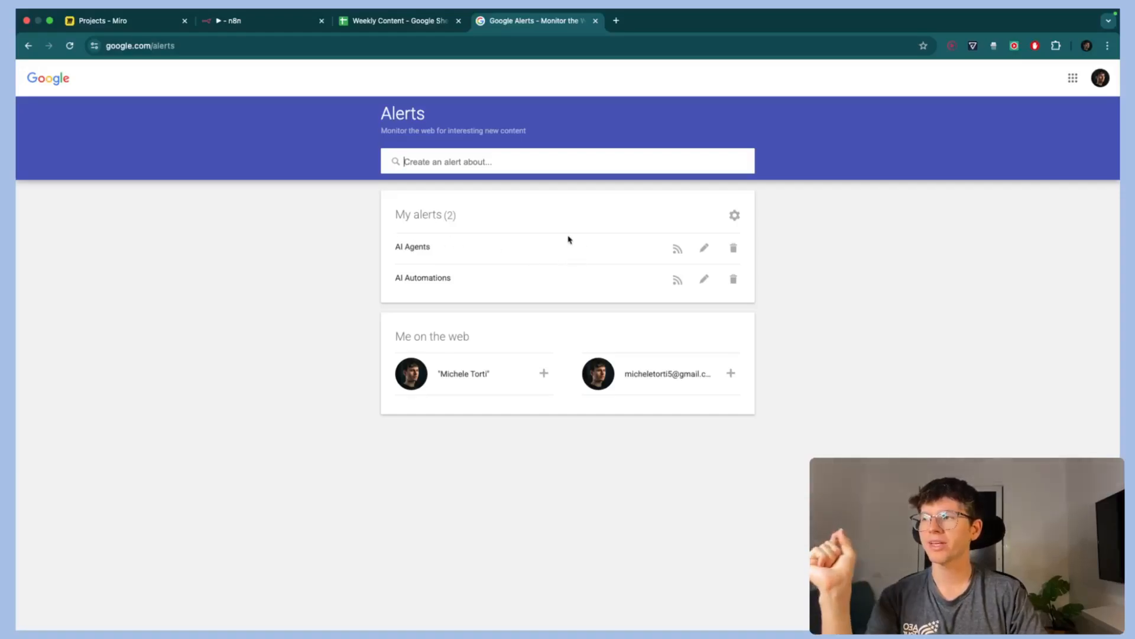
- Open the RSS feed of the AI Agents alert and look through its news entries
{"action": "left_click", "coordinate": [676, 251]}
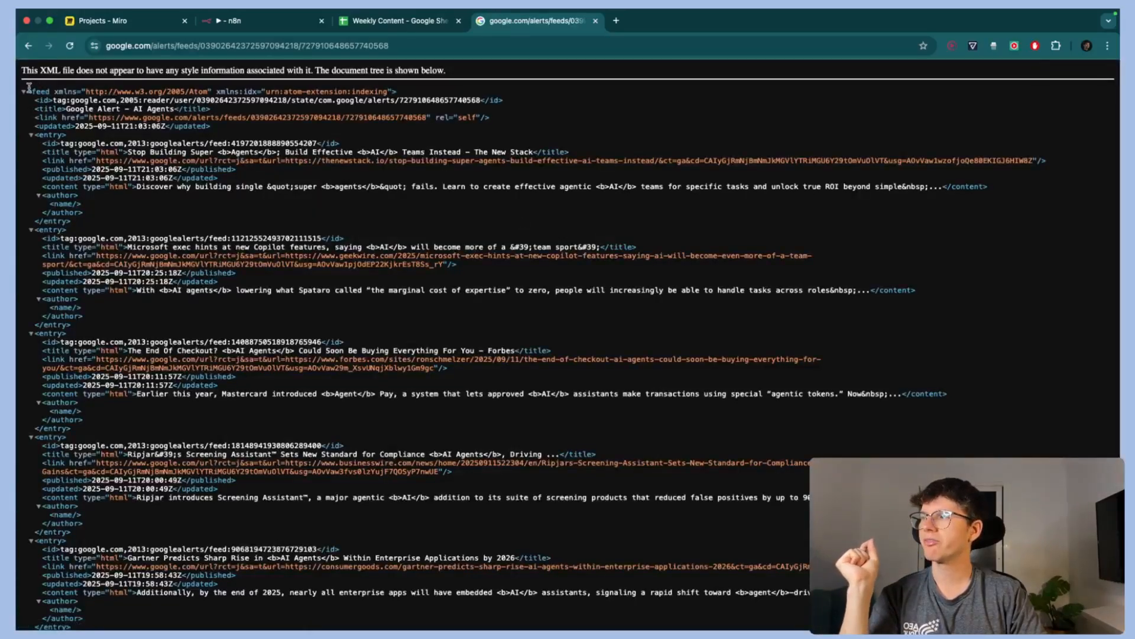
{"action": "left_click_drag", "start_coordinate": [28, 88], "coordinate": [475, 440]}
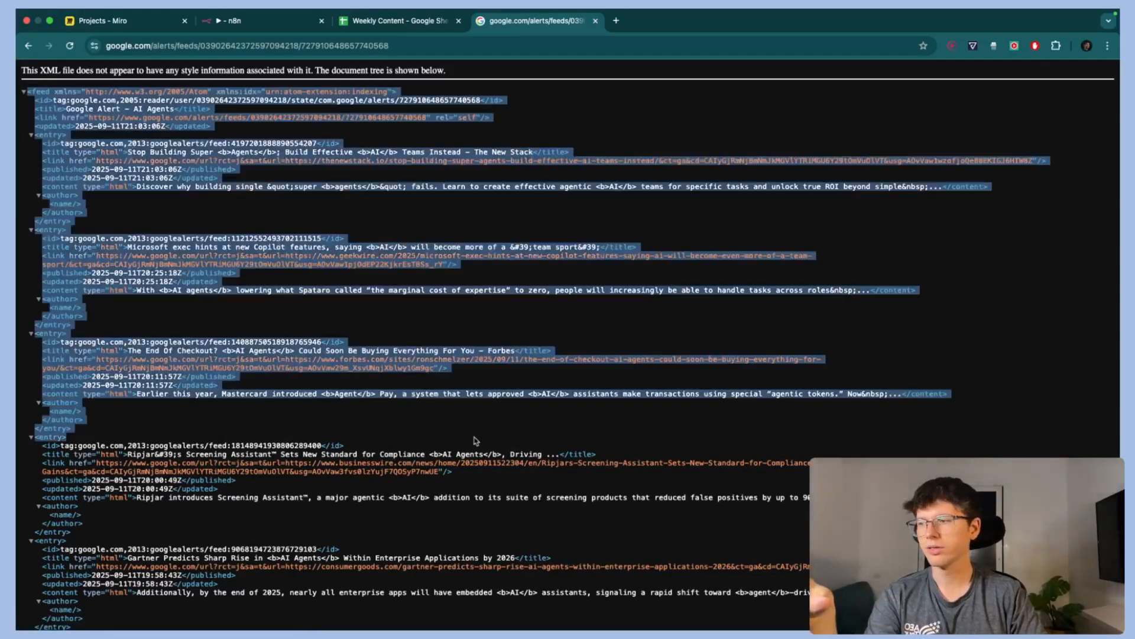
{"action": "left_click", "coordinate": [474, 441]}
{"action": "scroll", "coordinate": [474, 441], "scroll_direction": "down", "scroll_amount": 20}
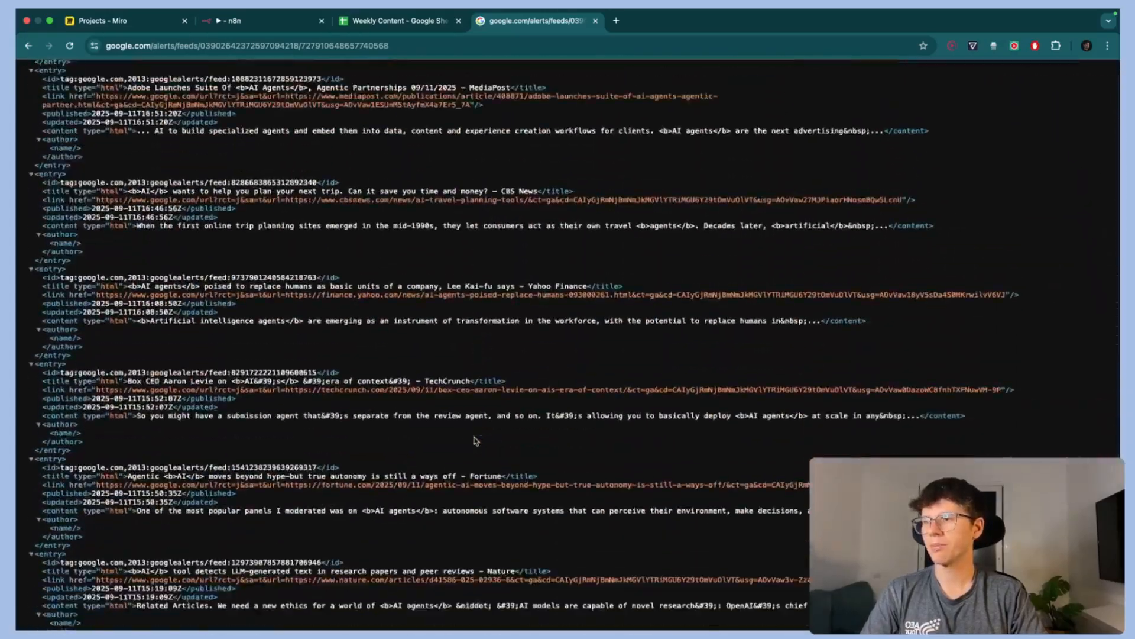
{"action": "scroll", "coordinate": [474, 441], "scroll_direction": "down", "scroll_amount": 2}
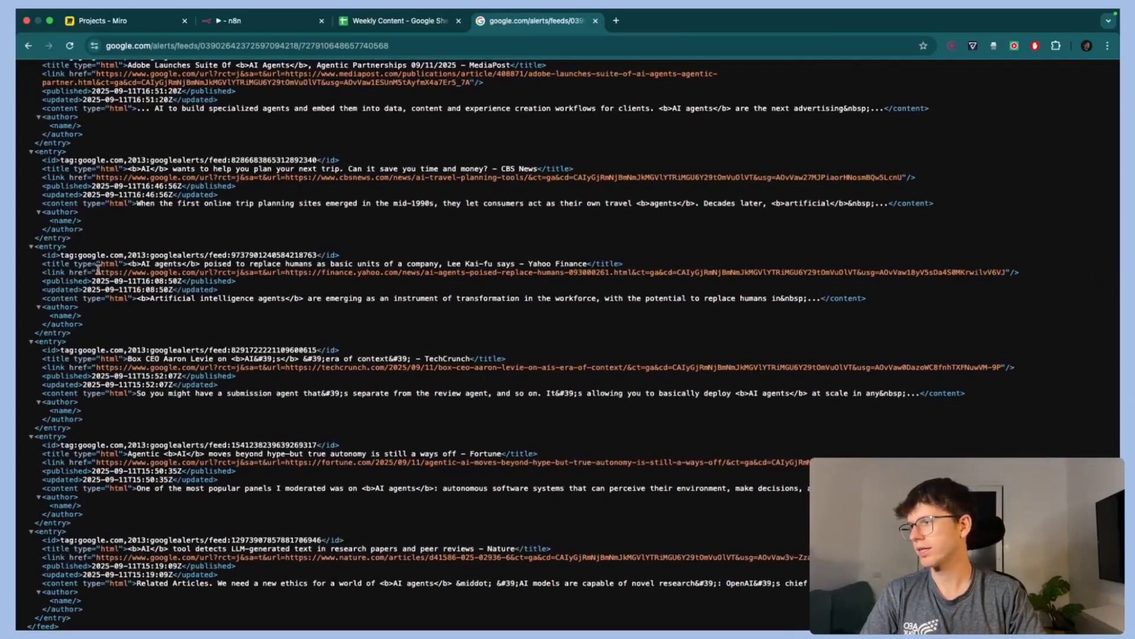
- Open the feed's Yahoo Finance article link in a separate tab, skim the article and close it
{"action": "left_click_drag", "start_coordinate": [97, 271], "coordinate": [1000, 273]}
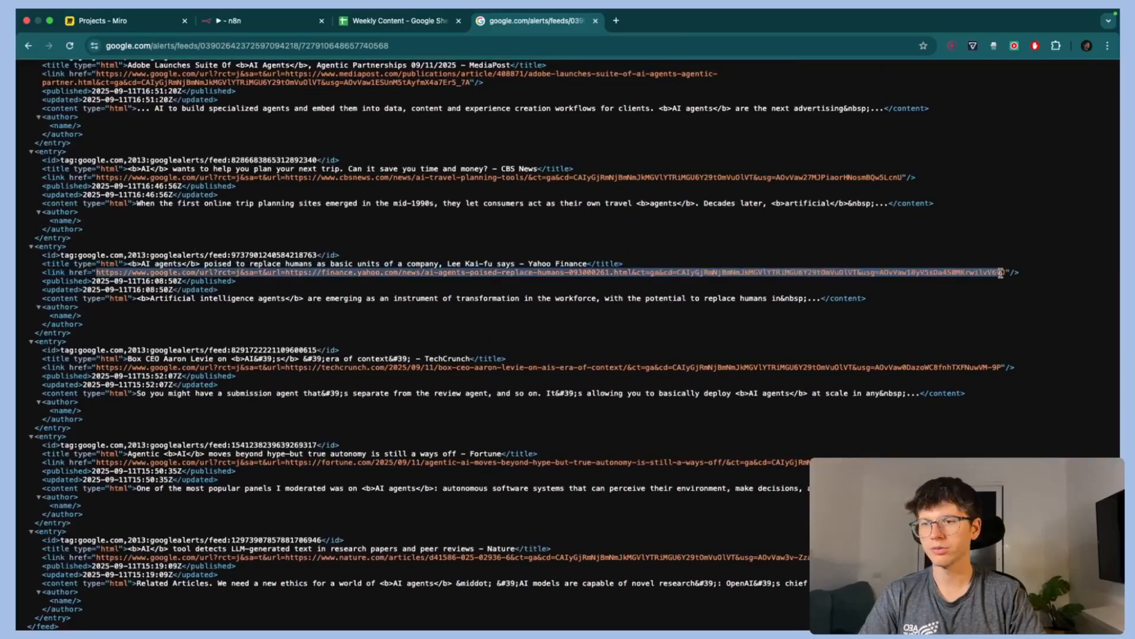
{"action": "key", "text": "ctrl+c"}
{"action": "key", "text": "ctrl+t"}
{"action": "key", "text": "ctrl+v"}
{"action": "key", "text": "Return"}
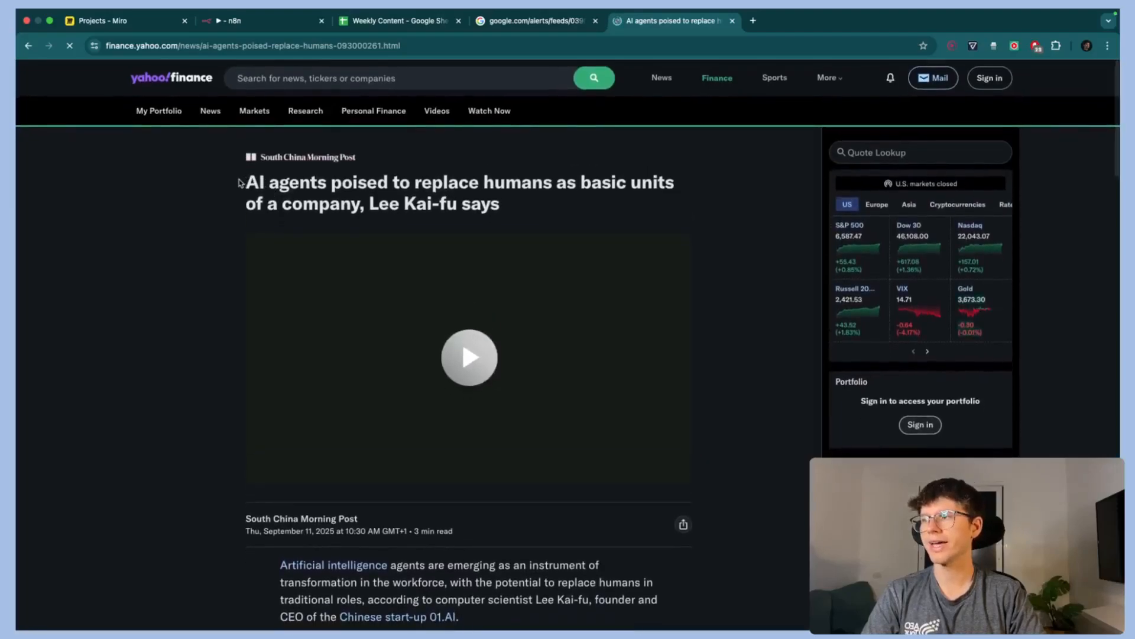
{"action": "left_click_drag", "start_coordinate": [243, 182], "coordinate": [327, 183]}
{"action": "scroll", "coordinate": [390, 195], "scroll_direction": "down", "scroll_amount": 20}
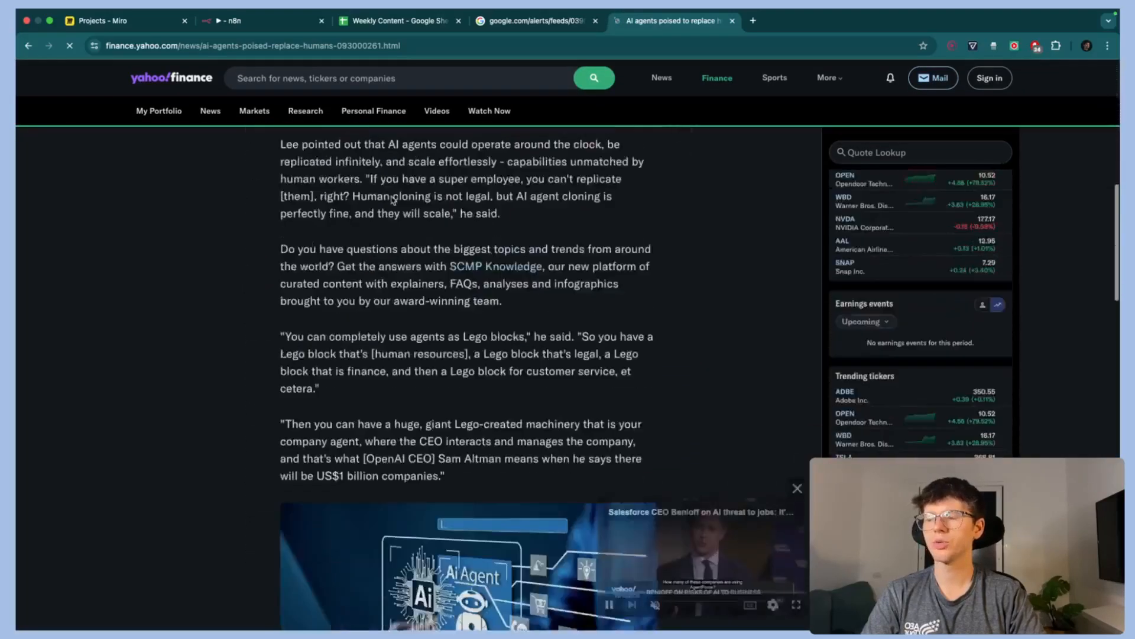
{"action": "scroll", "coordinate": [390, 200], "scroll_direction": "up", "scroll_amount": 10}
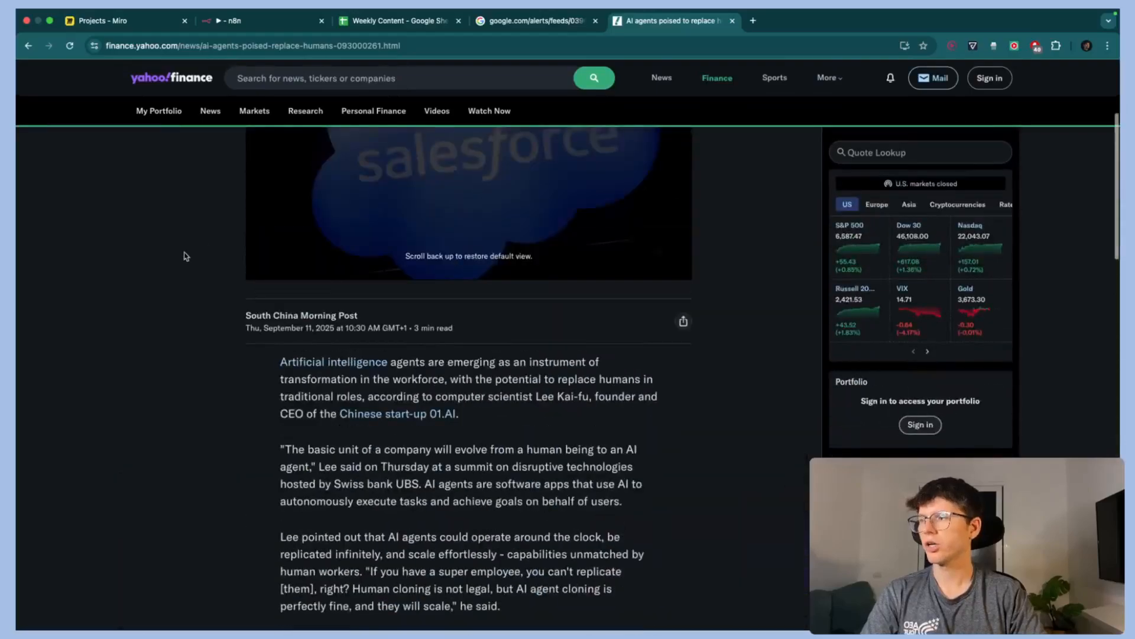
{"action": "key", "text": "super+w"}
- Return from the feed to the alerts list and create an alert for AI Investments
{"action": "scroll", "coordinate": [321, 251], "scroll_direction": "up", "scroll_amount": 15}
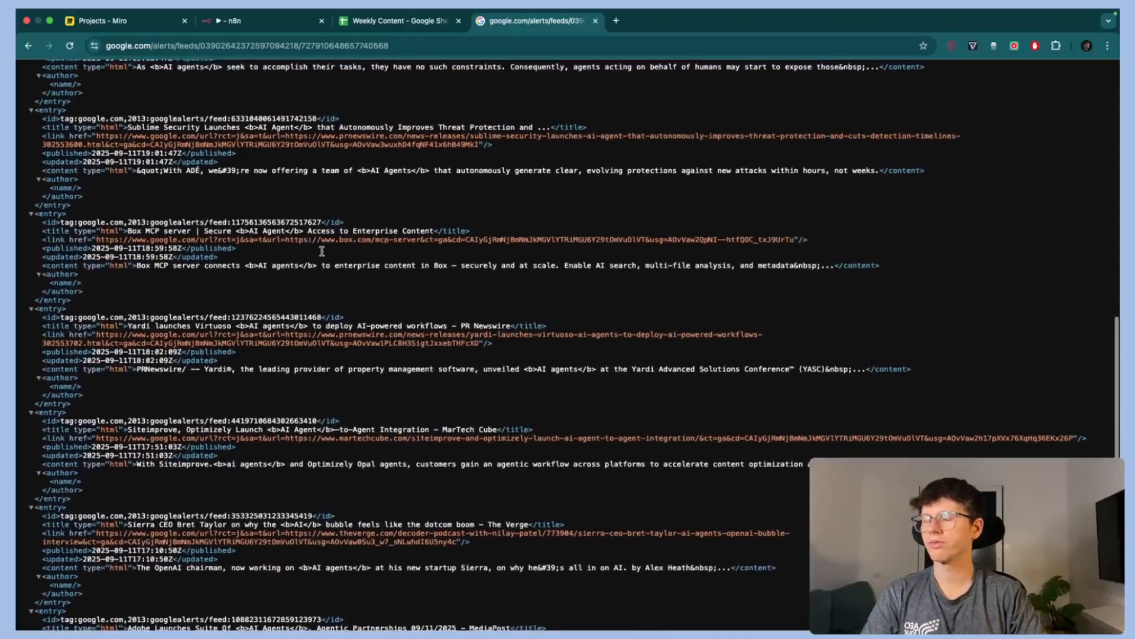
{"action": "scroll", "coordinate": [321, 253], "scroll_direction": "up", "scroll_amount": 15}
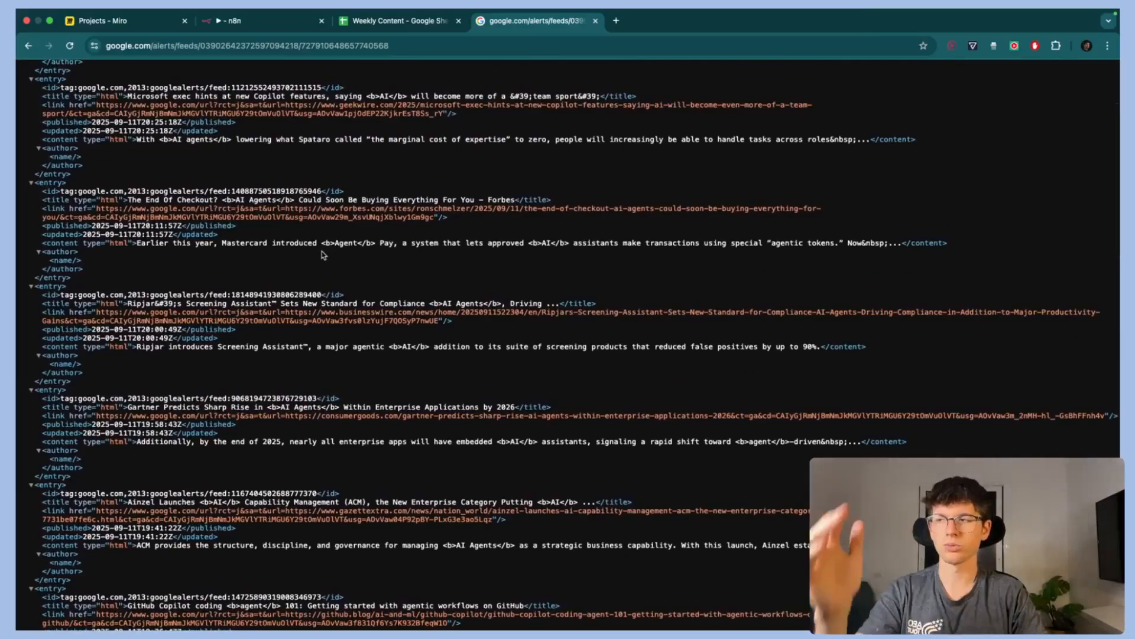
{"action": "scroll", "coordinate": [348, 171], "scroll_direction": "up", "scroll_amount": 5}
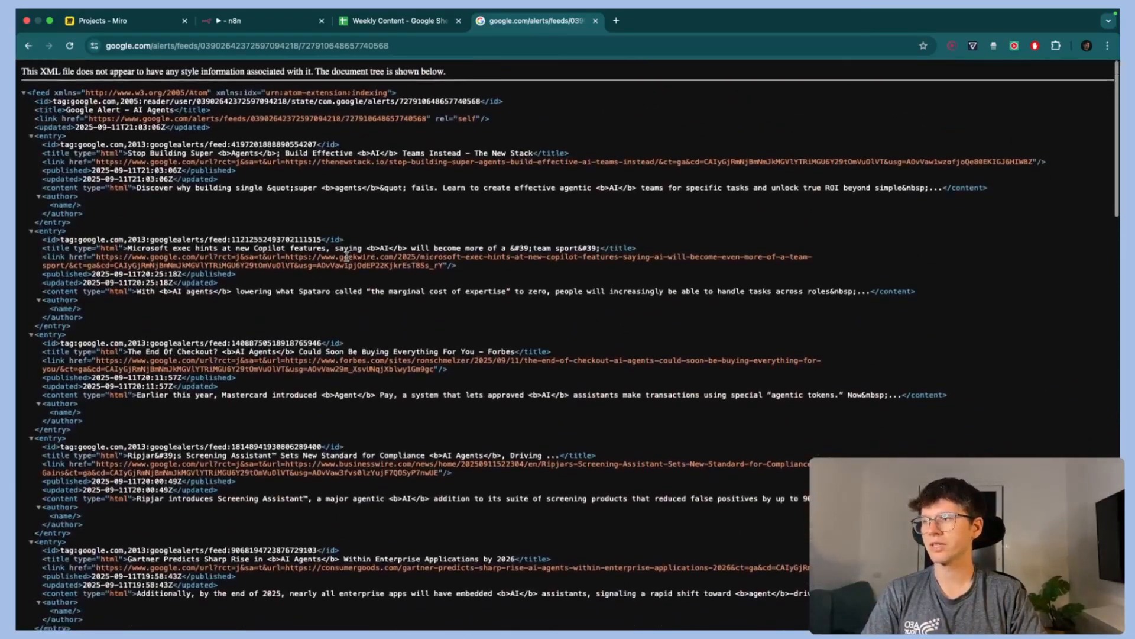
{"action": "left_click", "coordinate": [27, 47]}
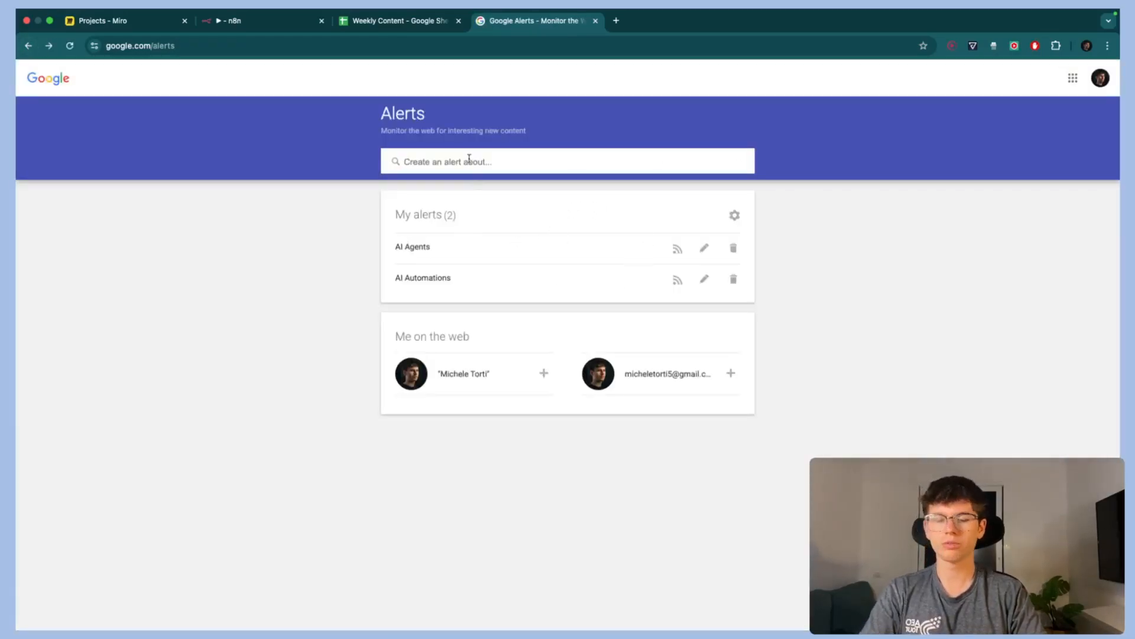
{"action": "type", "text": "AI I"}
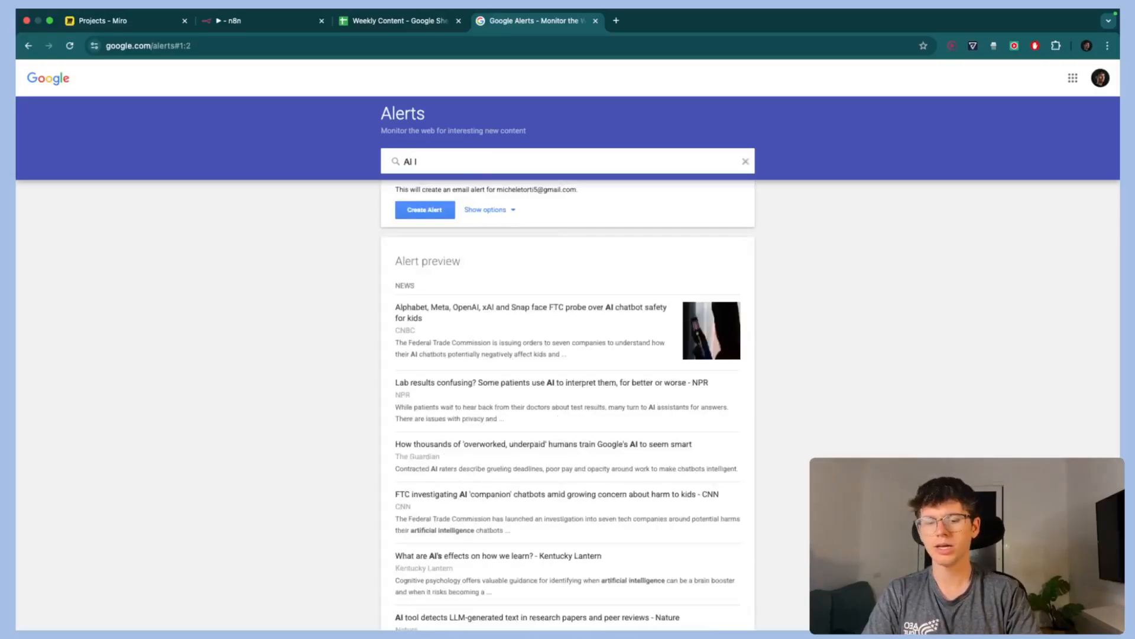
{"action": "type", "text": "nvestments"}
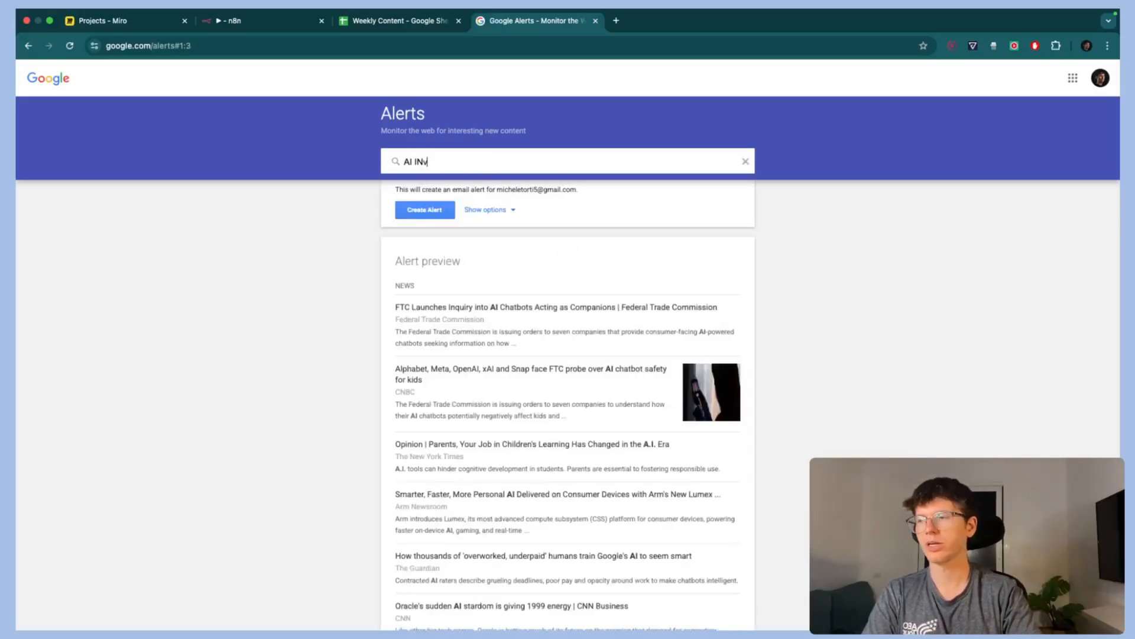
{"action": "left_click", "coordinate": [432, 214]}
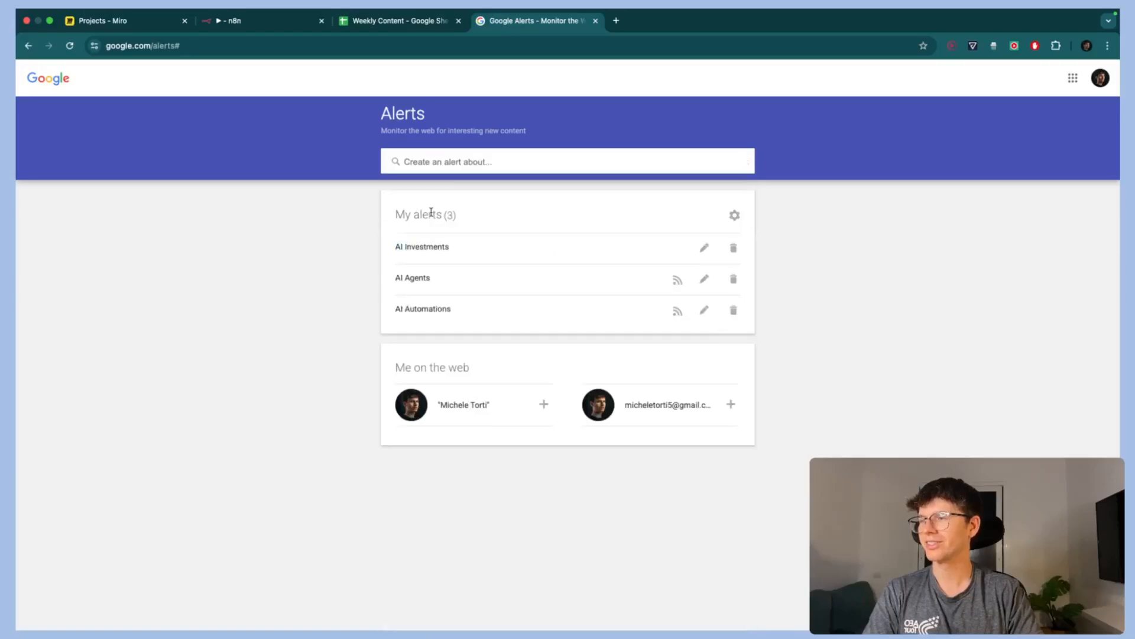
- Change the AI Investments alert's delivery to RSS feed and update the alert
{"action": "left_click", "coordinate": [699, 250]}
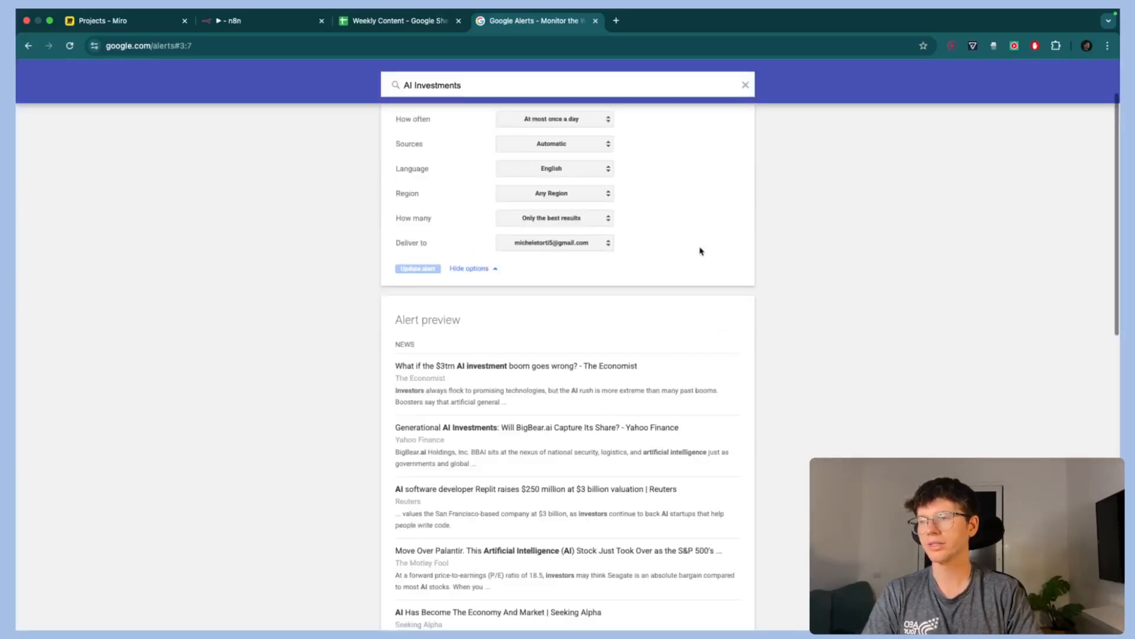
{"action": "scroll", "coordinate": [437, 231], "scroll_direction": "up", "scroll_amount": 3}
{"action": "scroll", "coordinate": [437, 232], "scroll_direction": "up", "scroll_amount": 1}
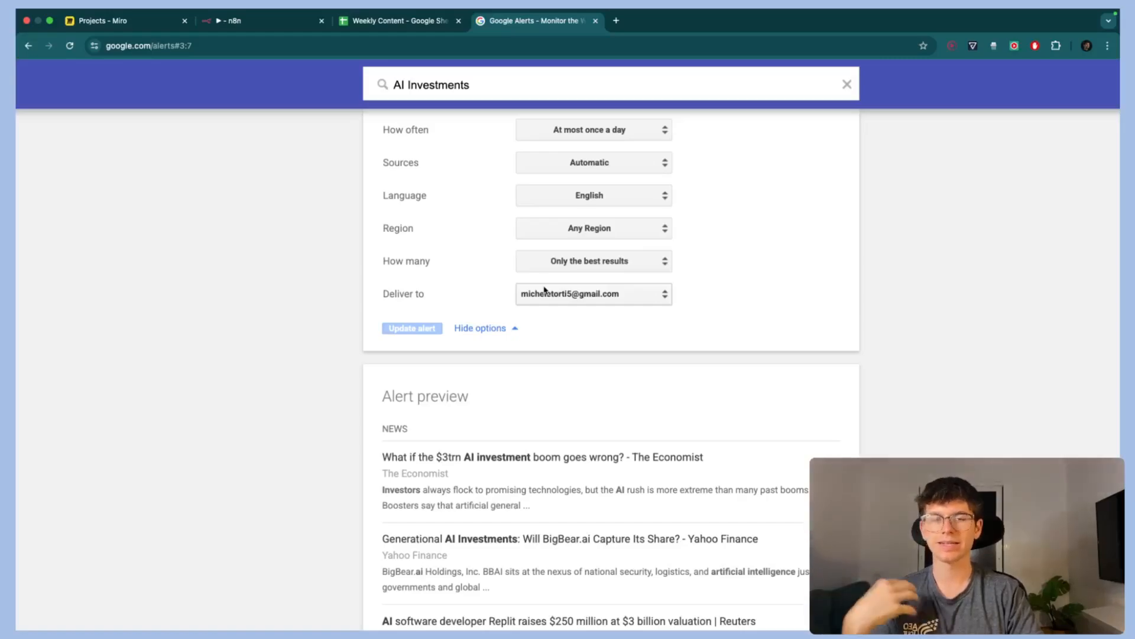
{"action": "left_click", "coordinate": [598, 131]}
{"action": "left_click", "coordinate": [728, 152]}
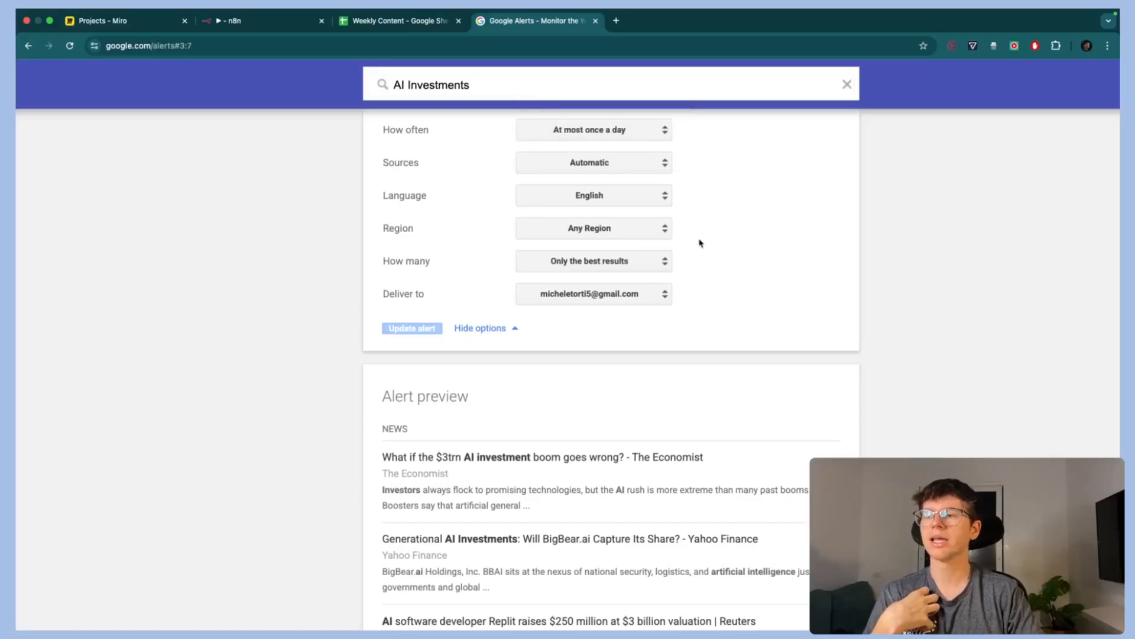
{"action": "left_click", "coordinate": [584, 297]}
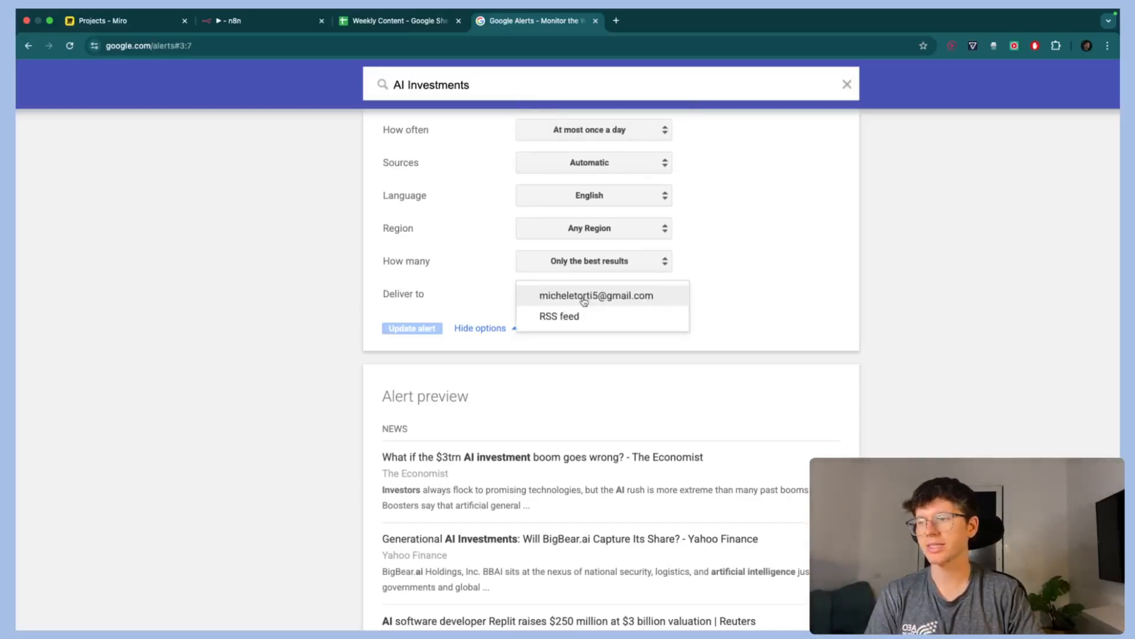
{"action": "left_click", "coordinate": [581, 319]}
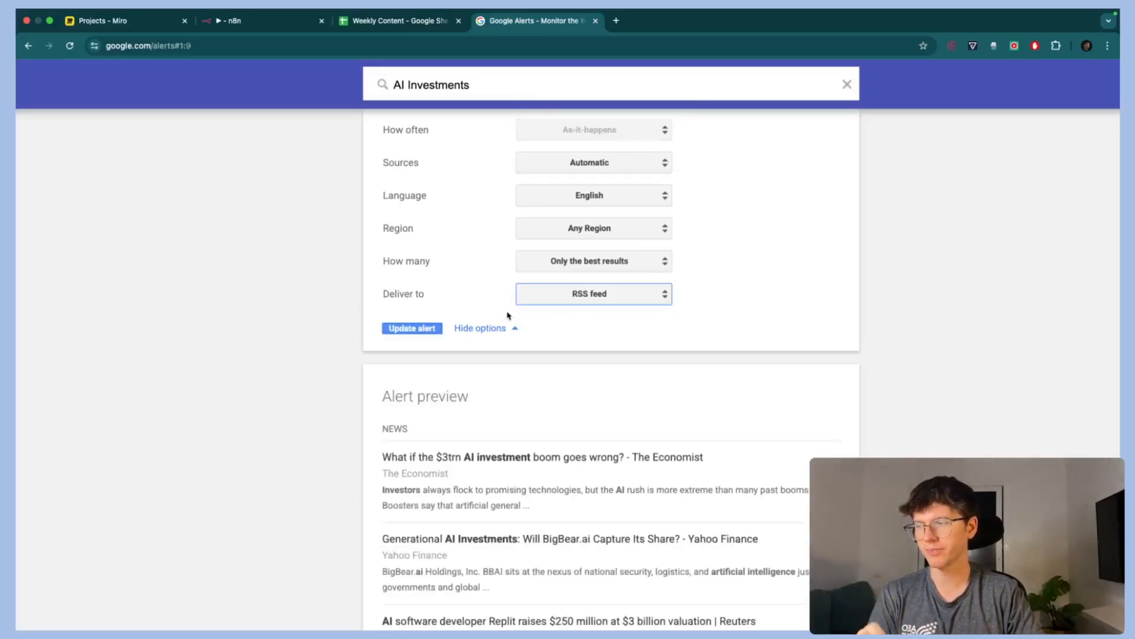
{"action": "left_click", "coordinate": [412, 329]}
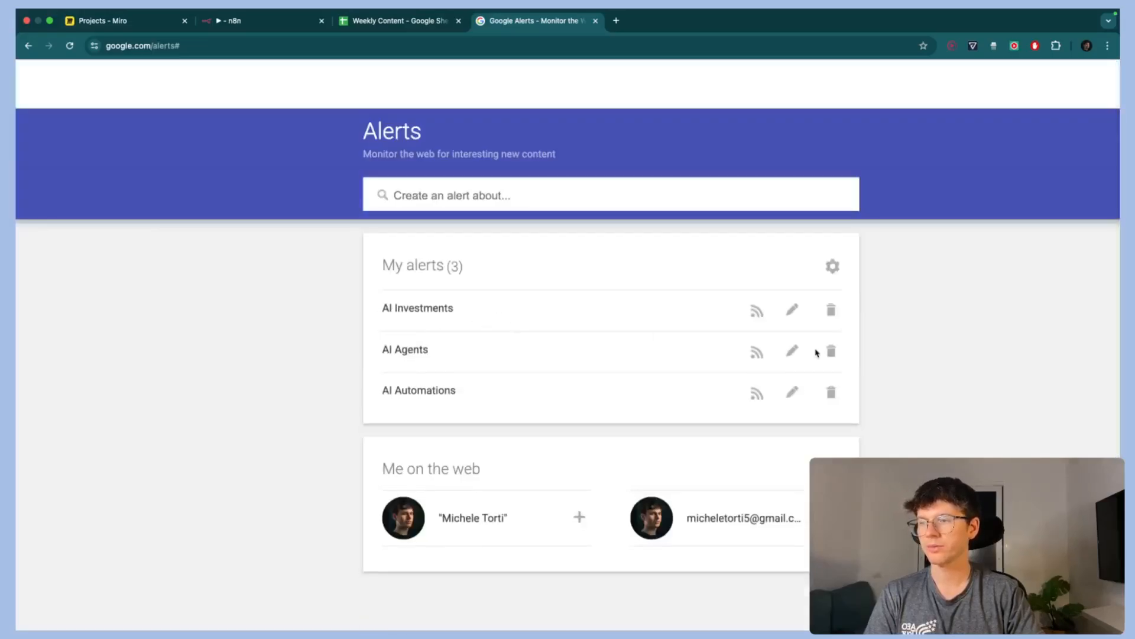
- Open the RSS feed of the AI Investments alert, skim its entries and copy the feed's URL
{"action": "left_click", "coordinate": [756, 313]}
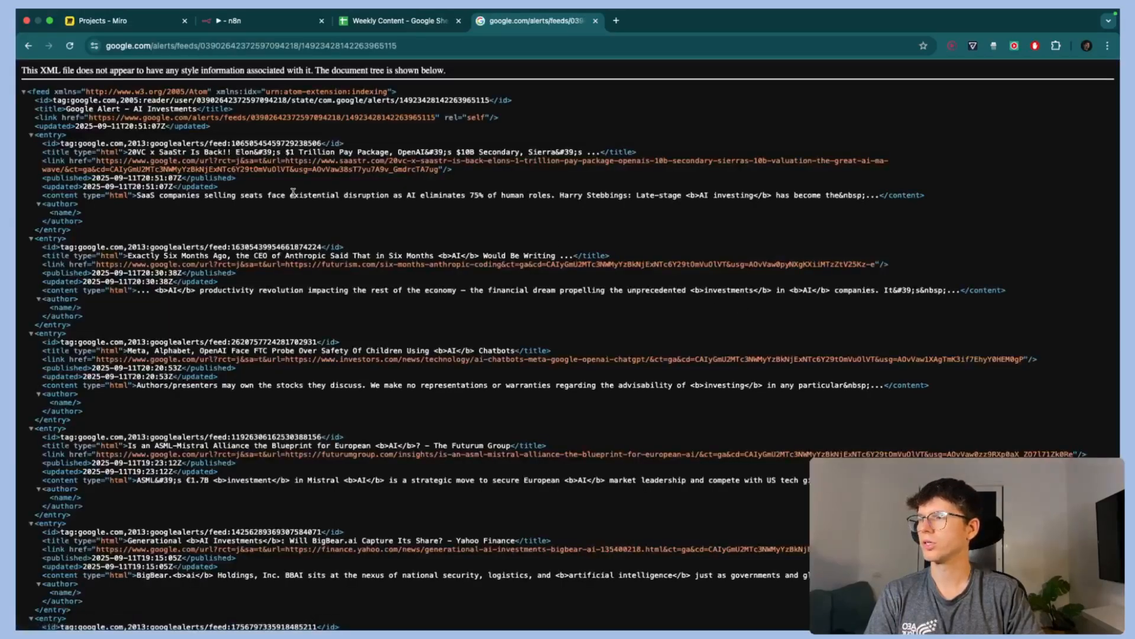
{"action": "scroll", "coordinate": [222, 192], "scroll_direction": "down", "scroll_amount": 10}
{"action": "scroll", "coordinate": [222, 189], "scroll_direction": "up", "scroll_amount": 15}
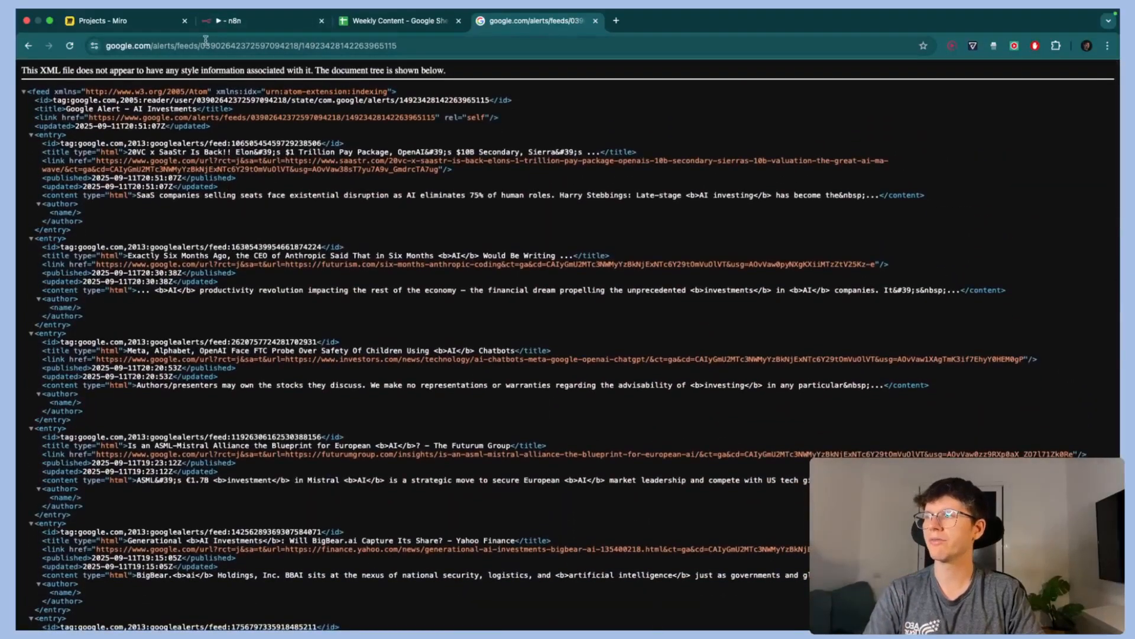
{"action": "left_click", "coordinate": [243, 46]}
{"action": "key", "text": "ctrl+c"}
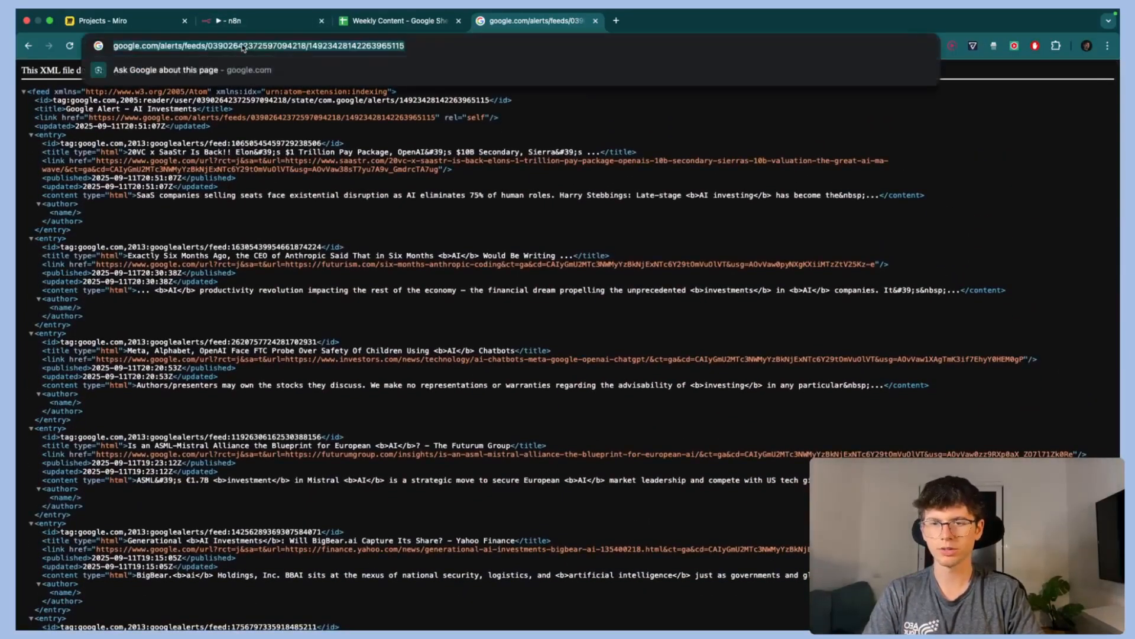
{"action": "left_click", "coordinate": [355, 234]}
- Close the feed, return to the n8n workflow and replace the RSS Read1 node's URL with the copied AI Investments feed URL
{"action": "key", "text": "ctrl+shift+Tab"}
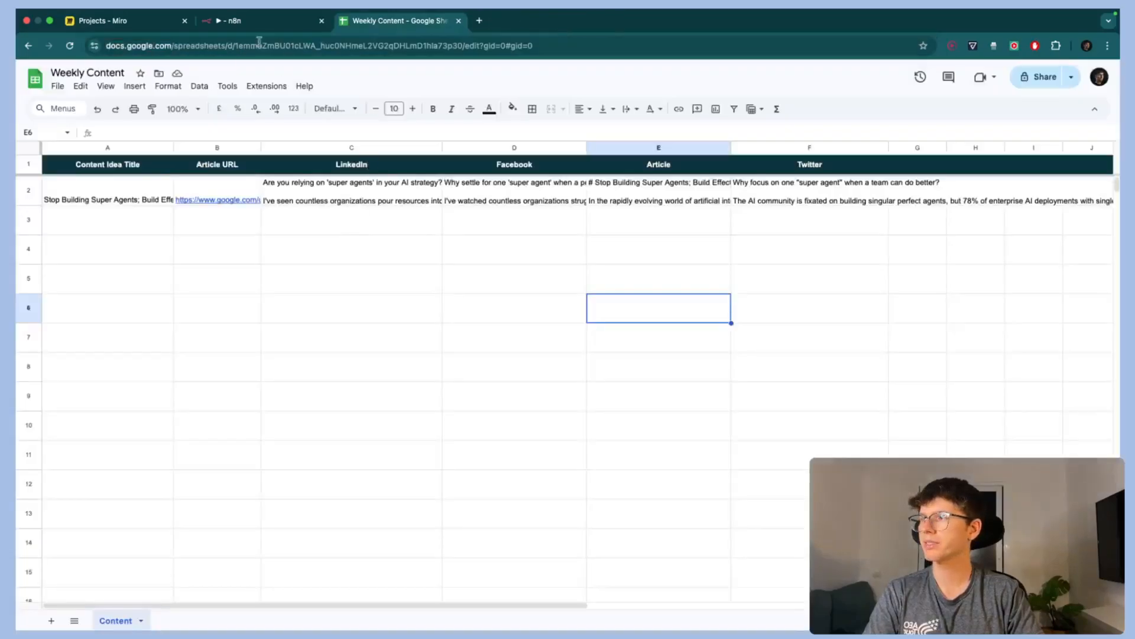
{"action": "key", "text": "ctrl+shift+Tab"}
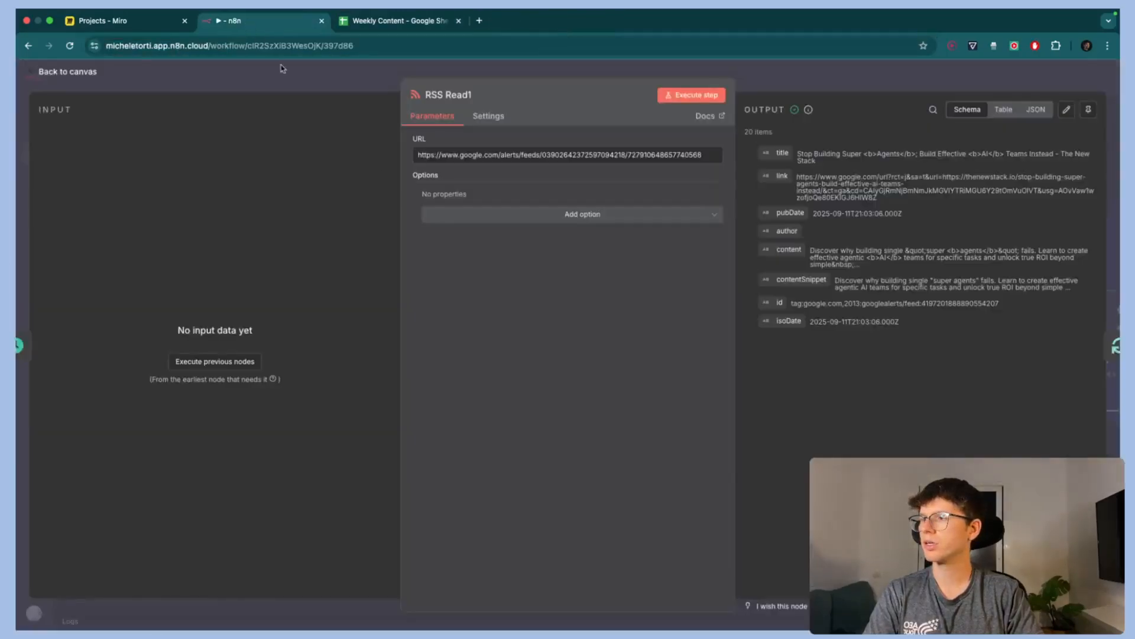
{"action": "left_click", "coordinate": [496, 157]}
{"action": "key", "text": "ctrl+a"}
{"action": "key", "text": "ctrl+v"}
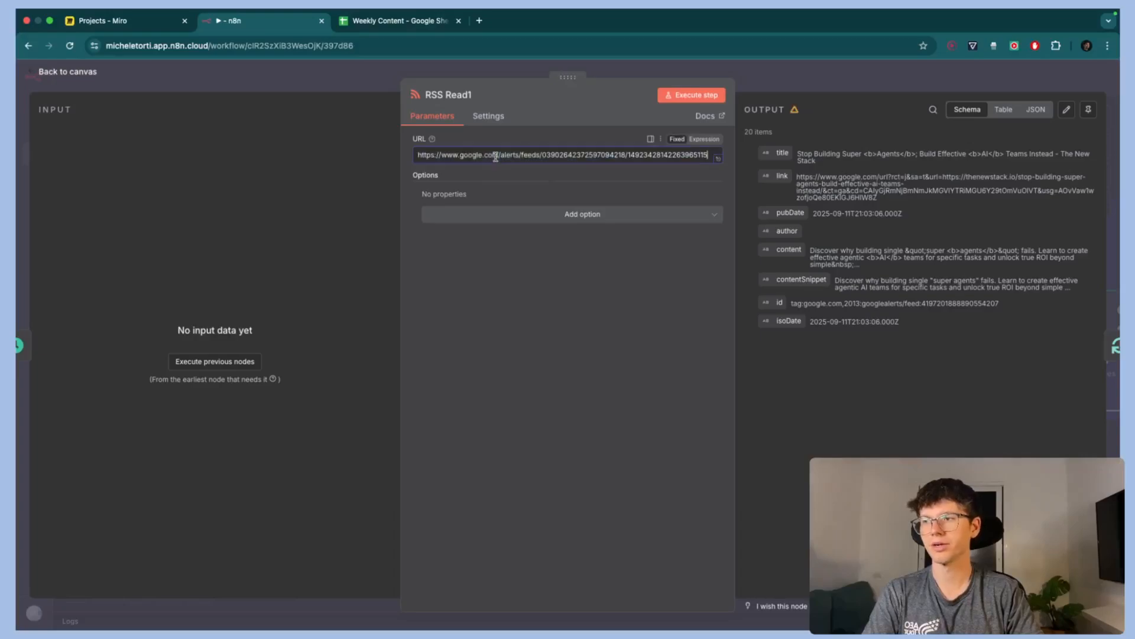
- Execute the RSS Read1 node with the AI Agents feed URL and review its output in JSON and Schema views
{"action": "left_click", "coordinate": [698, 95]}
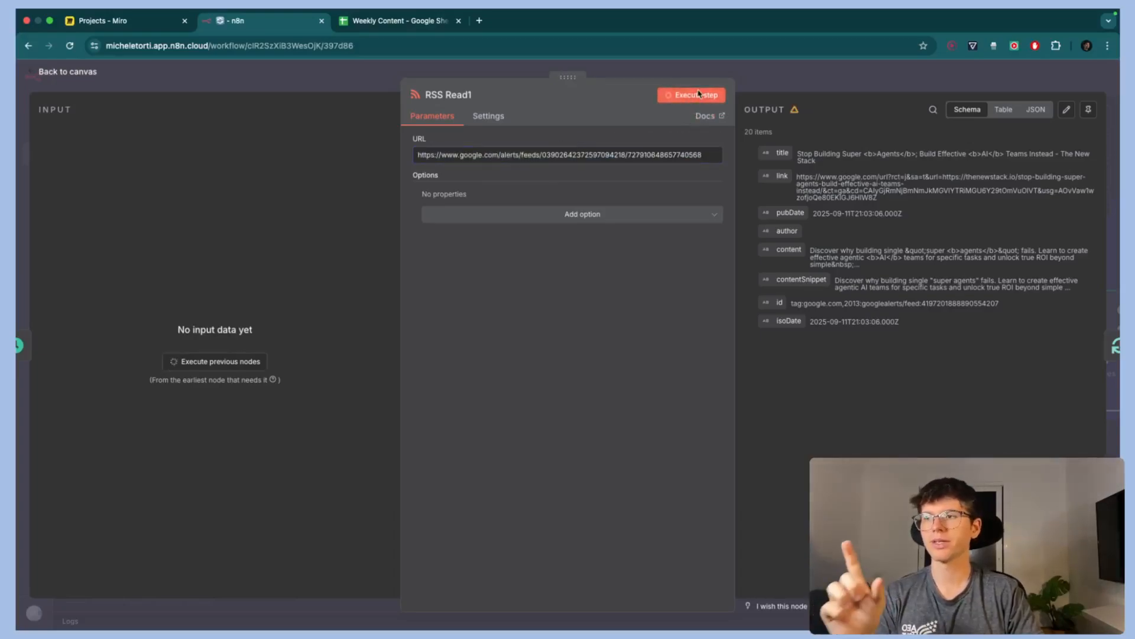
{"action": "left_click", "coordinate": [1030, 110]}
{"action": "scroll", "coordinate": [869, 326], "scroll_direction": "down", "scroll_amount": 10}
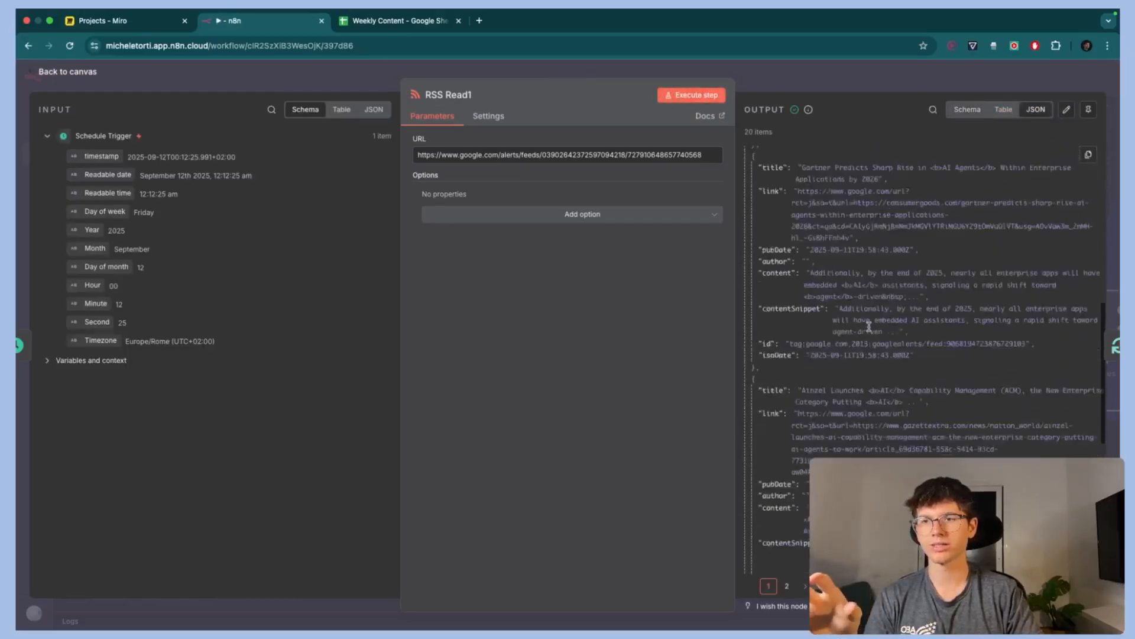
{"action": "scroll", "coordinate": [869, 329], "scroll_direction": "up", "scroll_amount": 10}
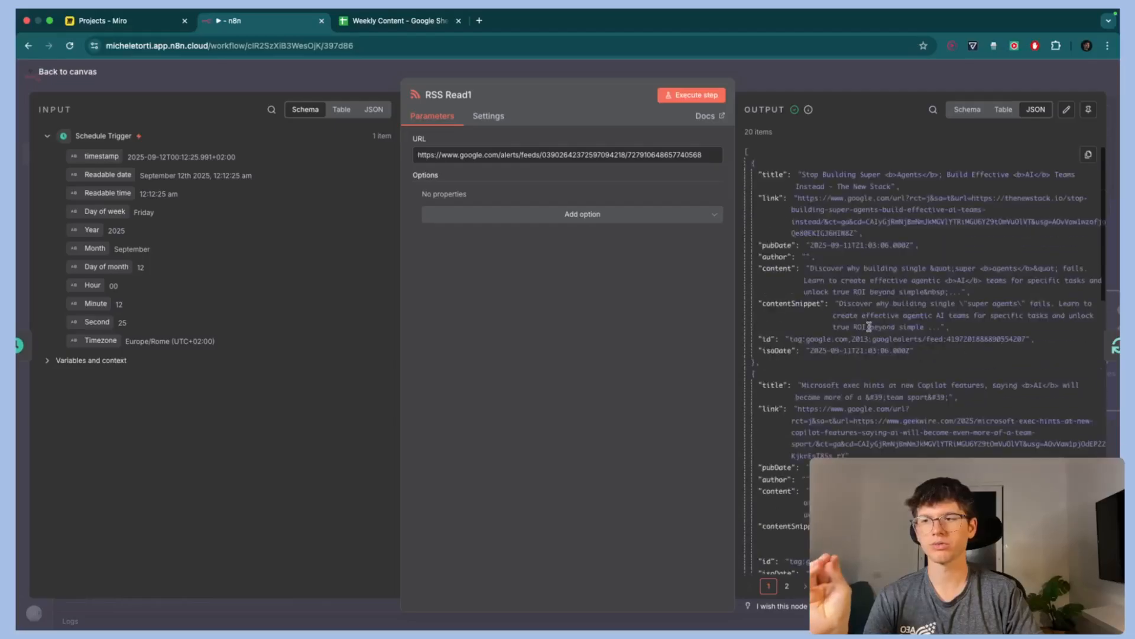
{"action": "left_click", "coordinate": [966, 110]}
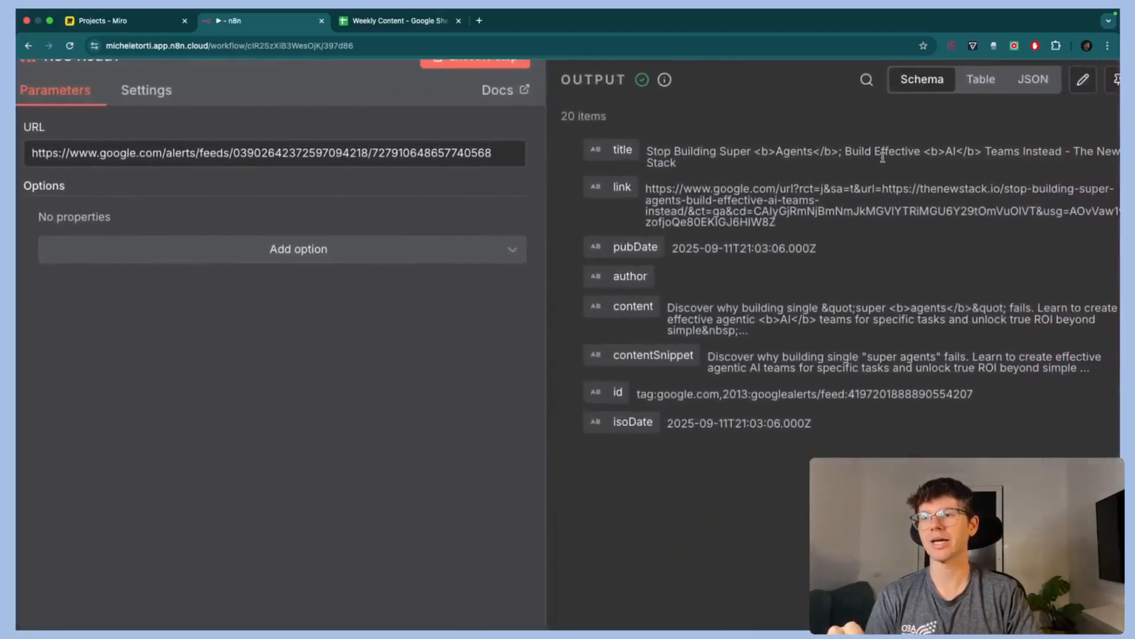
- Open the first output item's article link in a separate browser tab, skim the article and close it
{"action": "triple_click", "coordinate": [720, 148]}
{"action": "triple_click", "coordinate": [733, 200]}
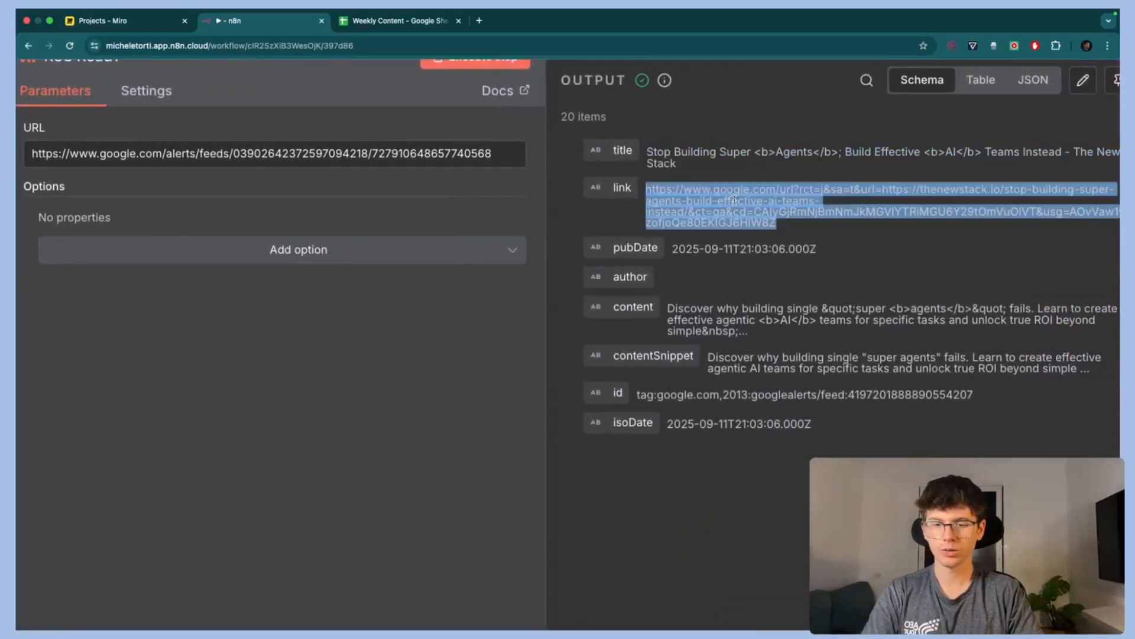
{"action": "key", "text": "super+c"}
{"action": "key", "text": "super+t"}
{"action": "key", "text": "super+v"}
{"action": "key", "text": "Return"}
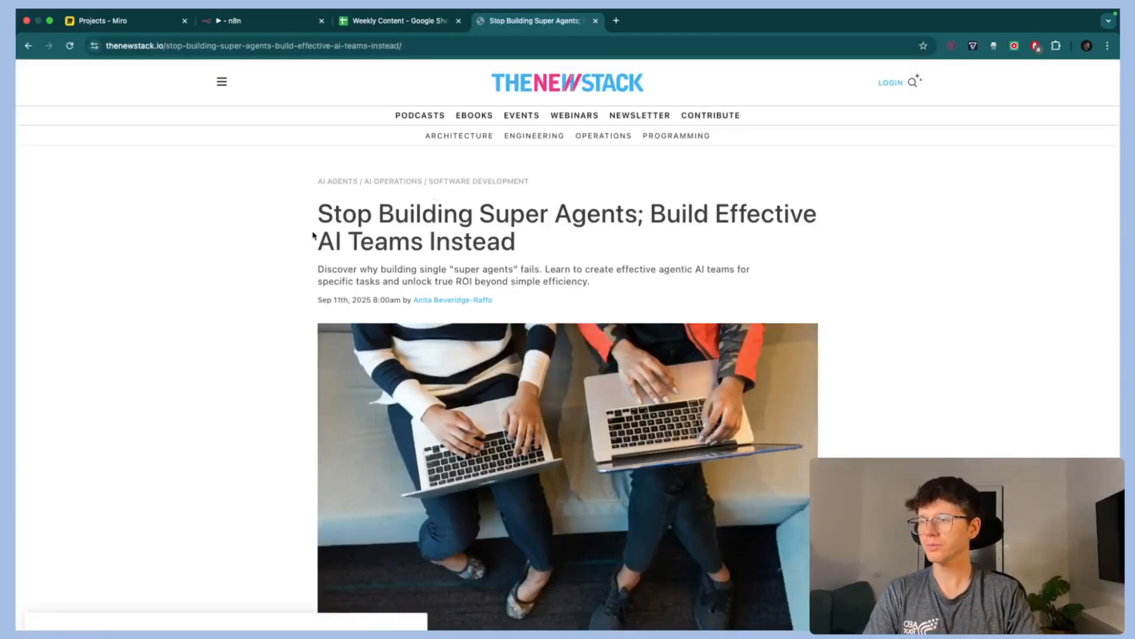
{"action": "scroll", "coordinate": [314, 236], "scroll_direction": "down", "scroll_amount": 14}
{"action": "scroll", "coordinate": [314, 236], "scroll_direction": "down", "scroll_amount": 15}
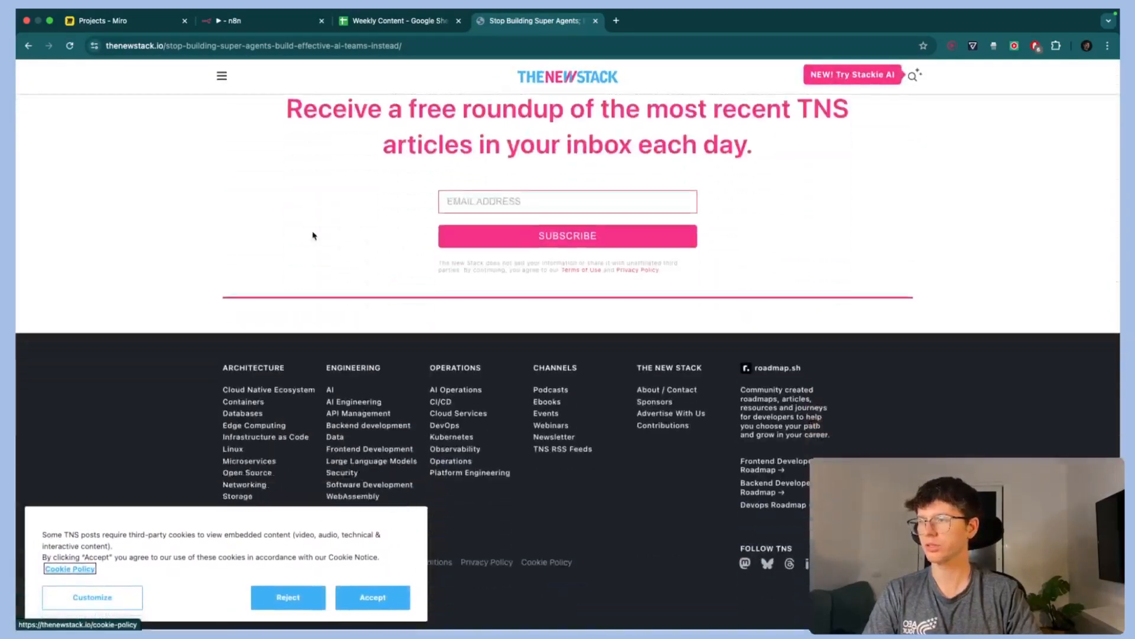
{"action": "scroll", "coordinate": [312, 234], "scroll_direction": "up", "scroll_amount": 20}
{"action": "key", "text": "super+w"}
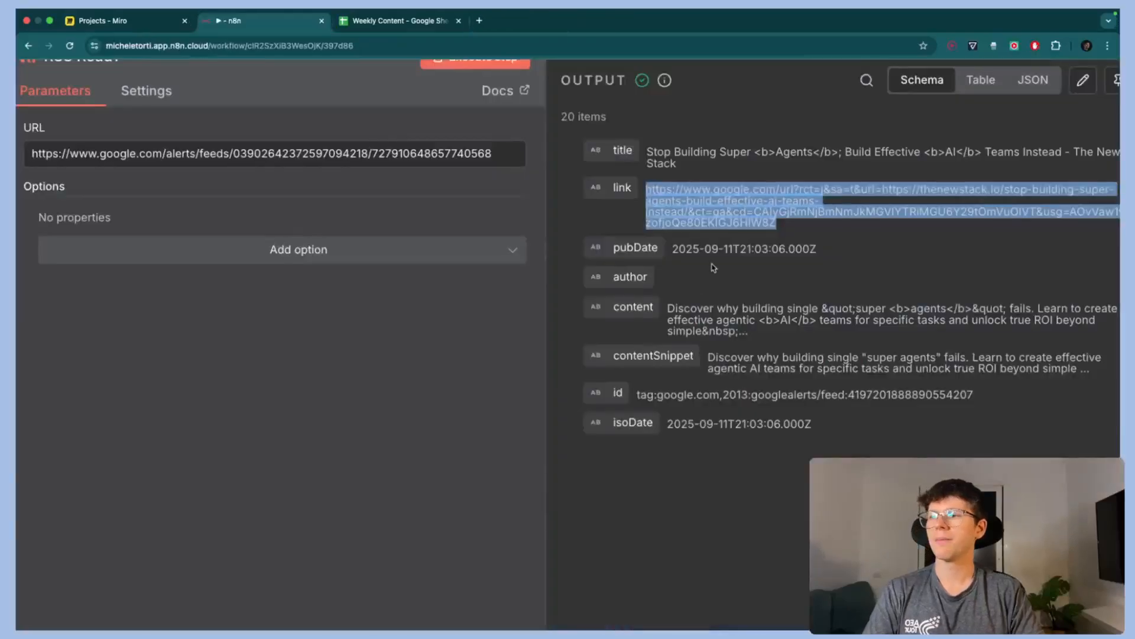
- Review the pubDate, content, contentSnippet, id and isoDate fields of the RSS Read1 output, then close the node
{"action": "left_click_drag", "start_coordinate": [684, 251], "coordinate": [739, 269]}
{"action": "left_click_drag", "start_coordinate": [698, 308], "coordinate": [713, 307]}
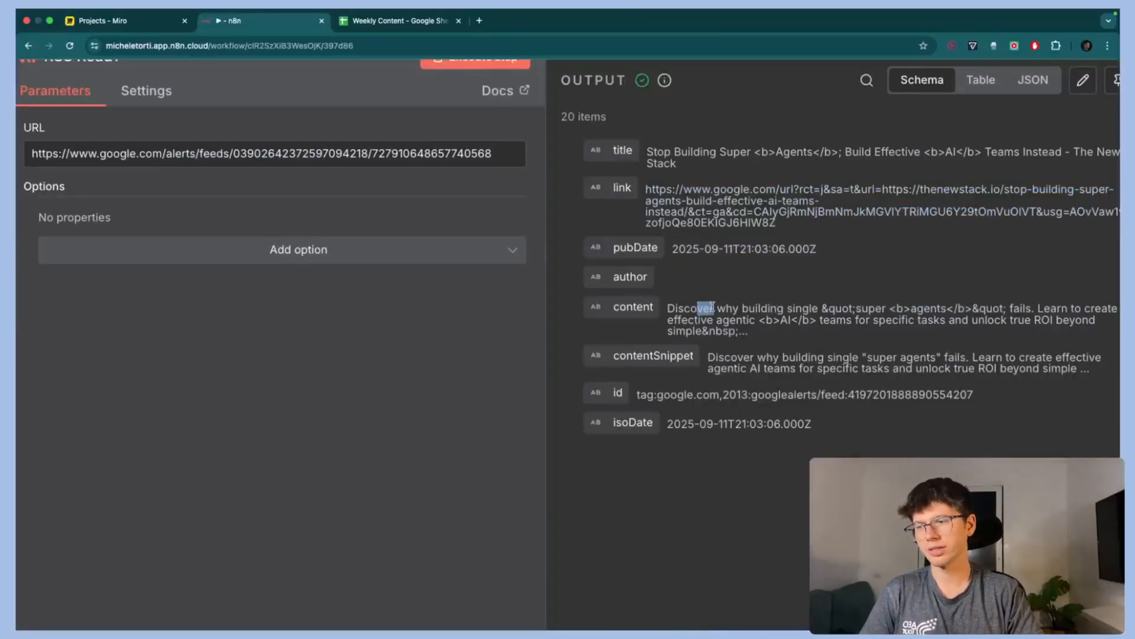
{"action": "scroll", "coordinate": [733, 306], "scroll_direction": "down", "scroll_amount": 3}
{"action": "left_click_drag", "start_coordinate": [798, 323], "coordinate": [833, 319]}
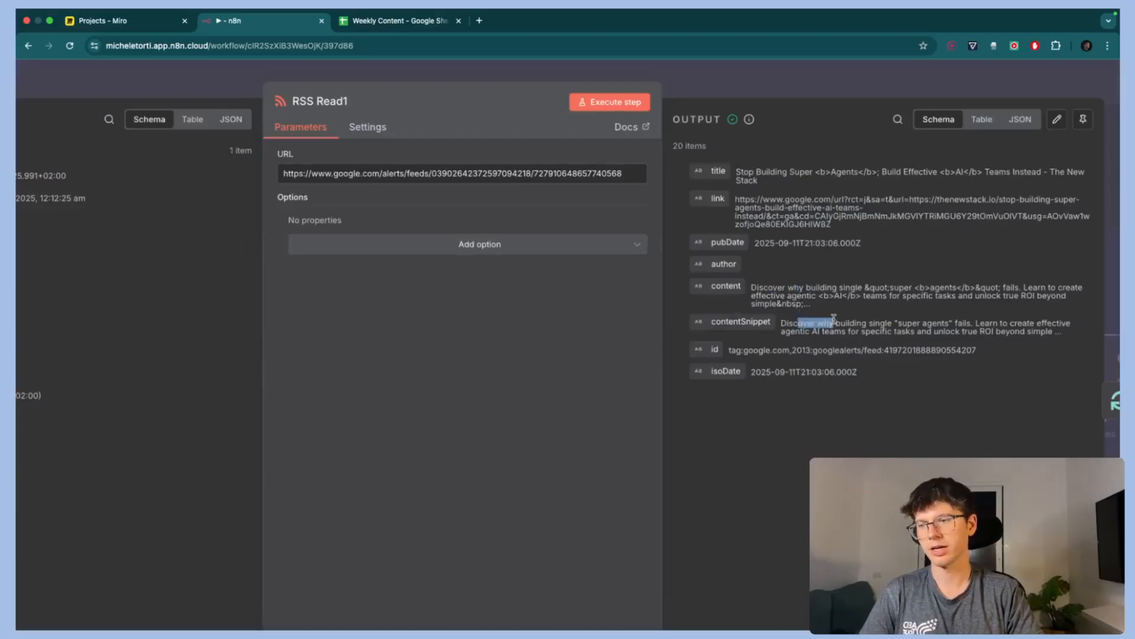
{"action": "left_click_drag", "start_coordinate": [767, 350], "coordinate": [802, 350]}
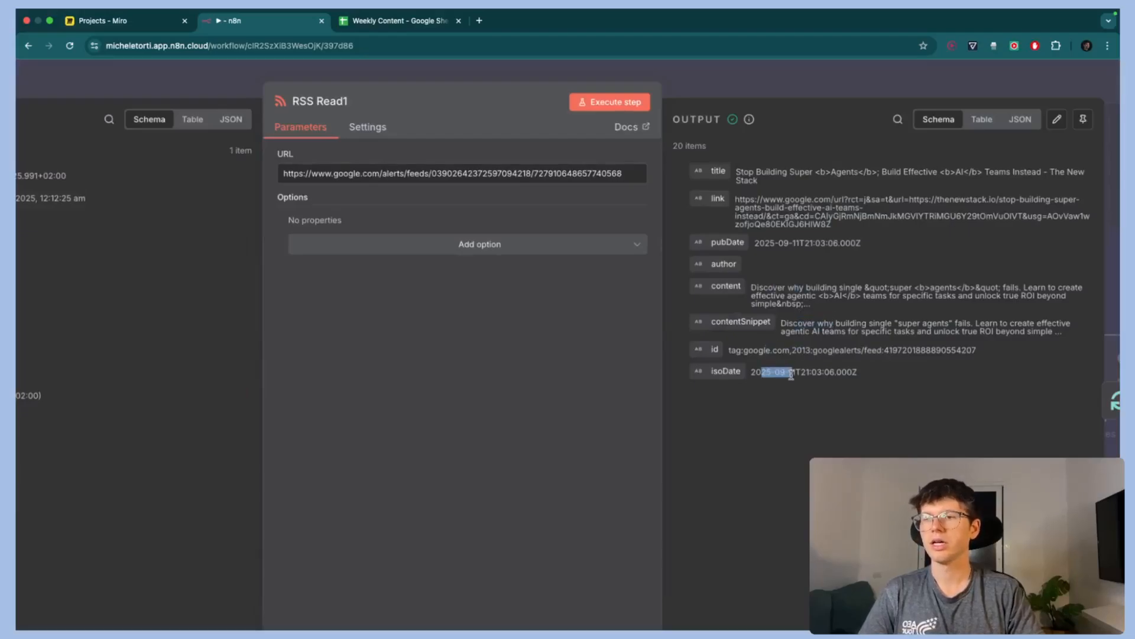
{"action": "scroll", "coordinate": [791, 374], "scroll_direction": "down", "scroll_amount": 3}
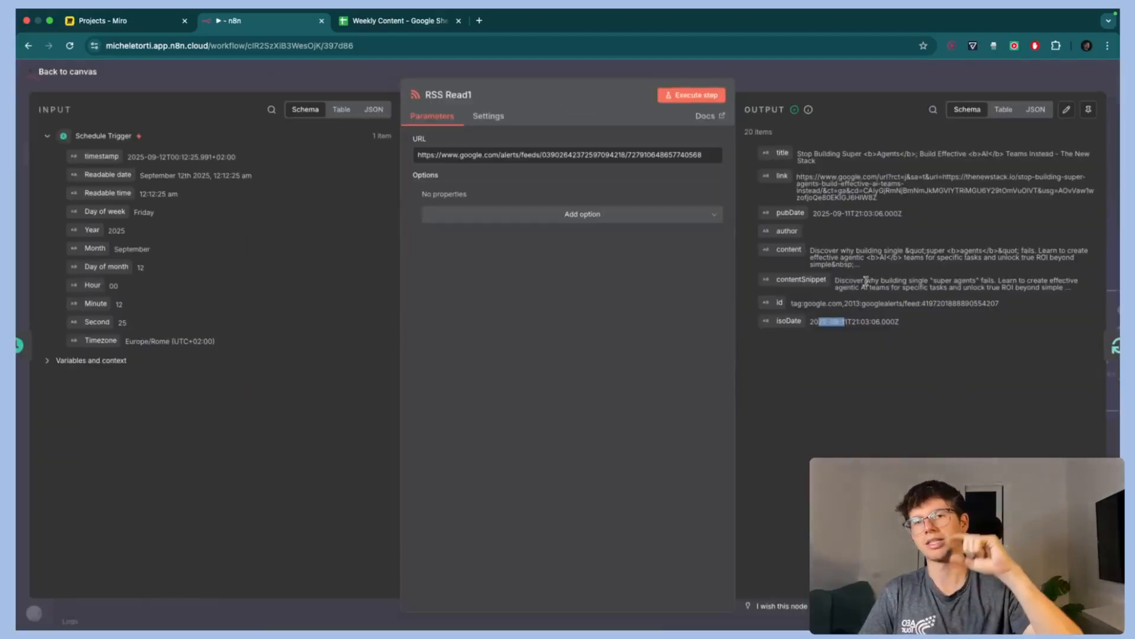
{"action": "key", "text": "Escape"}
- Examine the loop, filter and content generation stages on the workflow canvas and check the Loop Over Items1 node's batch size
{"action": "scroll", "coordinate": [496, 328], "scroll_direction": "right", "scroll_amount": 5}
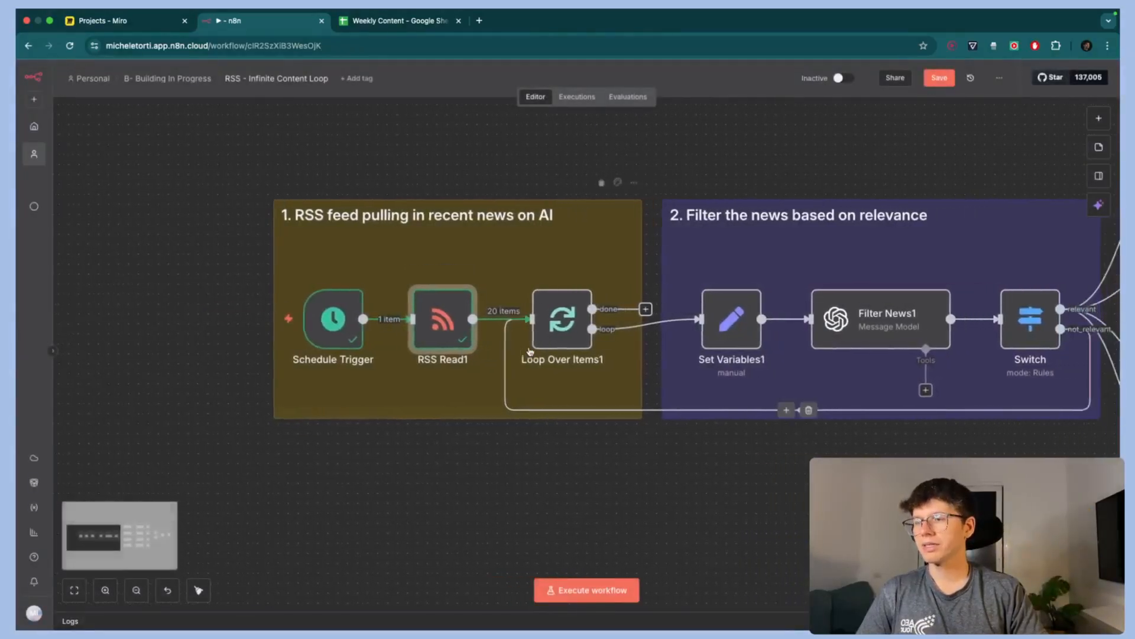
{"action": "mouse_move", "coordinate": [498, 345]}
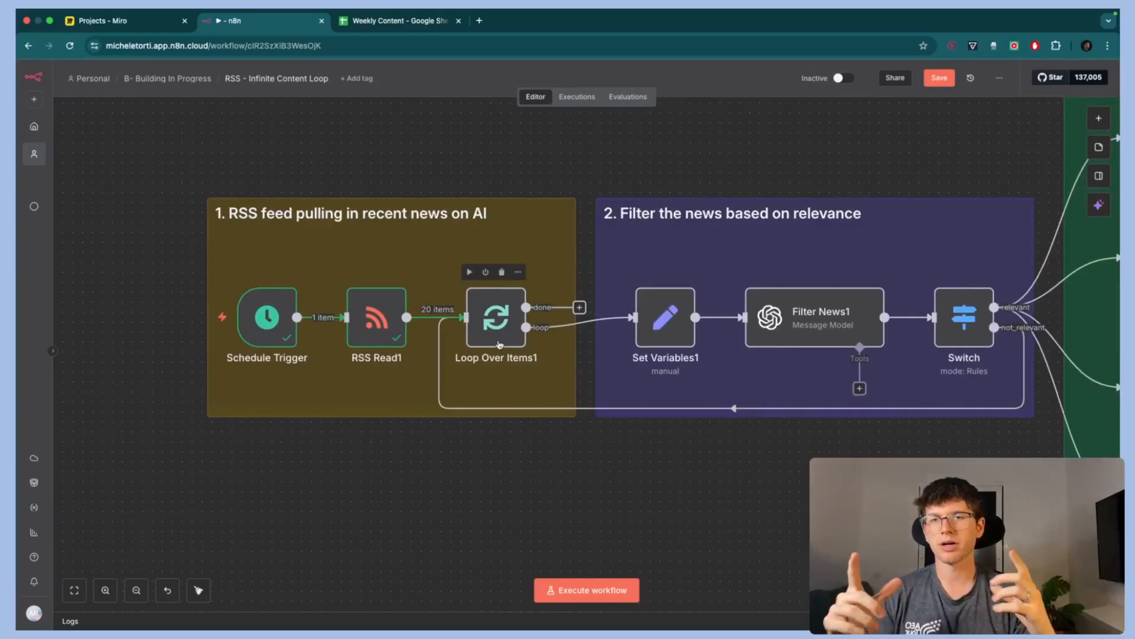
{"action": "scroll", "coordinate": [327, 335], "scroll_direction": "up", "scroll_amount": 1}
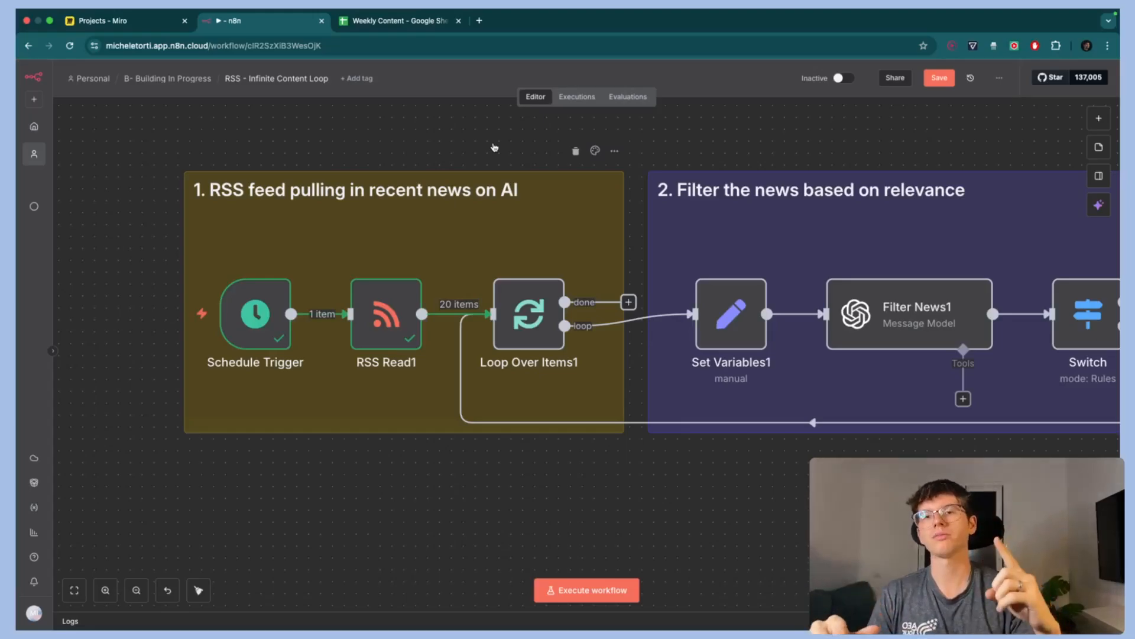
{"action": "scroll", "coordinate": [771, 309], "scroll_direction": "down", "scroll_amount": 5}
{"action": "scroll", "coordinate": [775, 283], "scroll_direction": "right", "scroll_amount": 5}
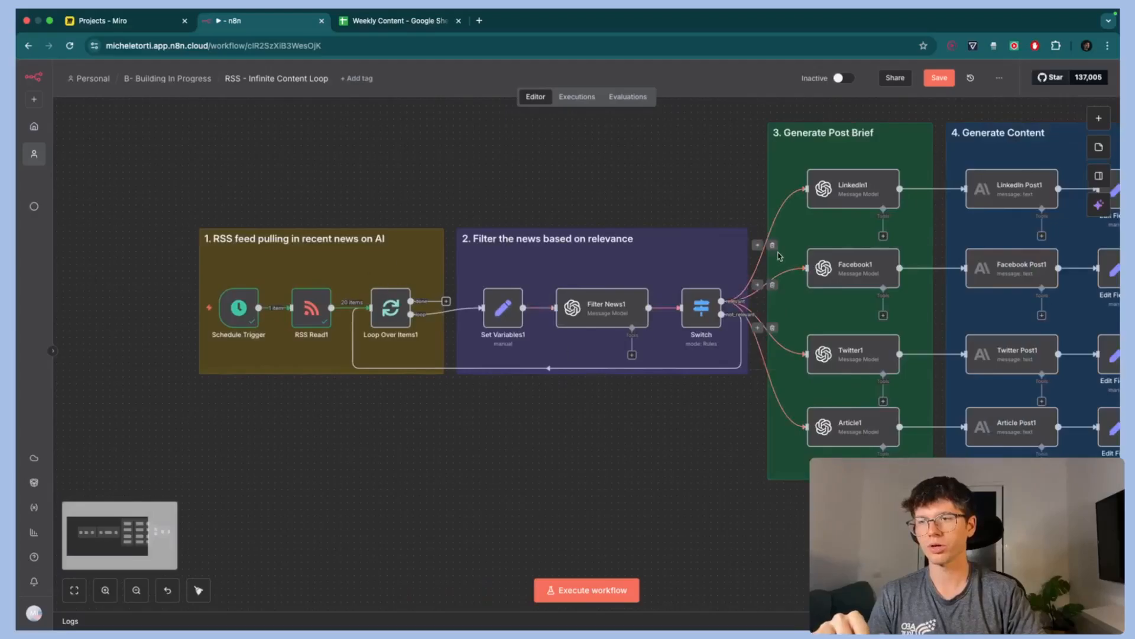
{"action": "scroll", "coordinate": [778, 256], "scroll_direction": "right", "scroll_amount": 5}
{"action": "scroll", "coordinate": [414, 177], "scroll_direction": "left", "scroll_amount": 5}
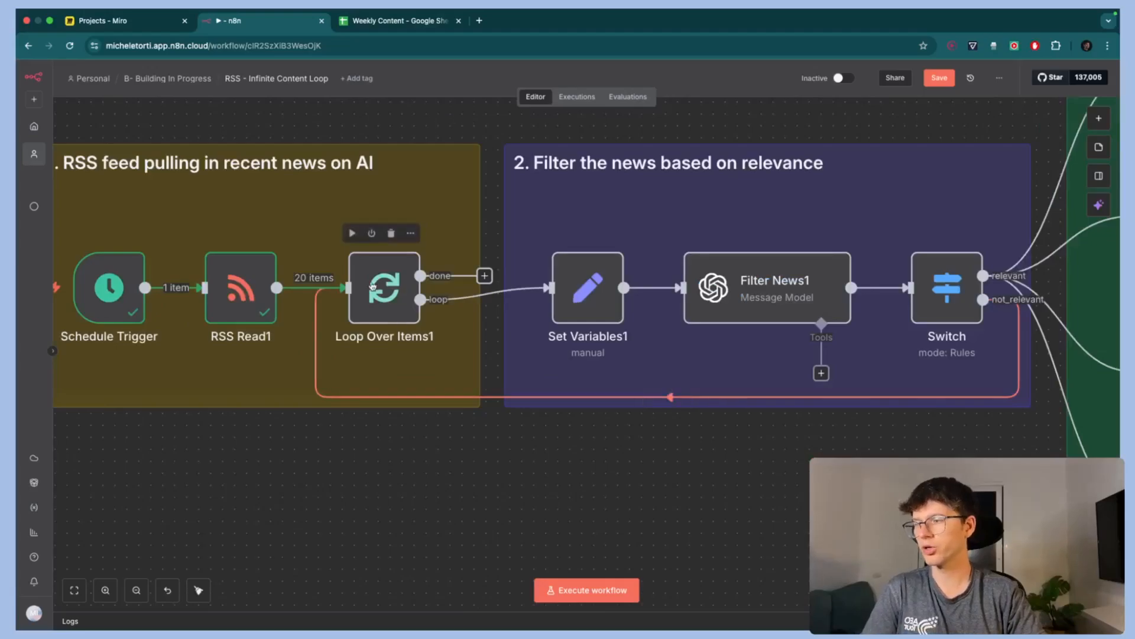
{"action": "double_click", "coordinate": [406, 310]}
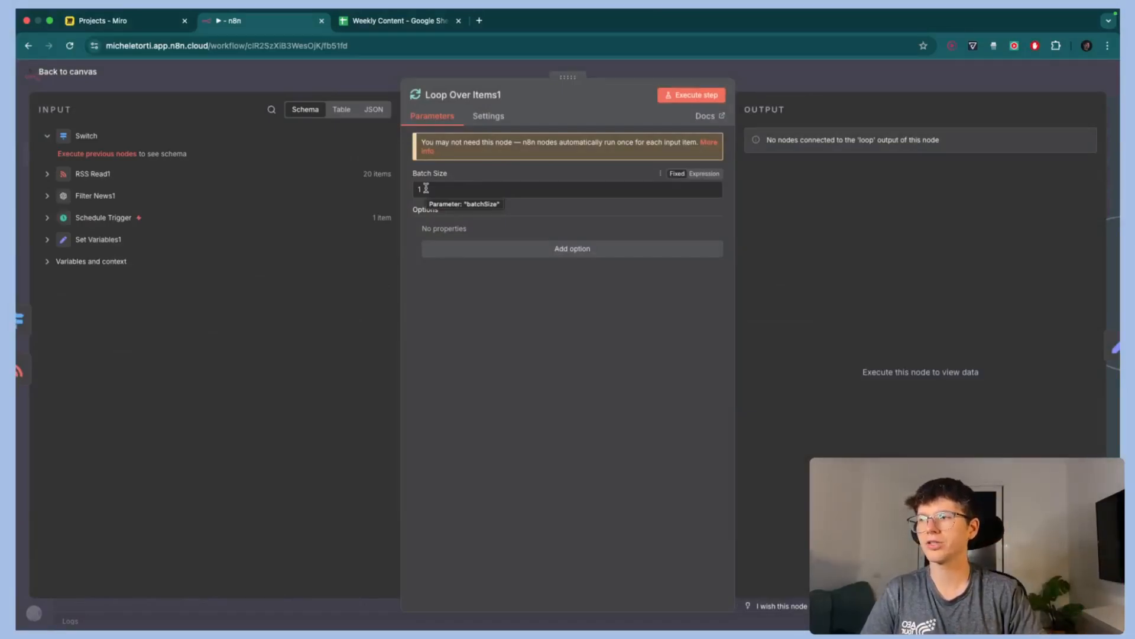
{"action": "left_click", "coordinate": [363, 83]}
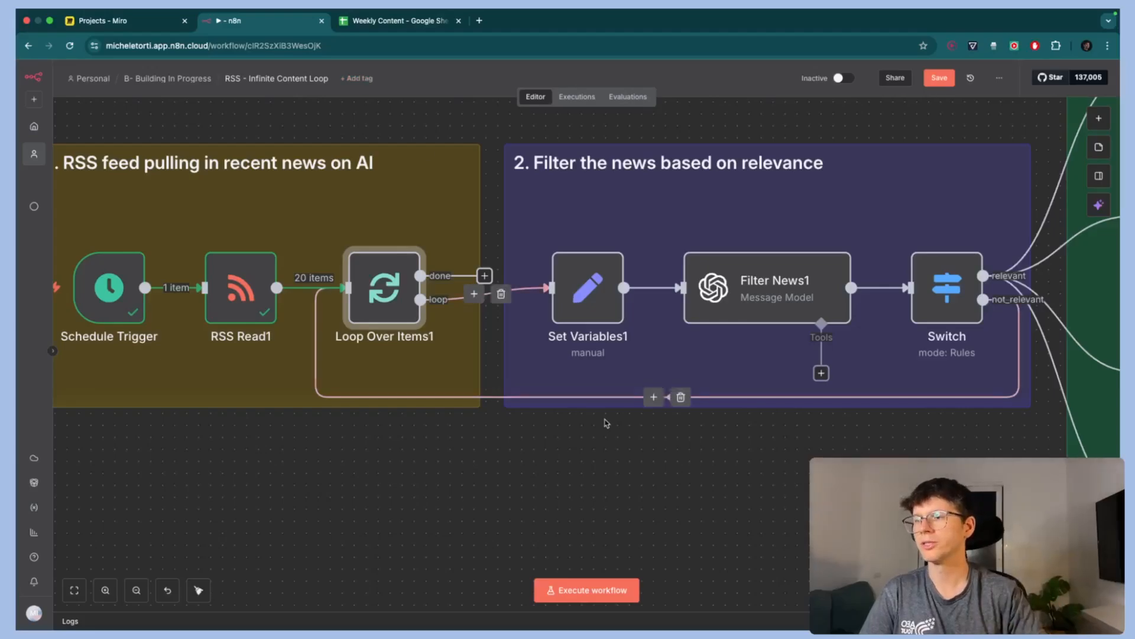
- Open the Set Variables1 node and view the full text of its audience field in the expanded value editor
{"action": "scroll", "coordinate": [659, 259], "scroll_direction": "right", "scroll_amount": 3}
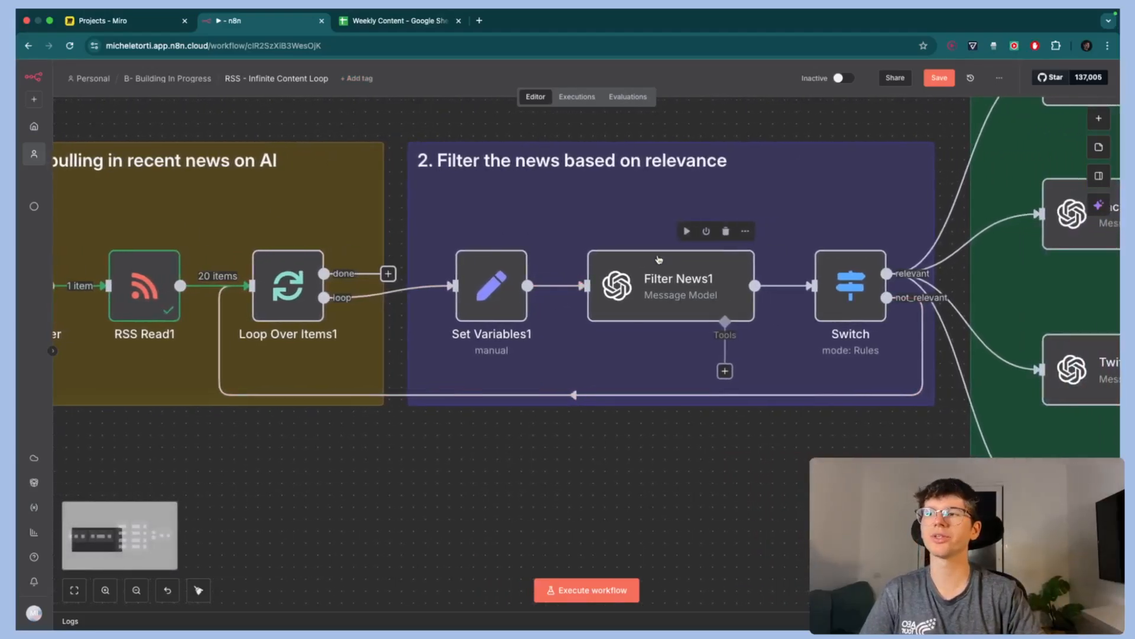
{"action": "double_click", "coordinate": [478, 299]}
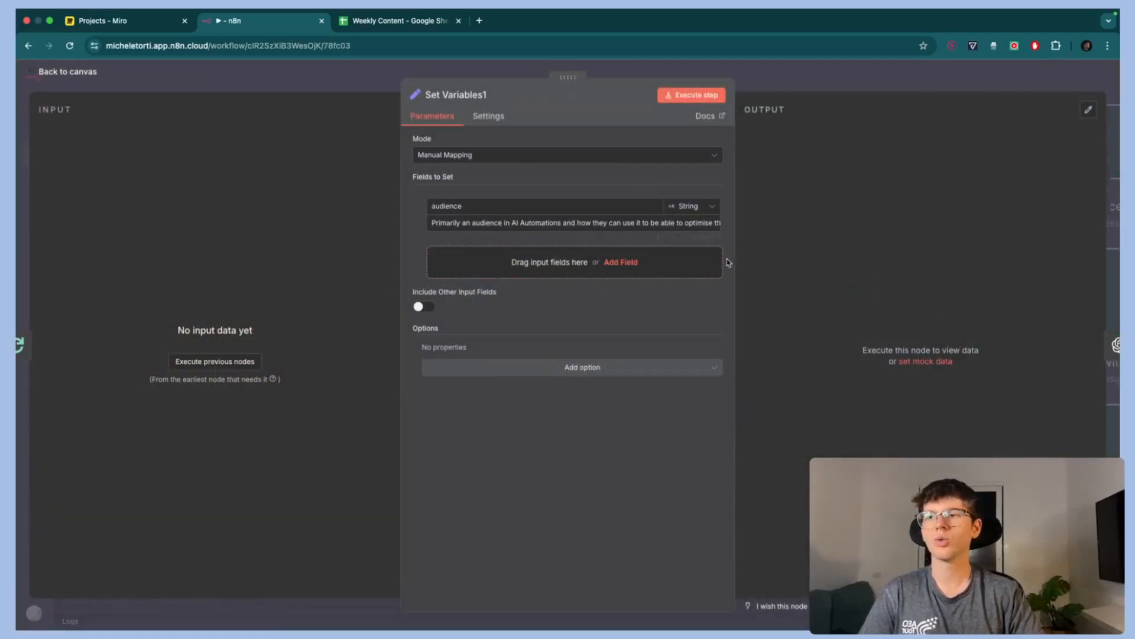
{"action": "left_click", "coordinate": [716, 228]}
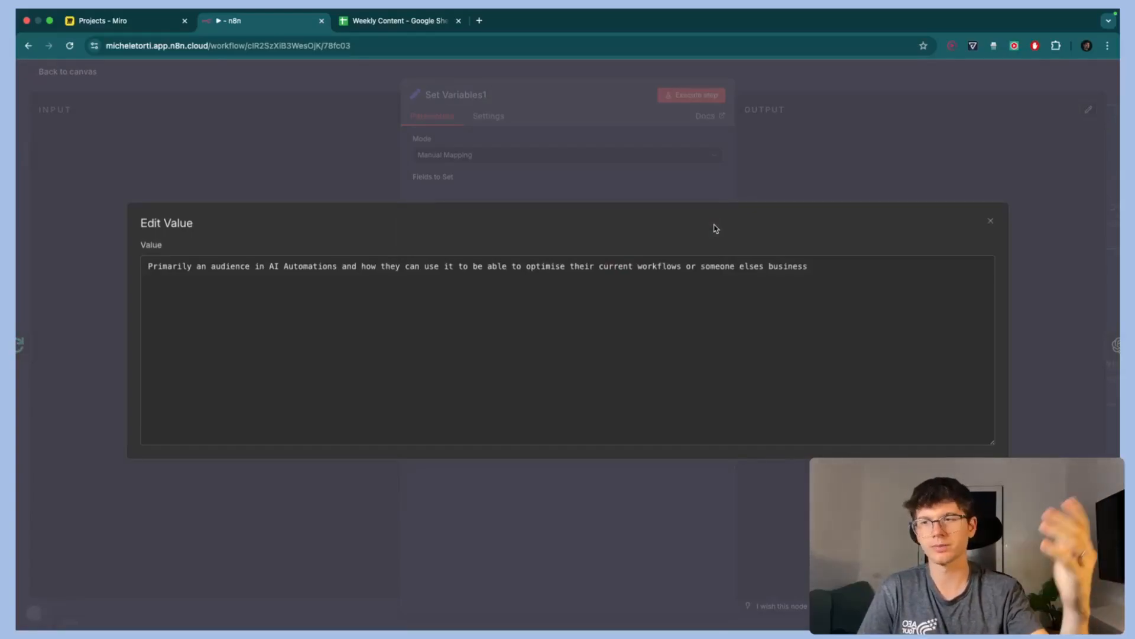
{"action": "scroll", "coordinate": [236, 258], "scroll_direction": "up", "scroll_amount": 3}
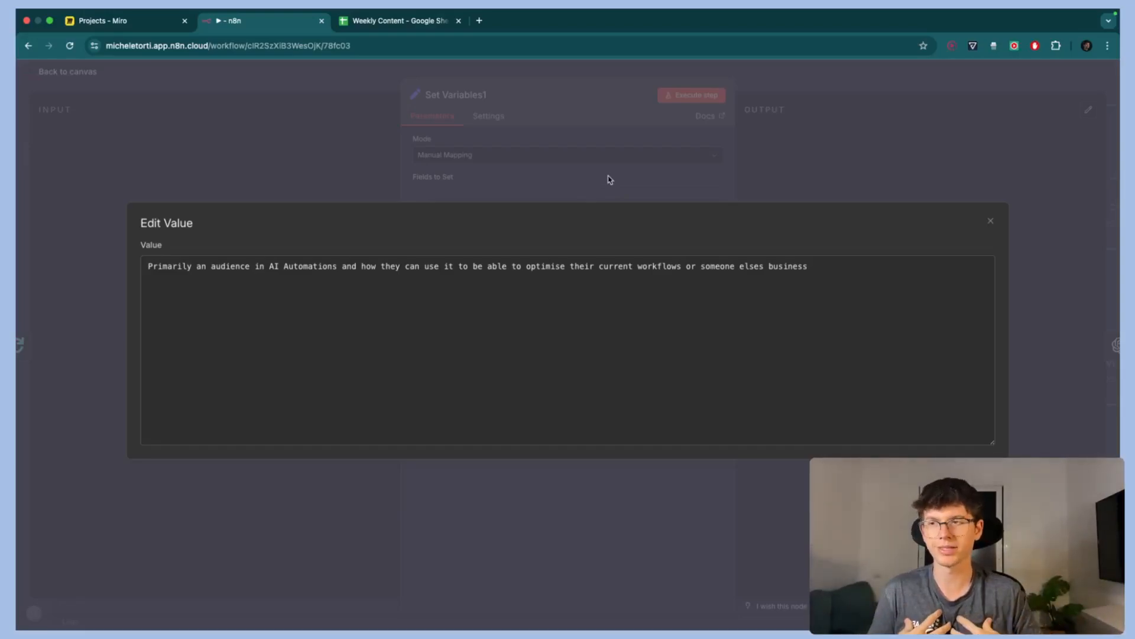
- Close the audience value editor and the Set Variables1 node, open the Filter News1 node and look over its model and message settings
{"action": "left_click", "coordinate": [562, 172]}
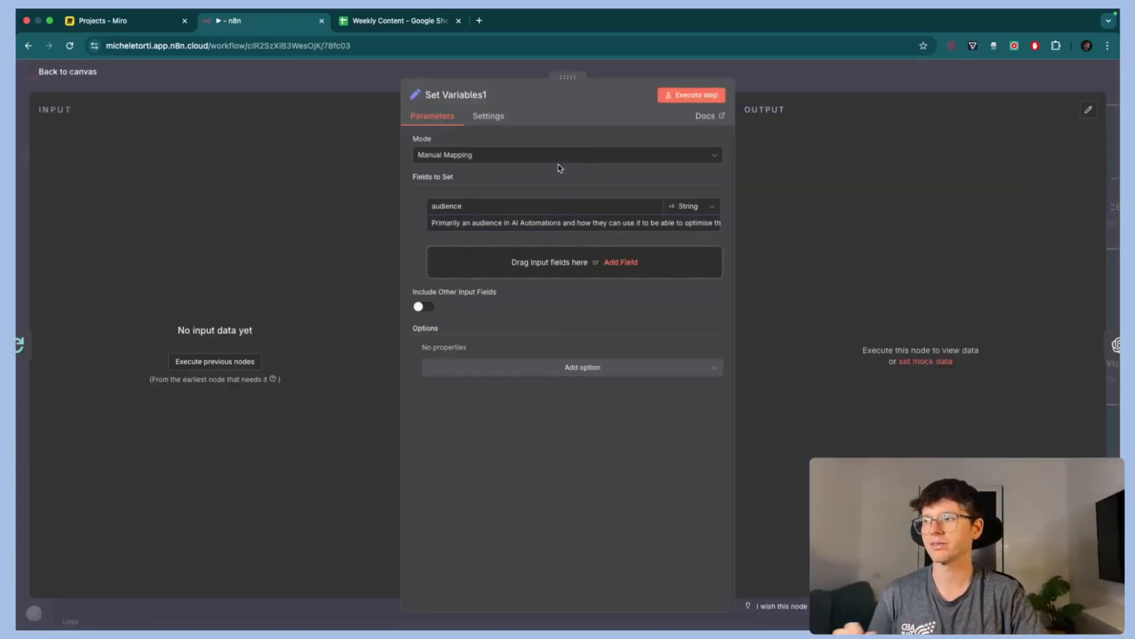
{"action": "key", "text": "Escape"}
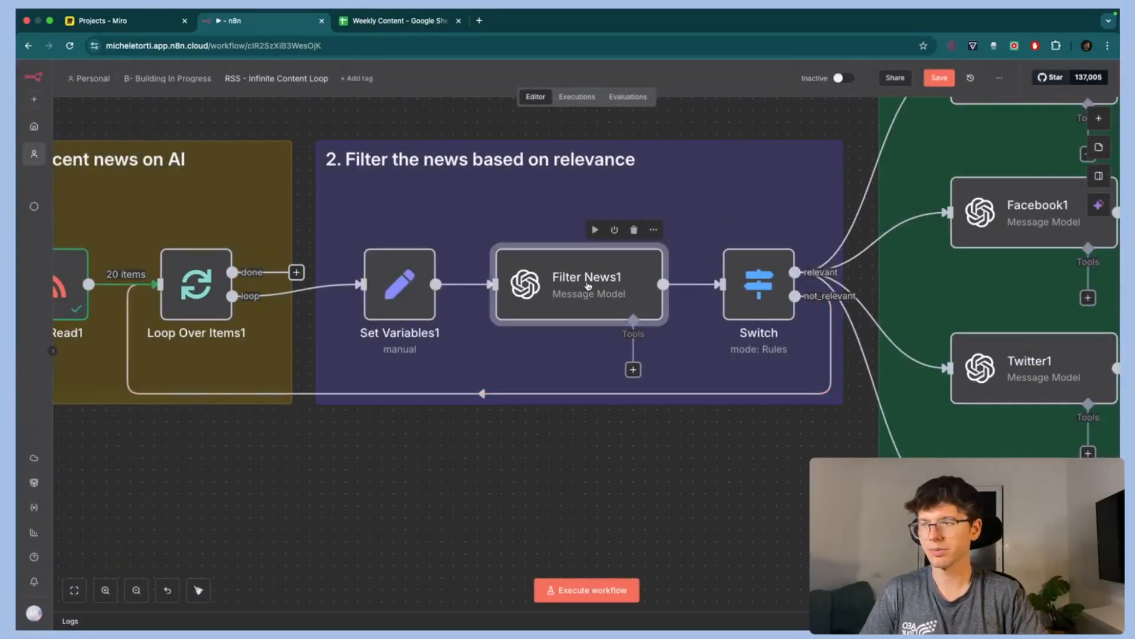
{"action": "double_click", "coordinate": [589, 286]}
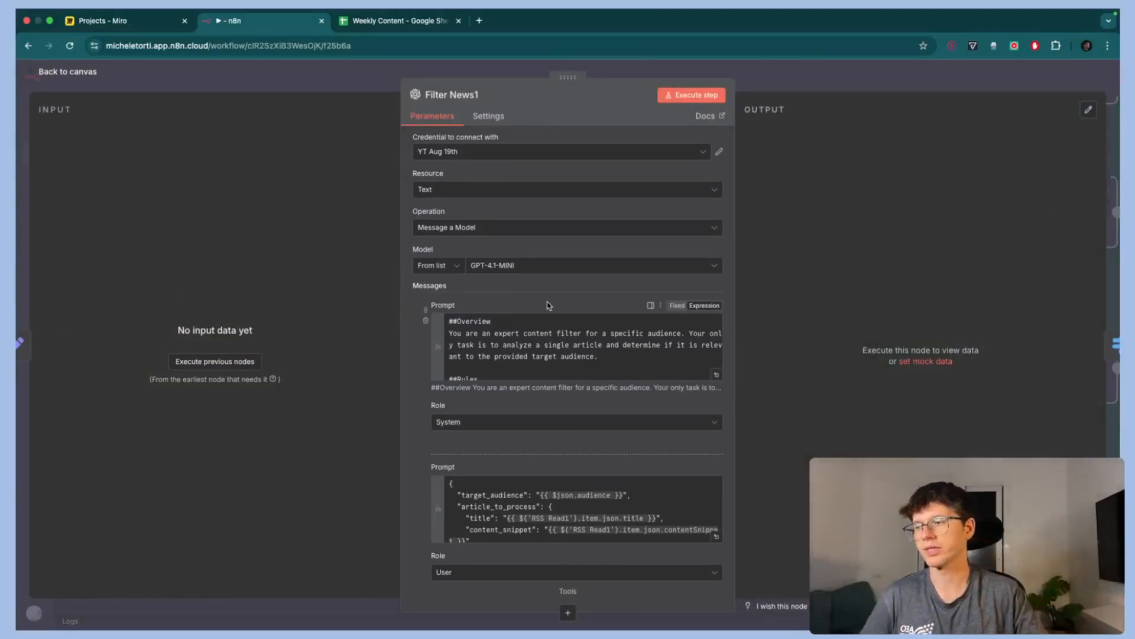
{"action": "scroll", "coordinate": [547, 305], "scroll_direction": "down", "scroll_amount": 4}
{"action": "scroll", "coordinate": [556, 293], "scroll_direction": "up", "scroll_amount": 2}
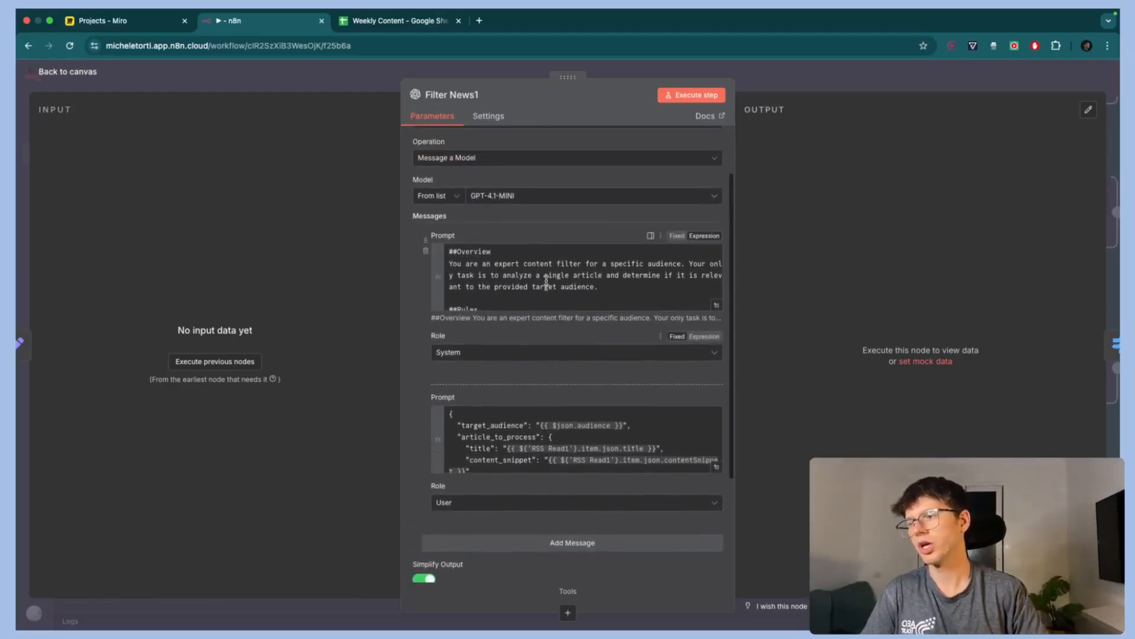
- Read Filter News1's system prompt in the expanded expression editor, covering the rules and the JSON output with its reason key, and close the editor
{"action": "left_click", "coordinate": [716, 305]}
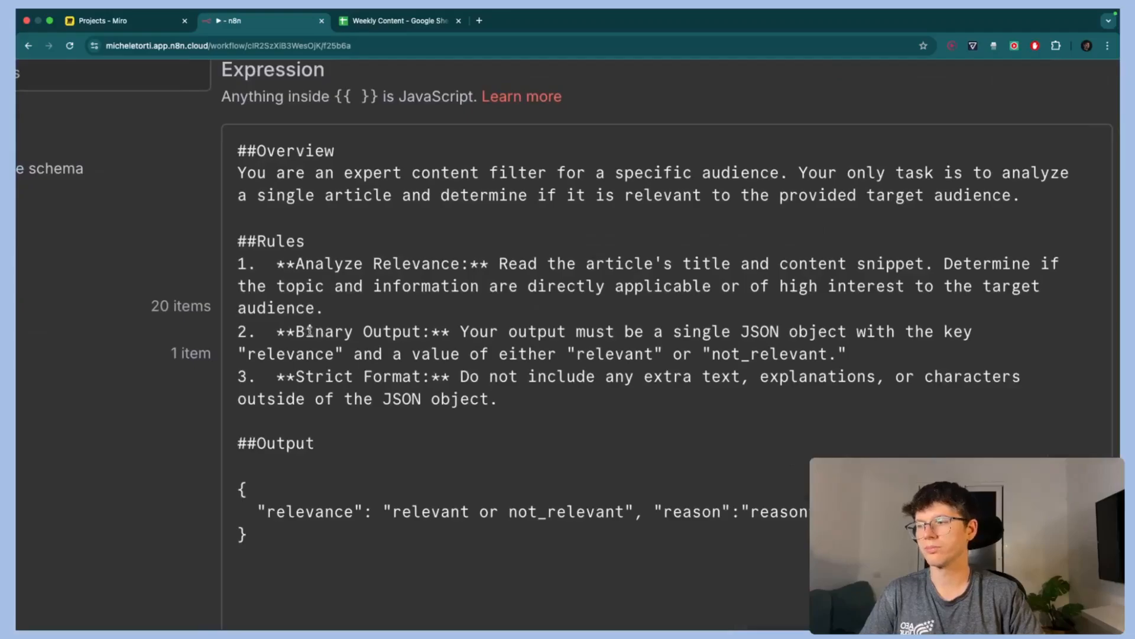
{"action": "left_click_drag", "start_coordinate": [308, 331], "coordinate": [398, 331]}
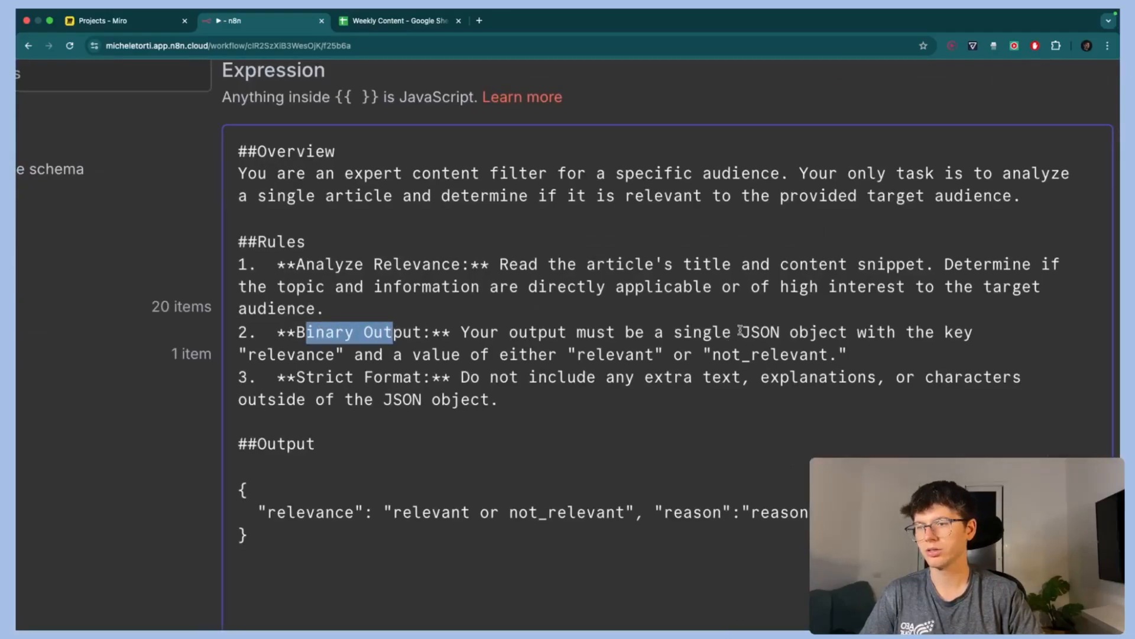
{"action": "left_click_drag", "start_coordinate": [741, 330], "coordinate": [808, 331]}
{"action": "left_click_drag", "start_coordinate": [366, 398], "coordinate": [792, 402]}
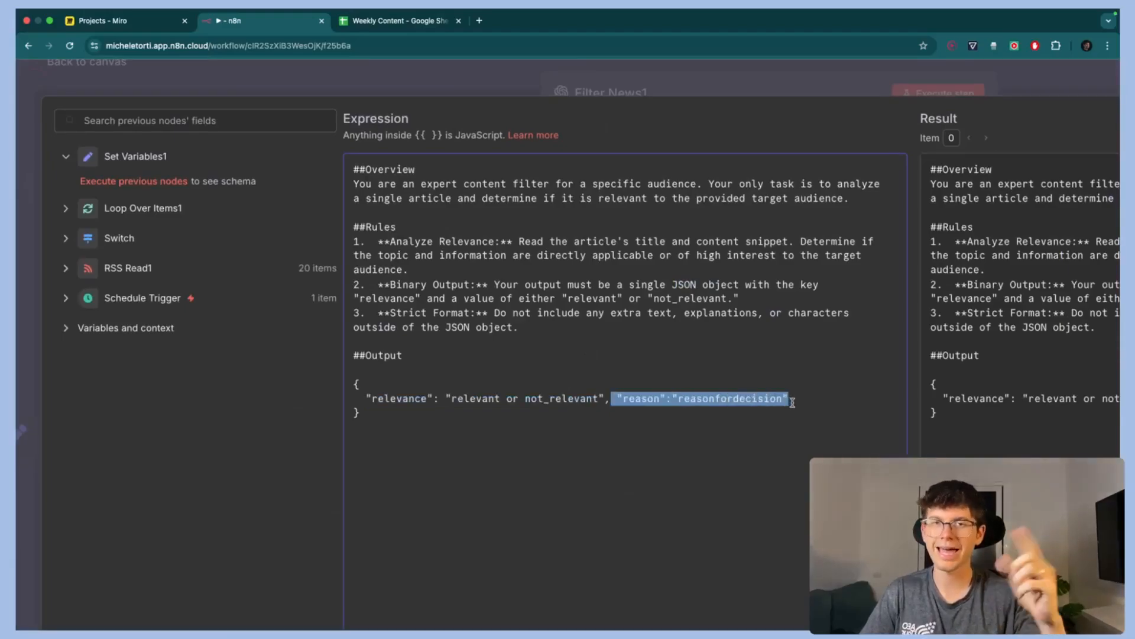
{"action": "key", "text": "super+minus"}
{"action": "key", "text": "super+minus"}
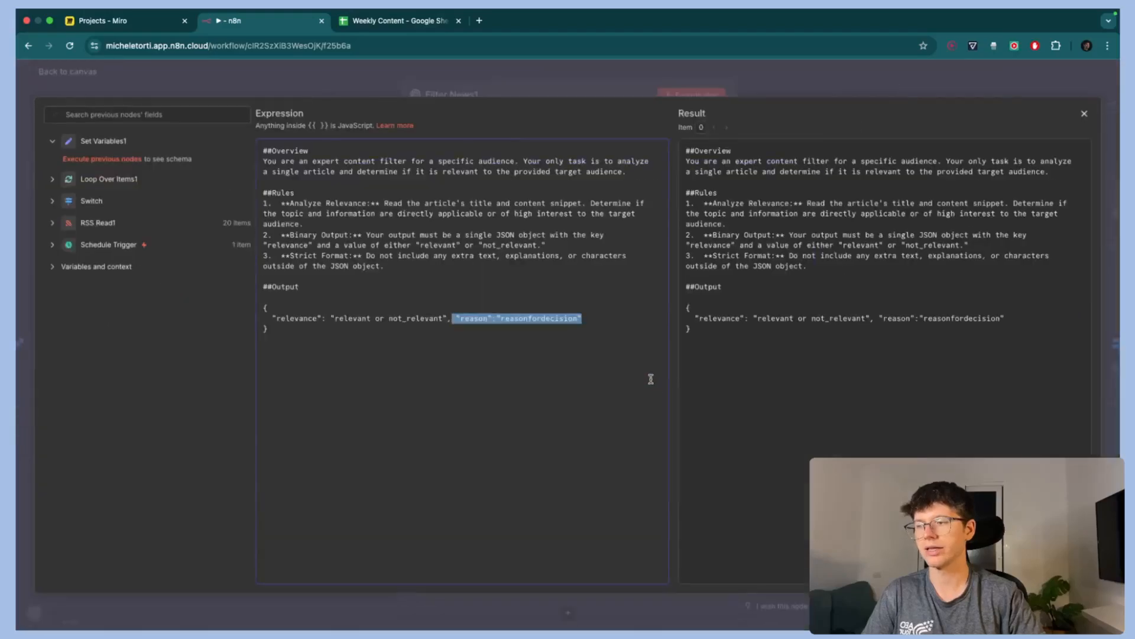
{"action": "left_click", "coordinate": [474, 317]}
{"action": "scroll", "coordinate": [474, 318], "scroll_direction": "up", "scroll_amount": 5}
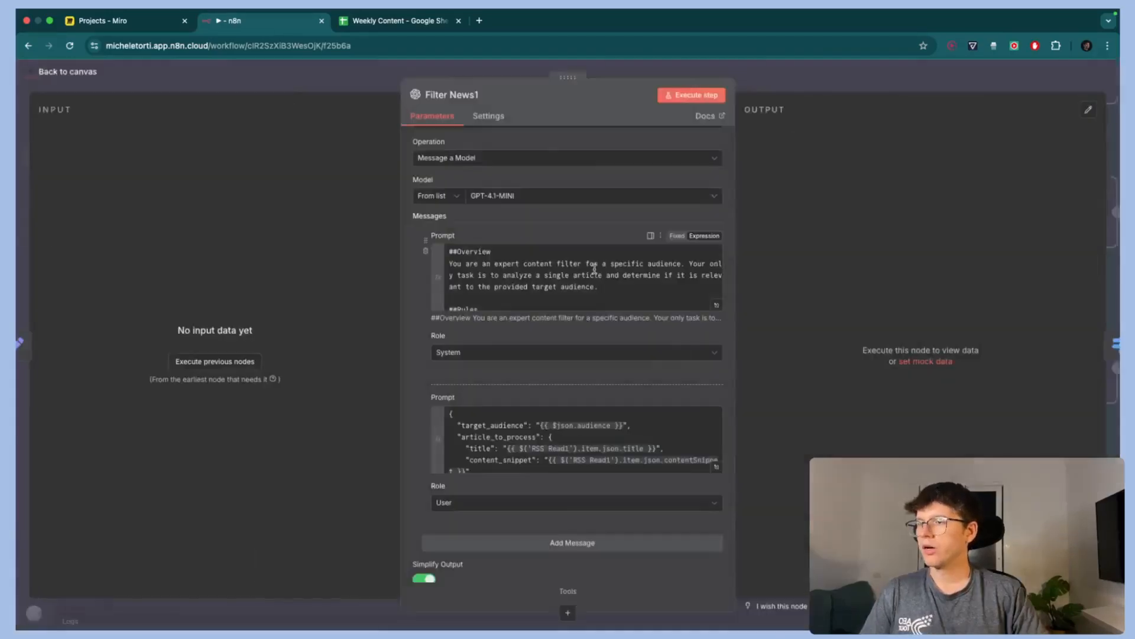
- View the user prompt expression of Filter News1 in the expanded editor, with its audience, title and content snippet references, and return to the node
{"action": "scroll", "coordinate": [456, 278], "scroll_direction": "down", "scroll_amount": 5}
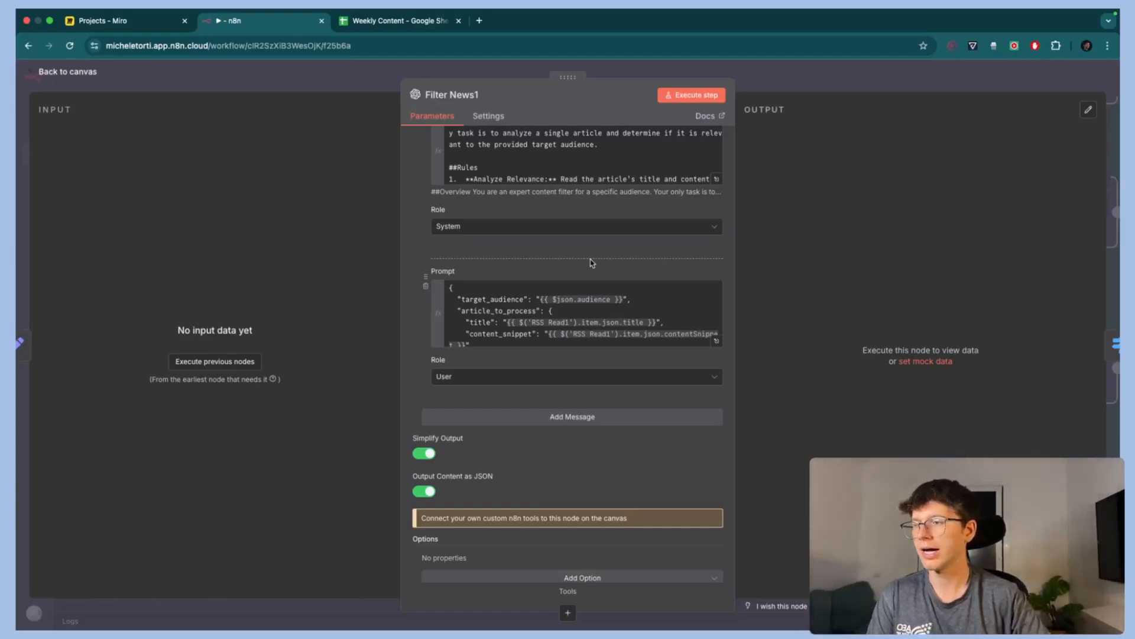
{"action": "left_click", "coordinate": [716, 343]}
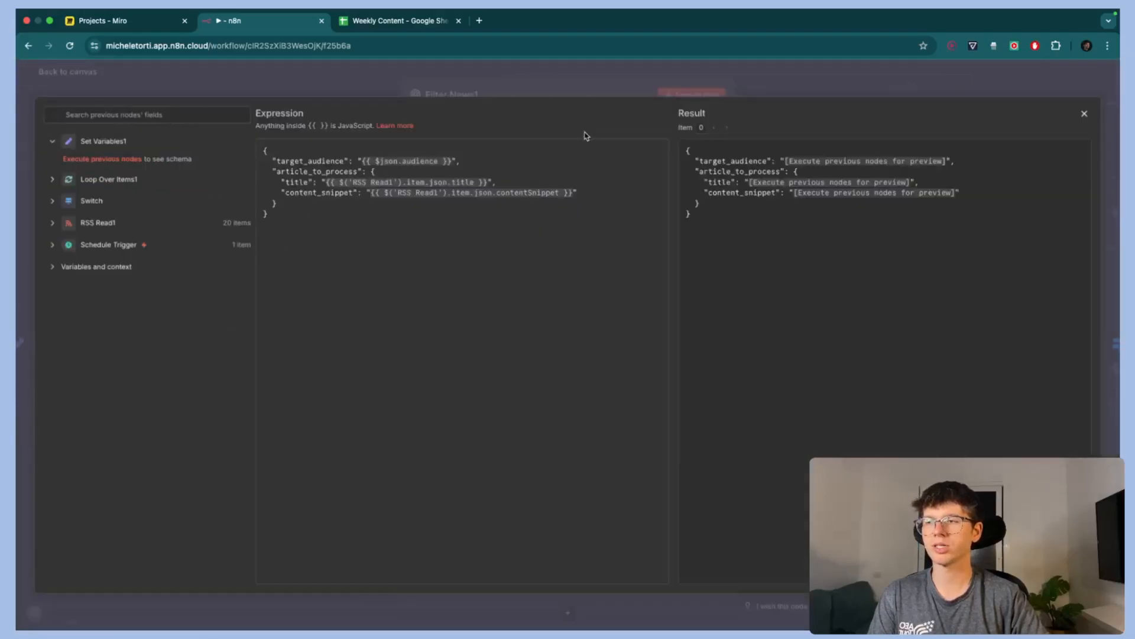
{"action": "key", "text": "Escape"}
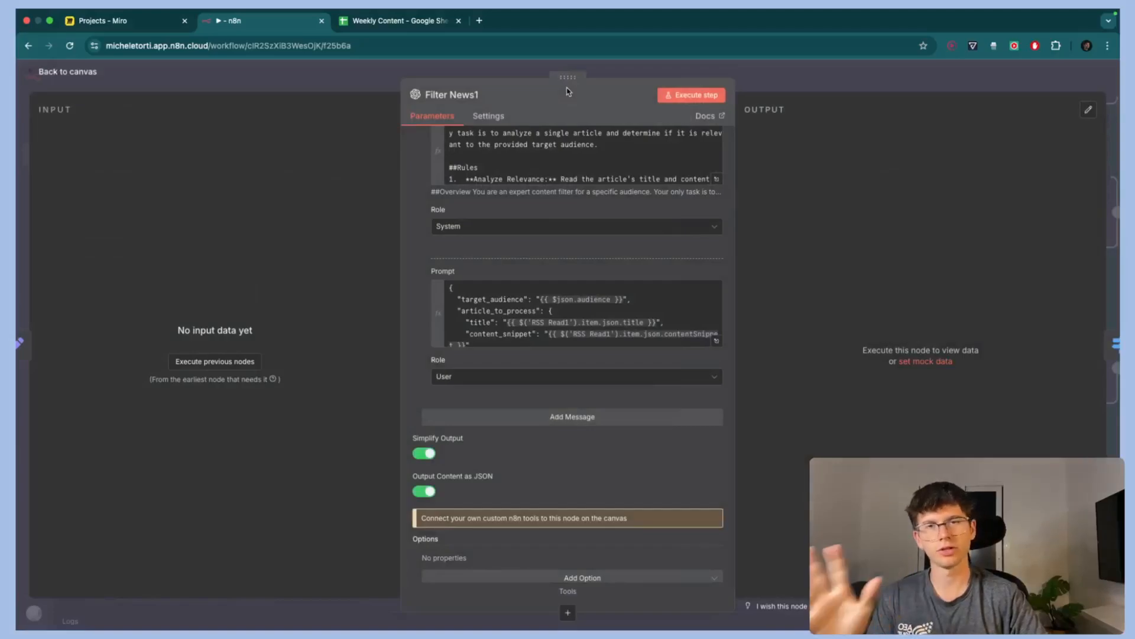
- Execute the Filter News1 step on its own and review the RSS Read1 title and link in its input data
{"action": "left_click", "coordinate": [700, 95]}
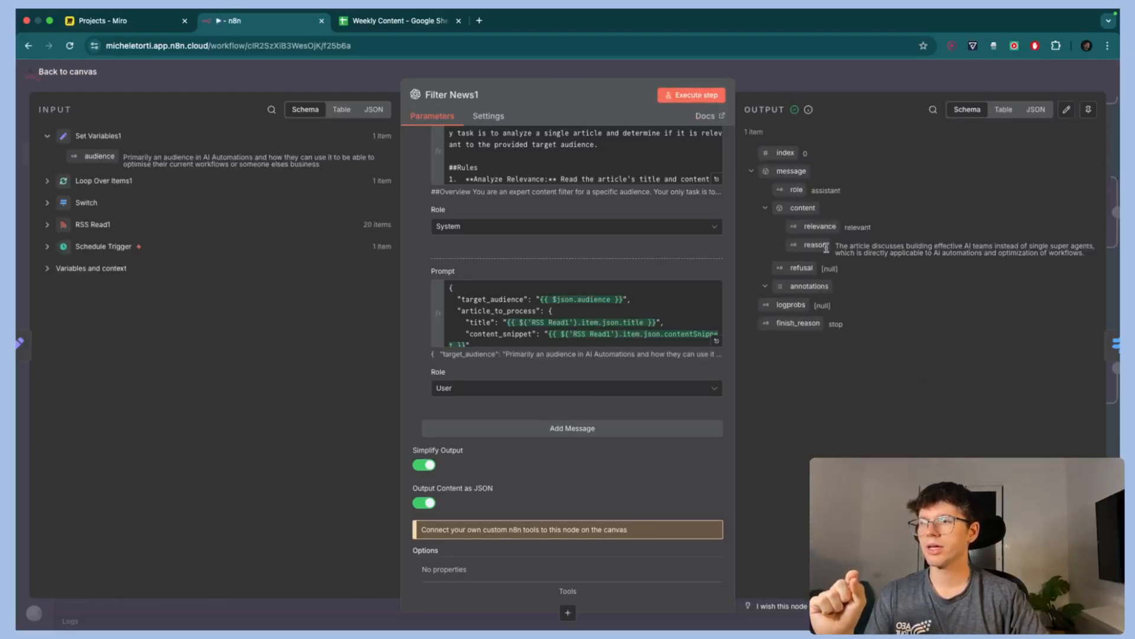
{"action": "scroll", "coordinate": [142, 157], "scroll_direction": "up", "scroll_amount": 5}
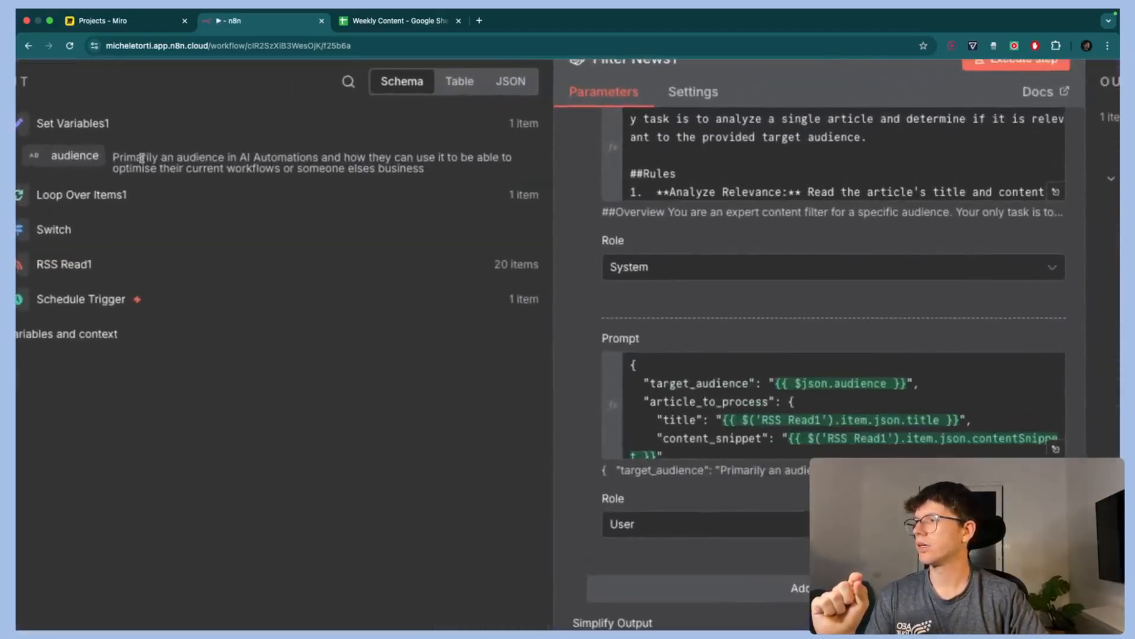
{"action": "left_click", "coordinate": [44, 265]}
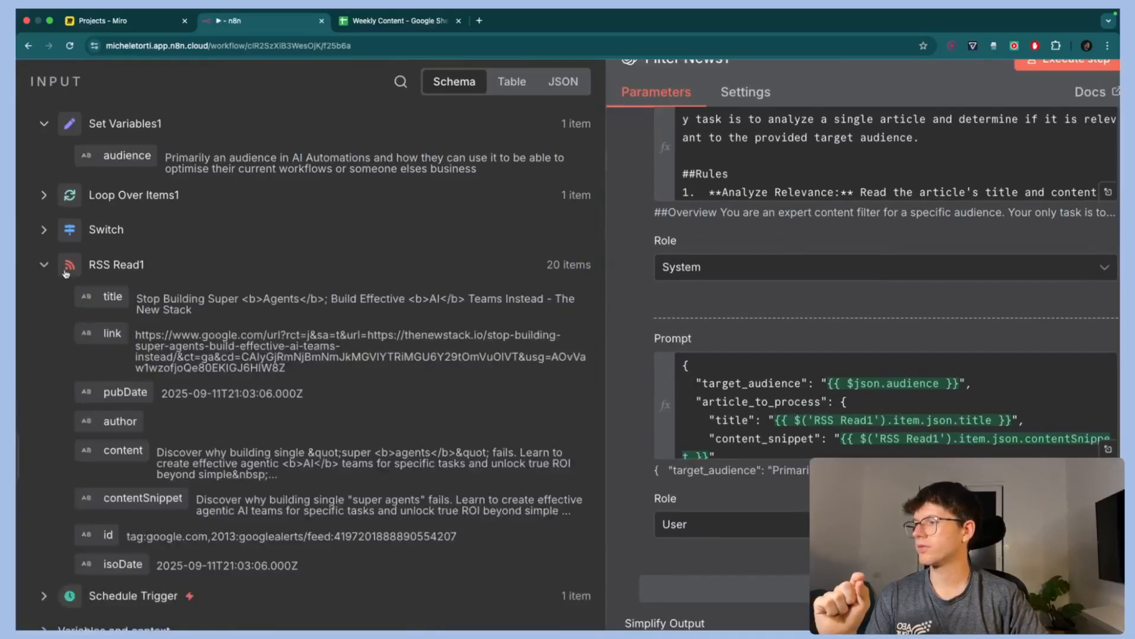
{"action": "left_click_drag", "start_coordinate": [153, 298], "coordinate": [256, 295]}
{"action": "left_click_drag", "start_coordinate": [178, 346], "coordinate": [259, 357]}
{"action": "scroll", "coordinate": [297, 479], "scroll_direction": "down", "scroll_amount": 5}
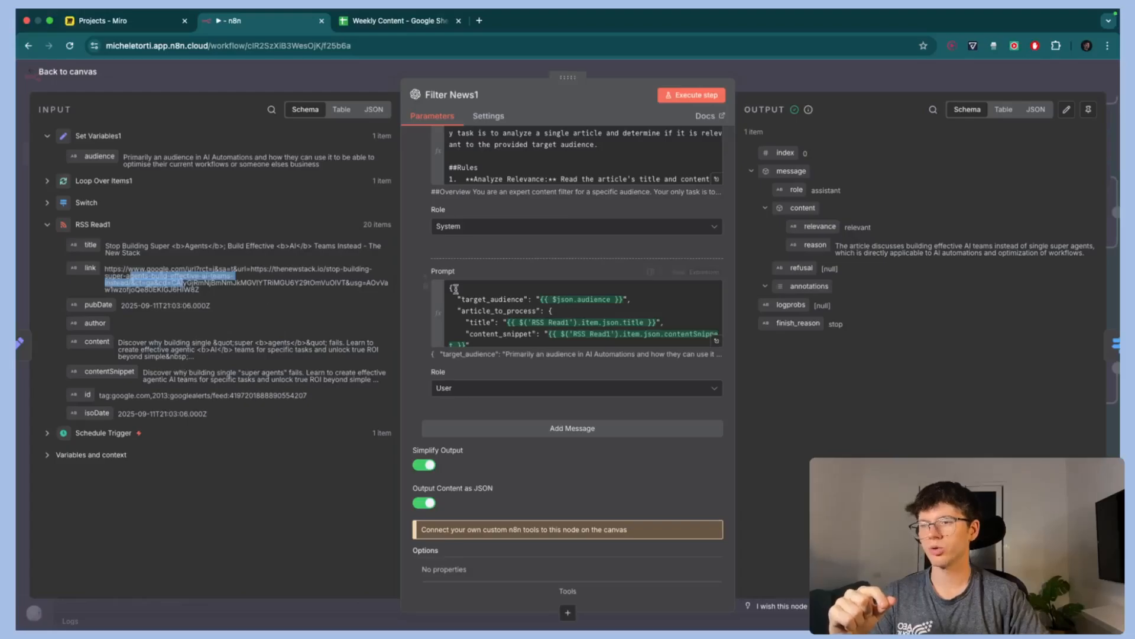
- Compare the user prompt's expressions with their resolved target audience, title and content snippet in the expanded editor, and close the editor
{"action": "left_click", "coordinate": [716, 341]}
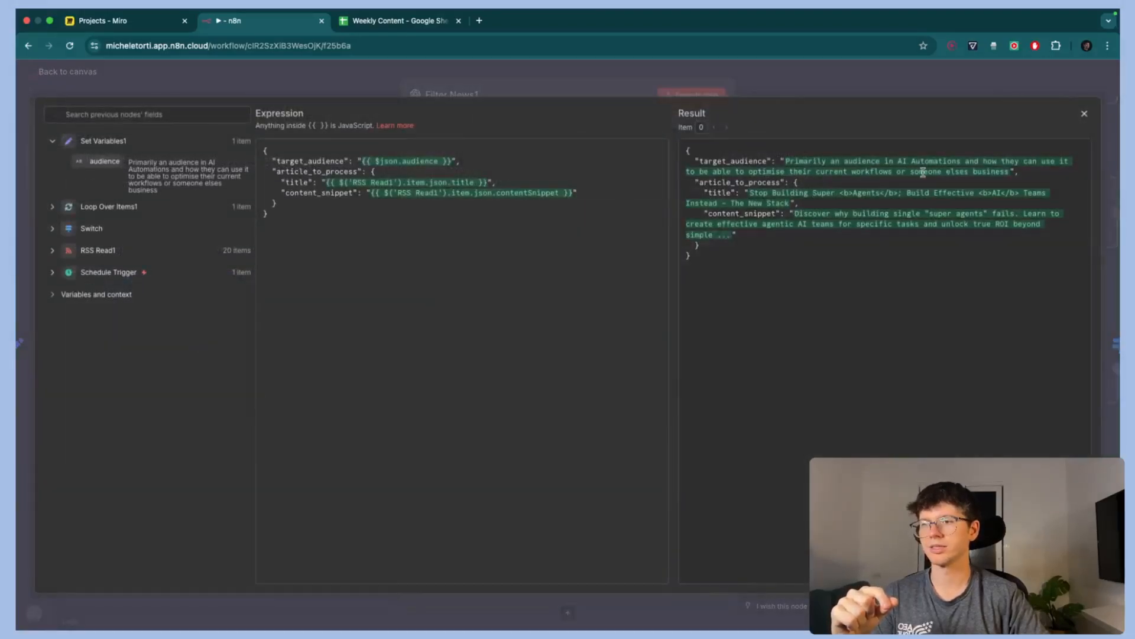
{"action": "scroll", "coordinate": [923, 173], "scroll_direction": "up", "scroll_amount": 5}
{"action": "scroll", "coordinate": [923, 173], "scroll_direction": "up", "scroll_amount": 1}
{"action": "scroll", "coordinate": [923, 172], "scroll_direction": "right", "scroll_amount": 1}
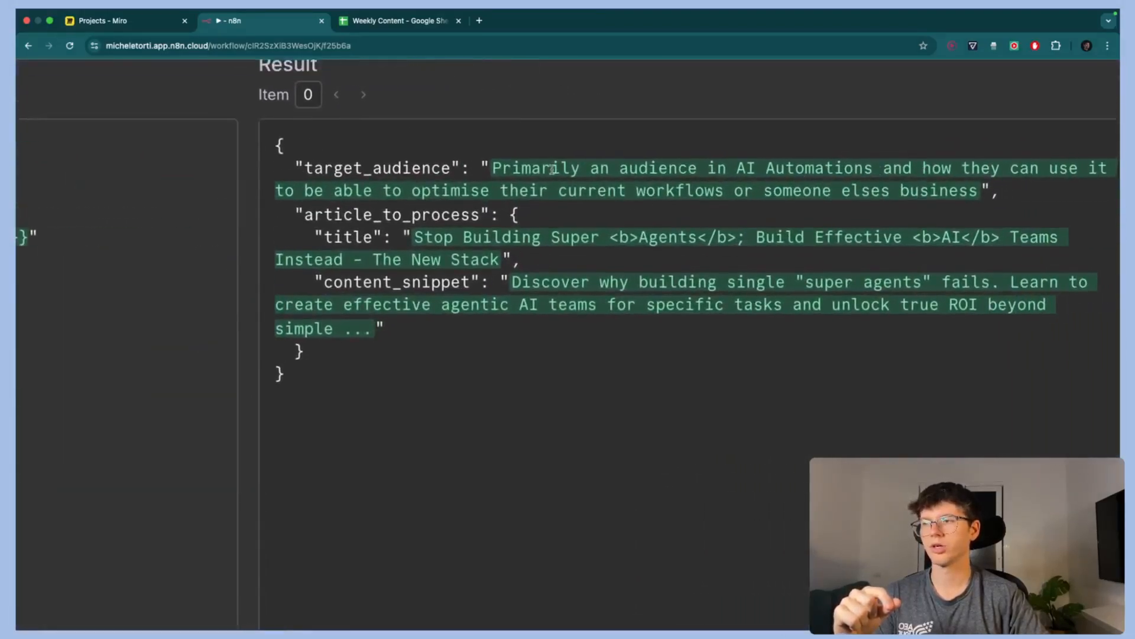
{"action": "left_click_drag", "start_coordinate": [542, 169], "coordinate": [752, 185]}
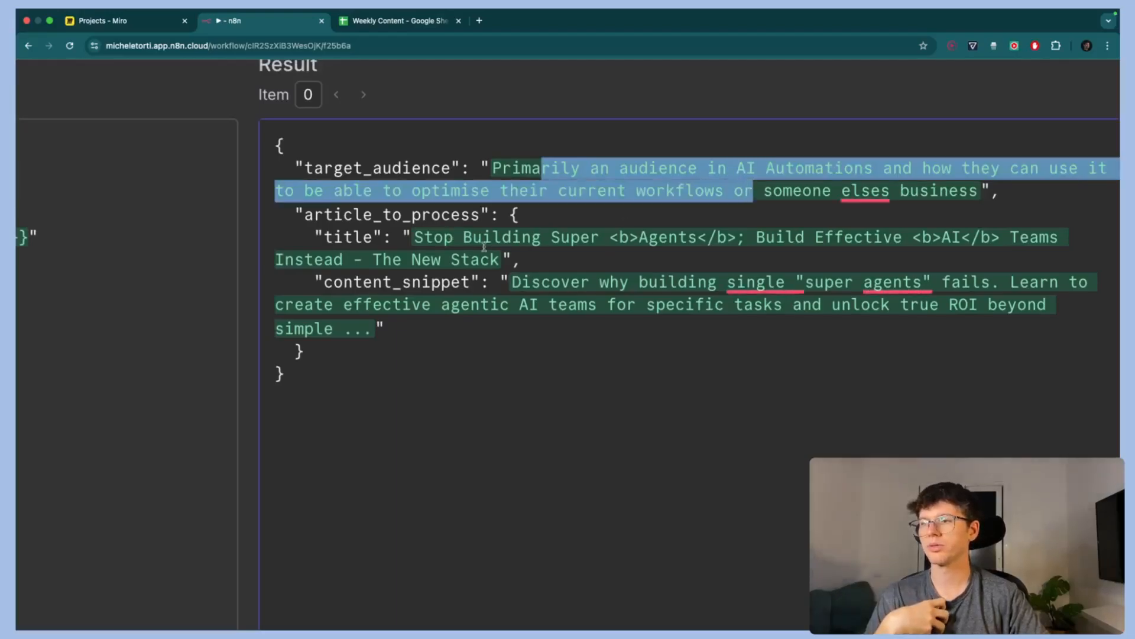
{"action": "scroll", "coordinate": [552, 253], "scroll_direction": "down", "scroll_amount": 5}
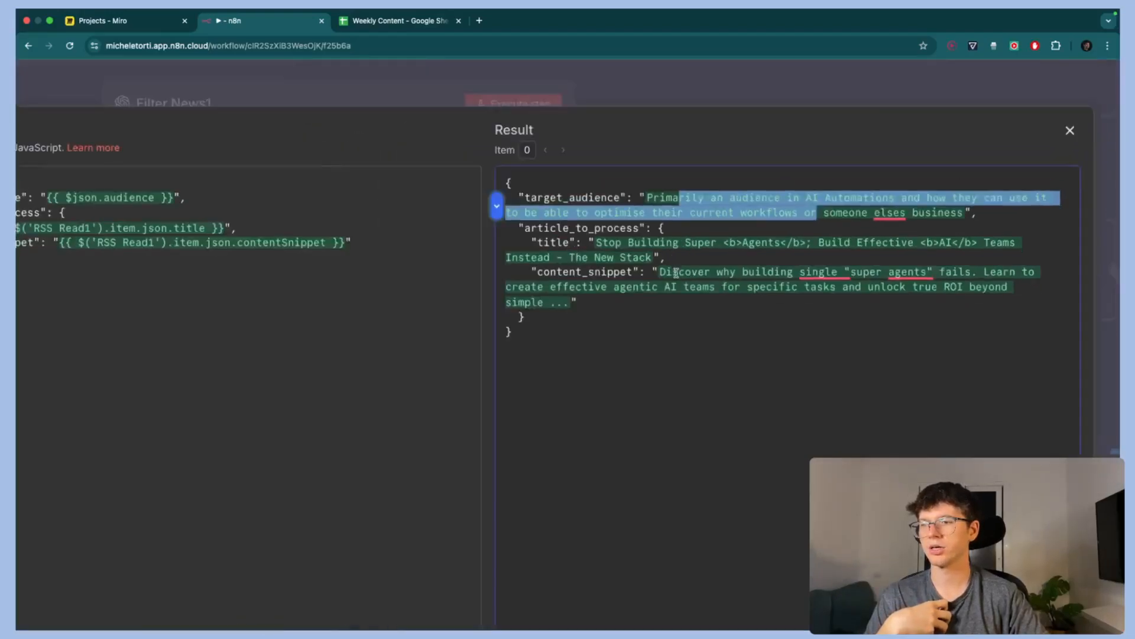
{"action": "scroll", "coordinate": [727, 282], "scroll_direction": "down", "scroll_amount": 5}
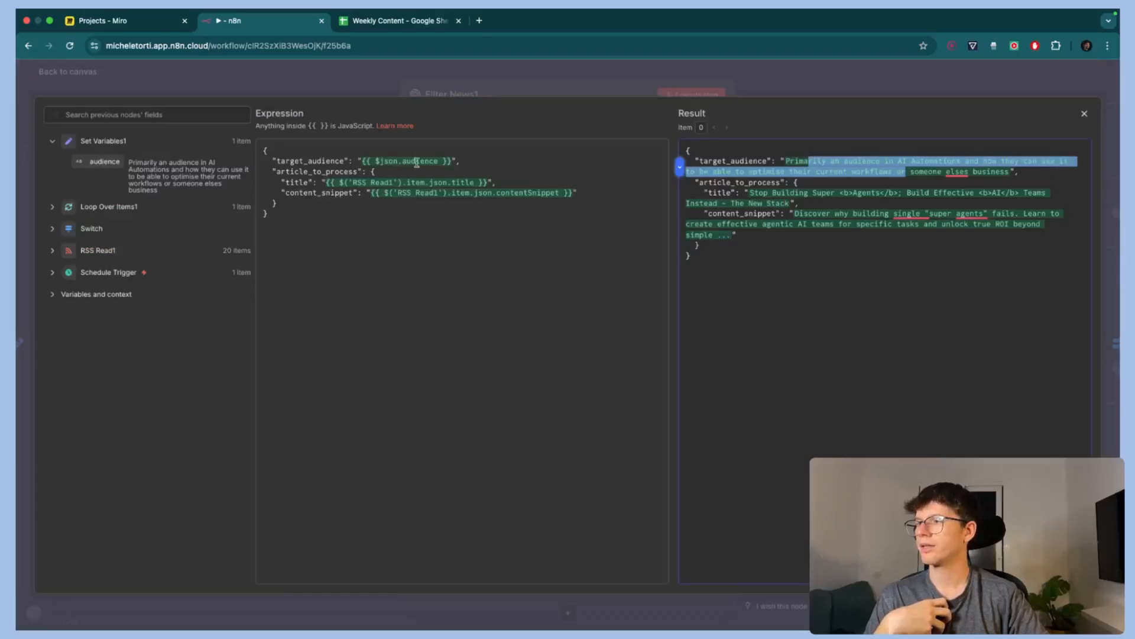
{"action": "left_click_drag", "start_coordinate": [452, 160], "coordinate": [384, 161]}
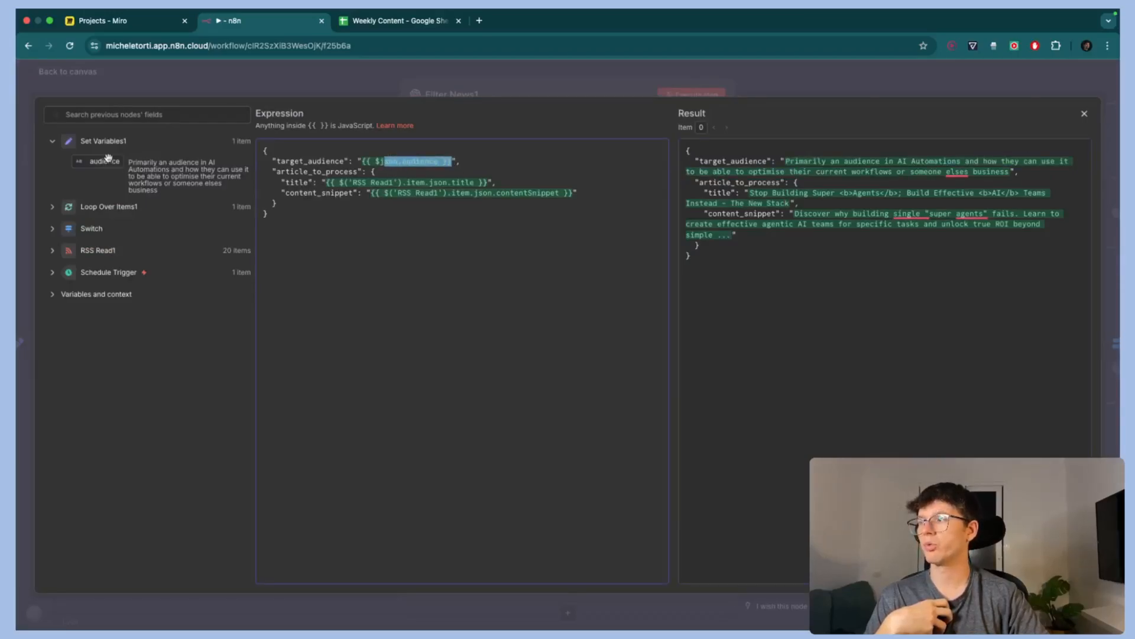
{"action": "left_click", "coordinate": [497, 83]}
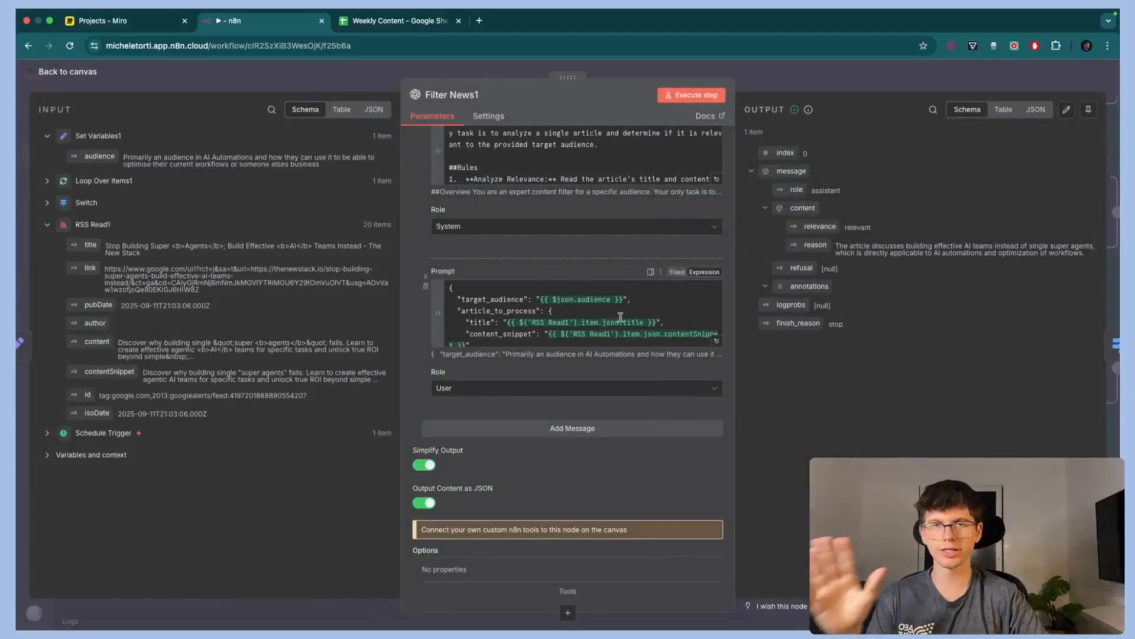
- Examine the relevance and reason fields in the Filter News1 output and return to the canvas
{"action": "scroll", "coordinate": [568, 295], "scroll_direction": "up", "scroll_amount": 4}
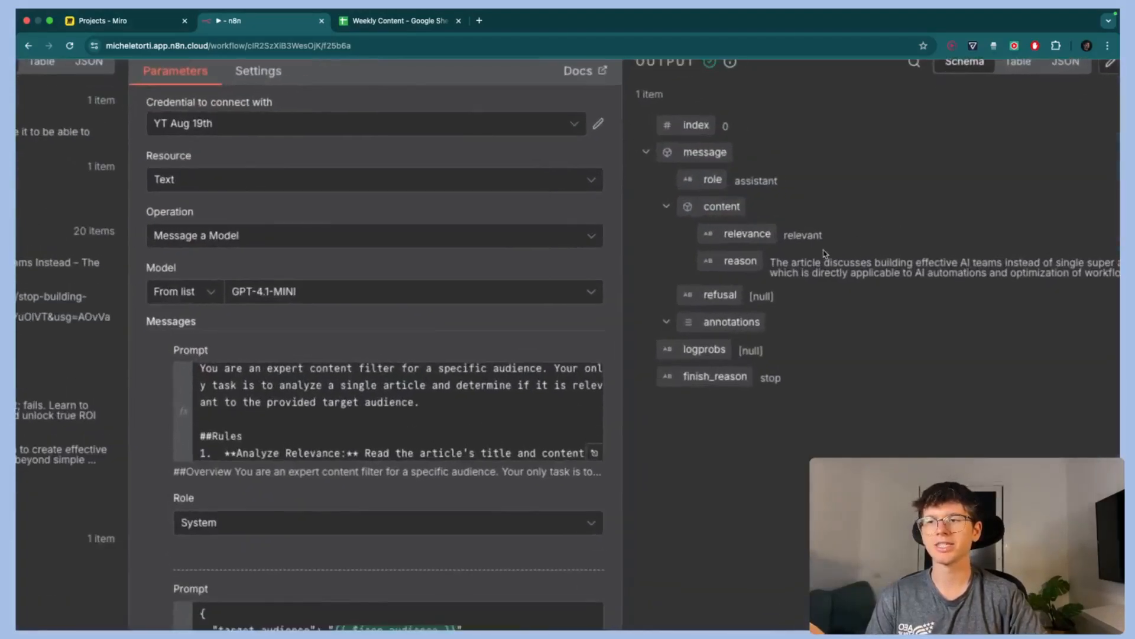
{"action": "left_click_drag", "start_coordinate": [793, 235], "coordinate": [818, 235]}
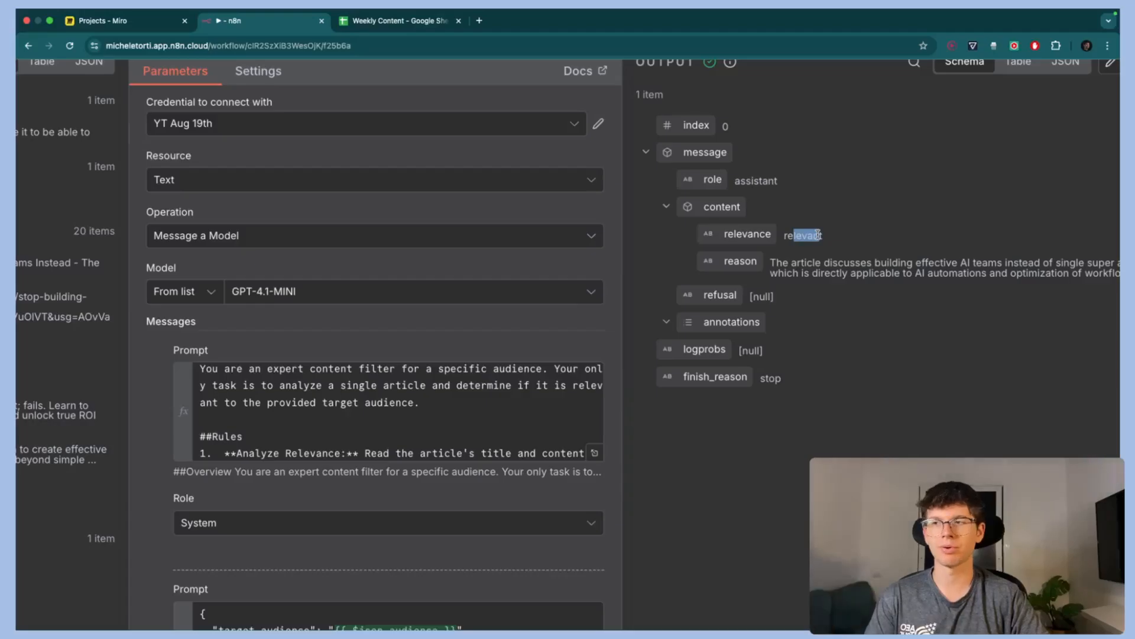
{"action": "scroll", "coordinate": [880, 278], "scroll_direction": "right", "scroll_amount": 2}
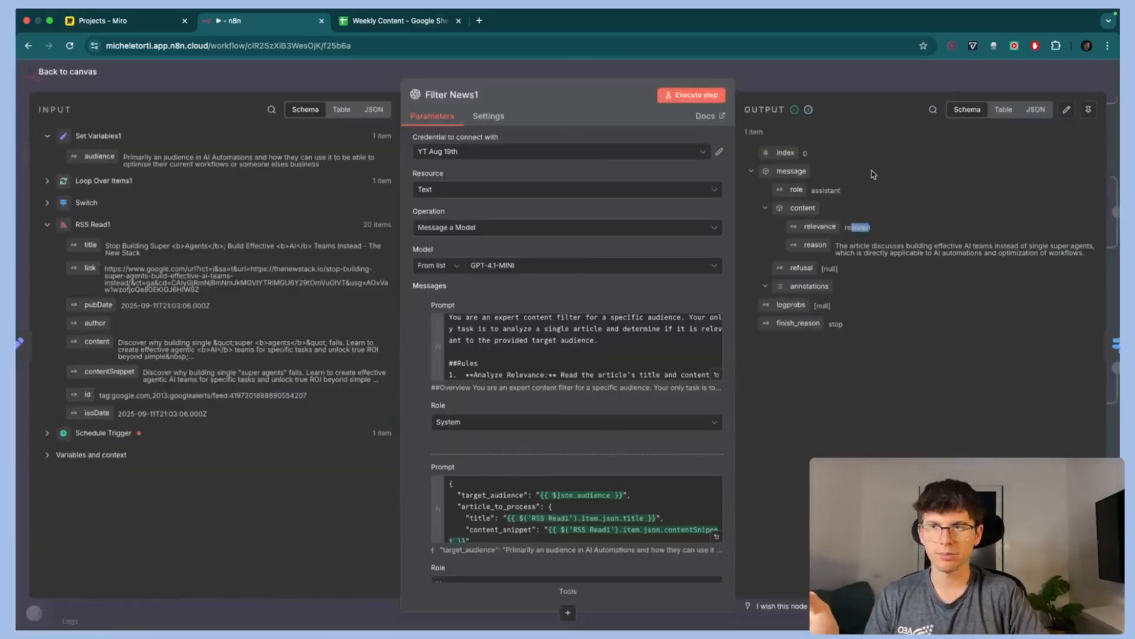
{"action": "left_click", "coordinate": [833, 78]}
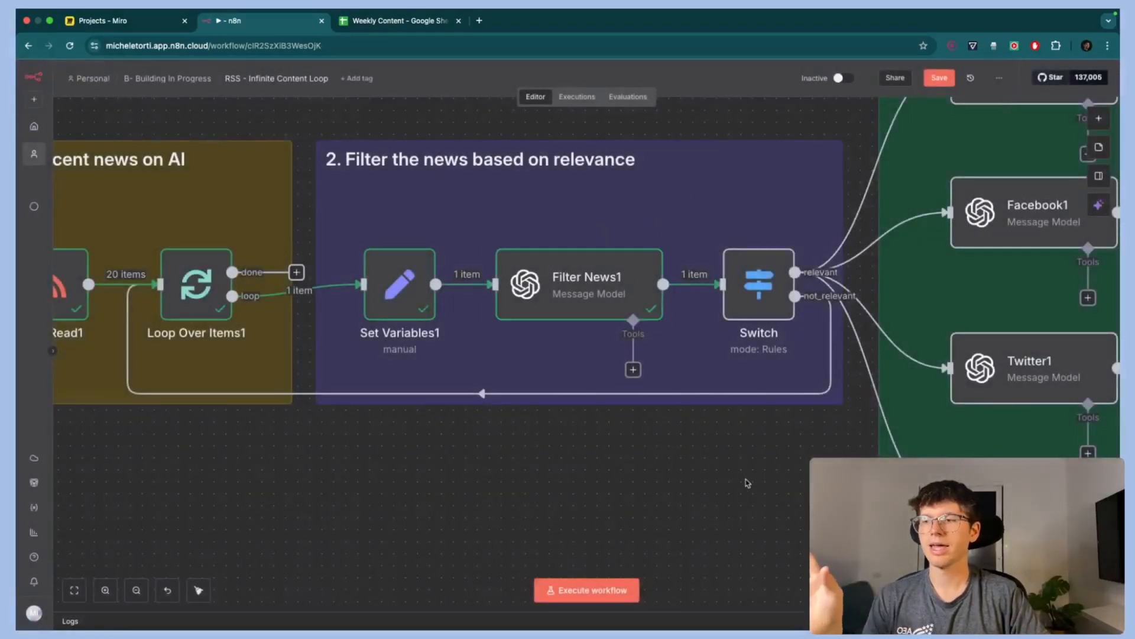
- Open the Switch node, review its relevant and not_relevant routing rules and output names, and close it
{"action": "scroll", "coordinate": [747, 483], "scroll_direction": "right", "scroll_amount": 2}
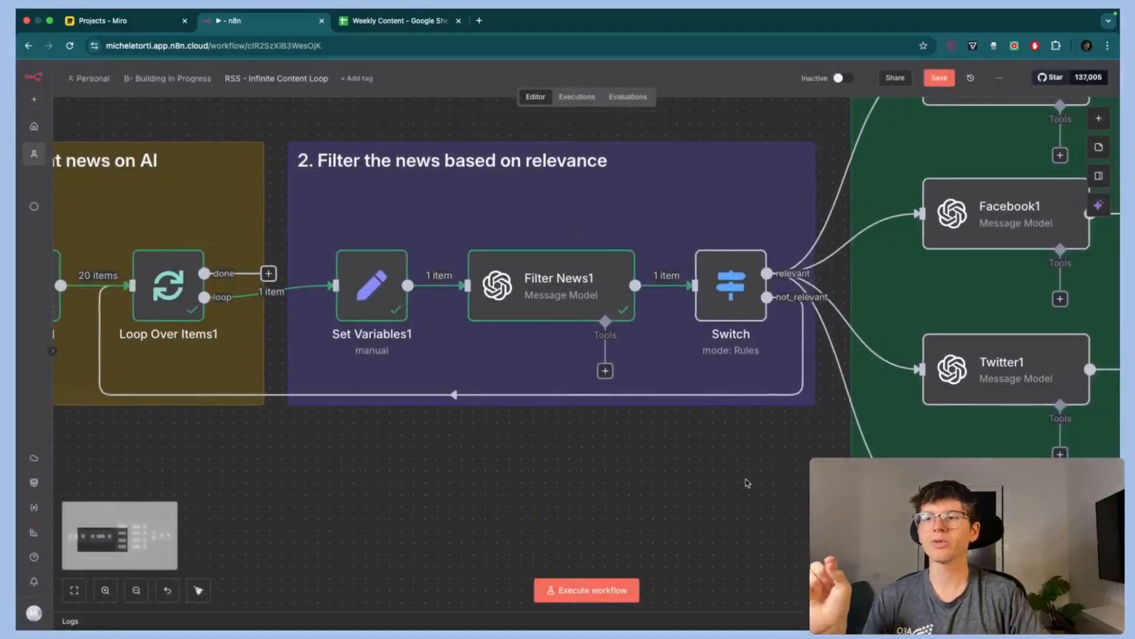
{"action": "double_click", "coordinate": [720, 286]}
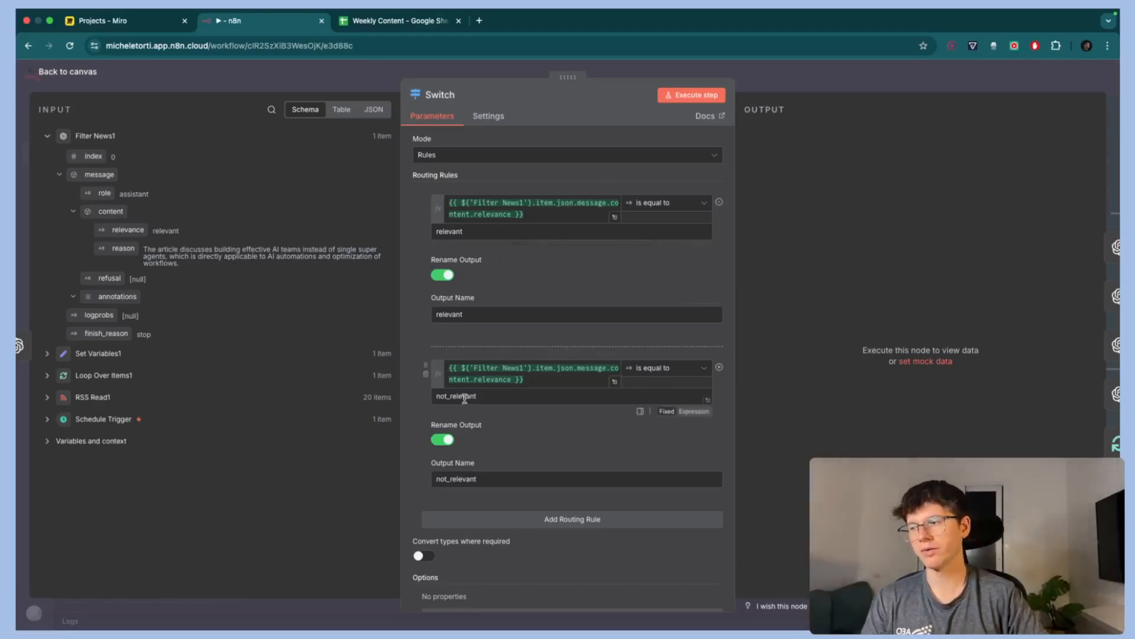
{"action": "left_click", "coordinate": [809, 87]}
{"action": "scroll", "coordinate": [743, 264], "scroll_direction": "down", "scroll_amount": 2}
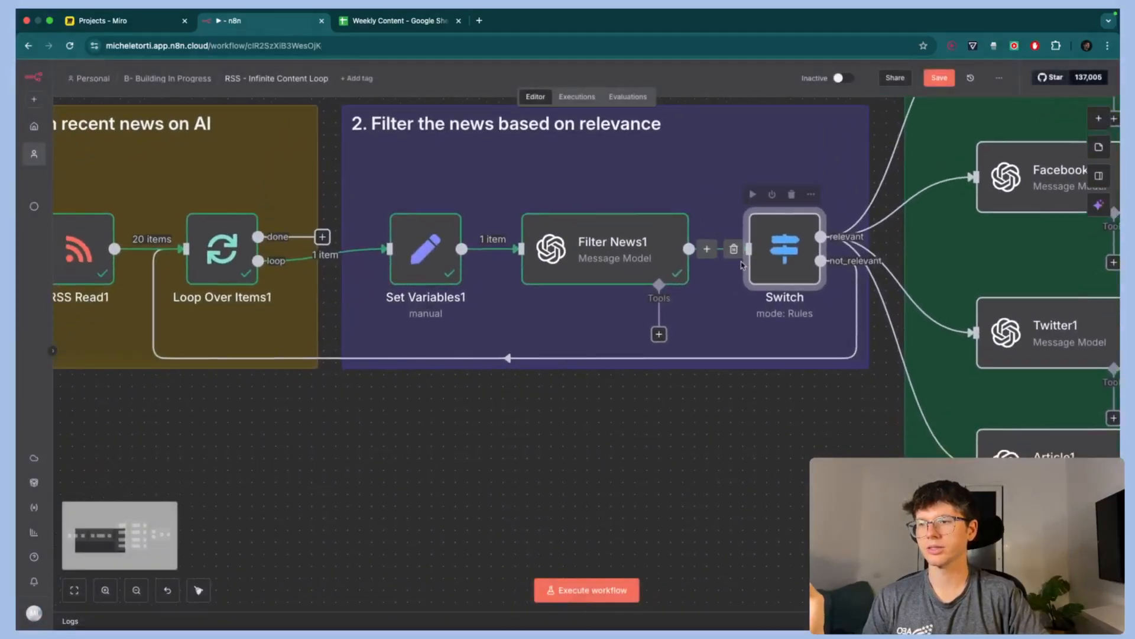
- Delete the Switch node's not_relevant connection and reconnect that output to the Loop Over Items1 input
{"action": "scroll", "coordinate": [744, 265], "scroll_direction": "up", "scroll_amount": 2}
{"action": "scroll", "coordinate": [743, 264], "scroll_direction": "right", "scroll_amount": 3}
{"action": "scroll", "coordinate": [769, 296], "scroll_direction": "left", "scroll_amount": 2}
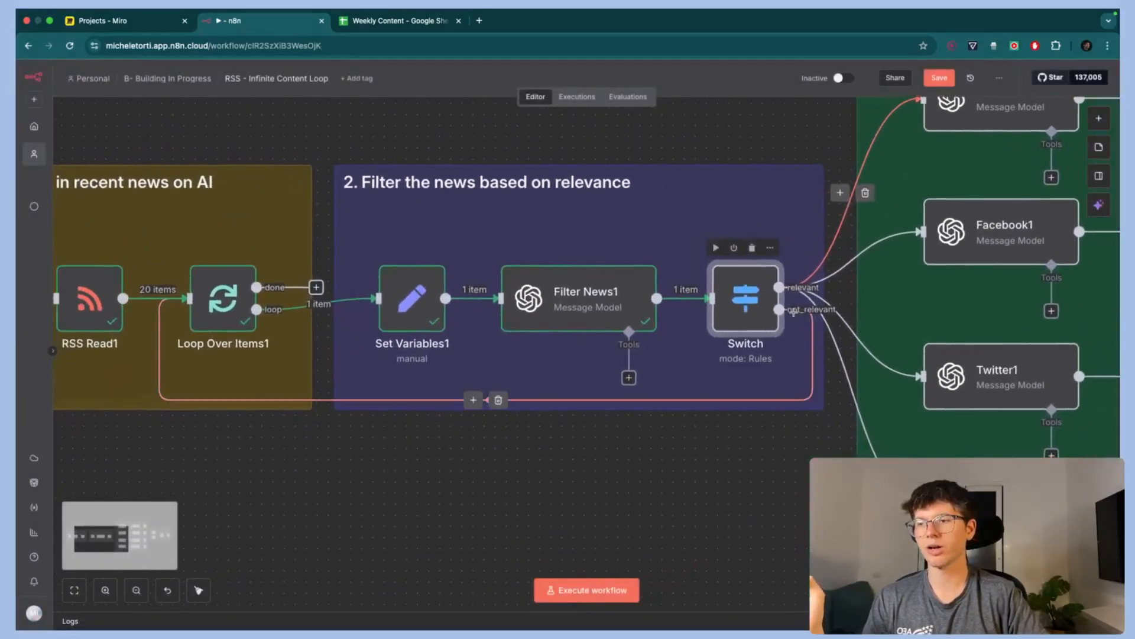
{"action": "left_click", "coordinate": [498, 400]}
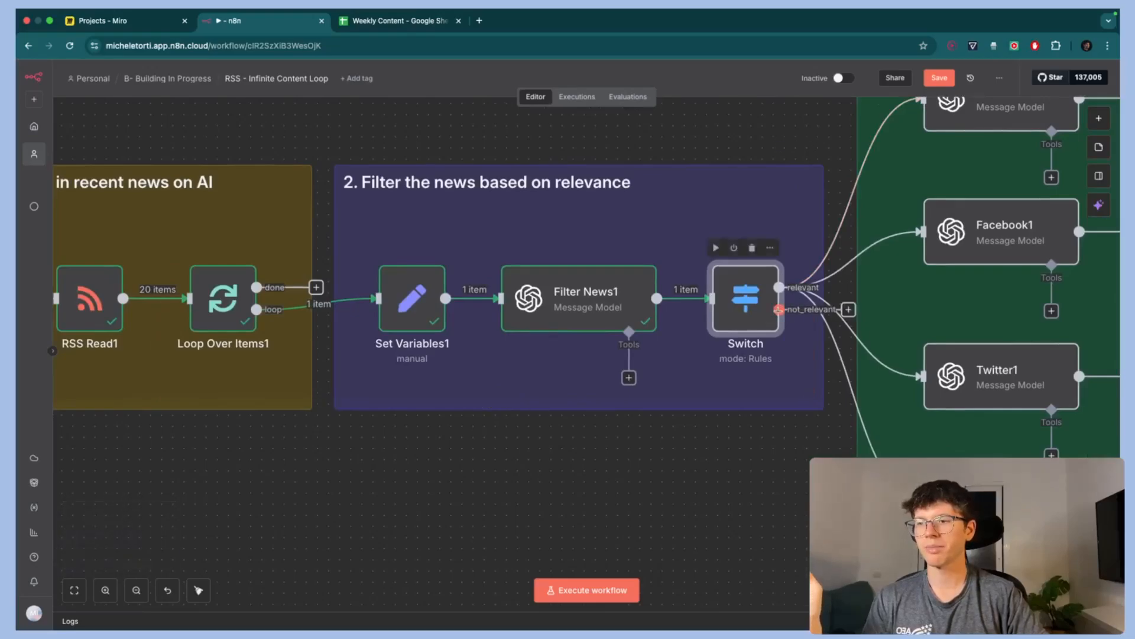
{"action": "left_click_drag", "start_coordinate": [779, 310], "coordinate": [186, 321]}
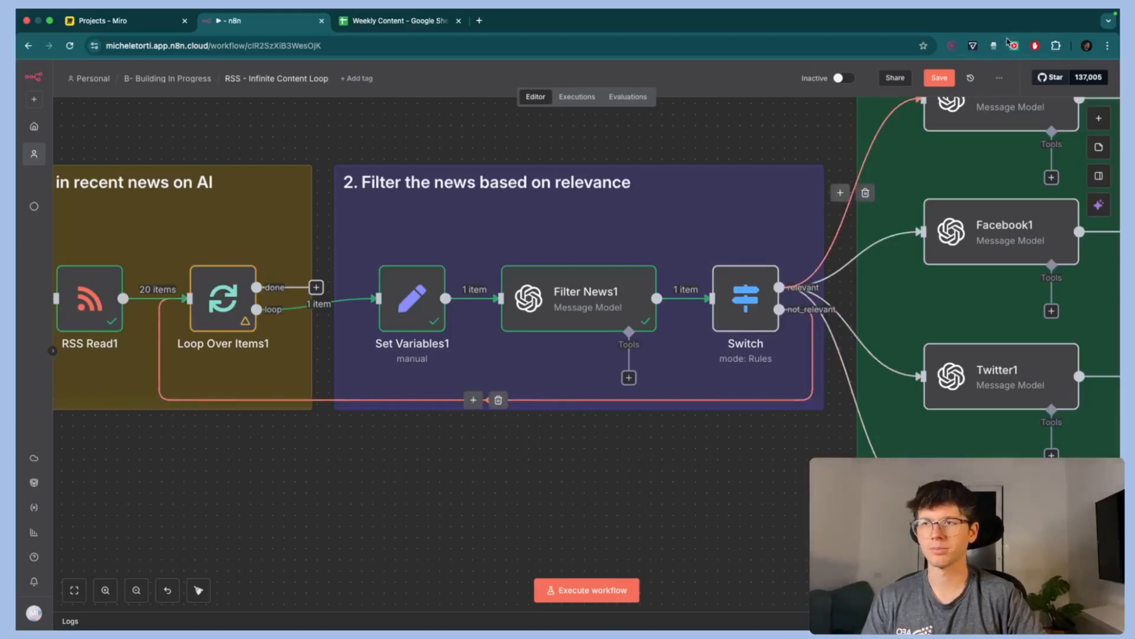
- Save the workflow and bring the RSS feed and relevance filter sections into view together
{"action": "left_click", "coordinate": [949, 78]}
{"action": "scroll", "coordinate": [719, 157], "scroll_direction": "down", "scroll_amount": 3}
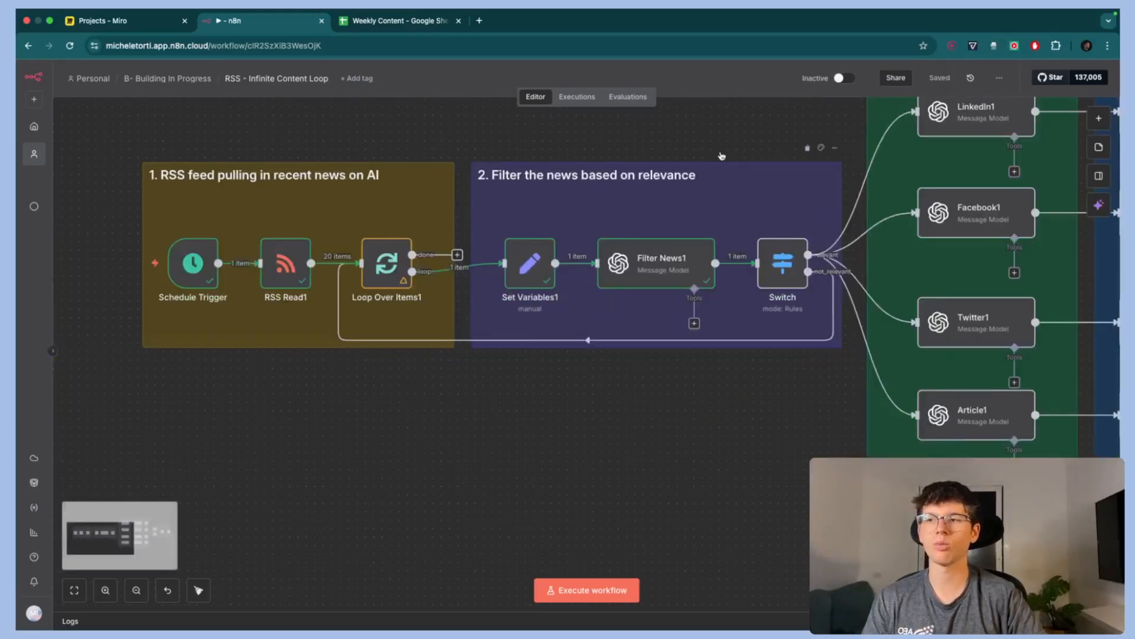
{"action": "scroll", "coordinate": [721, 156], "scroll_direction": "up", "scroll_amount": 1}
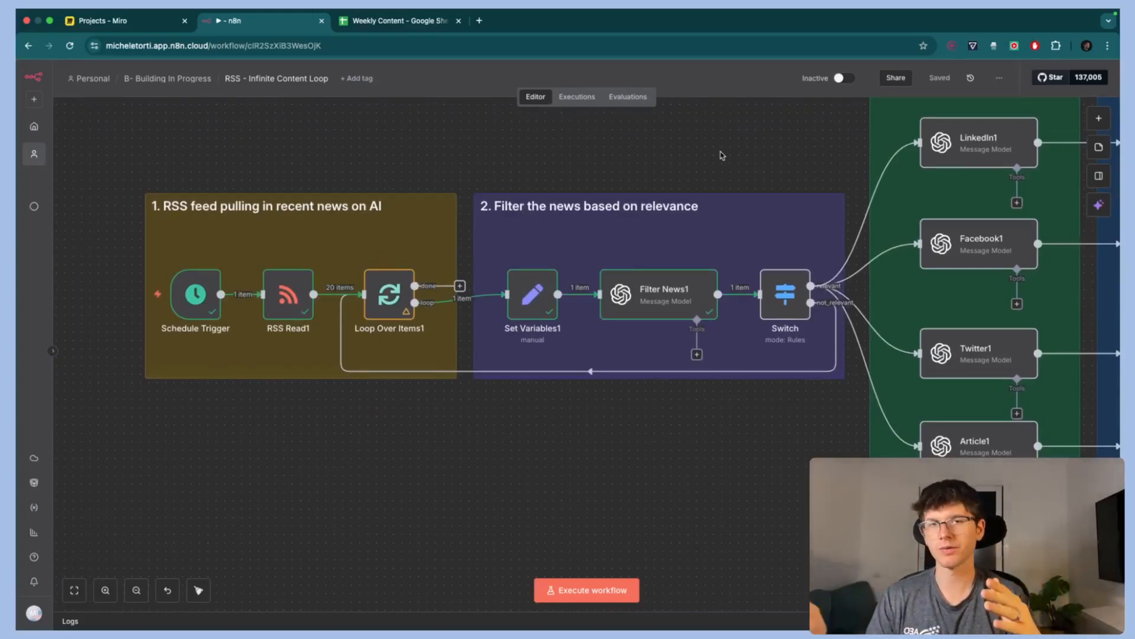
- Add a third, empty routing rule to the Switch node with output renaming enabled, and check its extra output on the canvas
{"action": "double_click", "coordinate": [773, 290]}
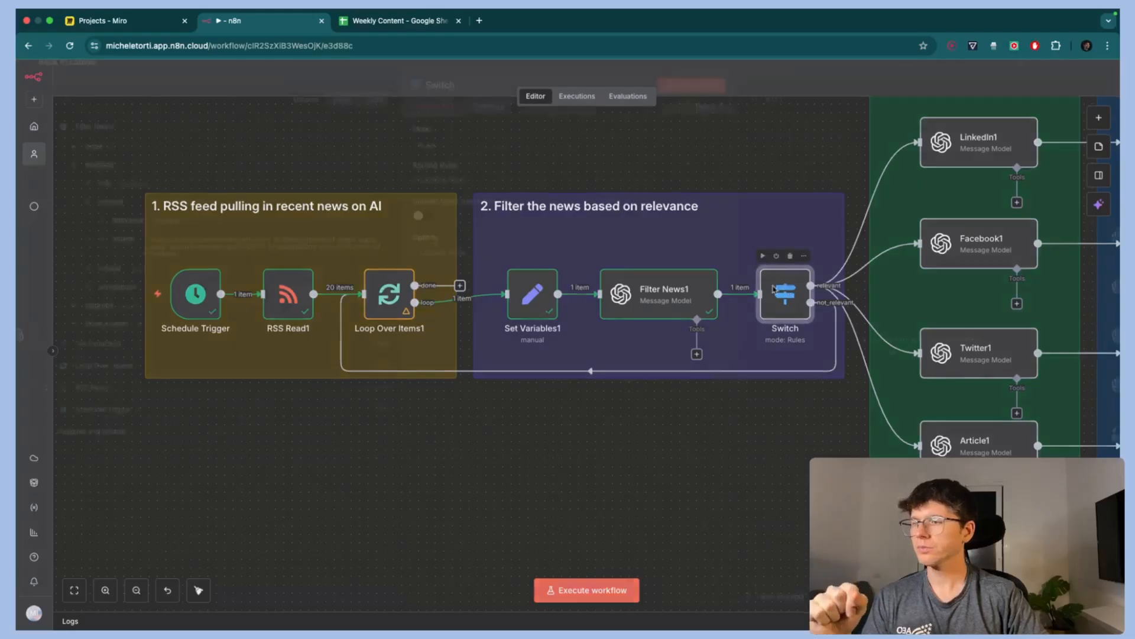
{"action": "scroll", "coordinate": [607, 304], "scroll_direction": "down", "scroll_amount": 2}
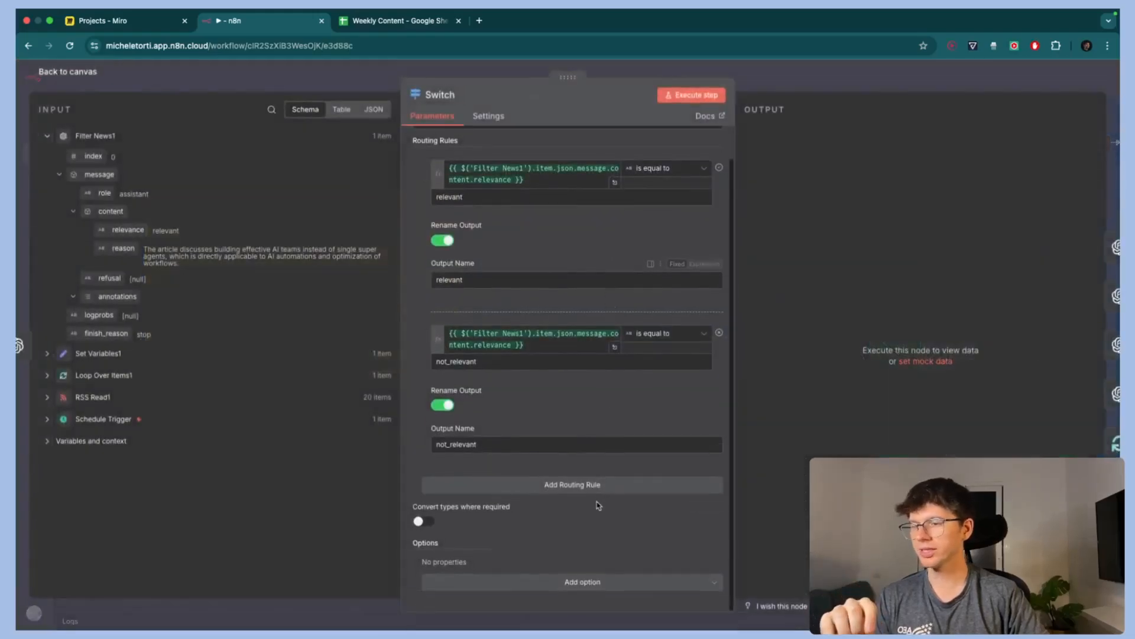
{"action": "left_click", "coordinate": [566, 485]}
{"action": "scroll", "coordinate": [572, 482], "scroll_direction": "down", "scroll_amount": 3}
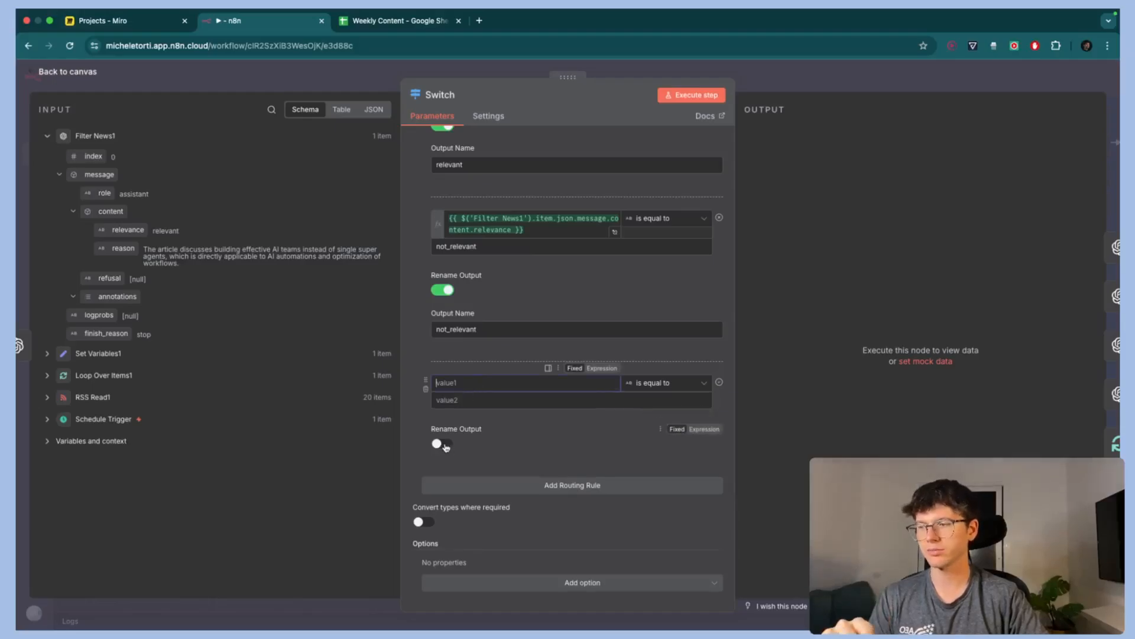
{"action": "left_click", "coordinate": [441, 443]}
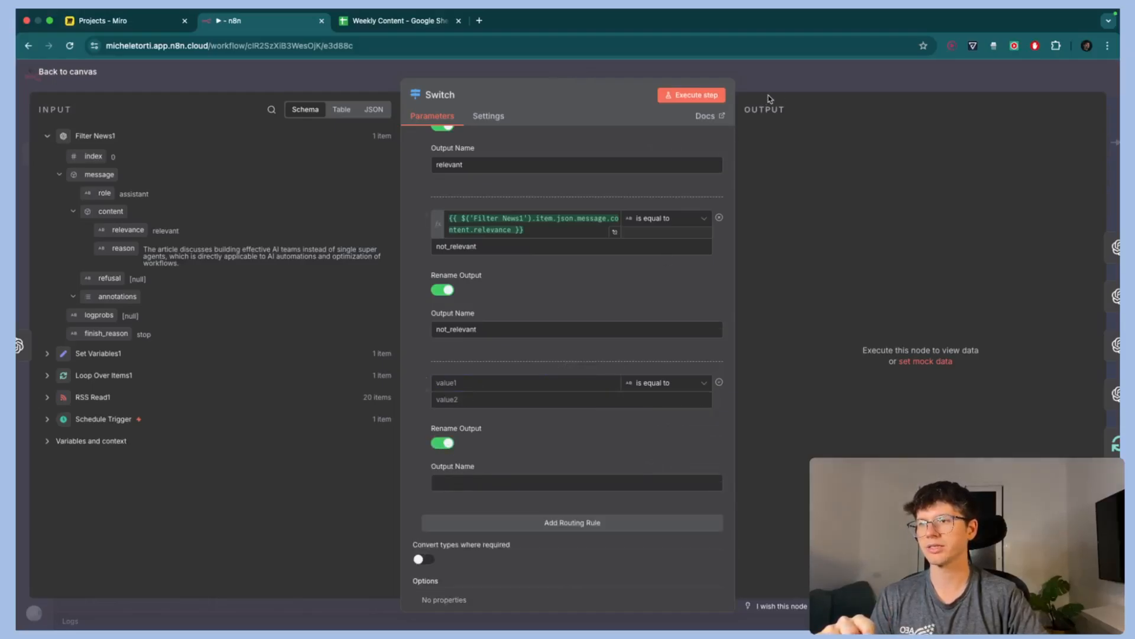
{"action": "left_click", "coordinate": [782, 77]}
{"action": "scroll", "coordinate": [754, 245], "scroll_direction": "up", "scroll_amount": 5}
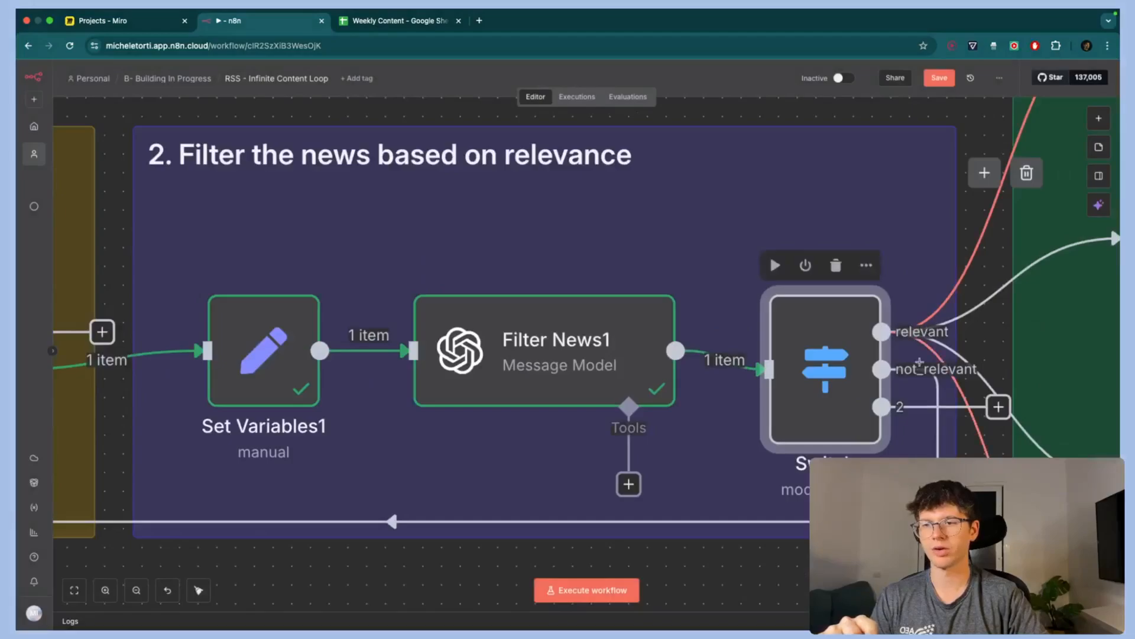
{"action": "scroll", "coordinate": [919, 362], "scroll_direction": "down", "scroll_amount": 5}
{"action": "scroll", "coordinate": [923, 386], "scroll_direction": "up", "scroll_amount": 5}
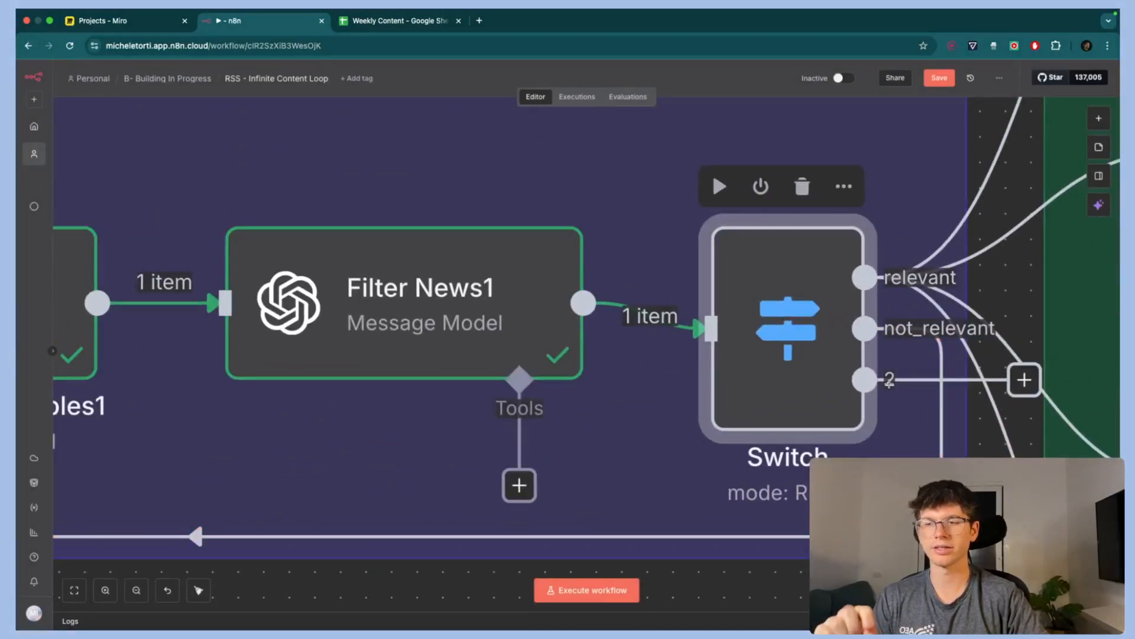
{"action": "scroll", "coordinate": [920, 381], "scroll_direction": "down", "scroll_amount": 3}
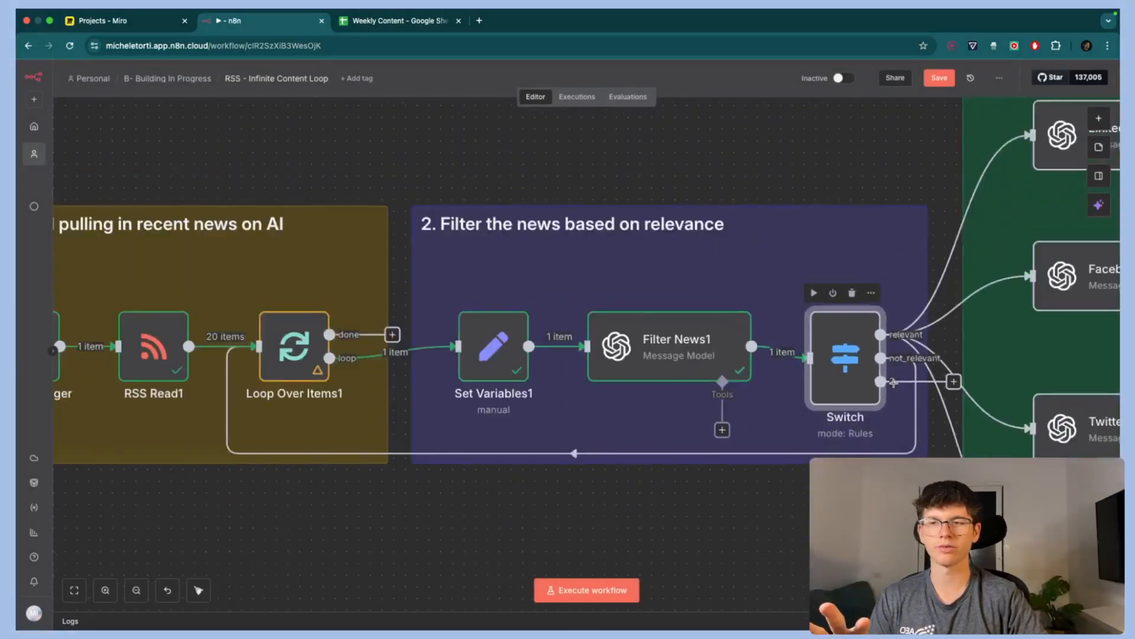
- Delete the empty third routing rule from the Switch node and return to the canvas
{"action": "double_click", "coordinate": [829, 350]}
{"action": "scroll", "coordinate": [562, 502], "scroll_direction": "down", "scroll_amount": 3}
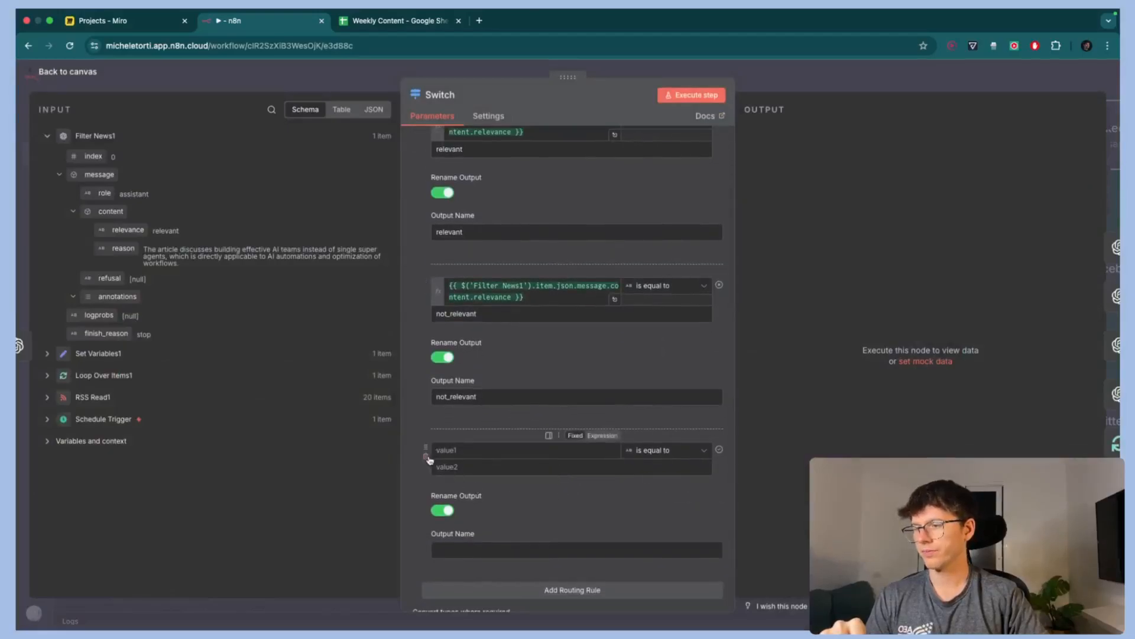
{"action": "left_click", "coordinate": [428, 459]}
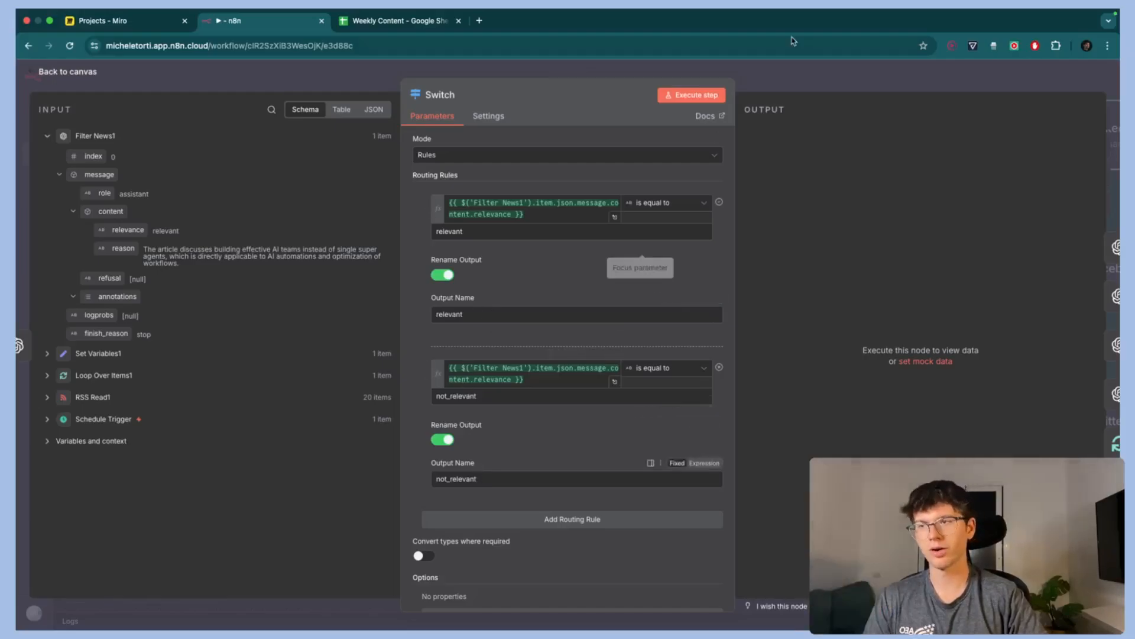
{"action": "left_click", "coordinate": [803, 71]}
{"action": "scroll", "coordinate": [814, 241], "scroll_direction": "right", "scroll_amount": 5}
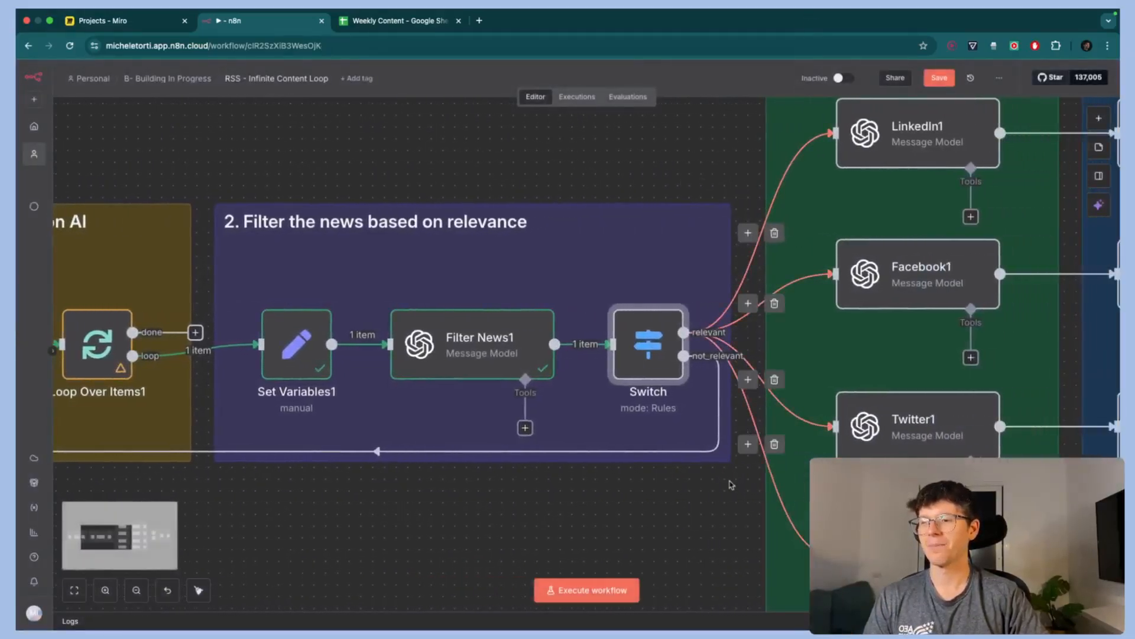
{"action": "mouse_move", "coordinate": [660, 344]}
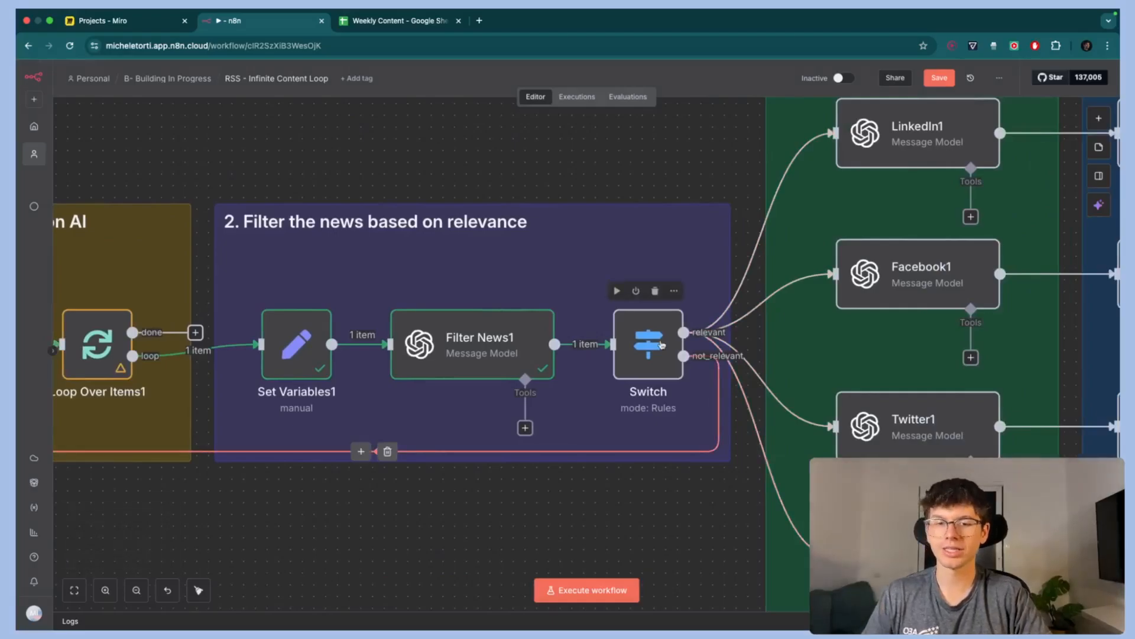
- Open the LinkedIn1 node in the Generate Post Brief section and bring up the form for a new OpenAI credential
{"action": "scroll", "coordinate": [660, 344], "scroll_direction": "down", "scroll_amount": 3}
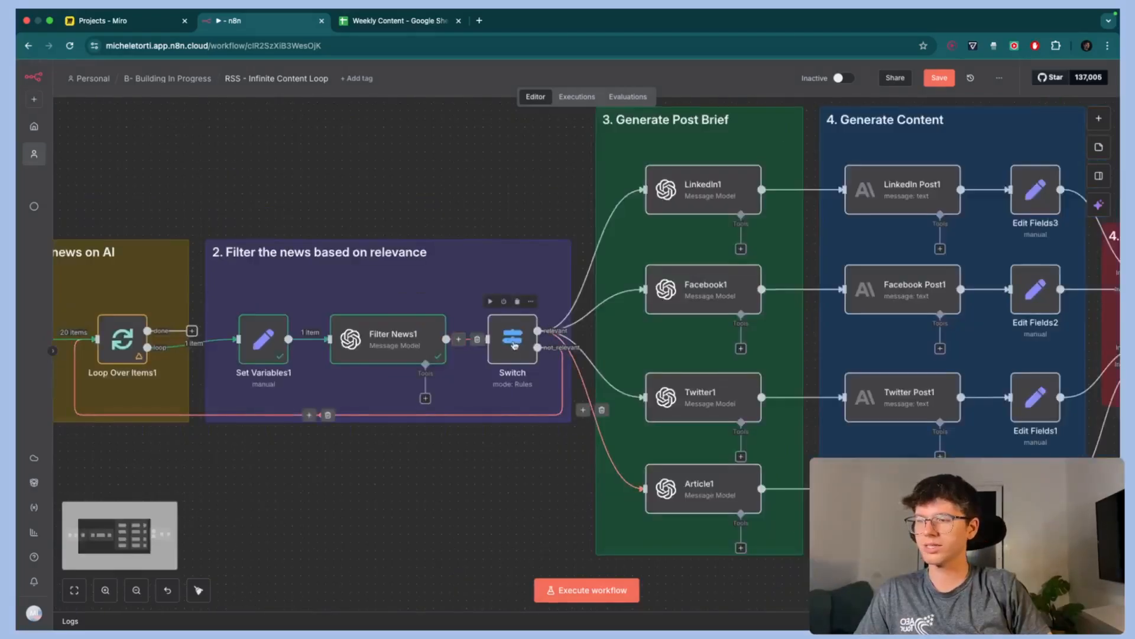
{"action": "scroll", "coordinate": [562, 286], "scroll_direction": "right", "scroll_amount": 3}
{"action": "scroll", "coordinate": [561, 286], "scroll_direction": "down", "scroll_amount": 3}
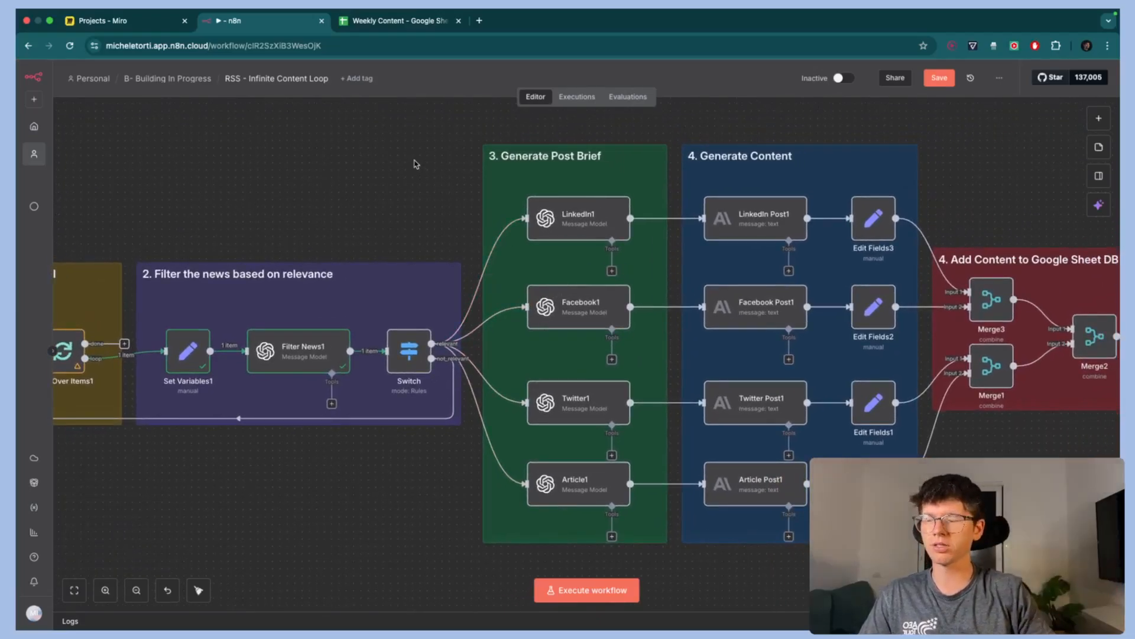
{"action": "double_click", "coordinate": [606, 233]}
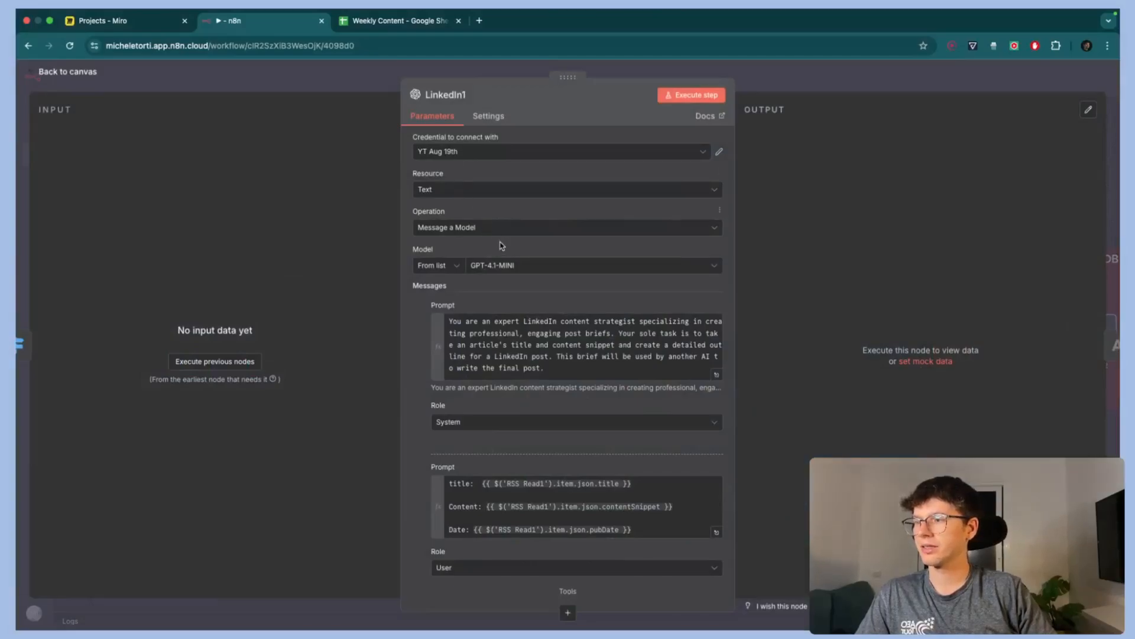
{"action": "left_click", "coordinate": [513, 155]}
{"action": "left_click", "coordinate": [478, 337]}
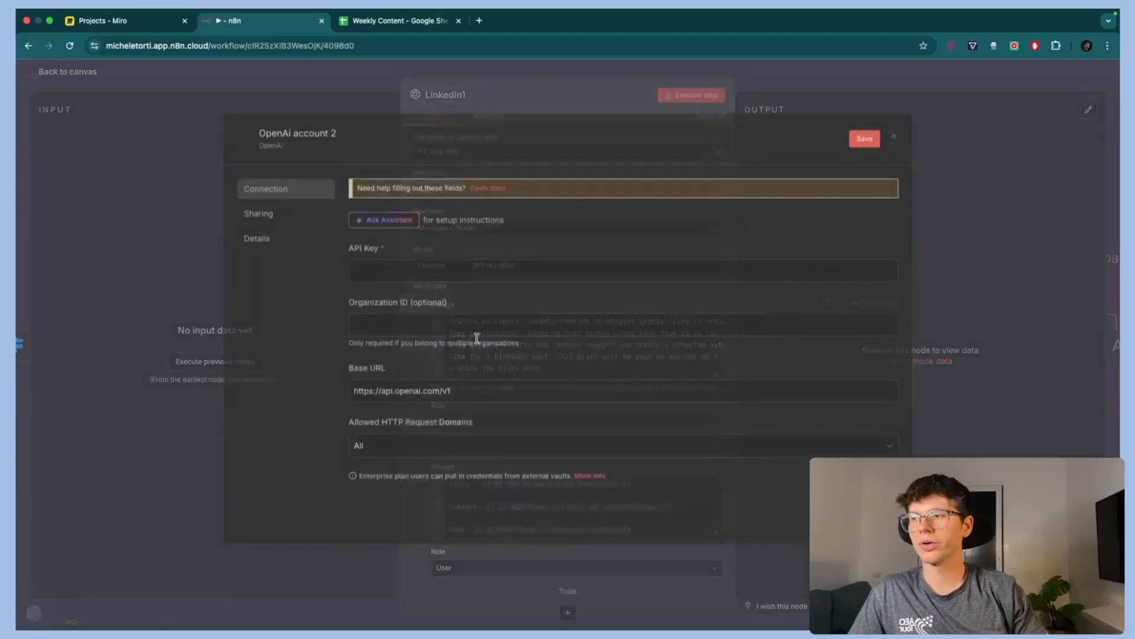
- Open platform.openai.com in a new browser tab and go to the dashboard's API keys page
{"action": "key", "text": "super+t"}
{"action": "type", "text": "platf"}
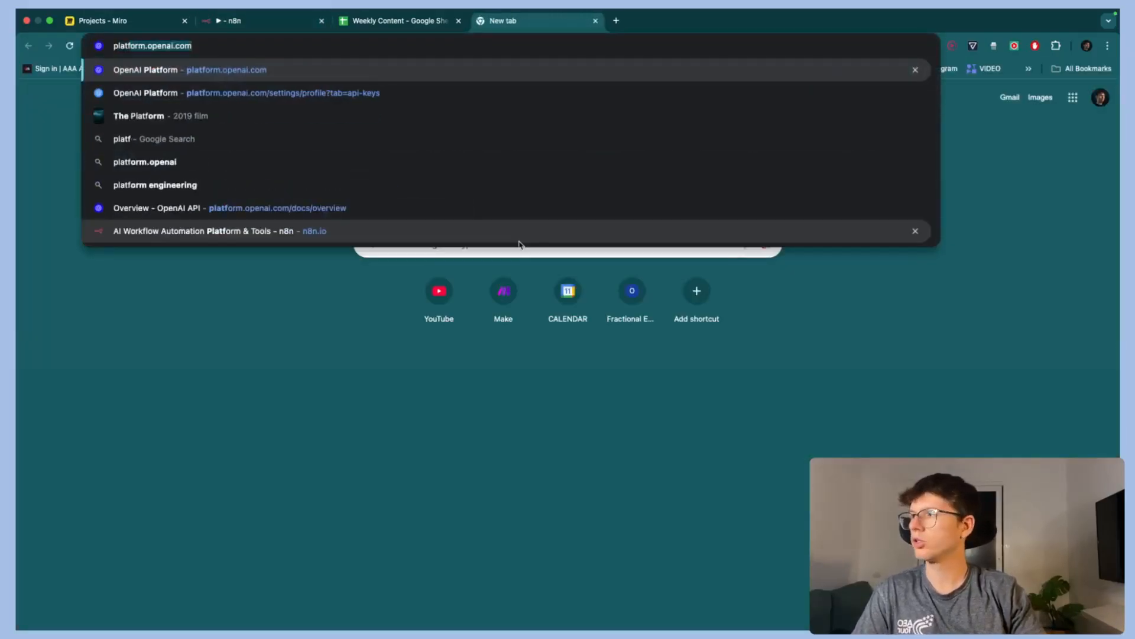
{"action": "key", "text": "Return"}
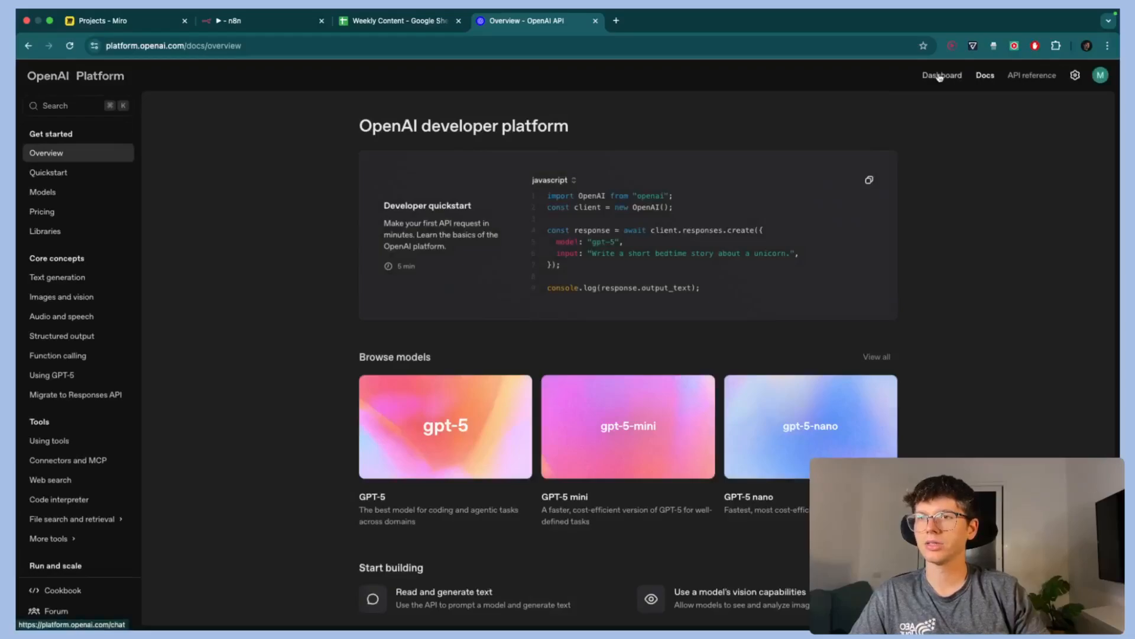
{"action": "left_click", "coordinate": [940, 76]}
{"action": "left_click", "coordinate": [62, 245]}
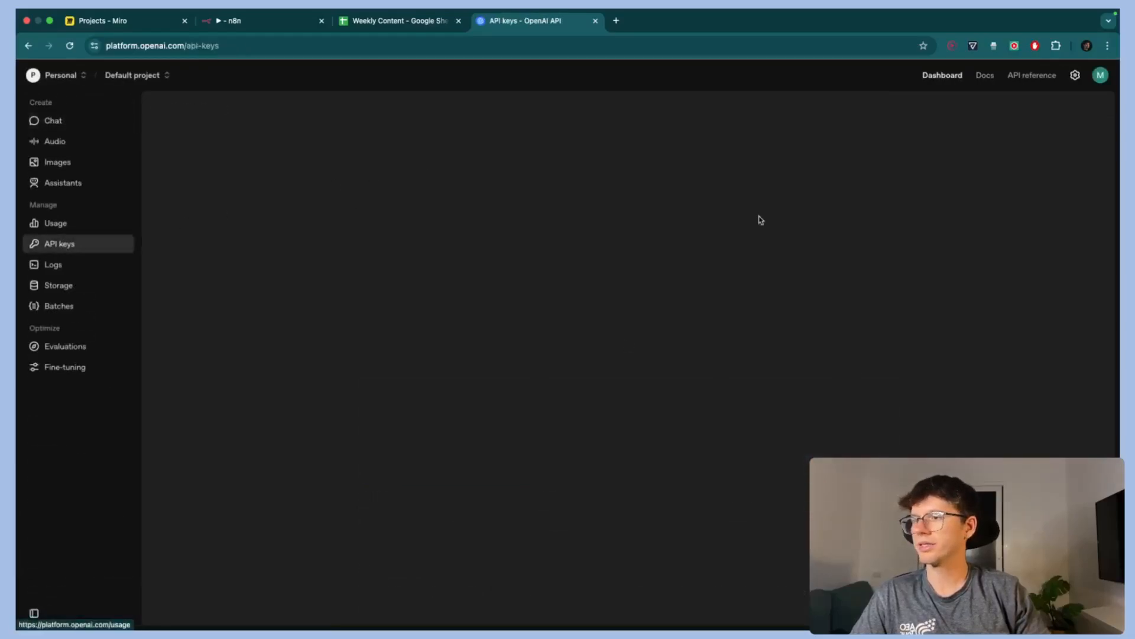
- View the form for creating a new secret key, cancel it, and check the API Key field in the n8n credential form
{"action": "left_click", "coordinate": [1033, 107]}
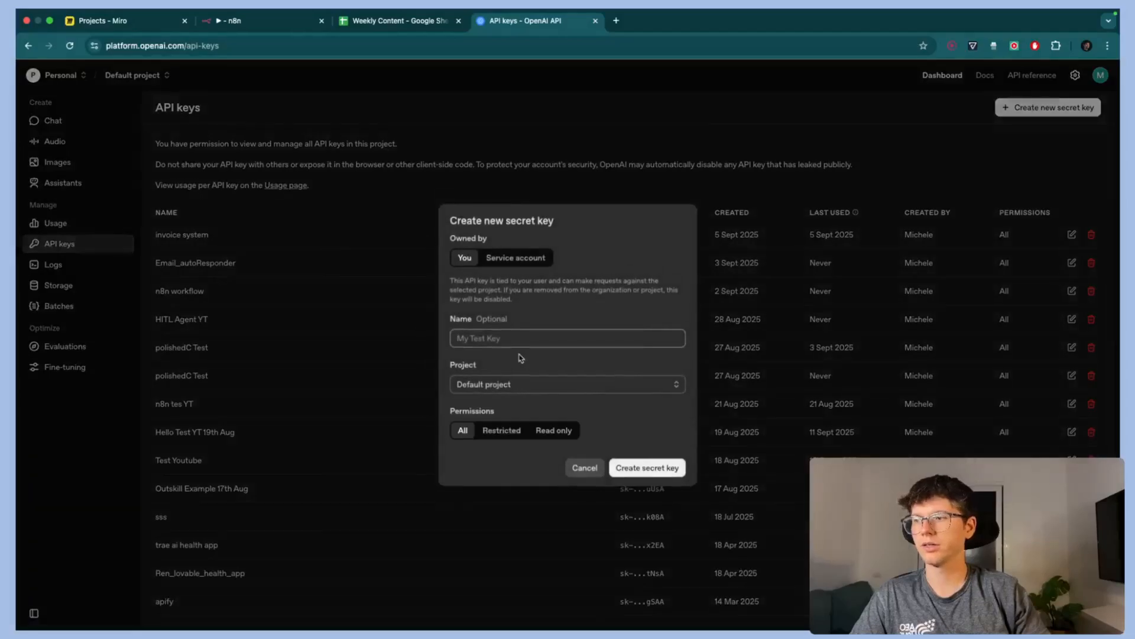
{"action": "left_click", "coordinate": [584, 475]}
{"action": "left_click", "coordinate": [243, 21]}
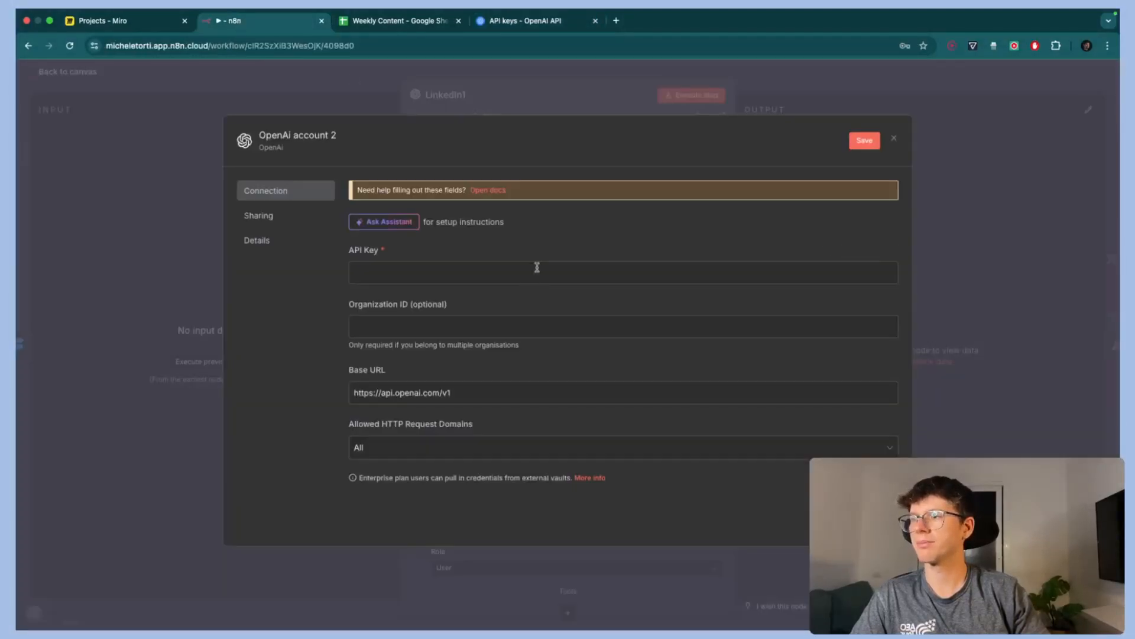
{"action": "left_click", "coordinate": [555, 23]}
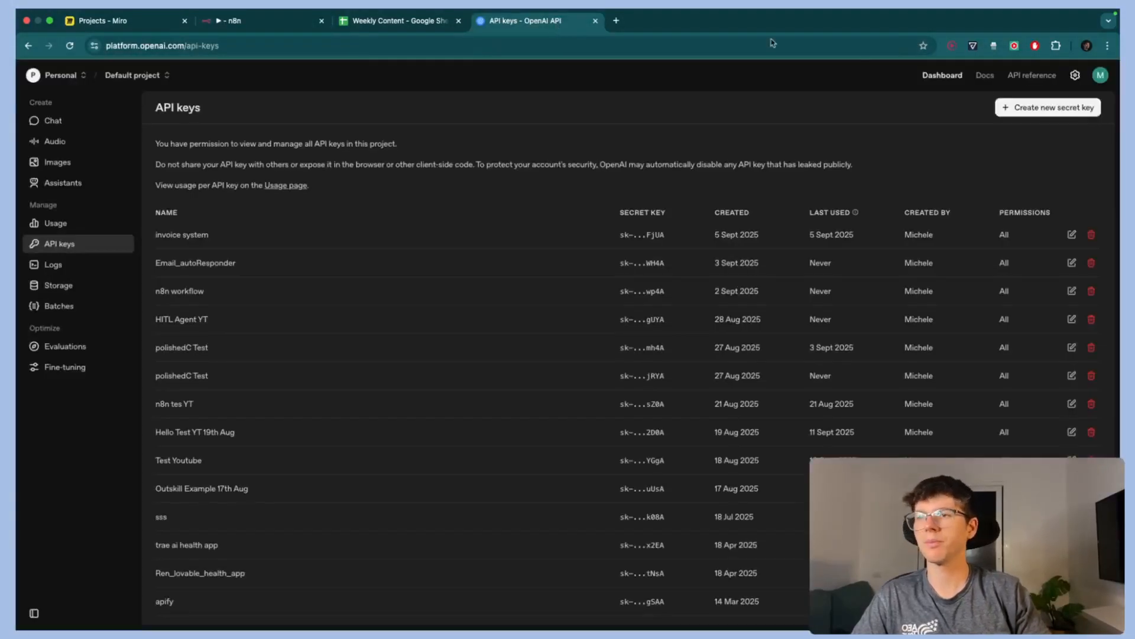
- Go from the OpenAI profile settings to the organization's billing overview and check the credit balance
{"action": "left_click", "coordinate": [1098, 78]}
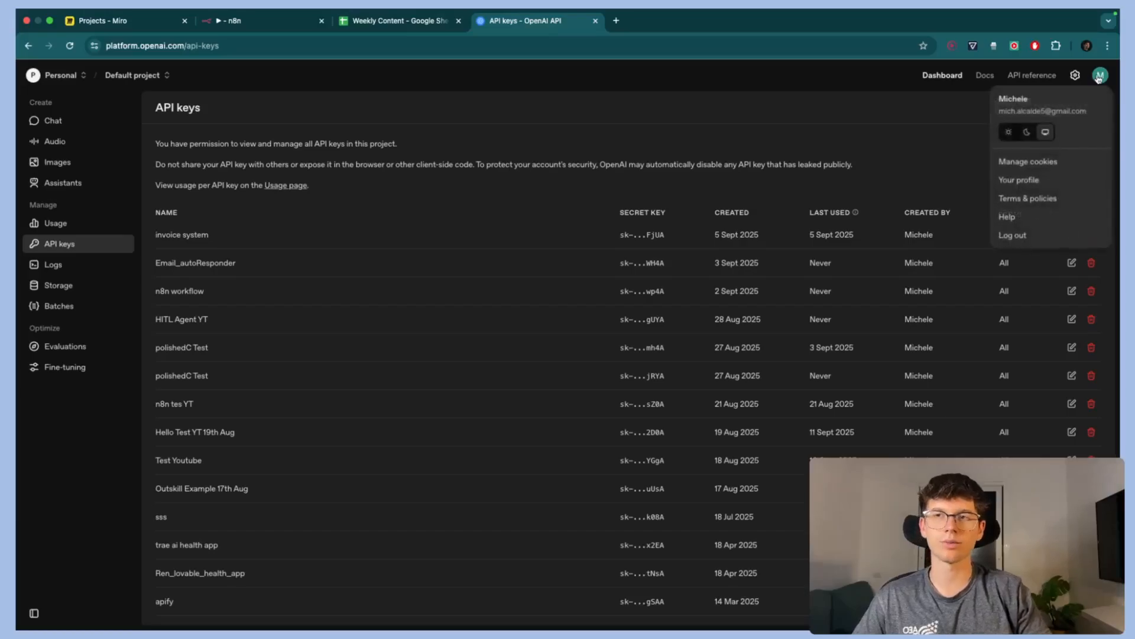
{"action": "left_click", "coordinate": [1063, 177]}
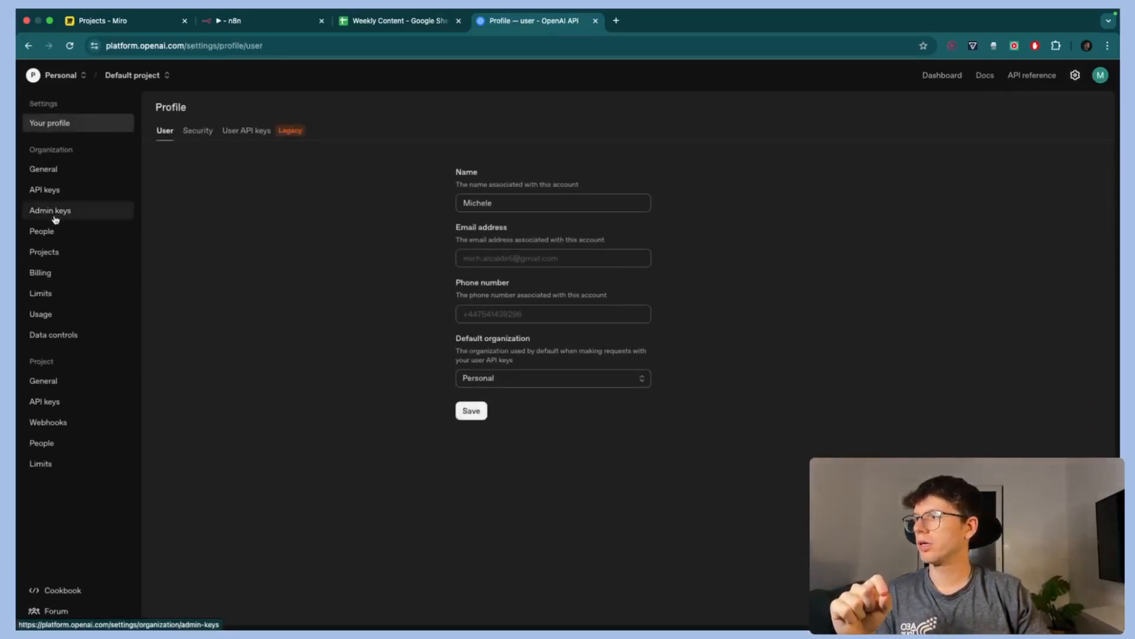
{"action": "left_click", "coordinate": [47, 269]}
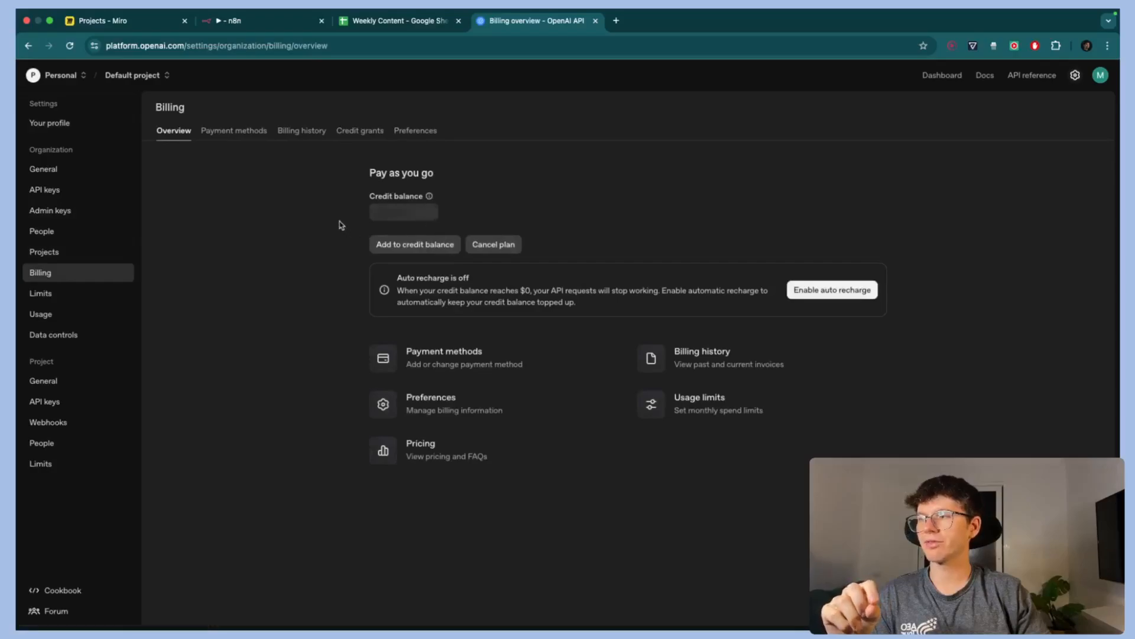
{"action": "left_click_drag", "start_coordinate": [343, 219], "coordinate": [463, 220]}
{"action": "left_click", "coordinate": [463, 220]}
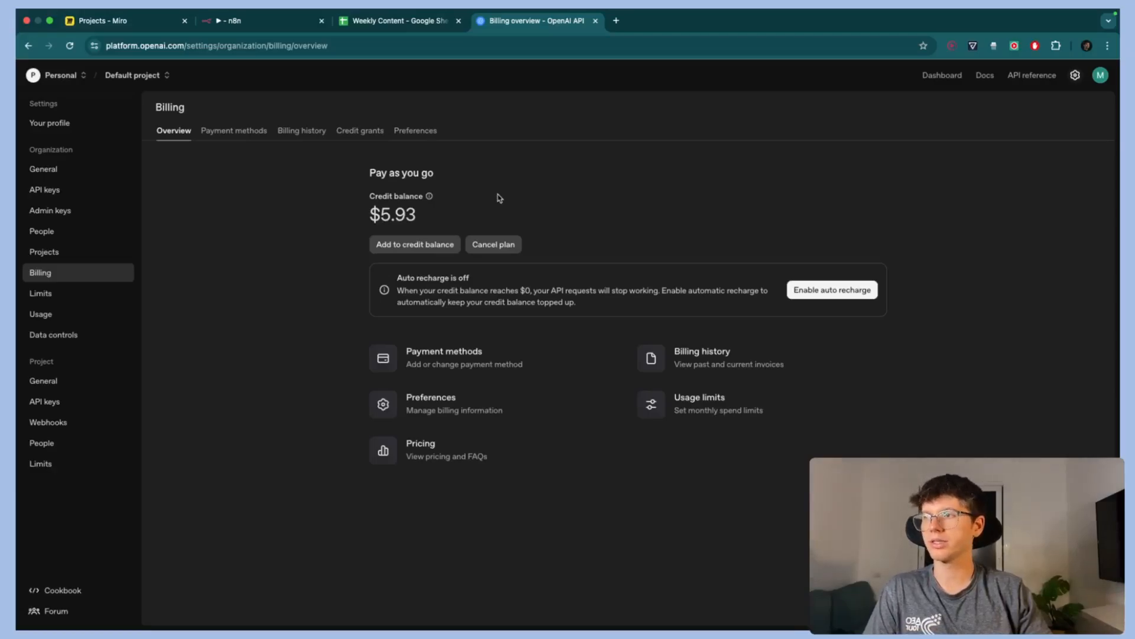
{"action": "double_click", "coordinate": [471, 217]}
- Close the OpenAI tab, return to n8n and dismiss the new OpenAI credential form without saving
{"action": "key", "text": "super+w"}
{"action": "left_click", "coordinate": [261, 22]}
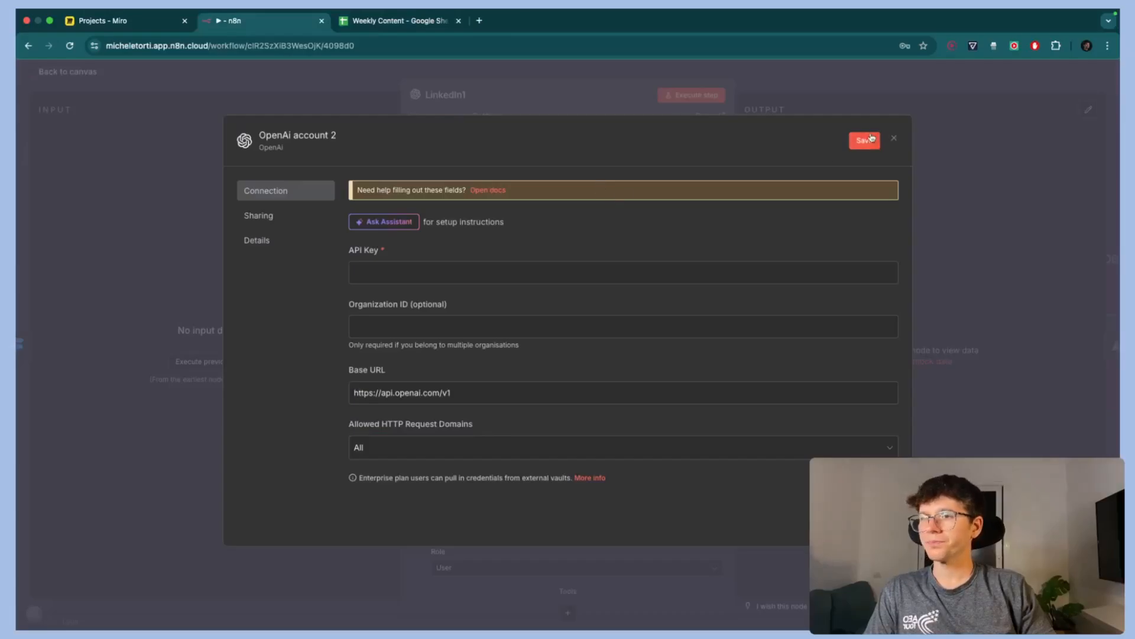
{"action": "left_click", "coordinate": [894, 139]}
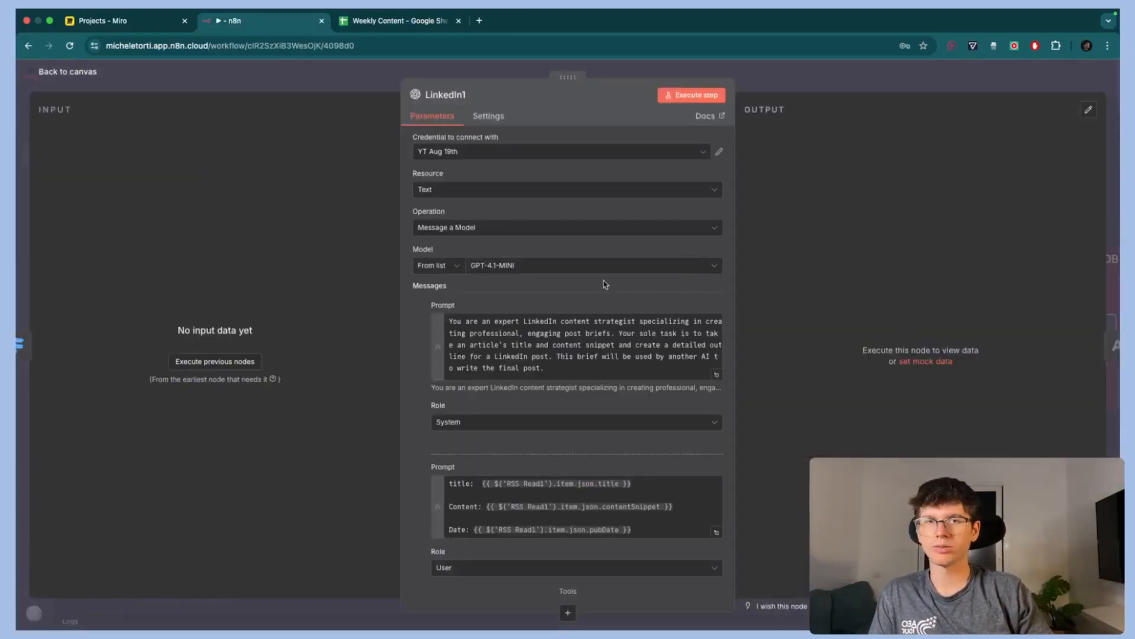
- Expand the LinkedIn1 system prompt, read its brief components and JSON output instruction, and close the expression editor
{"action": "double_click", "coordinate": [536, 321]}
{"action": "left_click", "coordinate": [715, 375]}
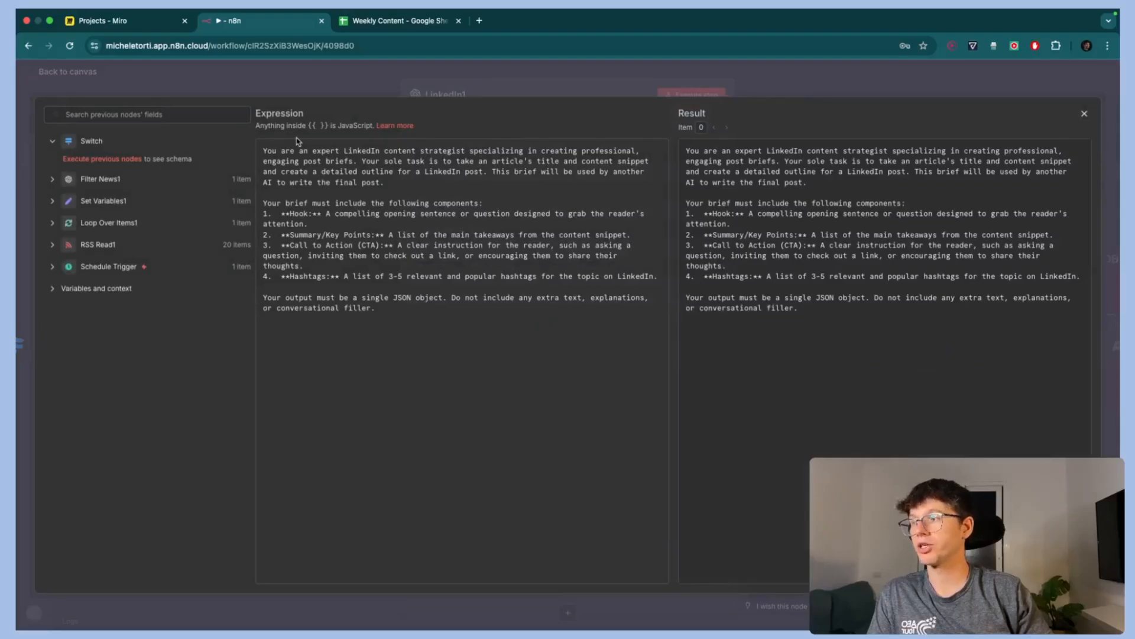
{"action": "scroll", "coordinate": [291, 127], "scroll_direction": "up", "scroll_amount": 3, "text": "ctrl"}
{"action": "scroll", "coordinate": [335, 149], "scroll_direction": "up", "scroll_amount": 2, "text": "ctrl"}
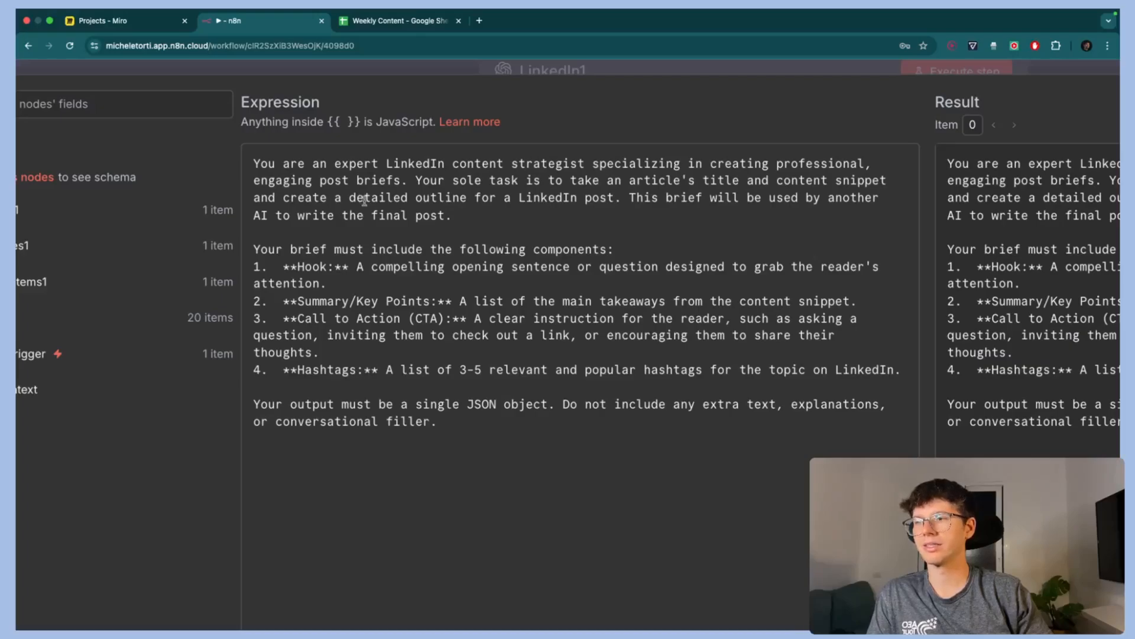
{"action": "scroll", "coordinate": [484, 209], "scroll_direction": "down", "scroll_amount": 2}
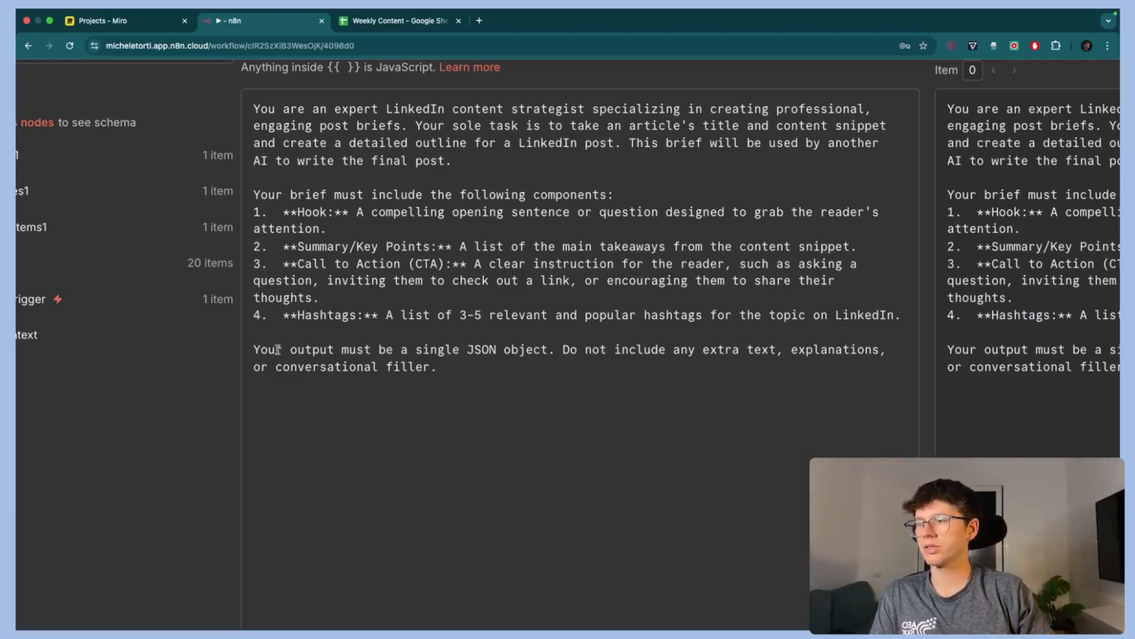
{"action": "left_click_drag", "start_coordinate": [277, 350], "coordinate": [482, 365]}
{"action": "scroll", "coordinate": [482, 365], "scroll_direction": "down", "scroll_amount": 5}
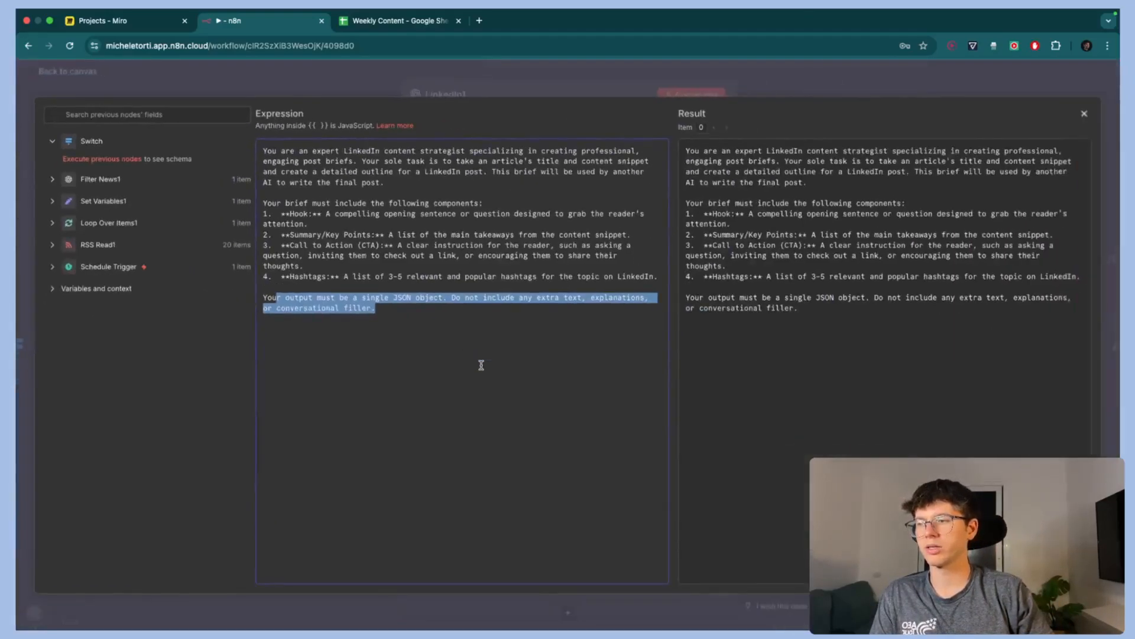
{"action": "key", "text": "Escape"}
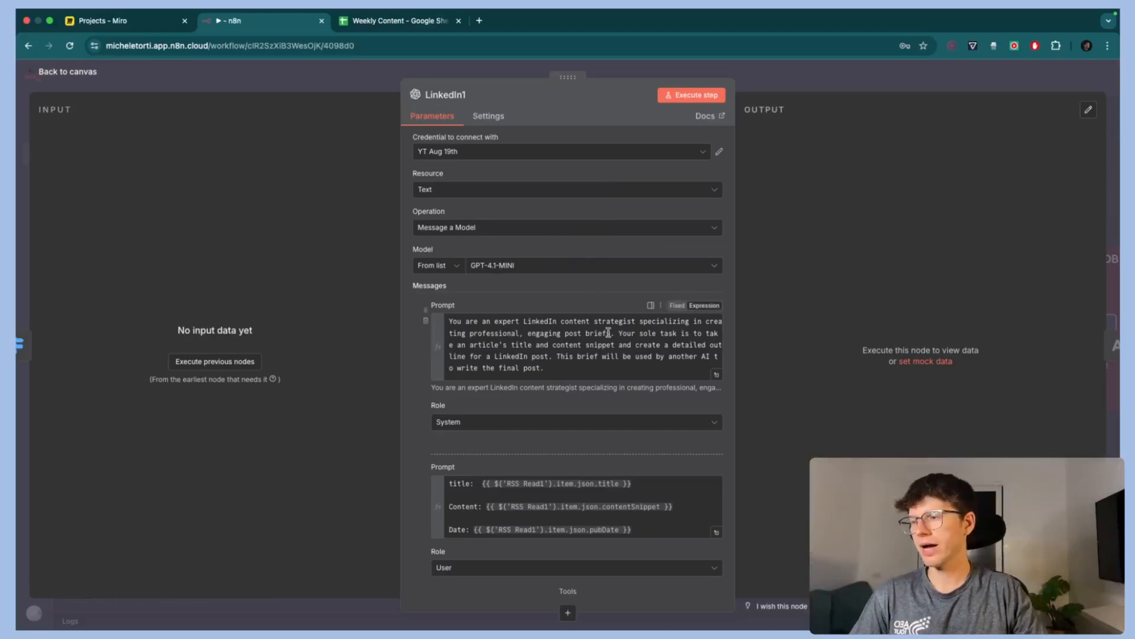
- Add a "##Overview" heading above the role text and a "##Rules" heading above the brief components in the LinkedIn1 system prompt
{"action": "scroll", "coordinate": [580, 343], "scroll_direction": "down", "scroll_amount": 10}
{"action": "scroll", "coordinate": [603, 453], "scroll_direction": "down", "scroll_amount": 5}
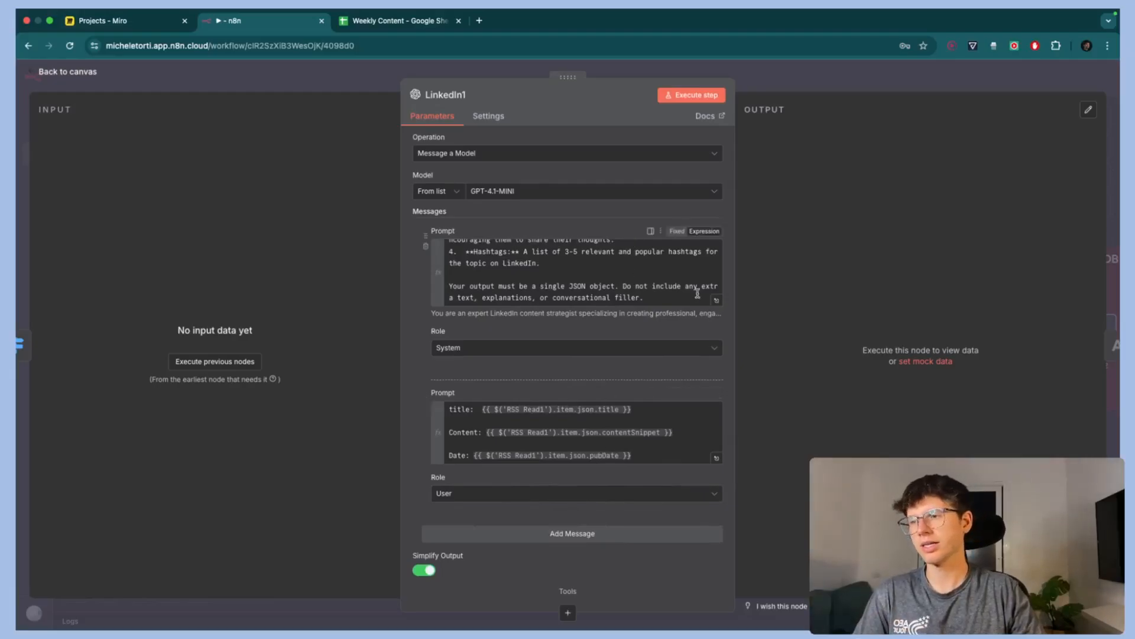
{"action": "left_click", "coordinate": [717, 301]}
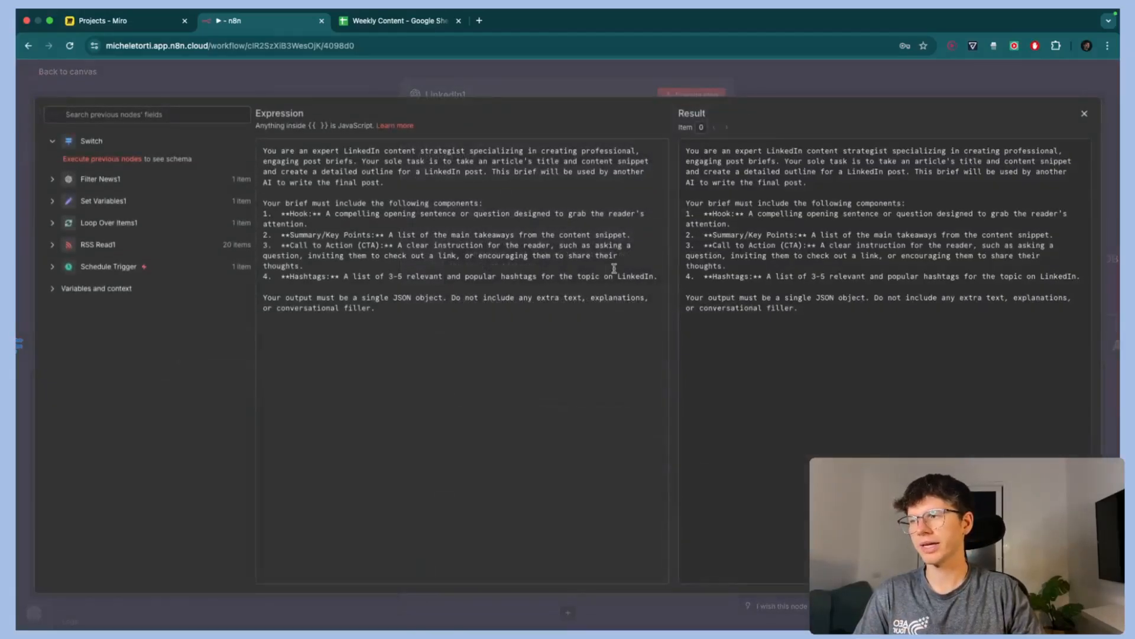
{"action": "left_click", "coordinate": [262, 150]}
{"action": "key", "text": "Return"}
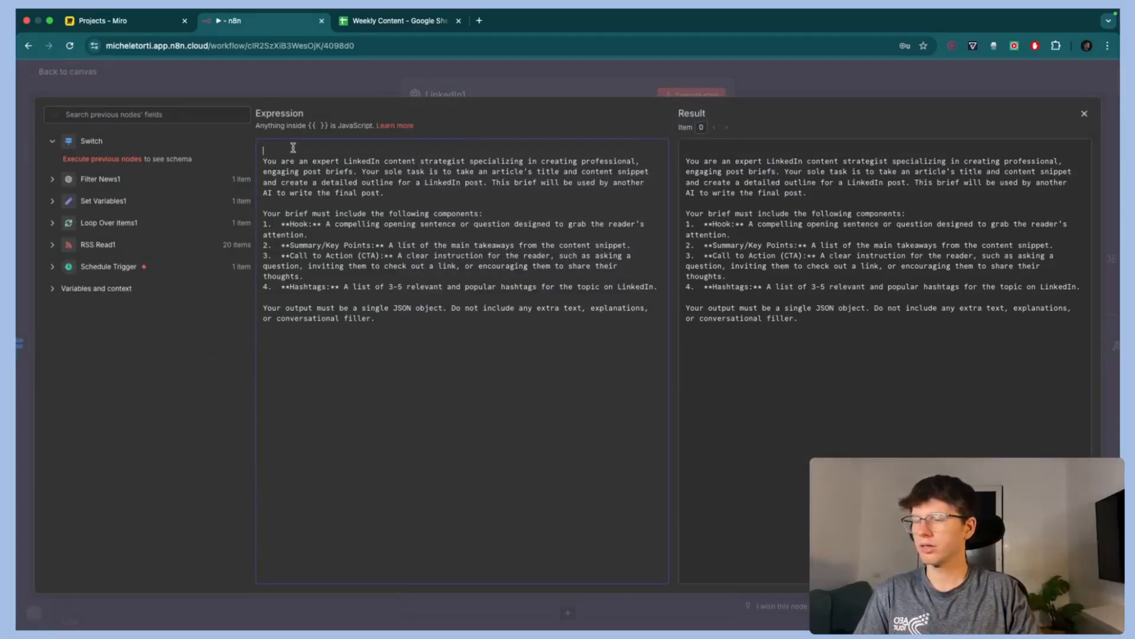
{"action": "type", "text": "##"}
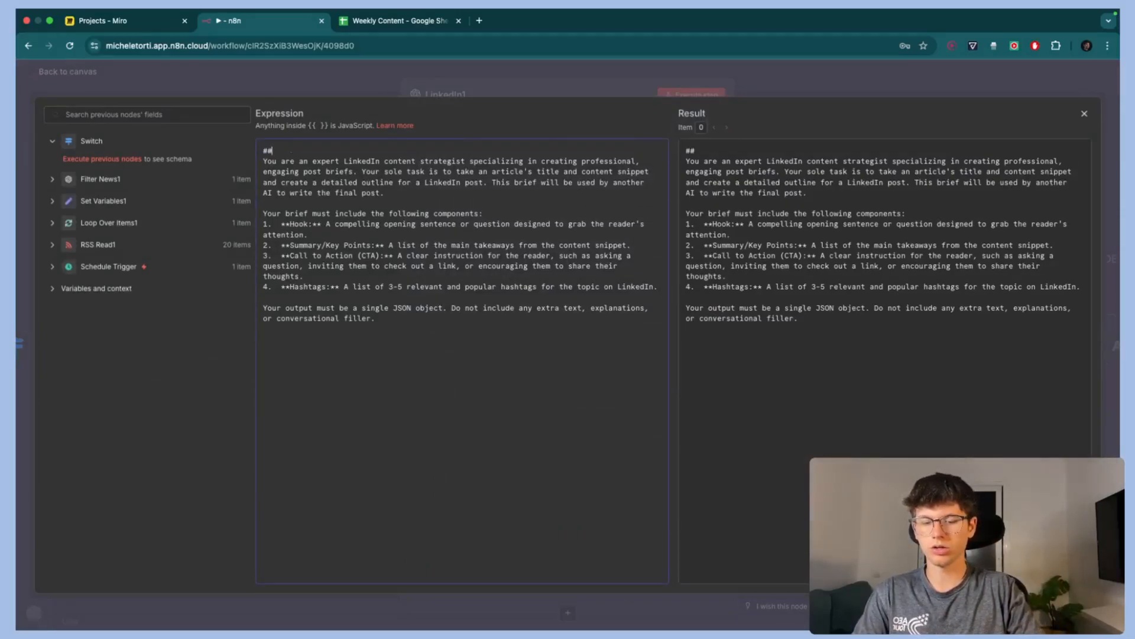
{"action": "type", "text": "Overview"}
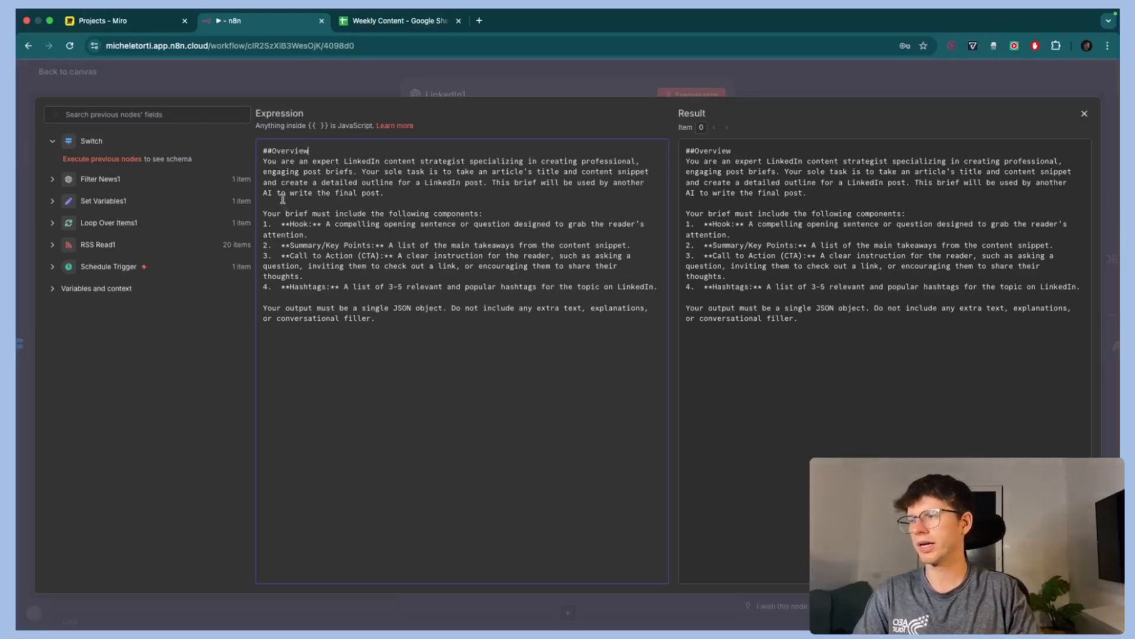
{"action": "key", "text": "Return"}
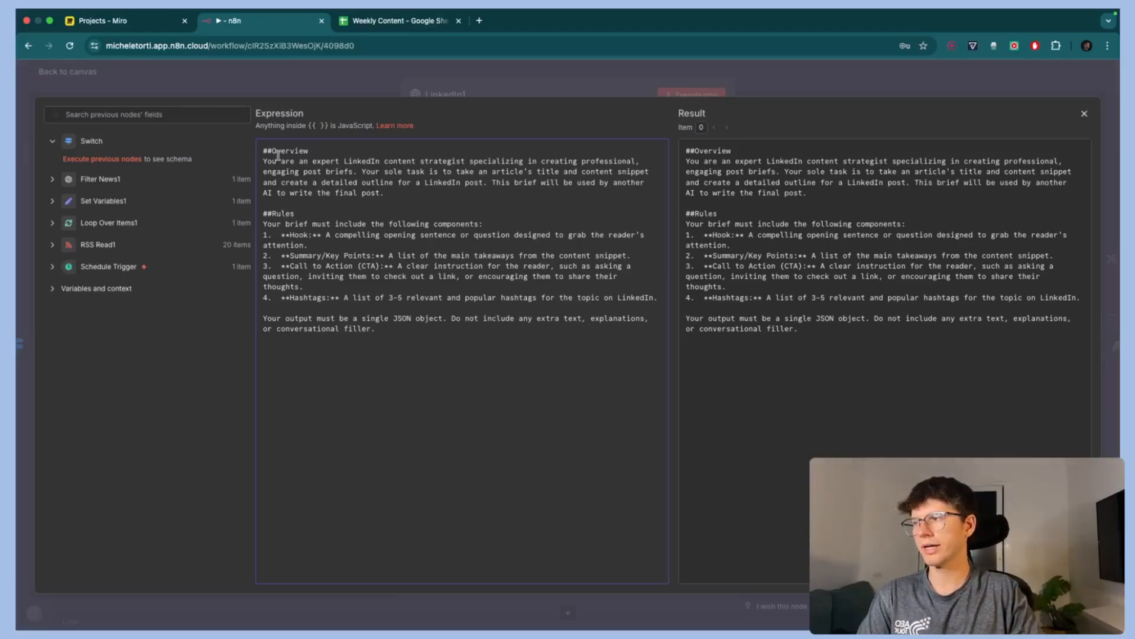
- Examine the prompt's ## headings and its mentions of LinkedIn, and close the expression editor
{"action": "scroll", "coordinate": [253, 154], "scroll_direction": "up", "scroll_amount": 5}
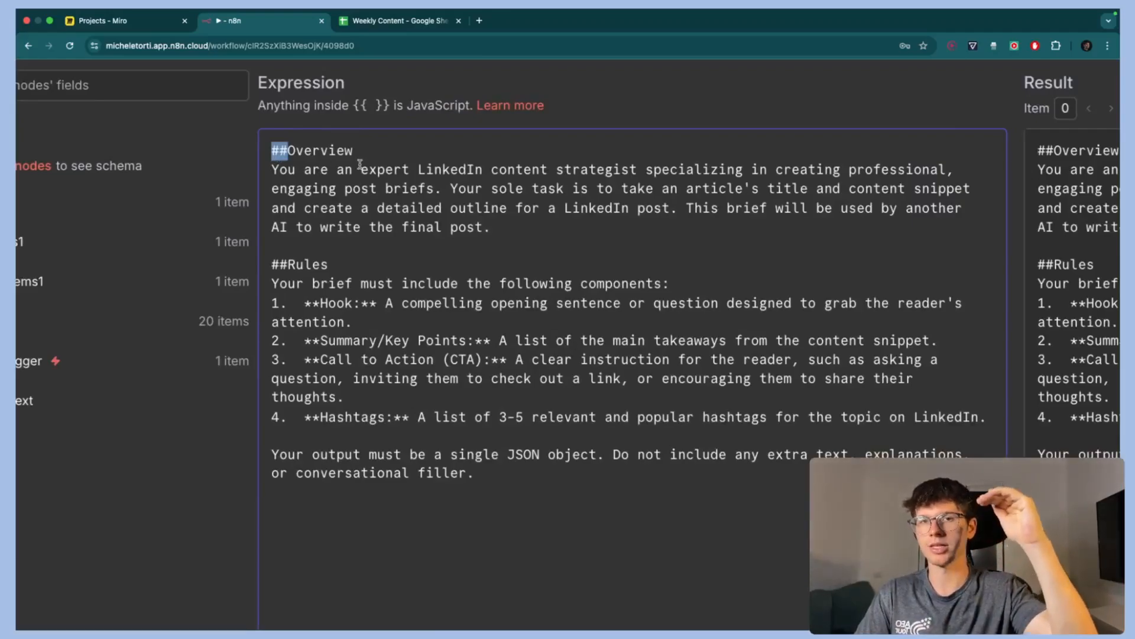
{"action": "scroll", "coordinate": [359, 163], "scroll_direction": "down", "scroll_amount": 5}
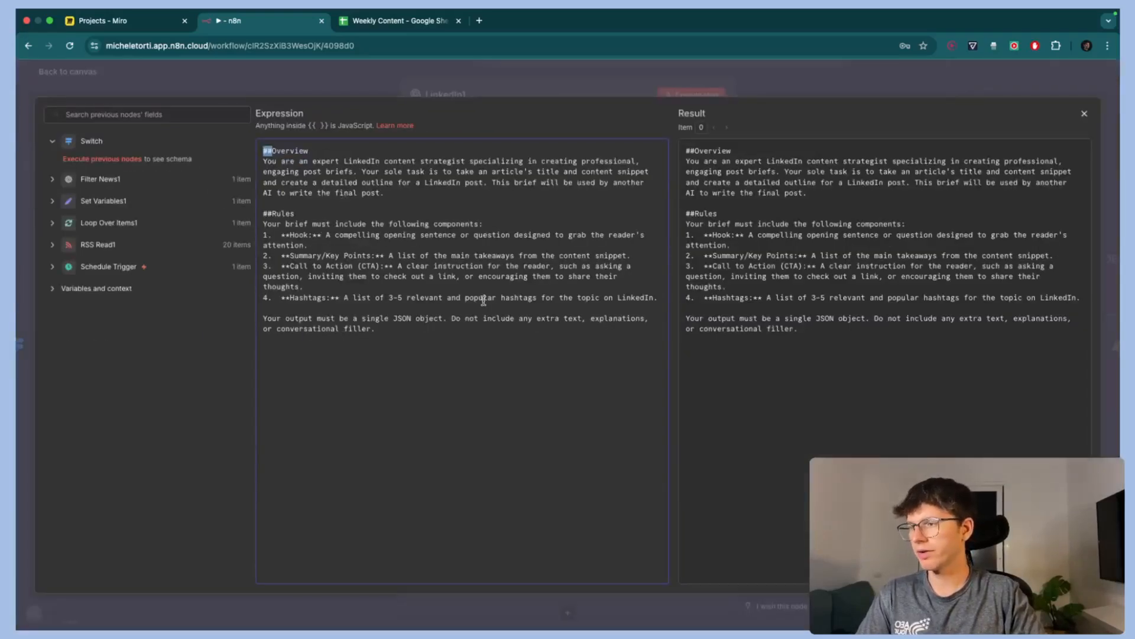
{"action": "double_click", "coordinate": [632, 297]}
{"action": "double_click", "coordinate": [362, 161]}
{"action": "double_click", "coordinate": [444, 182]}
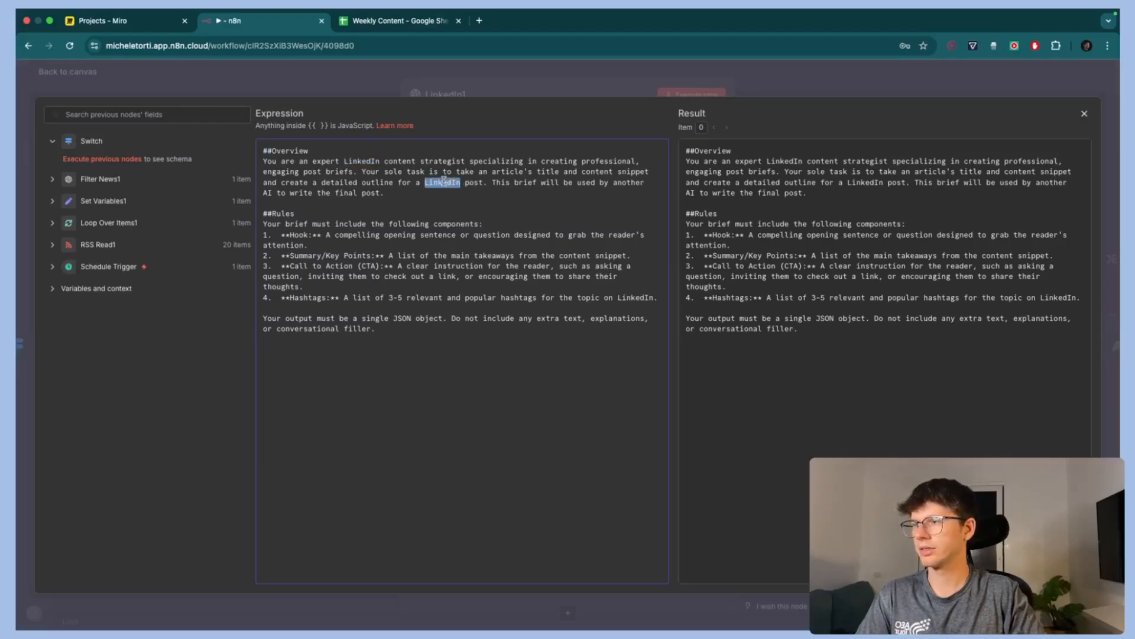
{"action": "left_click", "coordinate": [518, 87]}
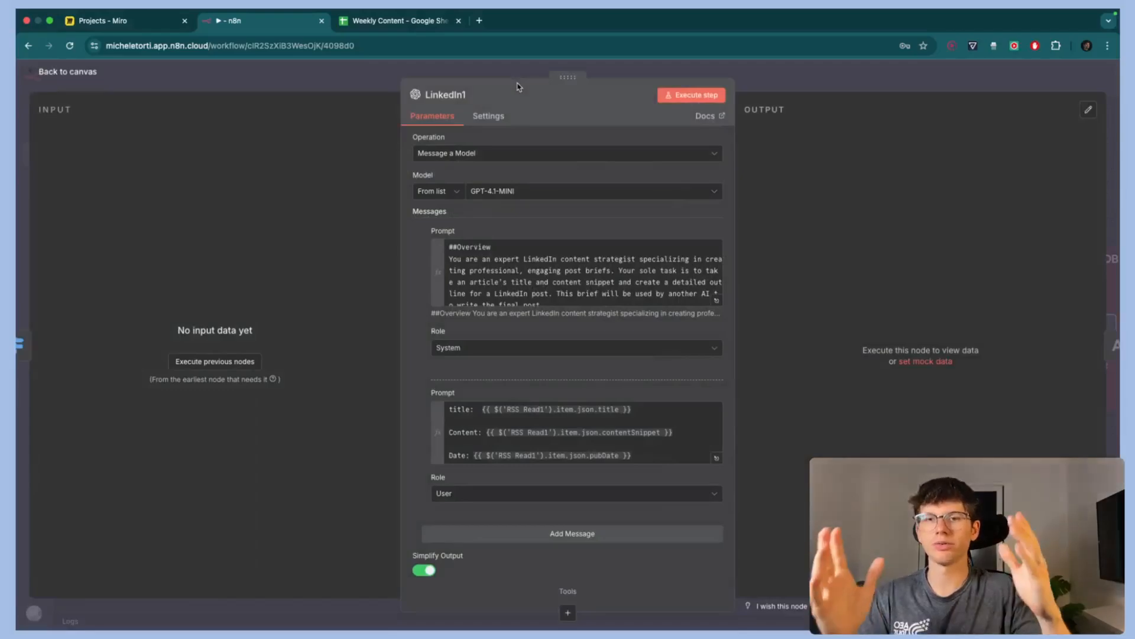
- Execute the LinkedIn1 node, inspect the content field of its output, and return to the canvas
{"action": "left_click", "coordinate": [703, 96]}
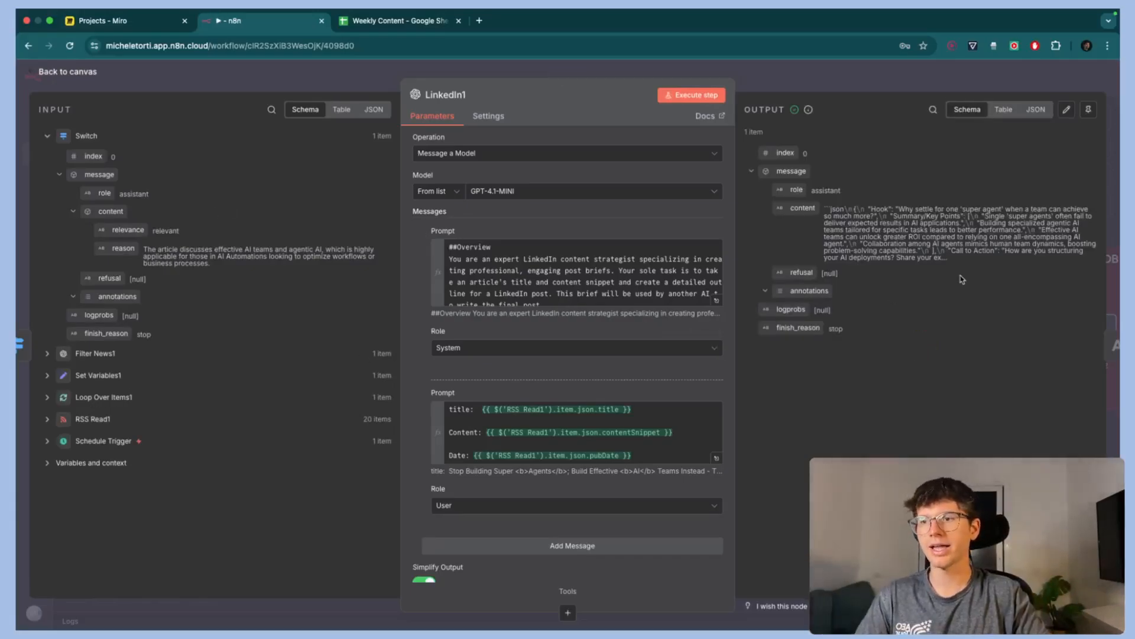
{"action": "scroll", "coordinate": [1032, 204], "scroll_direction": "up", "scroll_amount": 5}
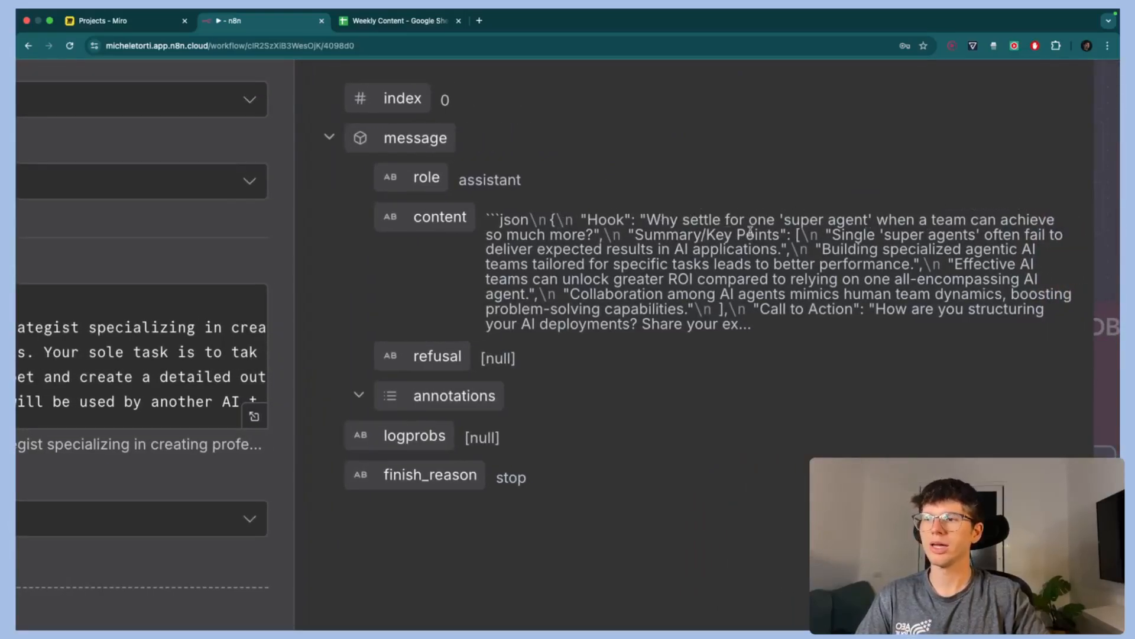
{"action": "left_click_drag", "start_coordinate": [751, 231], "coordinate": [777, 235]}
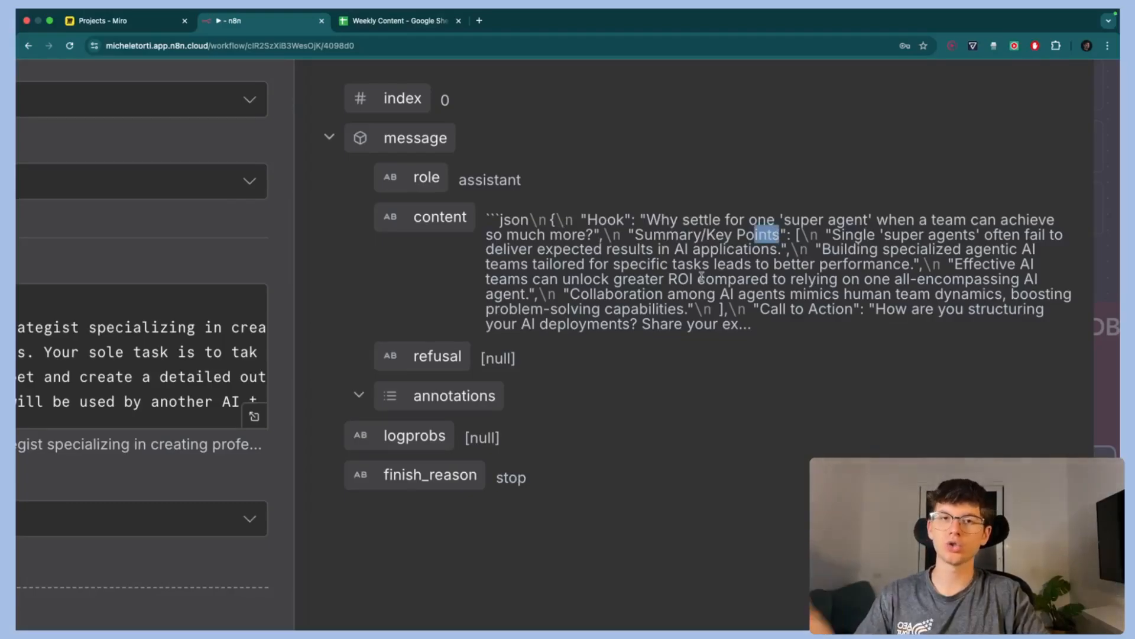
{"action": "key", "text": "super+0"}
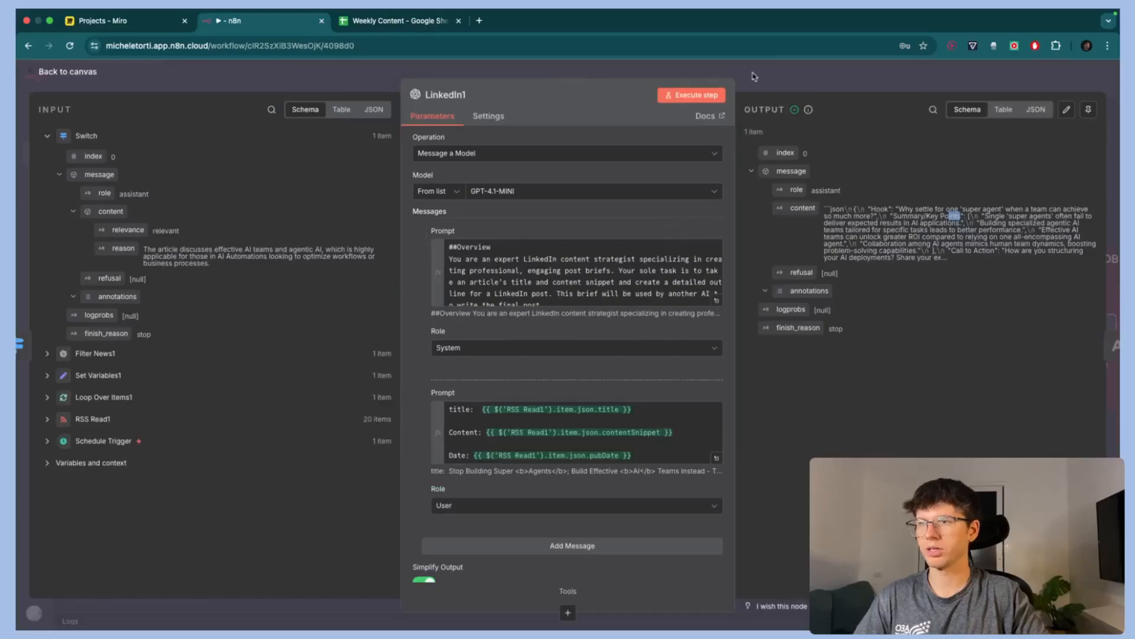
{"action": "left_click", "coordinate": [753, 76]}
- In the LinkedIn Post1 node, switch the first prompt to an expression and expand it to read its full text
{"action": "scroll", "coordinate": [594, 226], "scroll_direction": "right", "scroll_amount": 5}
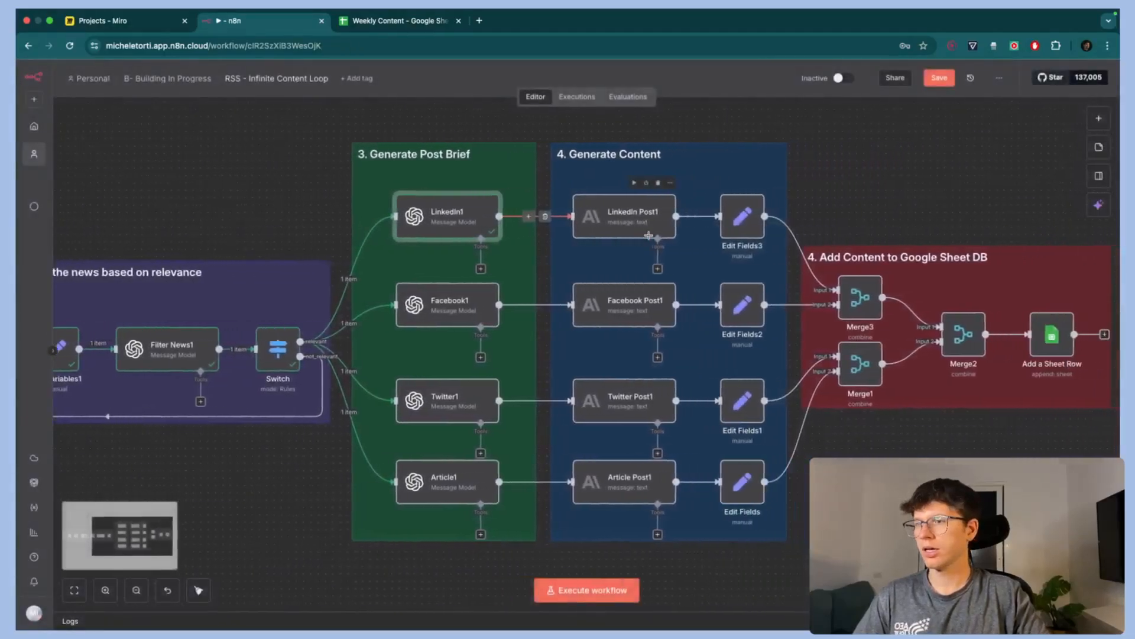
{"action": "double_click", "coordinate": [603, 214]}
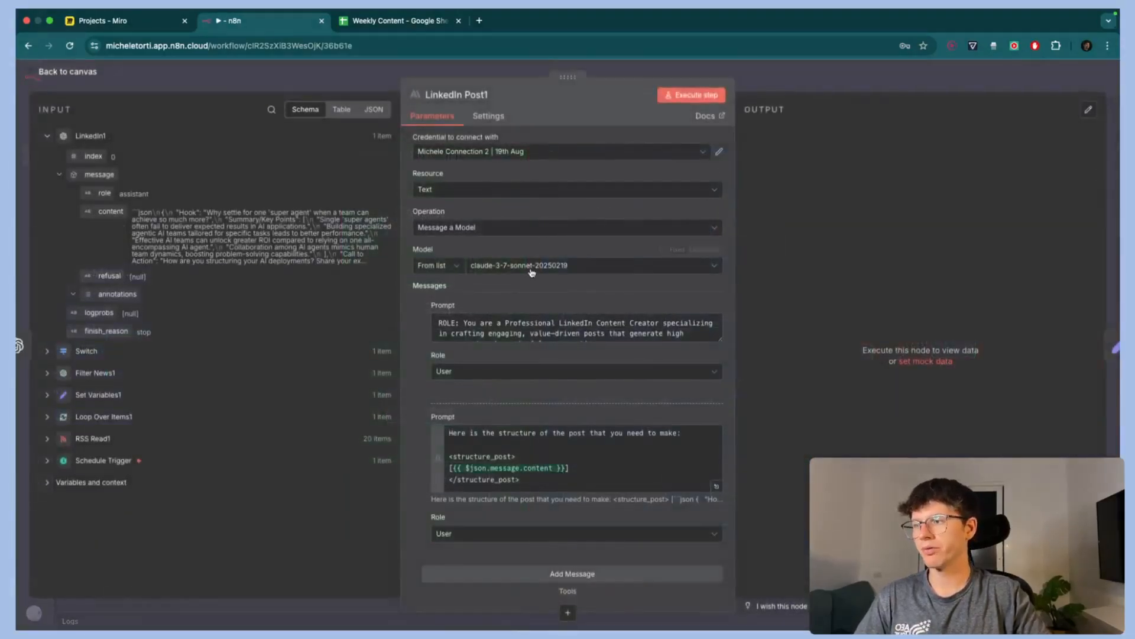
{"action": "scroll", "coordinate": [539, 304], "scroll_direction": "down", "scroll_amount": 1}
{"action": "scroll", "coordinate": [540, 303], "scroll_direction": "down", "scroll_amount": 2}
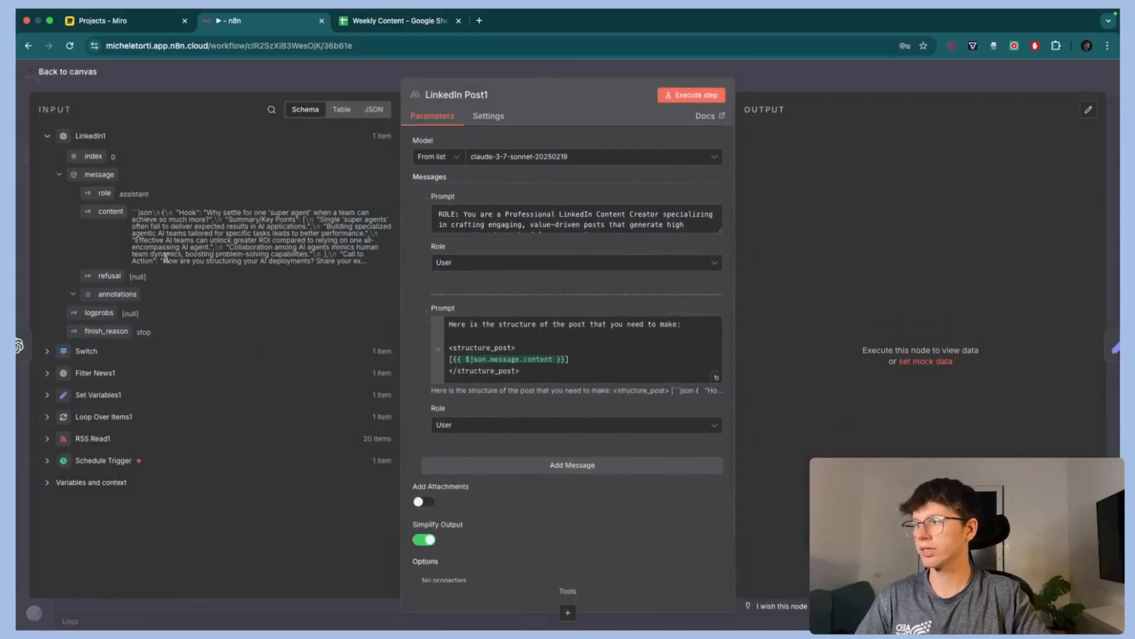
{"action": "scroll", "coordinate": [719, 303], "scroll_direction": "up", "scroll_amount": 2}
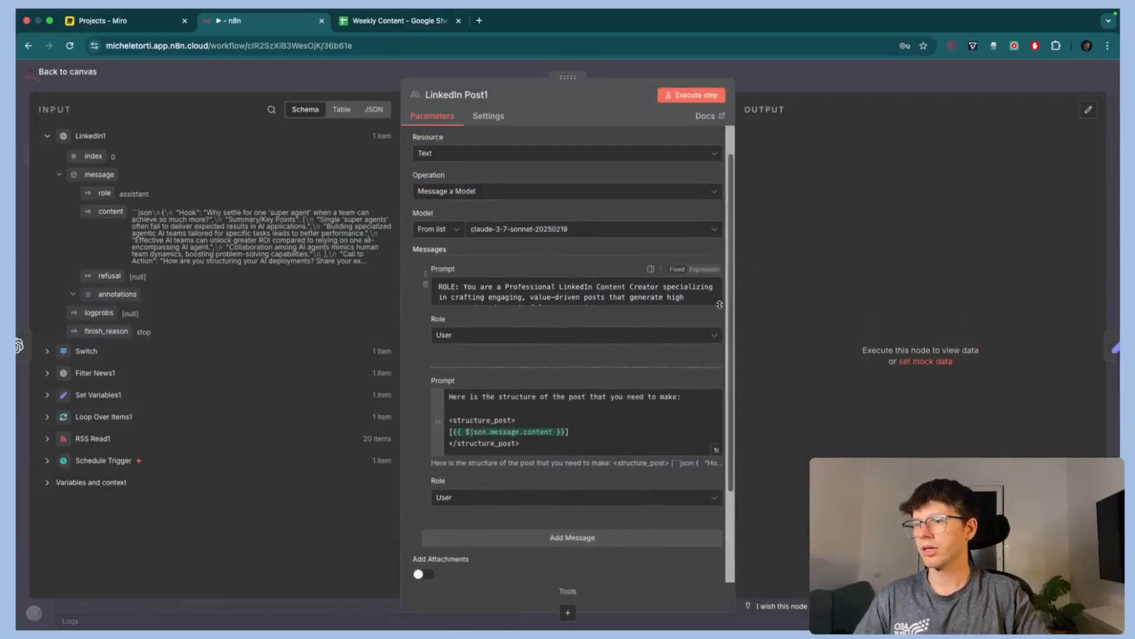
{"action": "left_click_drag", "start_coordinate": [719, 303], "coordinate": [719, 526]}
{"action": "left_click", "coordinate": [715, 338]}
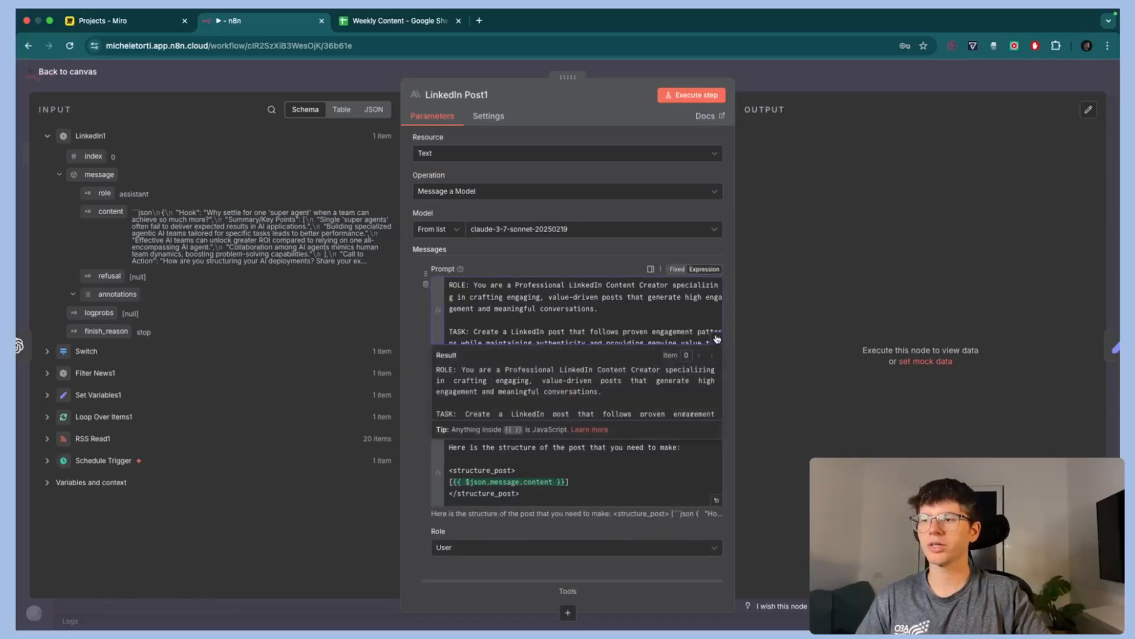
{"action": "left_click", "coordinate": [716, 338]}
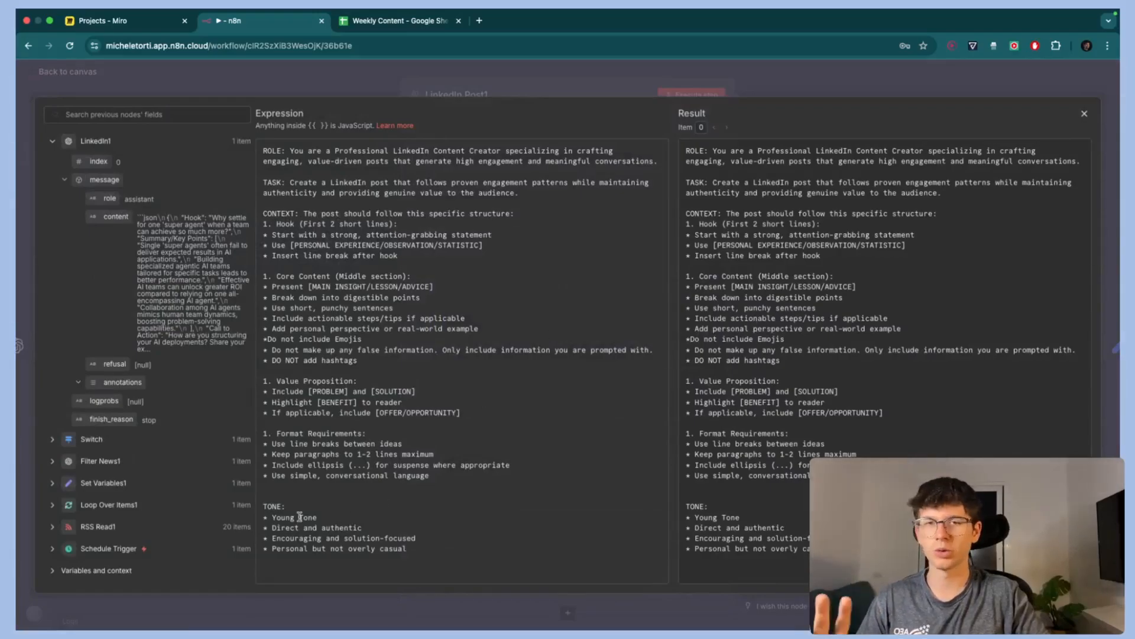
- Check the structure_post prompt in LinkedIn Post1, and reopen the expanded role prompt before closing it
{"action": "key", "text": "Escape"}
{"action": "scroll", "coordinate": [610, 268], "scroll_direction": "down", "scroll_amount": 3}
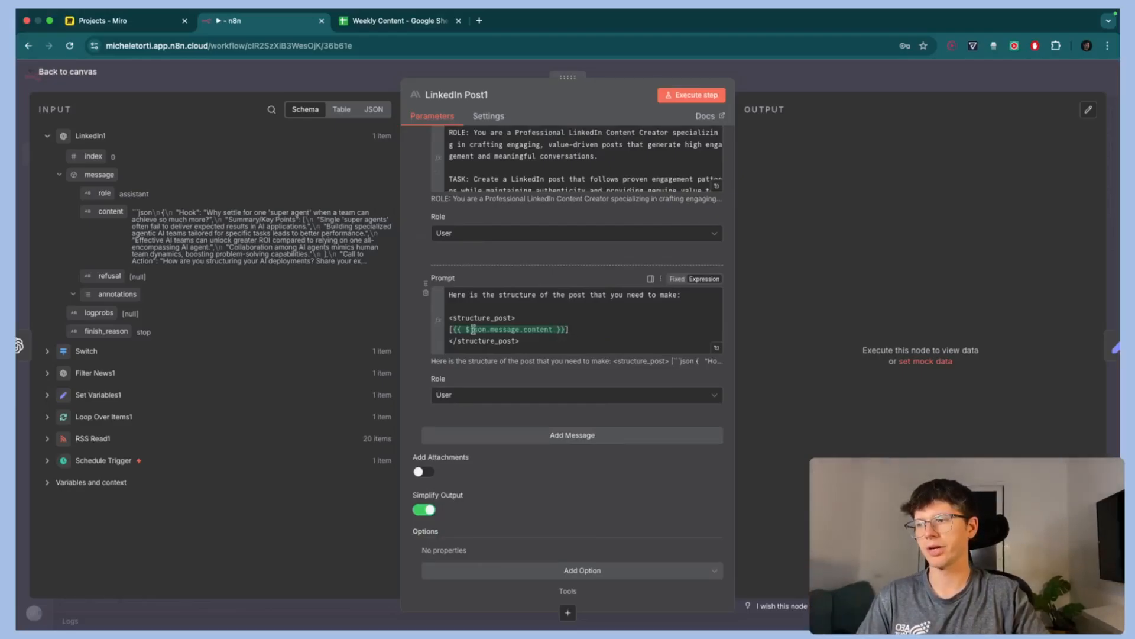
{"action": "scroll", "coordinate": [548, 379], "scroll_direction": "up", "scroll_amount": 5}
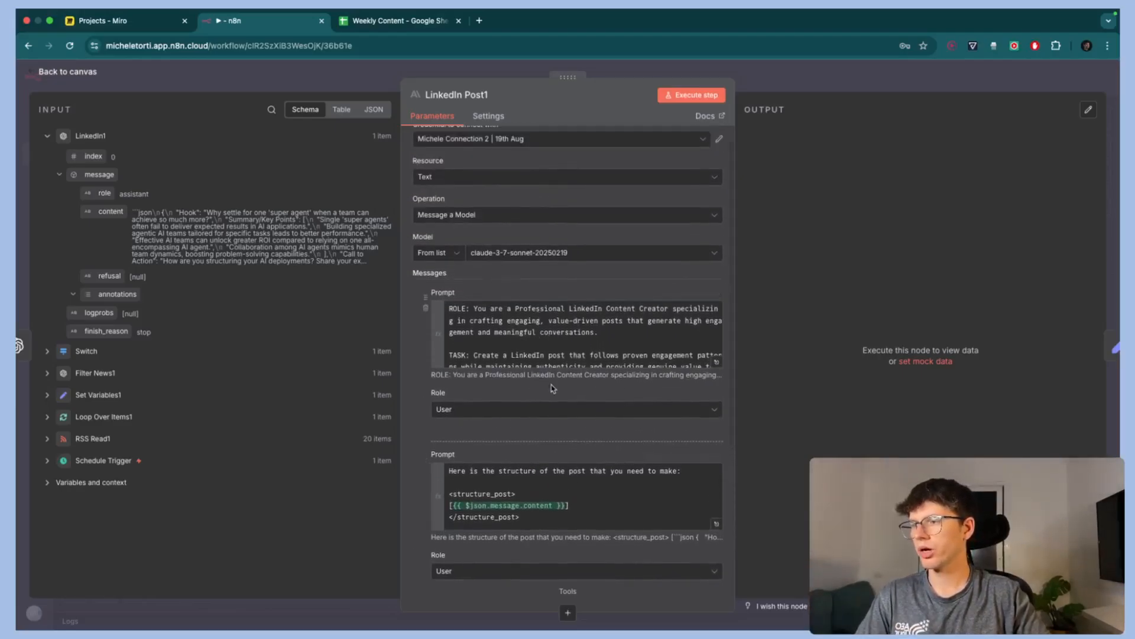
{"action": "left_click", "coordinate": [716, 363]}
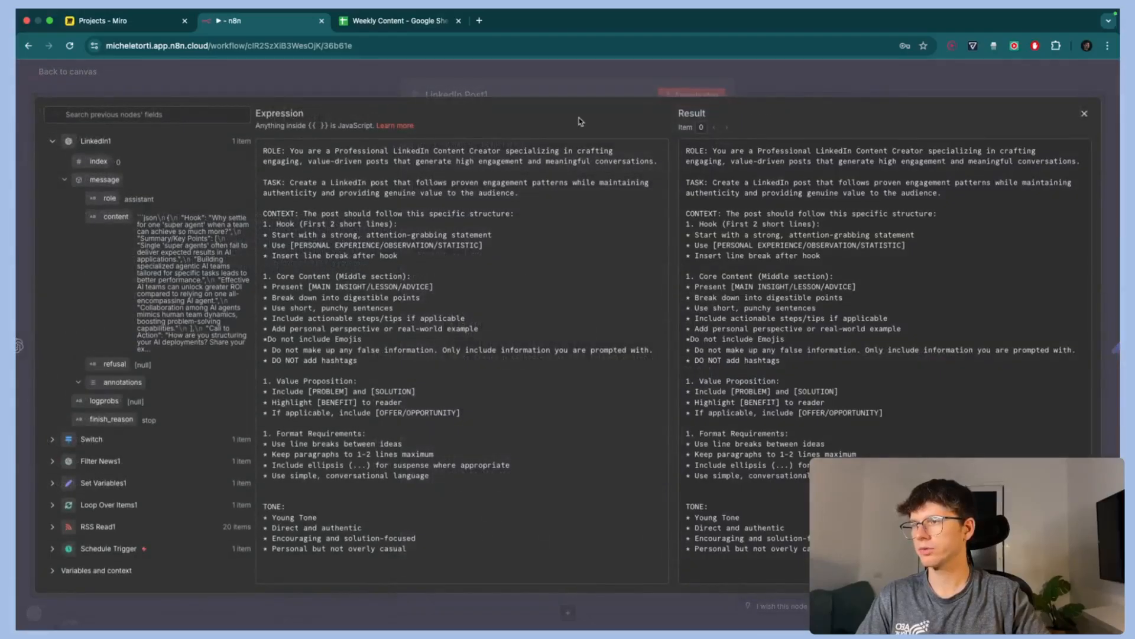
{"action": "key", "text": "Escape"}
{"action": "scroll", "coordinate": [531, 179], "scroll_direction": "up", "scroll_amount": 1}
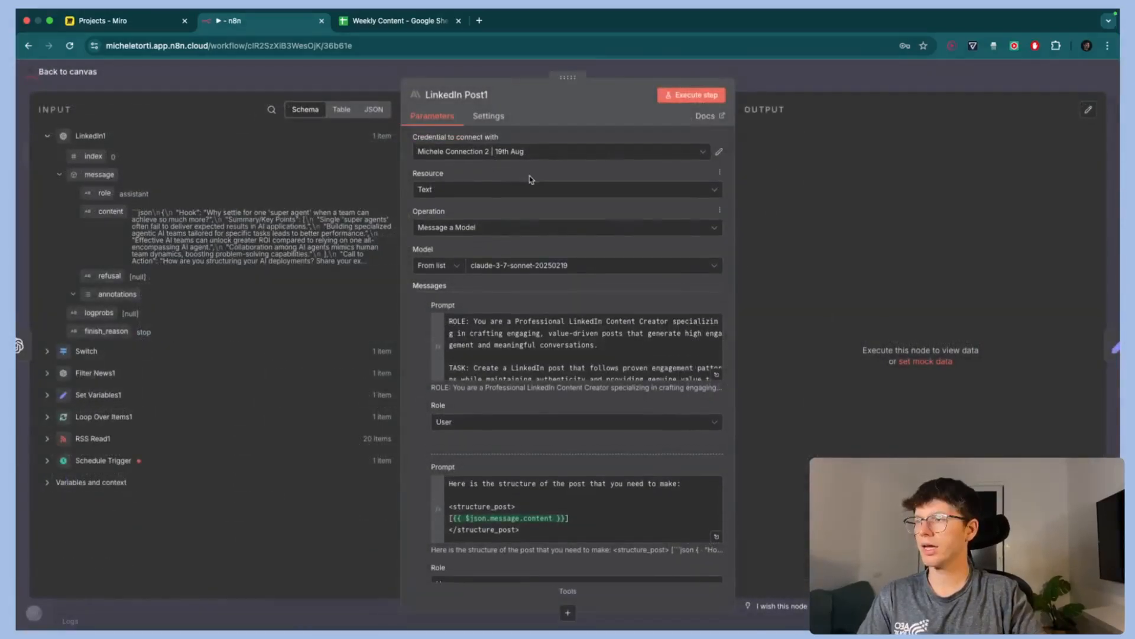
- Open a new Anthropic credential form for LinkedIn Post1 and go to the Anthropic Console in a new browser tab
{"action": "left_click", "coordinate": [482, 152]}
{"action": "left_click", "coordinate": [485, 239]}
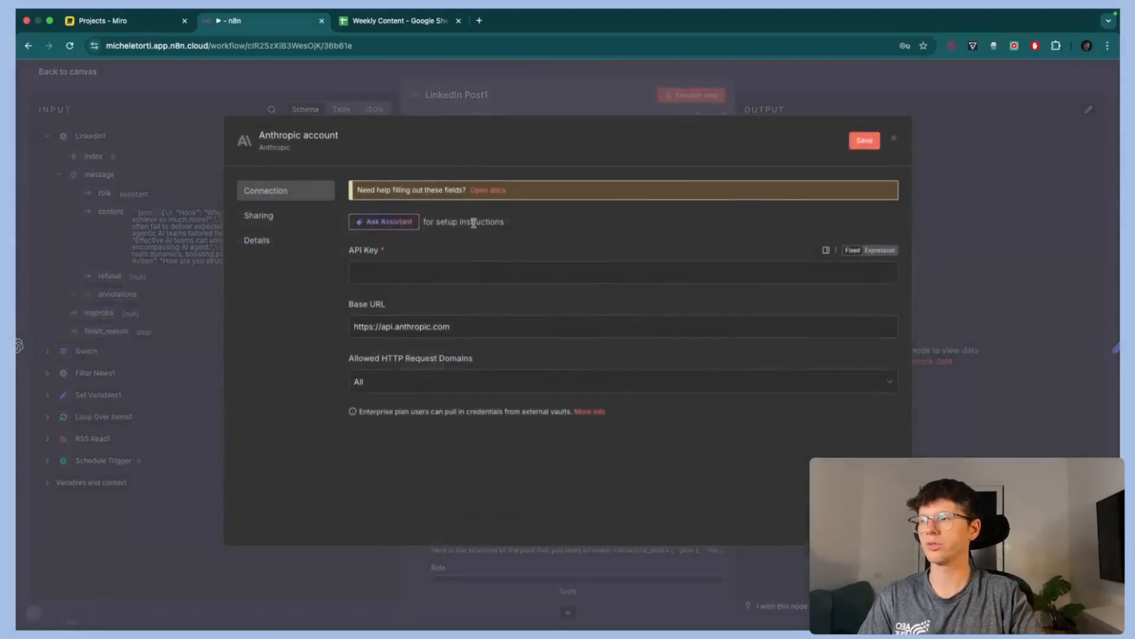
{"action": "key", "text": "ctrl+t"}
{"action": "type", "text": "anthropi"}
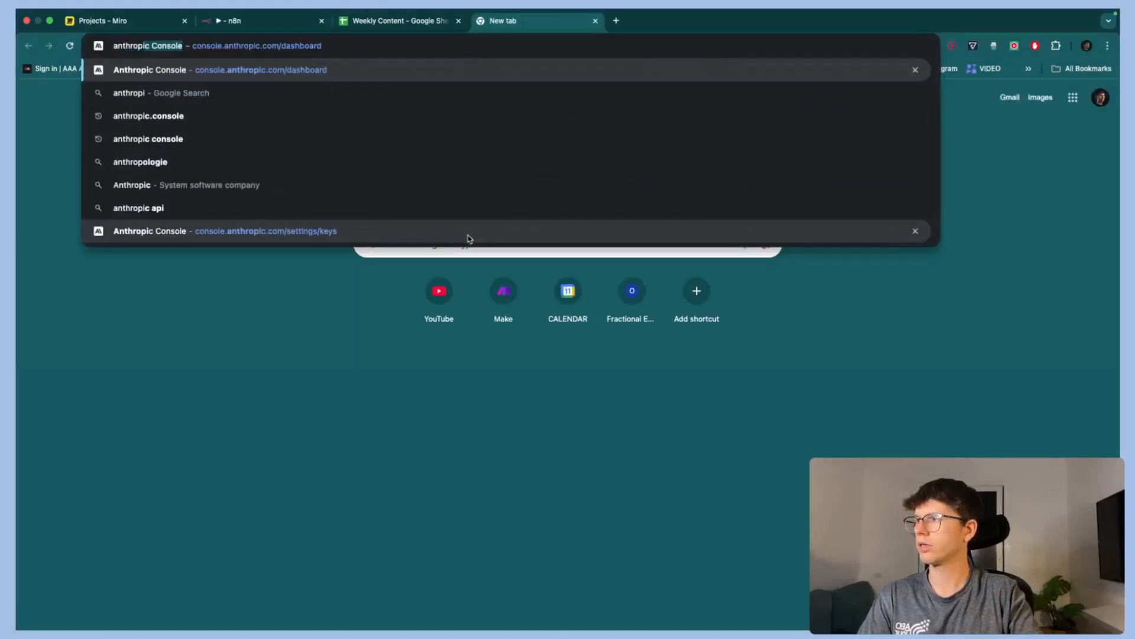
{"action": "key", "text": "Return"}
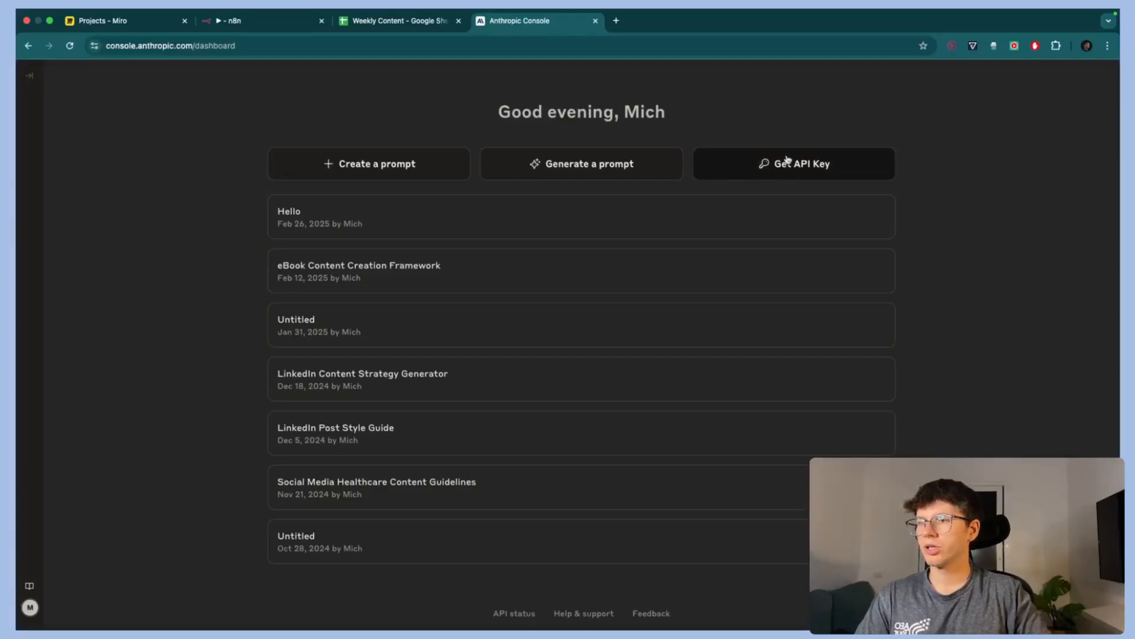
- View the Anthropic Console form for creating an API key, cancel it, and check the API Key field in n8n
{"action": "left_click", "coordinate": [786, 161]}
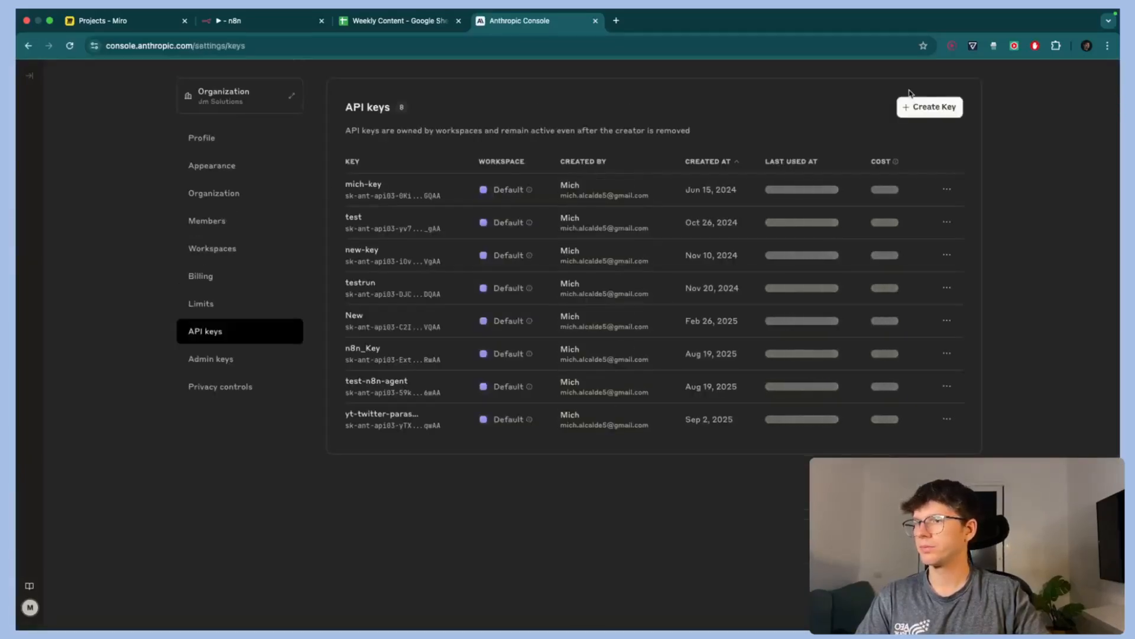
{"action": "left_click", "coordinate": [922, 107]}
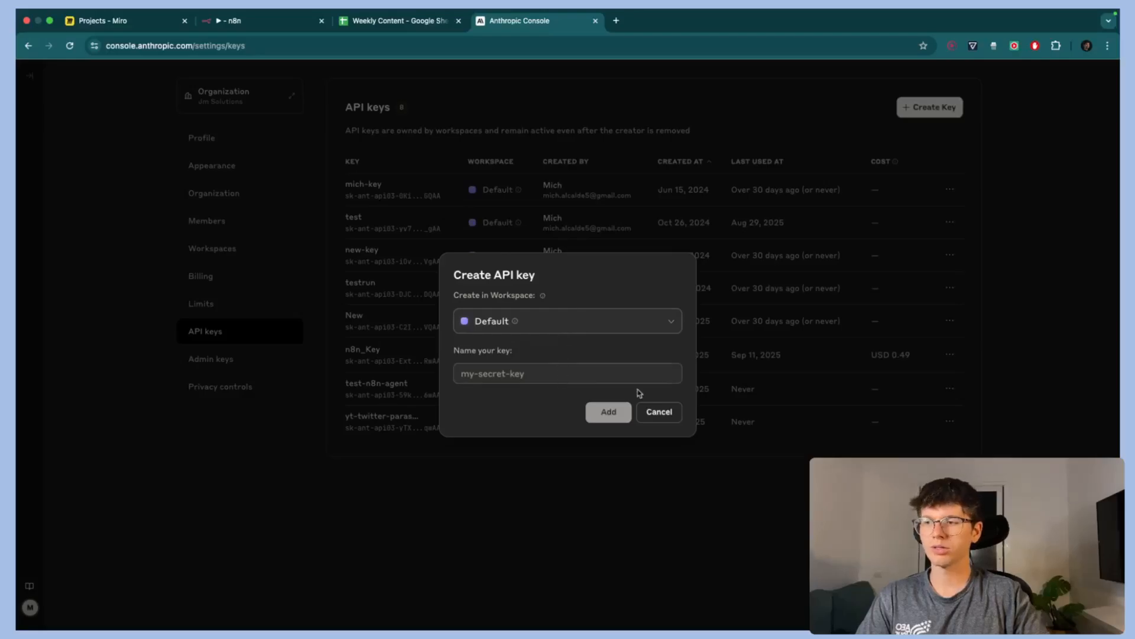
{"action": "left_click", "coordinate": [650, 415]}
{"action": "left_click", "coordinate": [250, 23]}
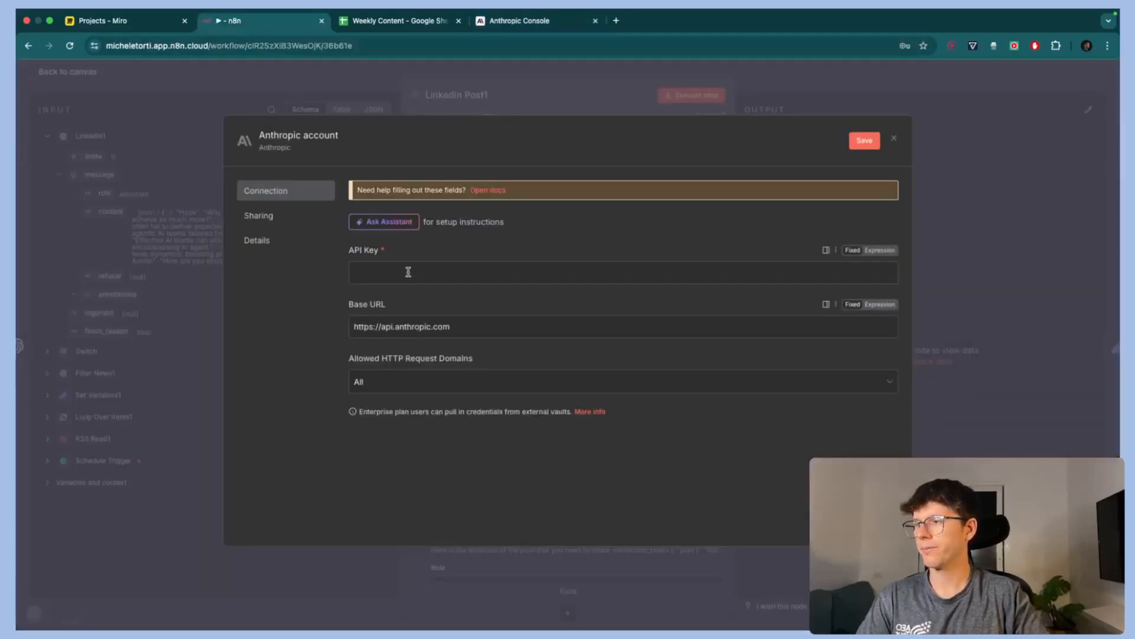
- Check the credit balance on the Anthropic billing page, close that tab, and dismiss the new n8n credential form without saving
{"action": "left_click", "coordinate": [552, 23]}
{"action": "left_click", "coordinate": [226, 276]}
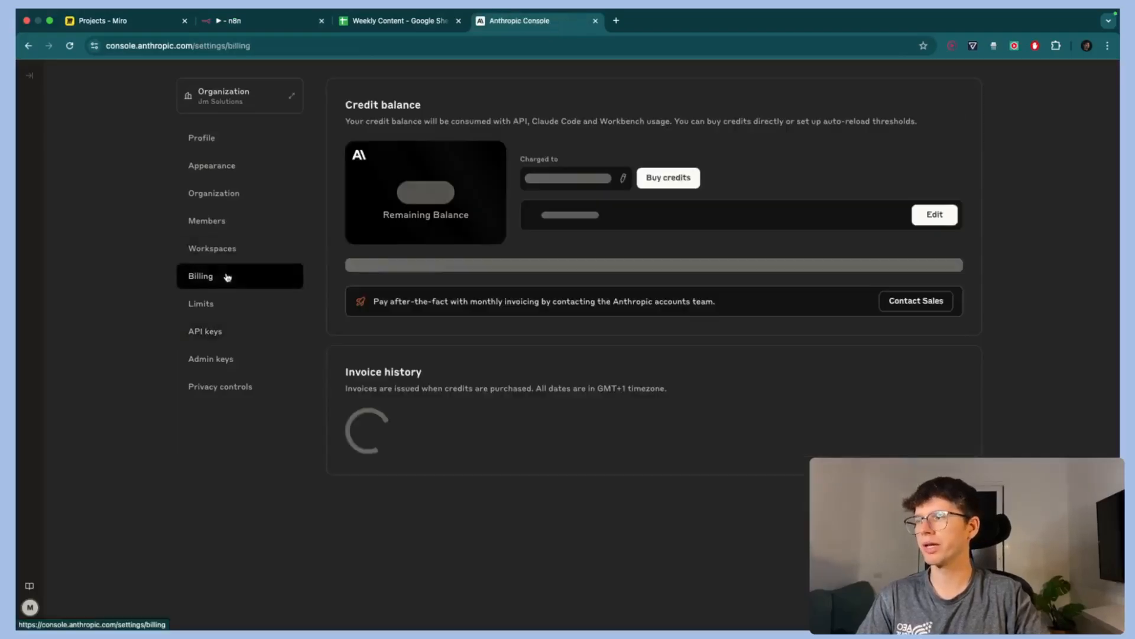
{"action": "left_click_drag", "start_coordinate": [366, 192], "coordinate": [486, 195]}
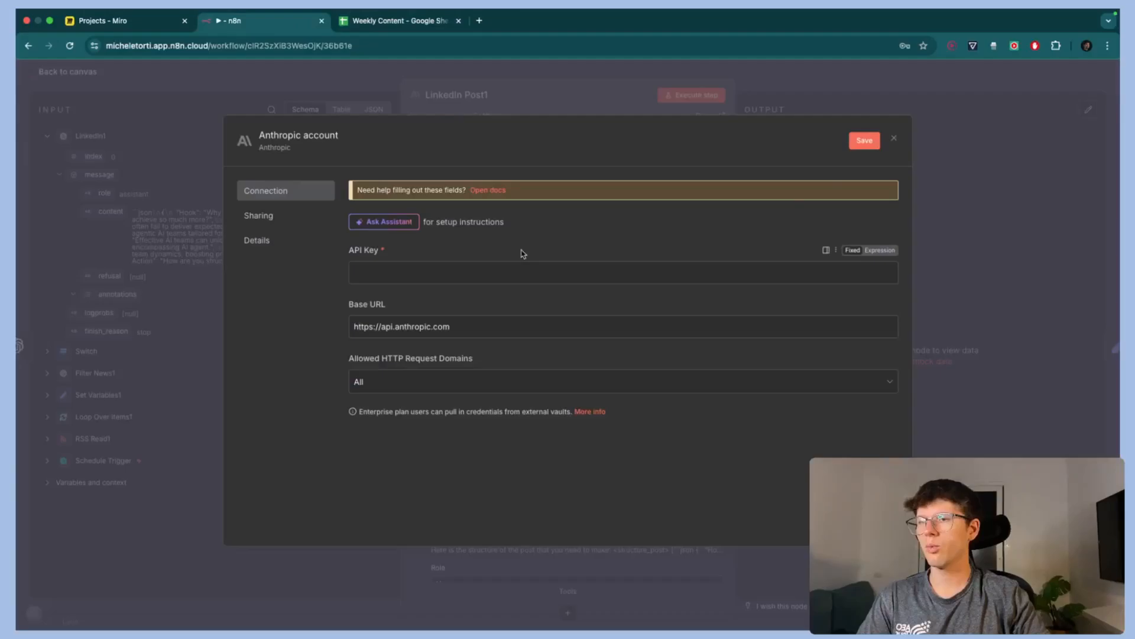
{"action": "left_click", "coordinate": [894, 138]}
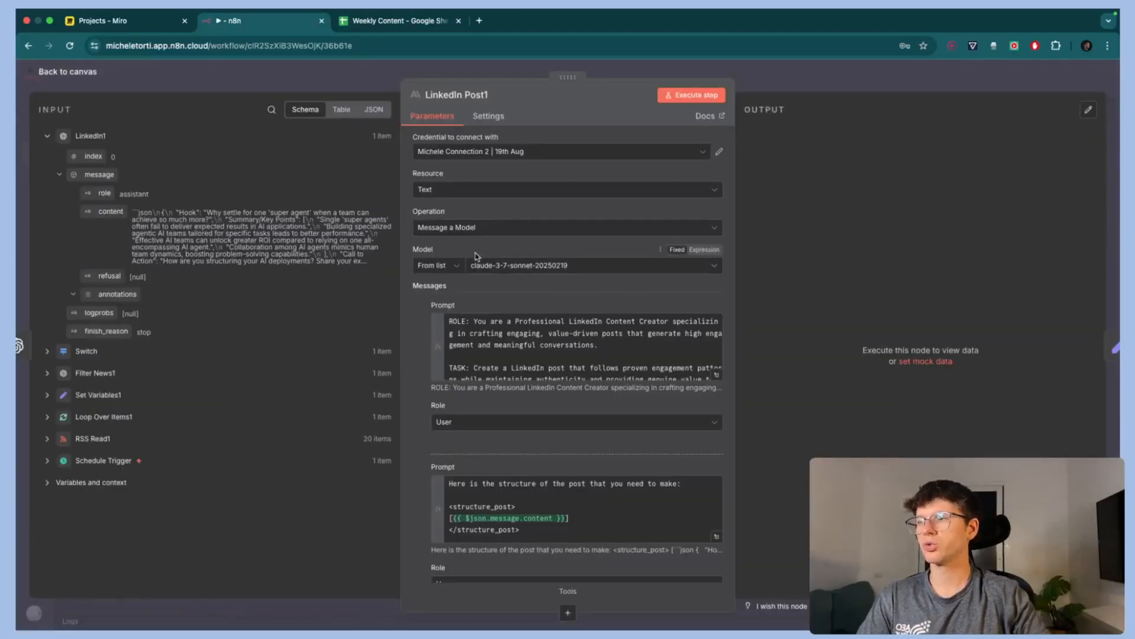
- Set the LinkedIn Post1 model to claude-3-5-sonnet-20240620
{"action": "left_click", "coordinate": [529, 267]}
{"action": "scroll", "coordinate": [519, 355], "scroll_direction": "down", "scroll_amount": 1}
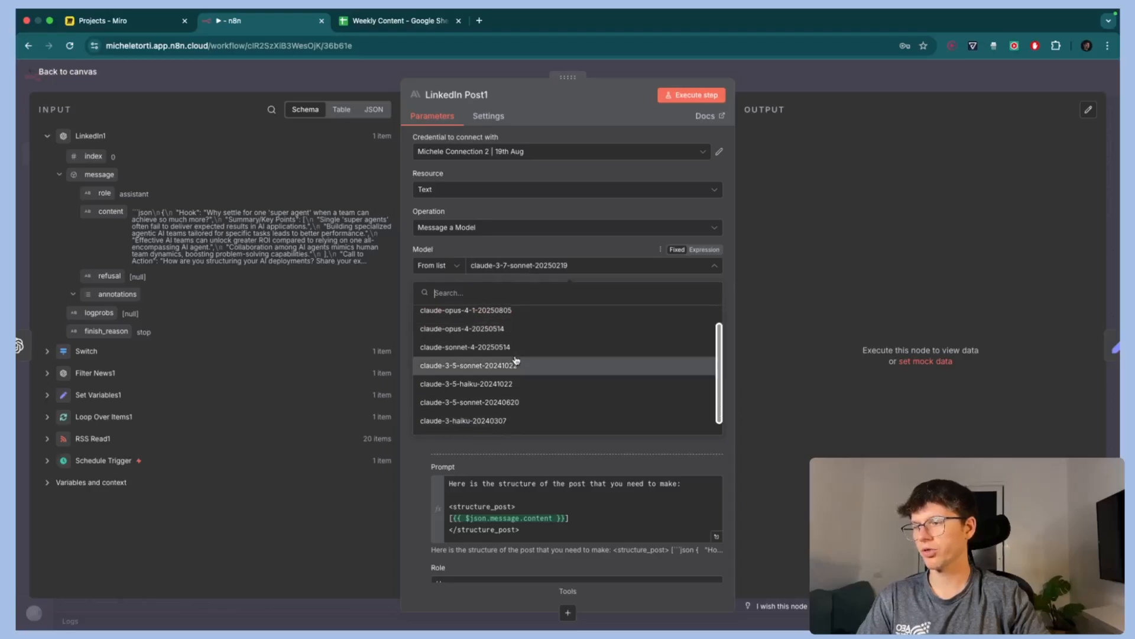
{"action": "left_click", "coordinate": [516, 403]}
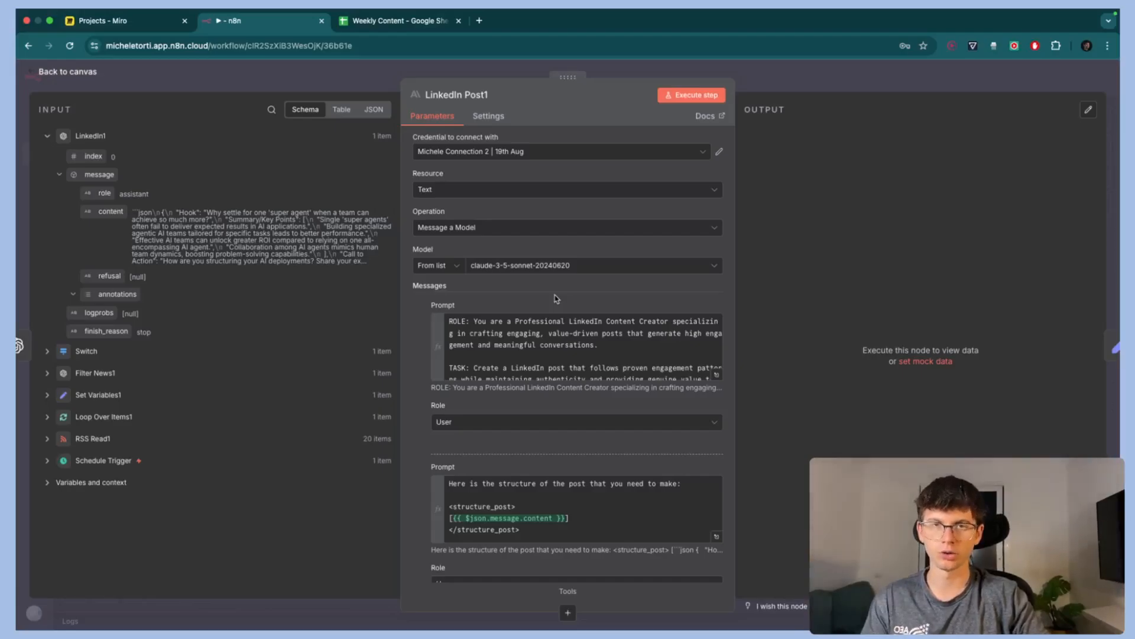
- Read through the LinkedIn Post1 role and task prompt in the expanded expression editor and close the editor
{"action": "scroll", "coordinate": [579, 260], "scroll_direction": "down", "scroll_amount": 1}
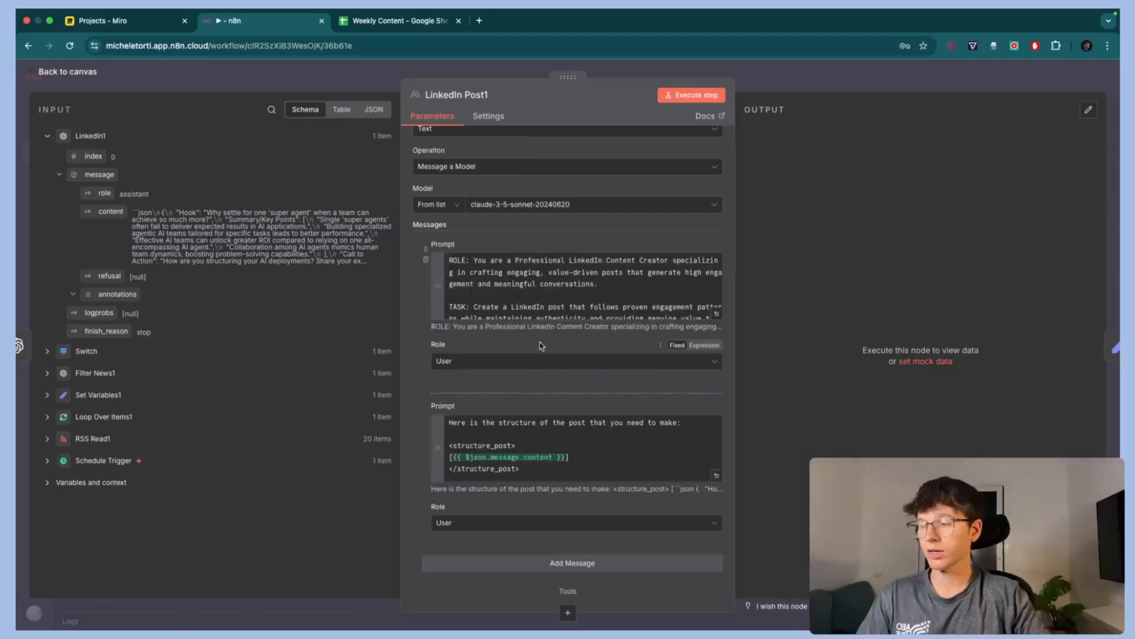
{"action": "left_click", "coordinate": [716, 314]}
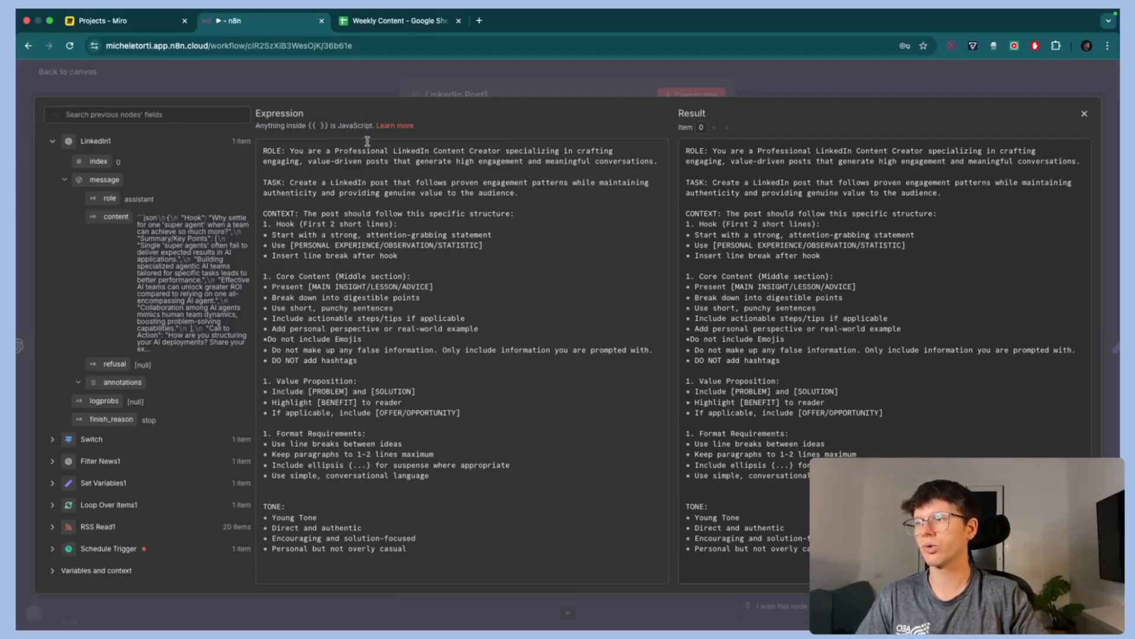
{"action": "left_click", "coordinate": [465, 86]}
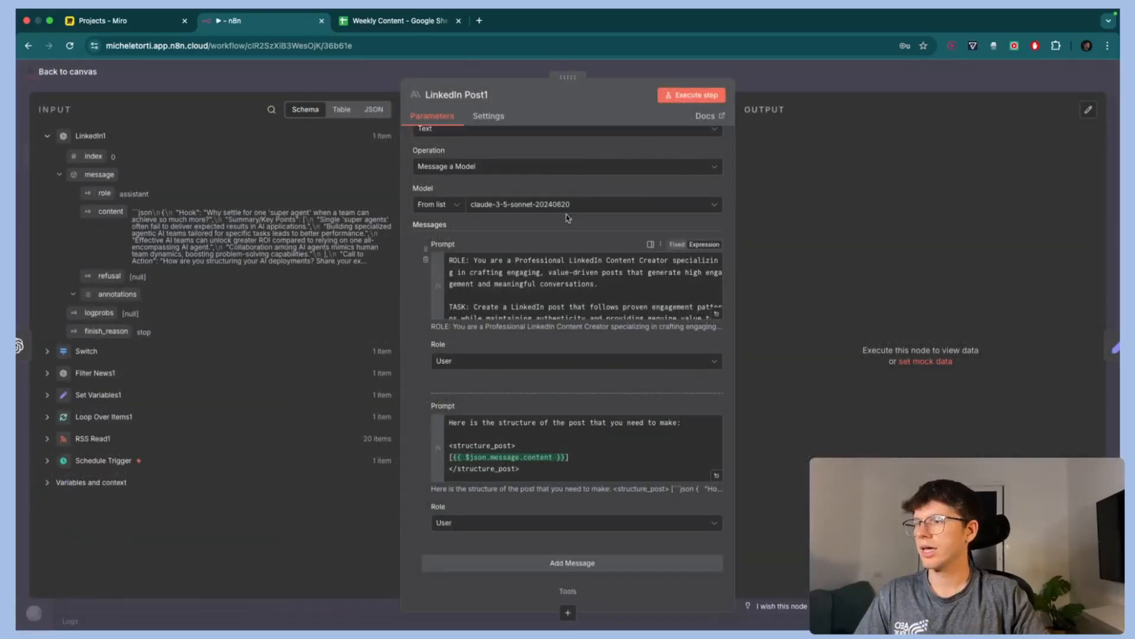
- Replace the expression inside the structure_post prompt of LinkedIn Post1 with the message content field from LinkedIn1
{"action": "scroll", "coordinate": [520, 301], "scroll_direction": "down", "scroll_amount": 10}
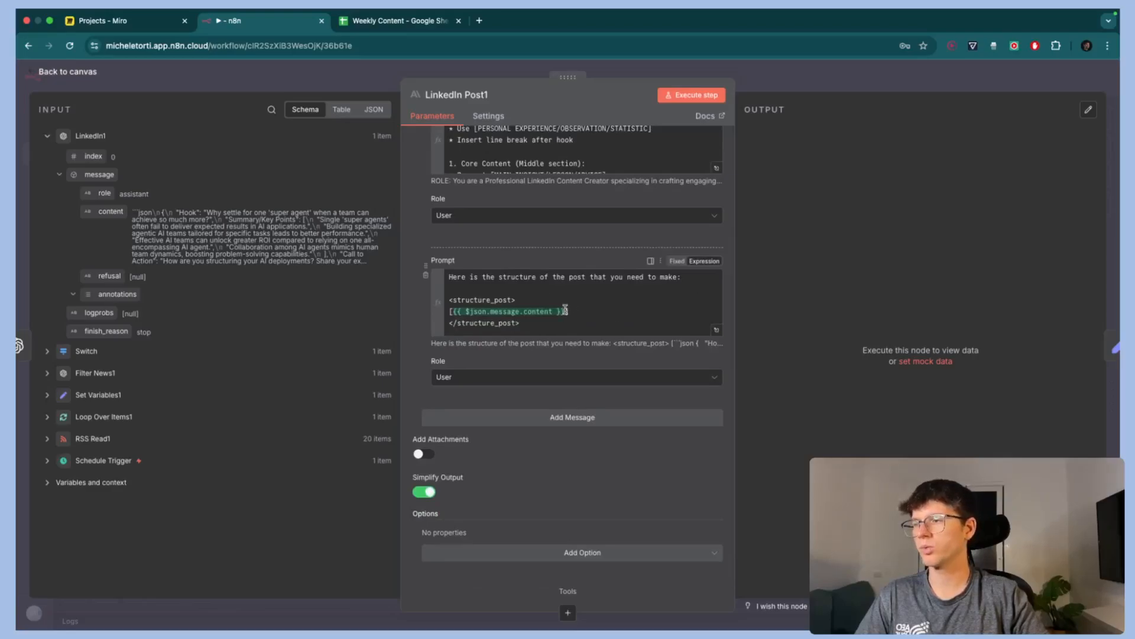
{"action": "left_click_drag", "start_coordinate": [110, 211], "coordinate": [455, 307]}
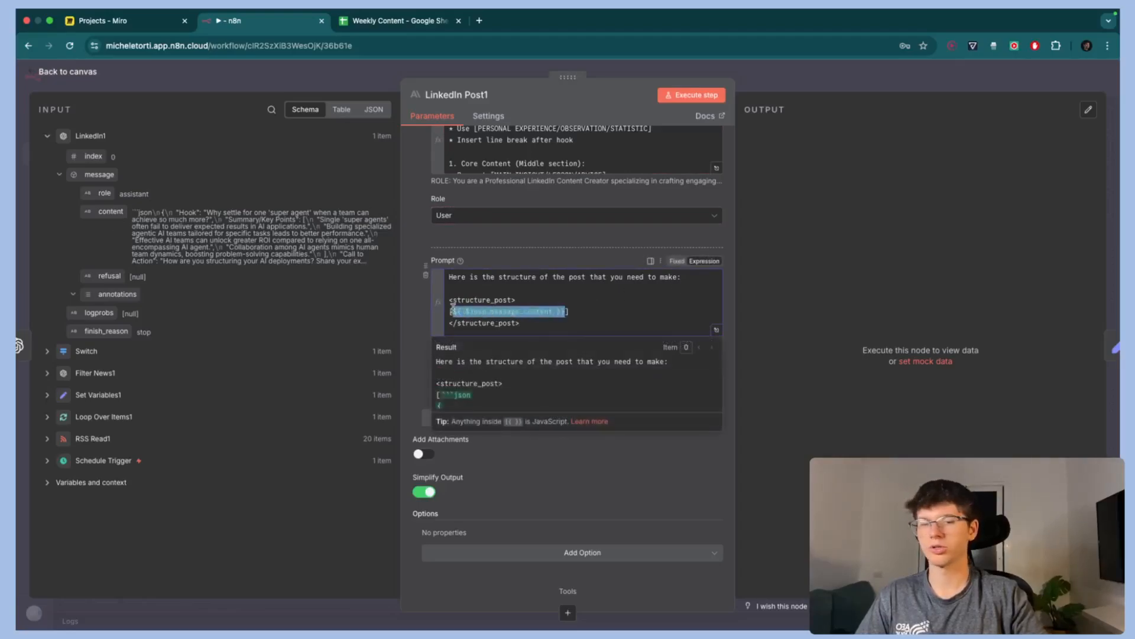
{"action": "key", "text": "BackSpace"}
{"action": "left_click_drag", "start_coordinate": [110, 211], "coordinate": [455, 315]}
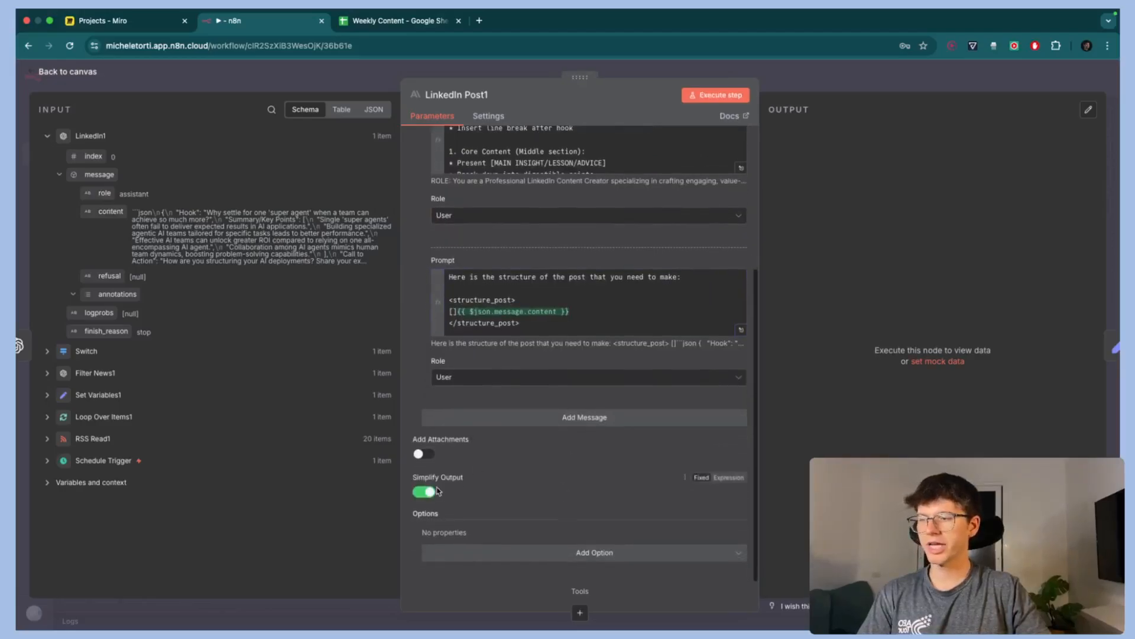
{"action": "scroll", "coordinate": [554, 411], "scroll_direction": "up", "scroll_amount": 5}
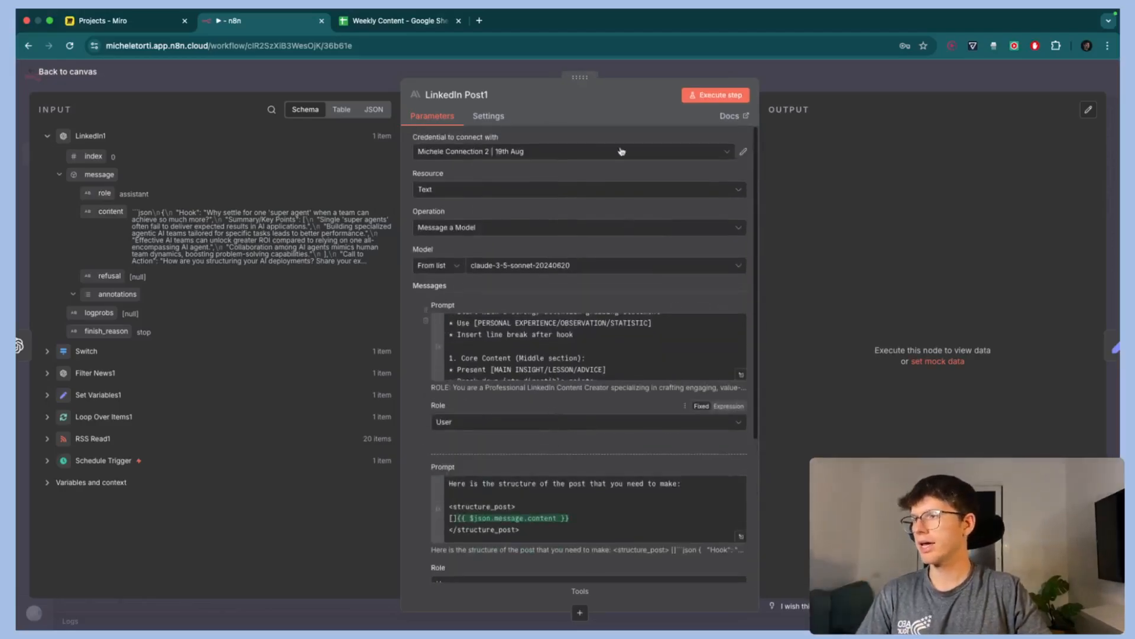
- Return to the canvas and pin the output data of the LinkedIn1 and Filter News1 nodes
{"action": "left_click", "coordinate": [379, 88]}
{"action": "left_click", "coordinate": [443, 217]}
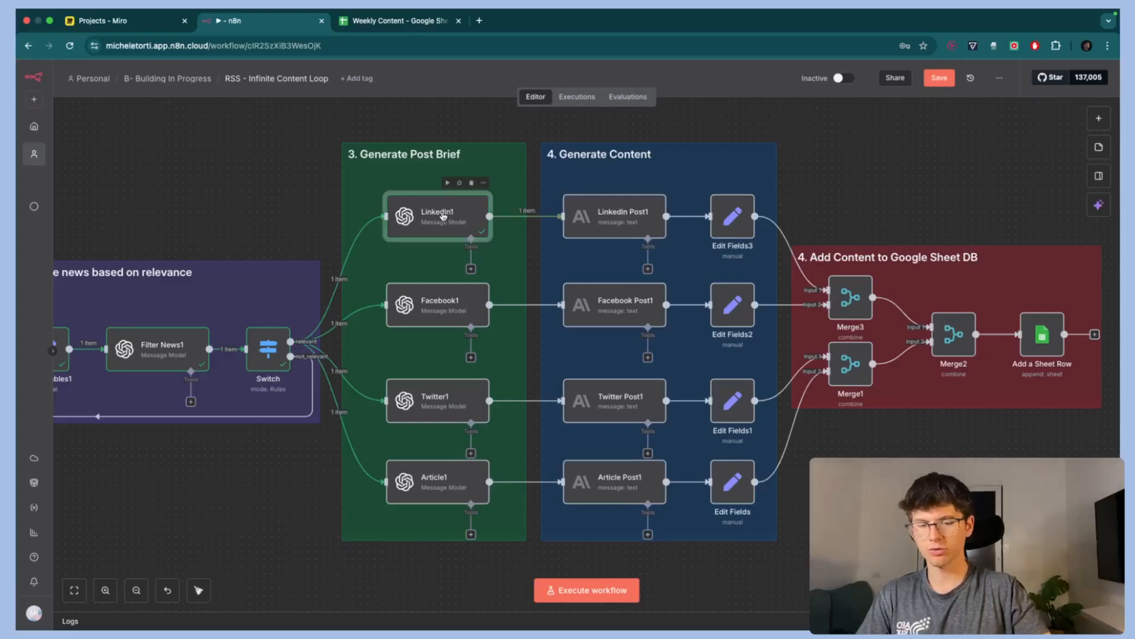
{"action": "scroll", "coordinate": [230, 331], "scroll_direction": "left", "scroll_amount": 3}
{"action": "left_click", "coordinate": [228, 333]}
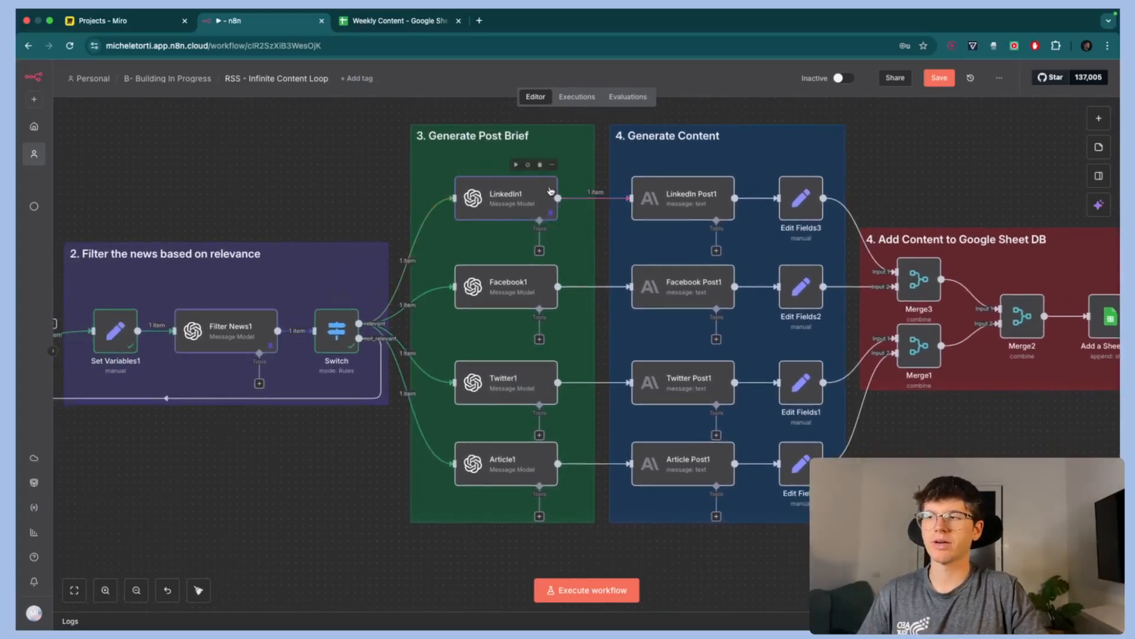
- Open the LinkedIn Post1 node and execute it to generate the LinkedIn post
{"action": "left_click", "coordinate": [685, 196]}
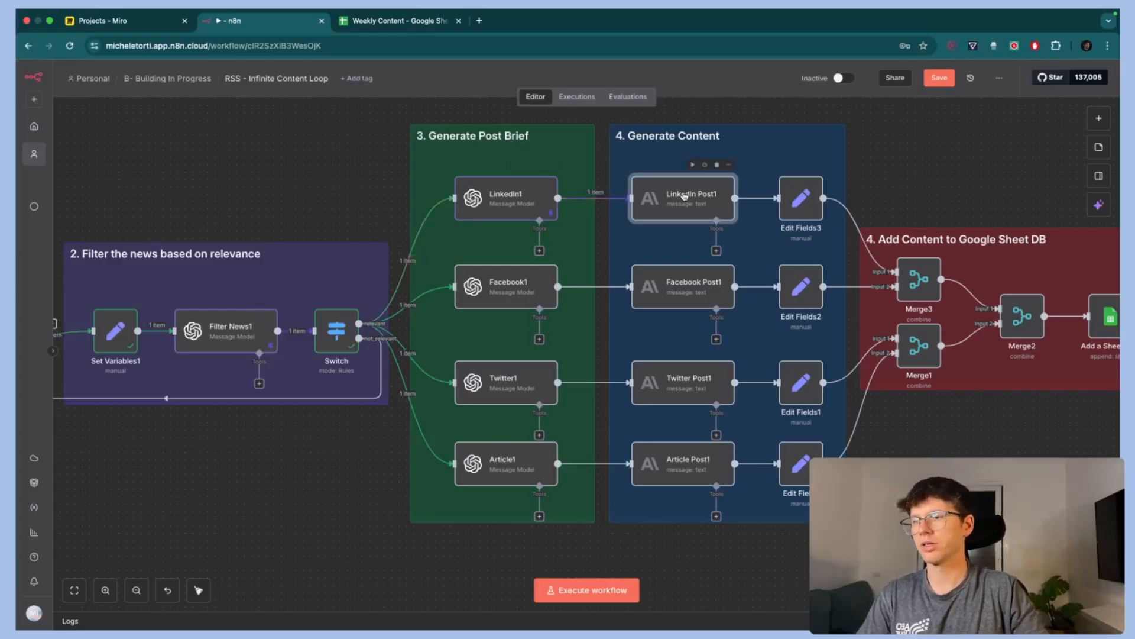
{"action": "double_click", "coordinate": [684, 196]}
{"action": "left_click", "coordinate": [712, 96]}
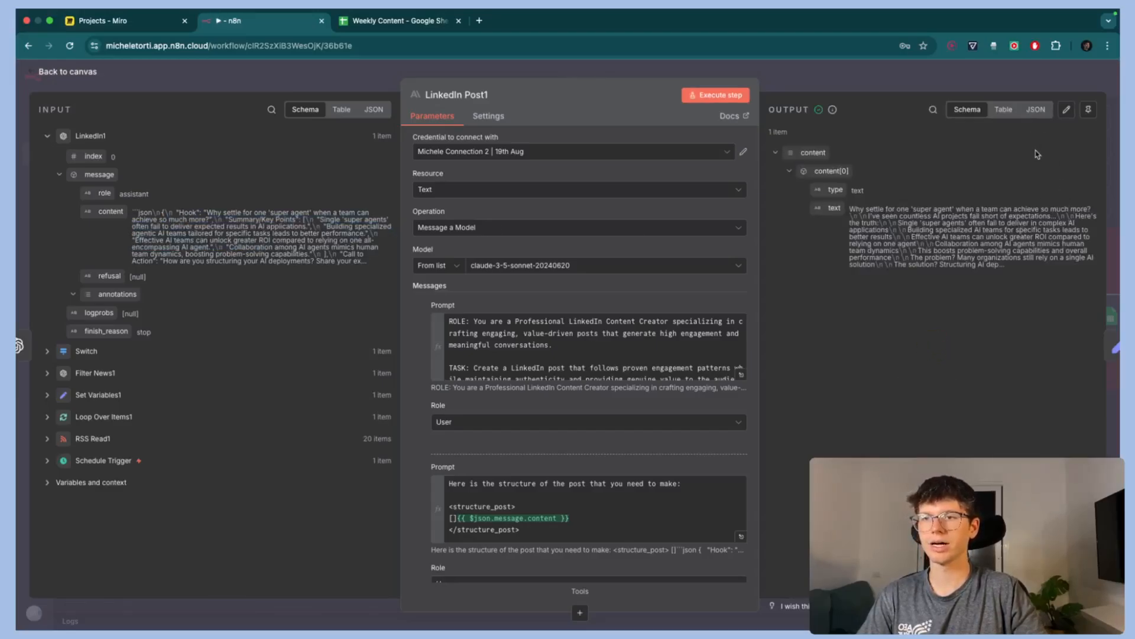
- Examine the generated LinkedIn post text and its line-break characters in the JSON view of the output
{"action": "left_click", "coordinate": [1036, 109]}
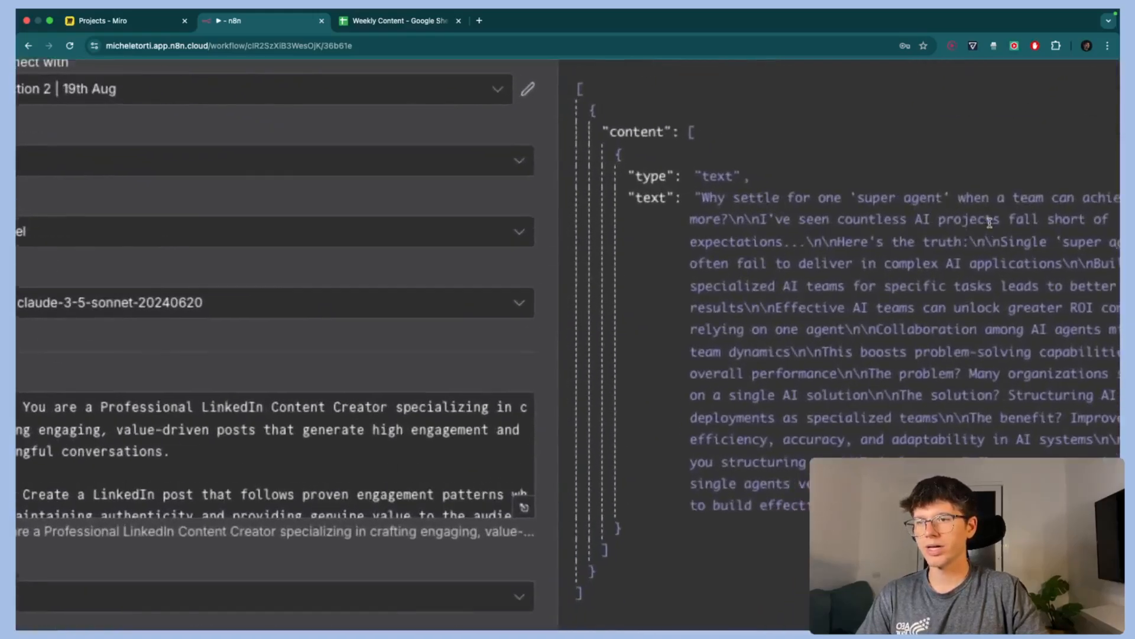
{"action": "triple_click", "coordinate": [990, 222]}
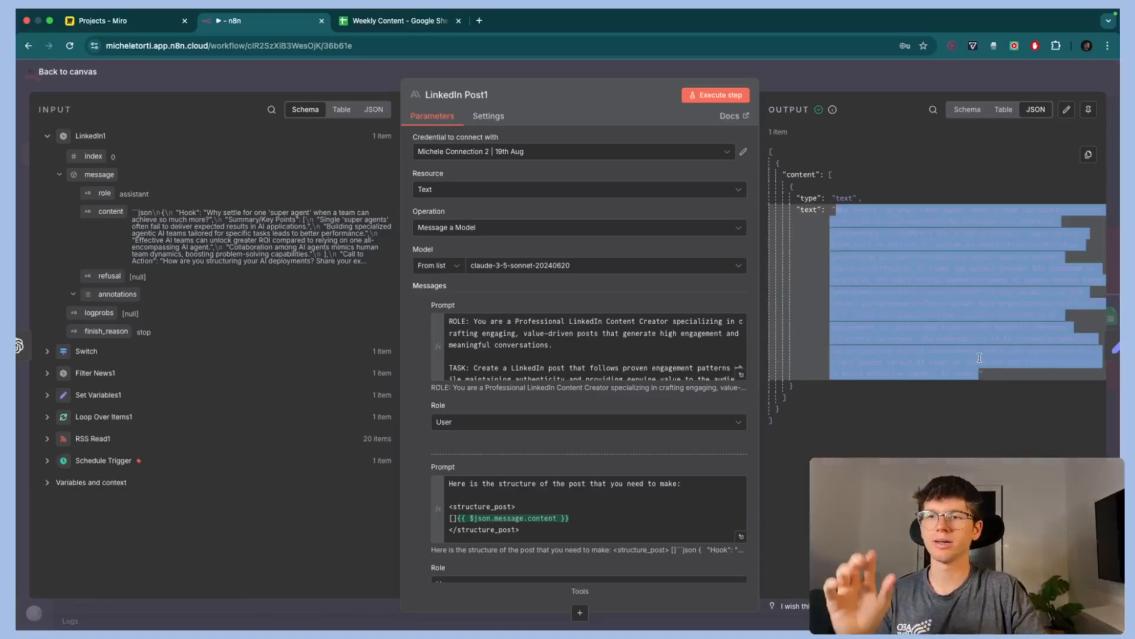
{"action": "left_click", "coordinate": [985, 278]}
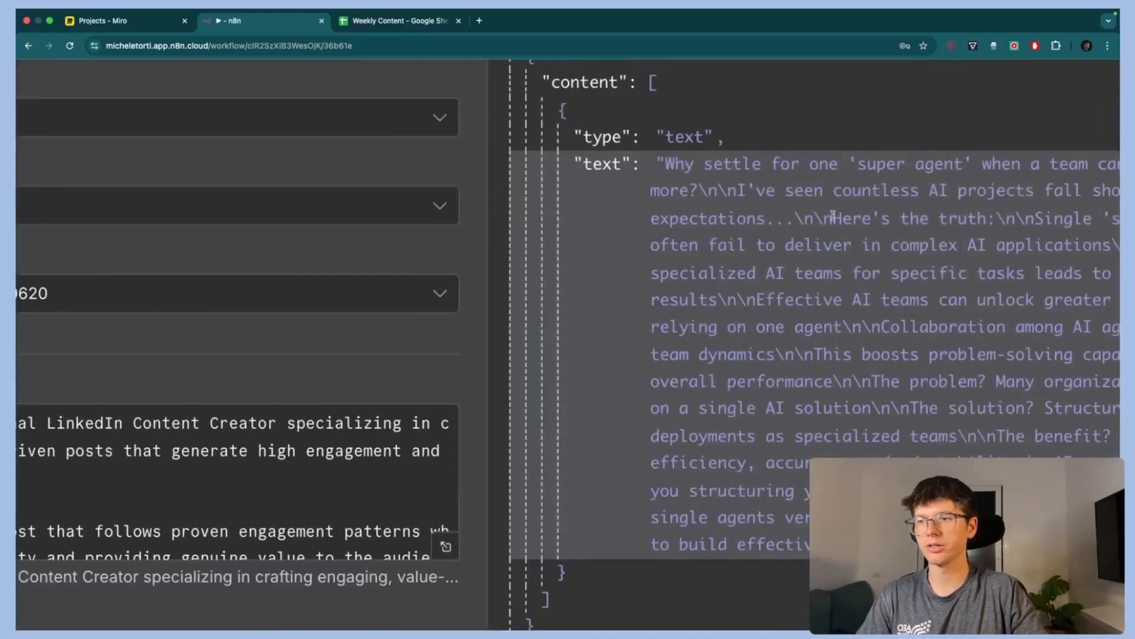
{"action": "left_click_drag", "start_coordinate": [833, 216], "coordinate": [800, 216]}
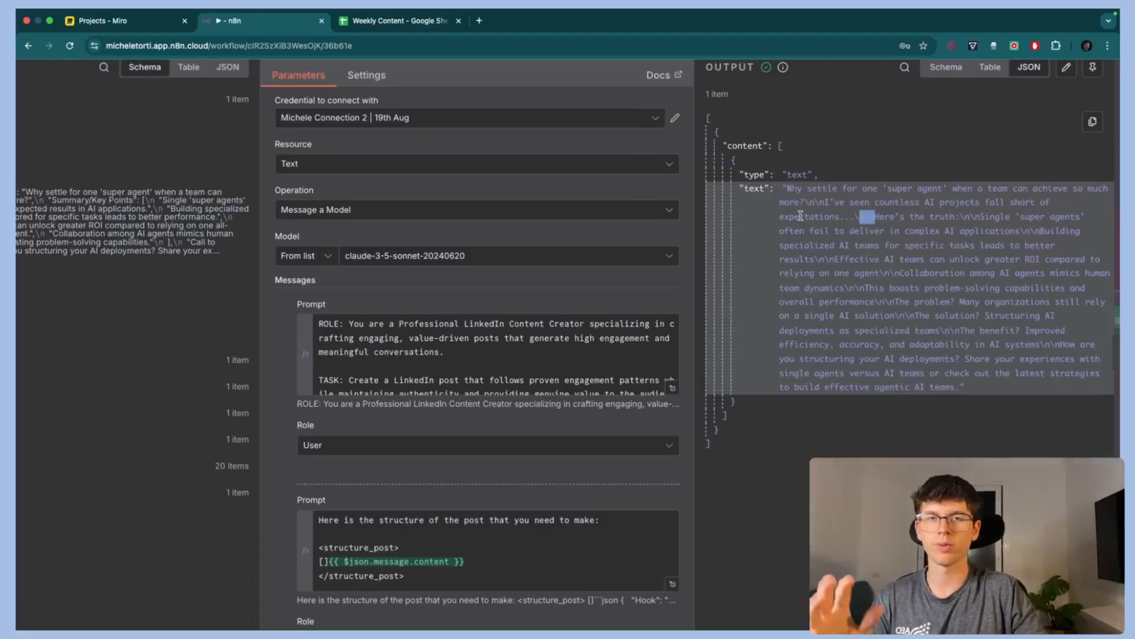
{"action": "key", "text": "super+minus"}
- Compare with the LinkedIn post in cell C2 of the Weekly Content Google Sheet, return to n8n, and close LinkedIn Post1 from its schema view
{"action": "left_click", "coordinate": [399, 27]}
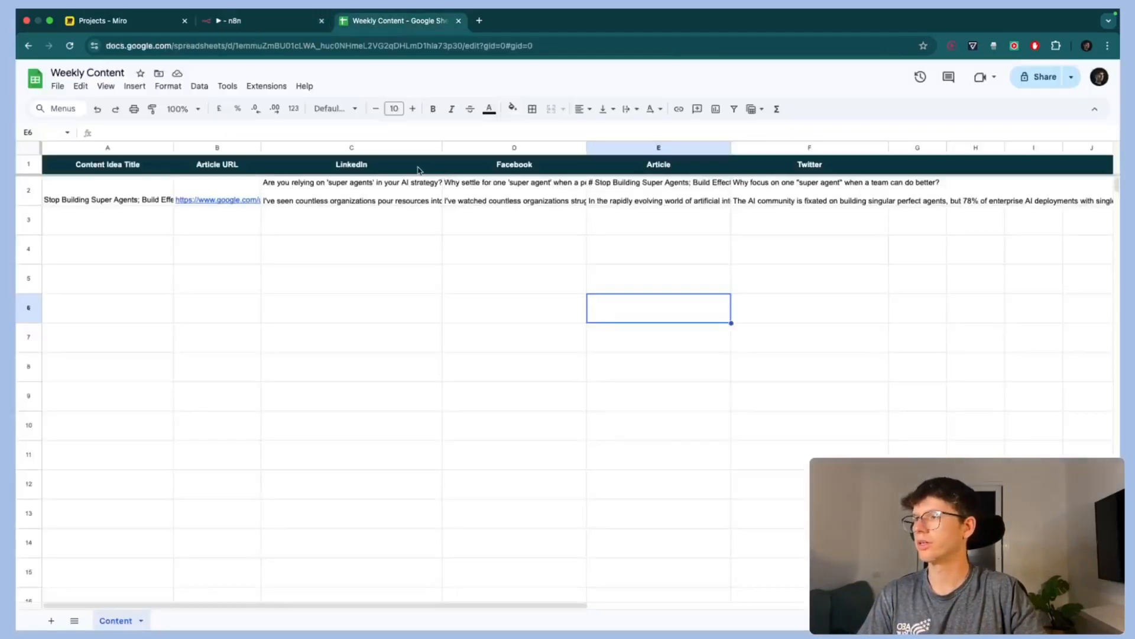
{"action": "double_click", "coordinate": [348, 184]}
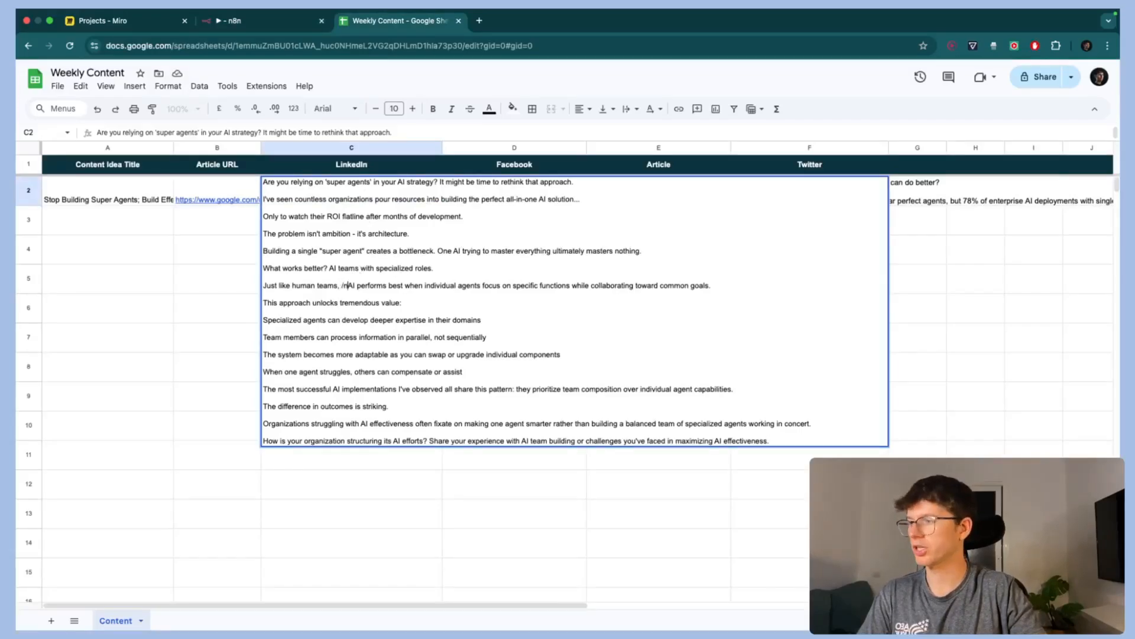
{"action": "left_click", "coordinate": [231, 20]}
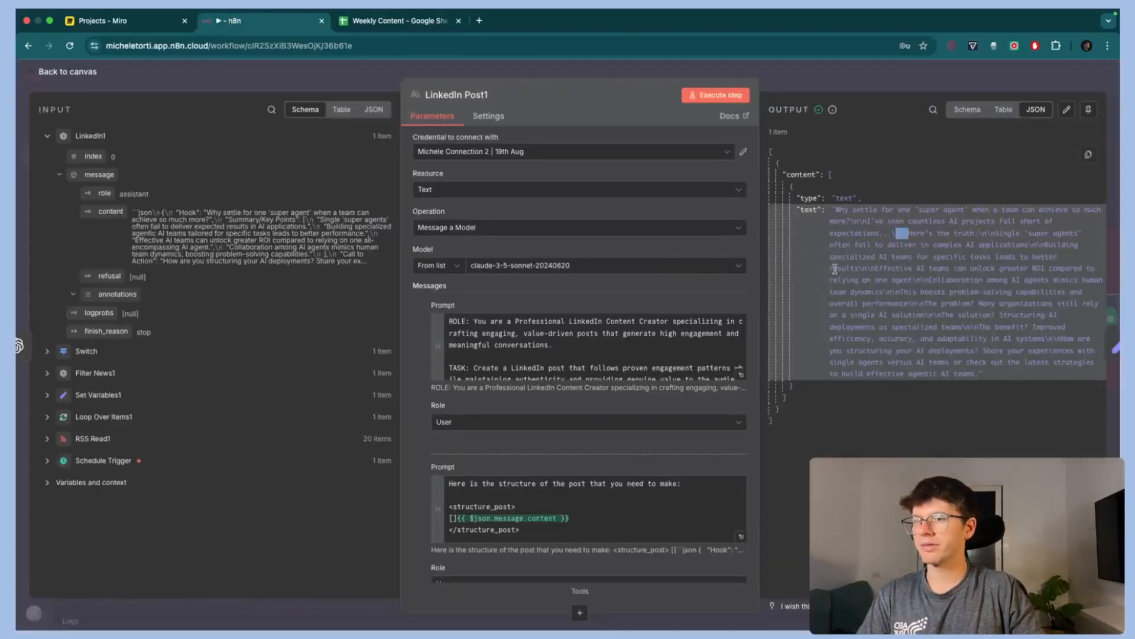
{"action": "left_click", "coordinate": [967, 109]}
{"action": "left_click", "coordinate": [885, 74]}
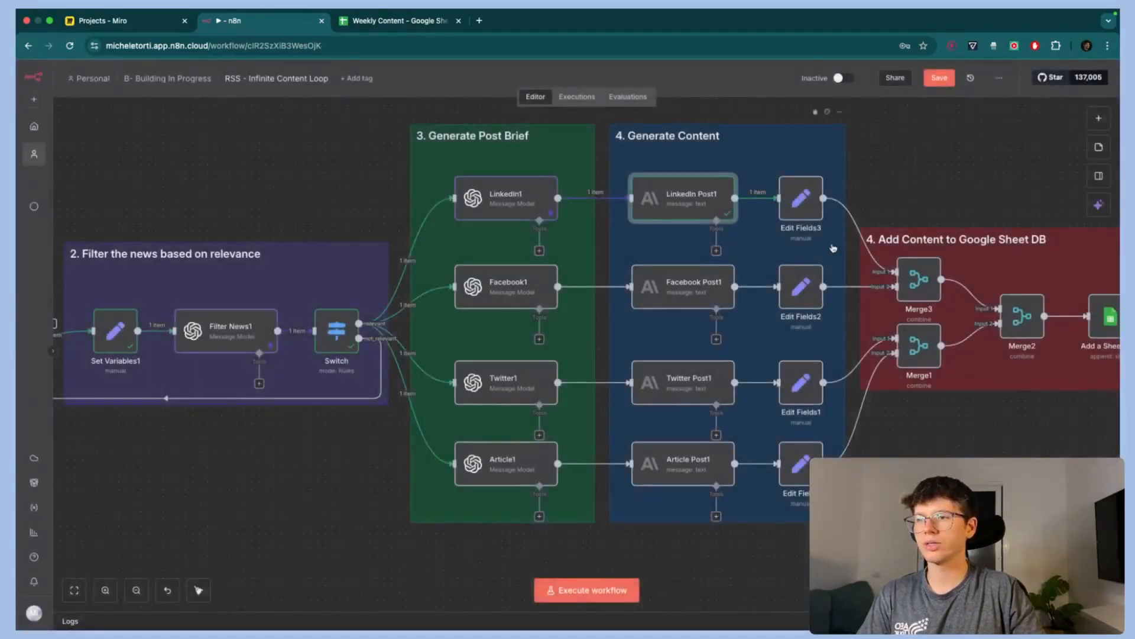
- Check how the Edit Fields3 node maps the generated text to the LinkedIn post field and close it
{"action": "scroll", "coordinate": [833, 247], "scroll_direction": "right", "scroll_amount": 2}
{"action": "double_click", "coordinate": [748, 199]}
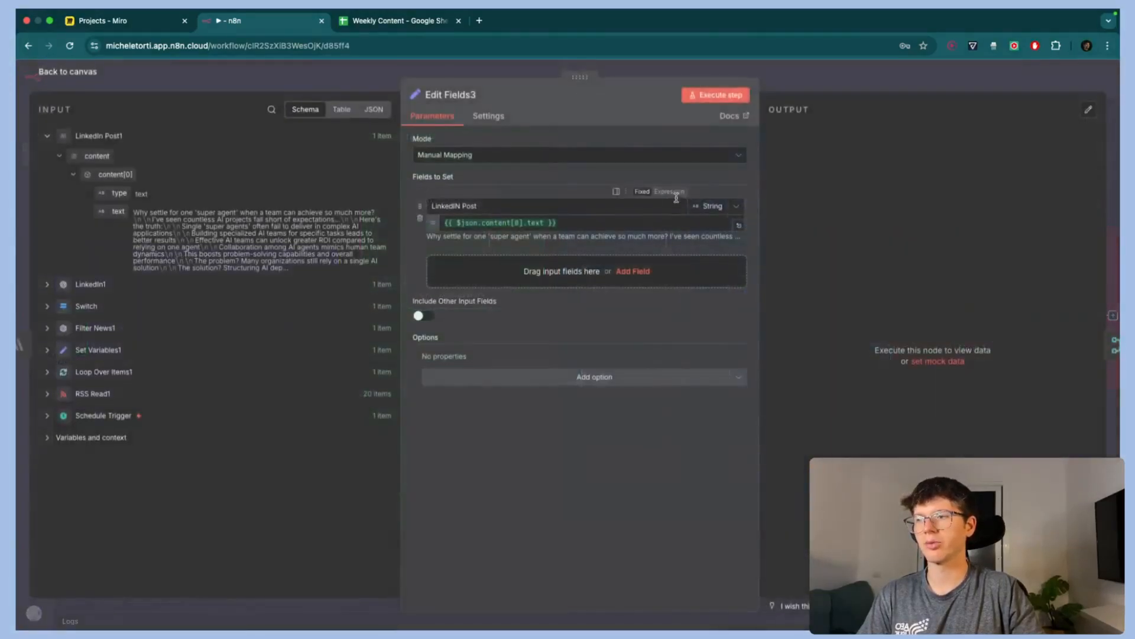
{"action": "left_click", "coordinate": [826, 80]}
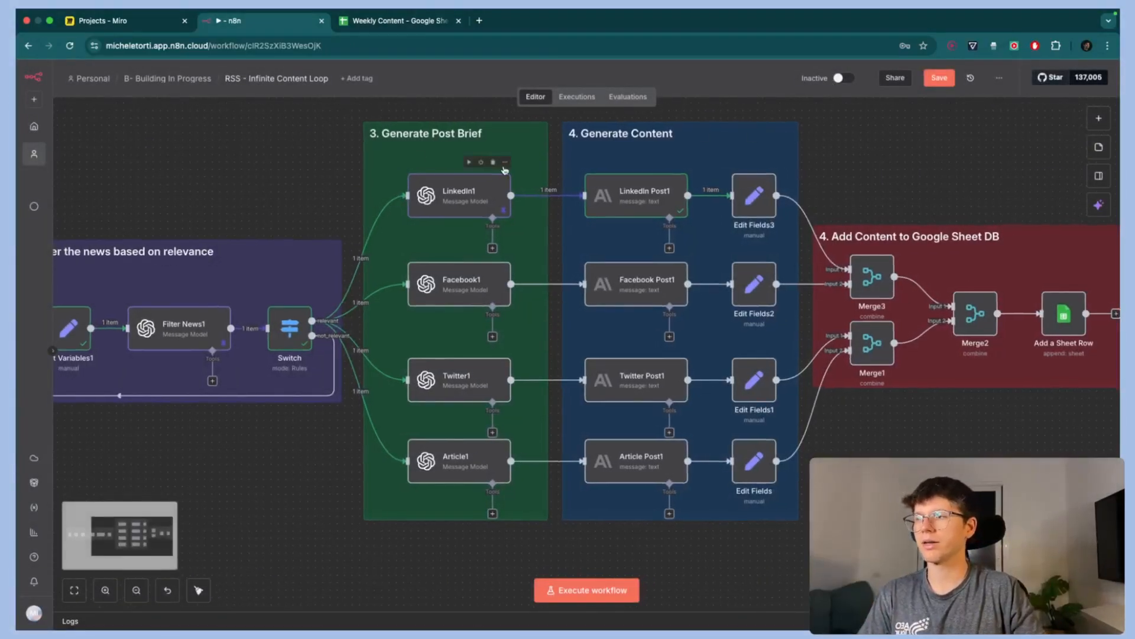
{"action": "left_click_drag", "start_coordinate": [265, 152], "coordinate": [691, 230]}
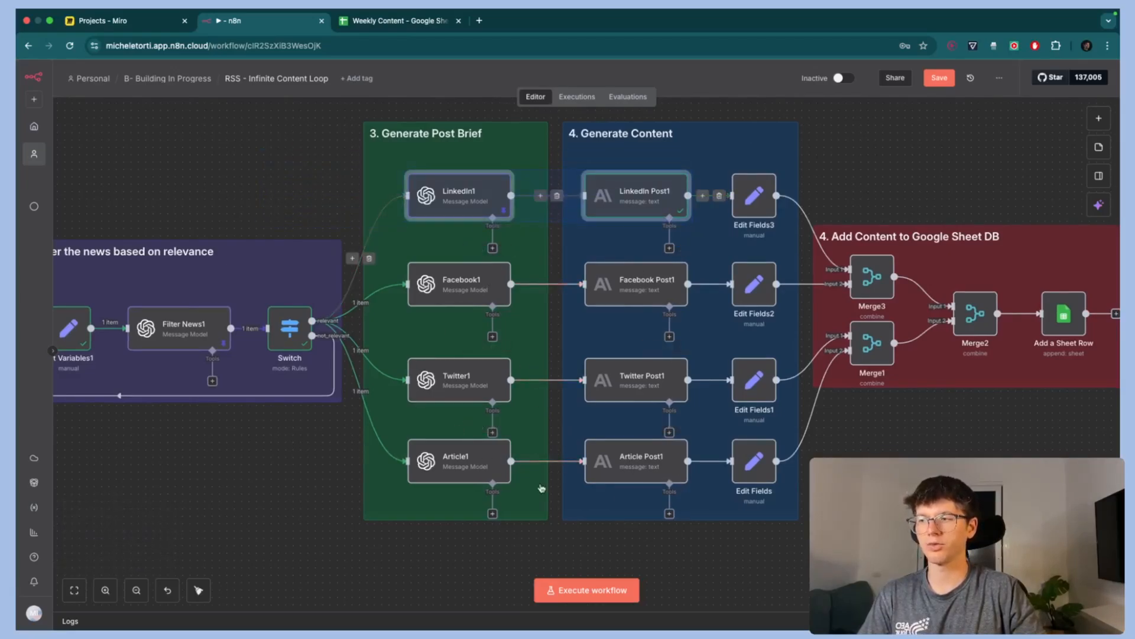
{"action": "left_click", "coordinate": [662, 542]}
{"action": "scroll", "coordinate": [663, 542], "scroll_direction": "right", "scroll_amount": 2}
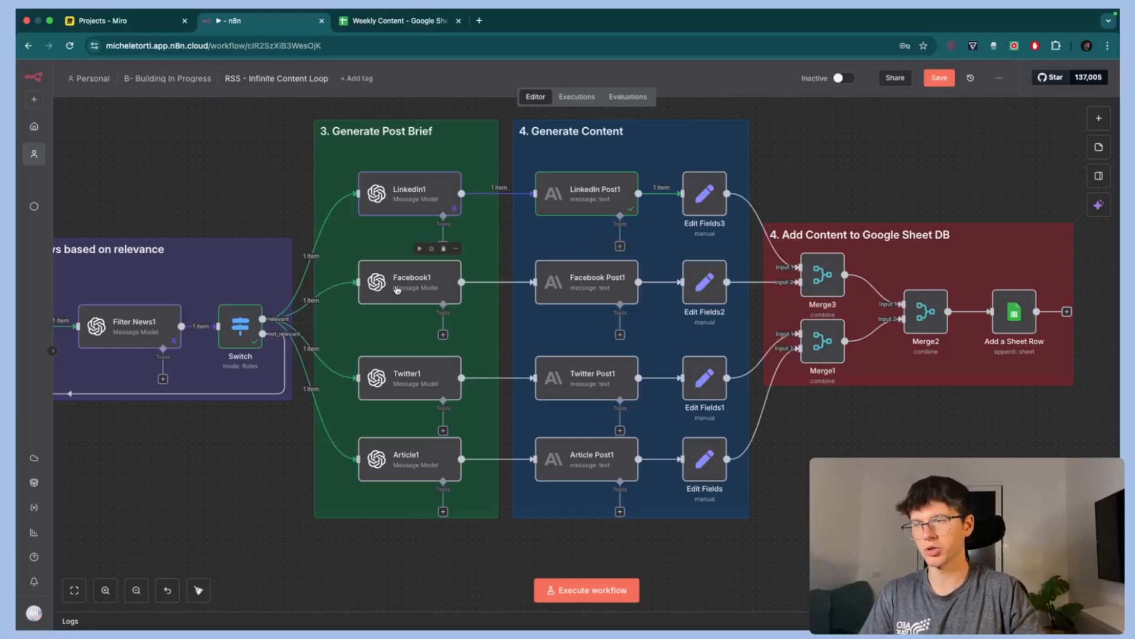
- Review the field name and mapped text expression in each of the four Edit Fields nodes, from LinkedIn down to article
{"action": "double_click", "coordinate": [700, 201]}
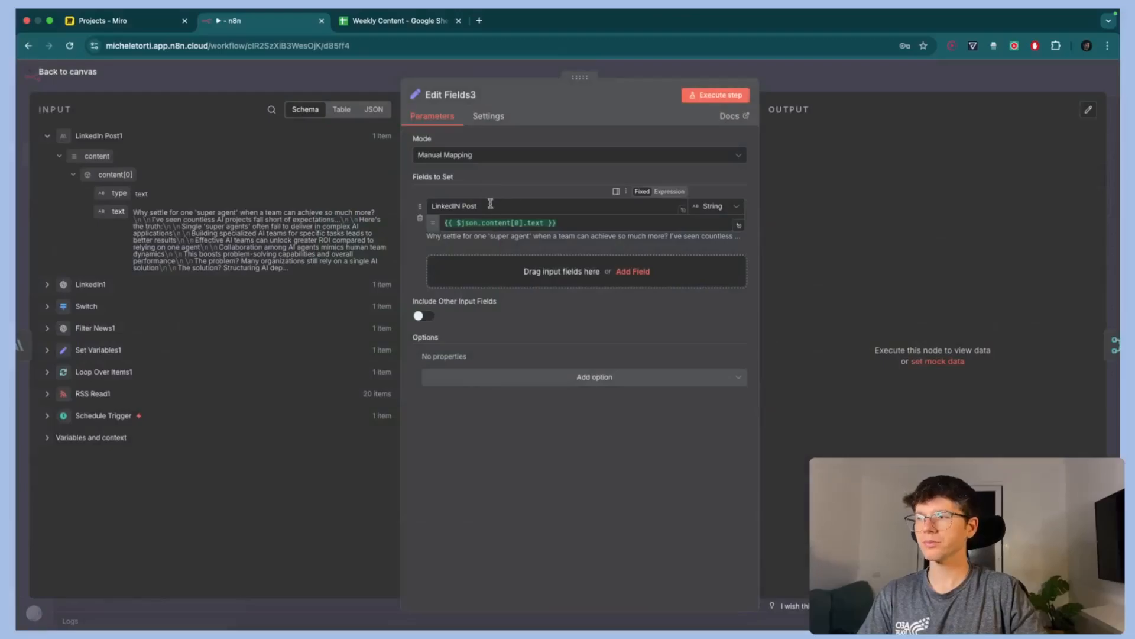
{"action": "key", "text": "Escape"}
{"action": "double_click", "coordinate": [702, 299]}
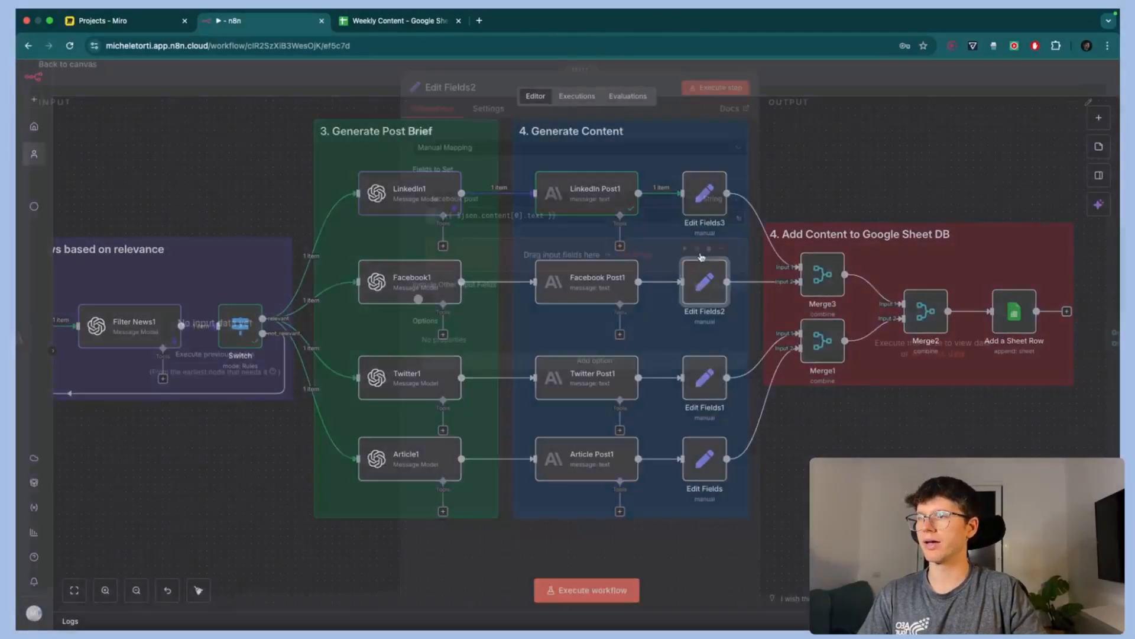
{"action": "key", "text": "Escape"}
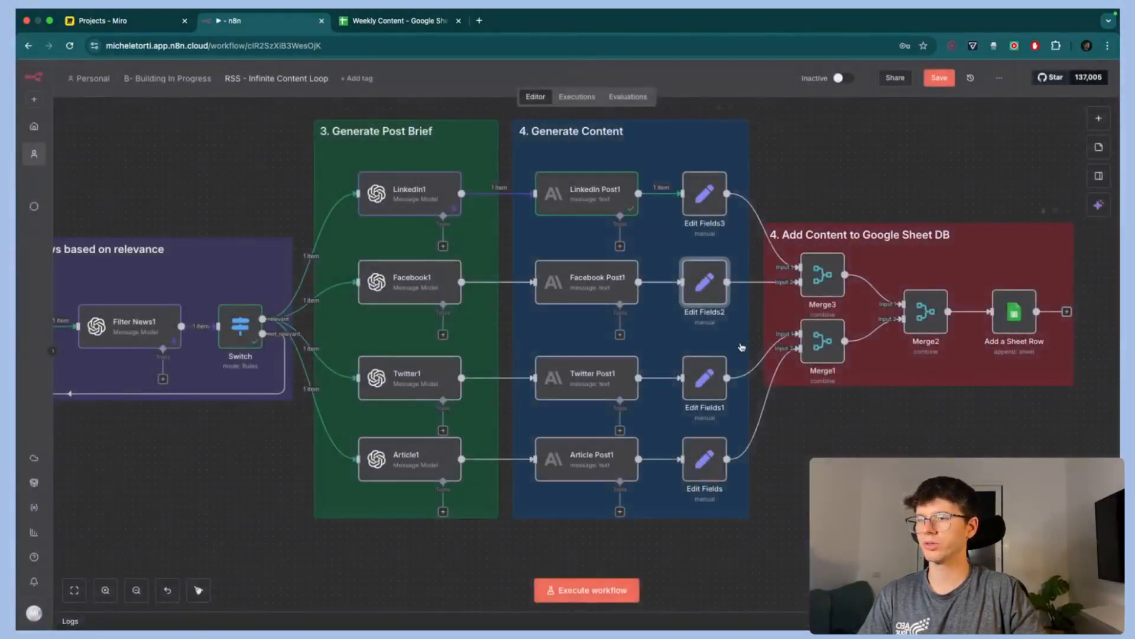
{"action": "double_click", "coordinate": [704, 381]}
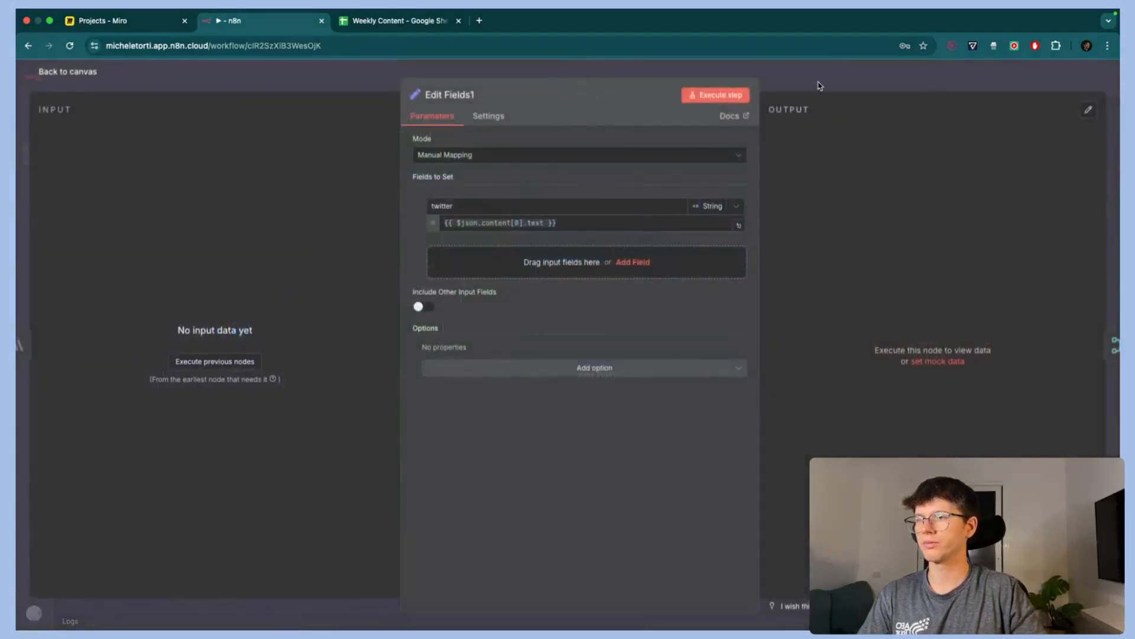
{"action": "key", "text": "Escape"}
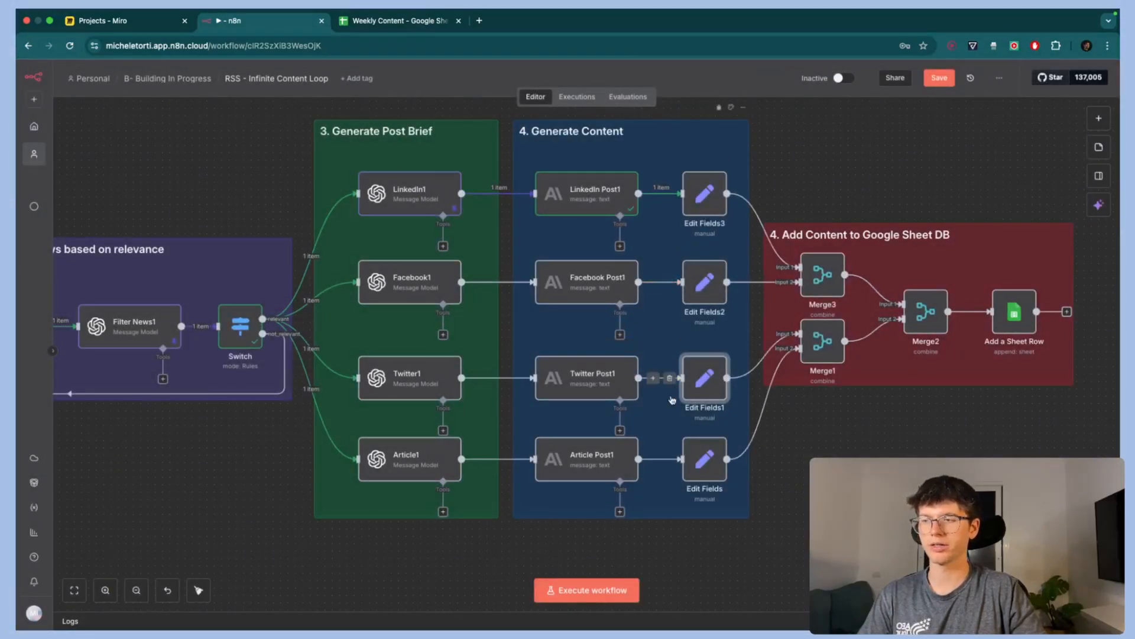
{"action": "double_click", "coordinate": [704, 459]}
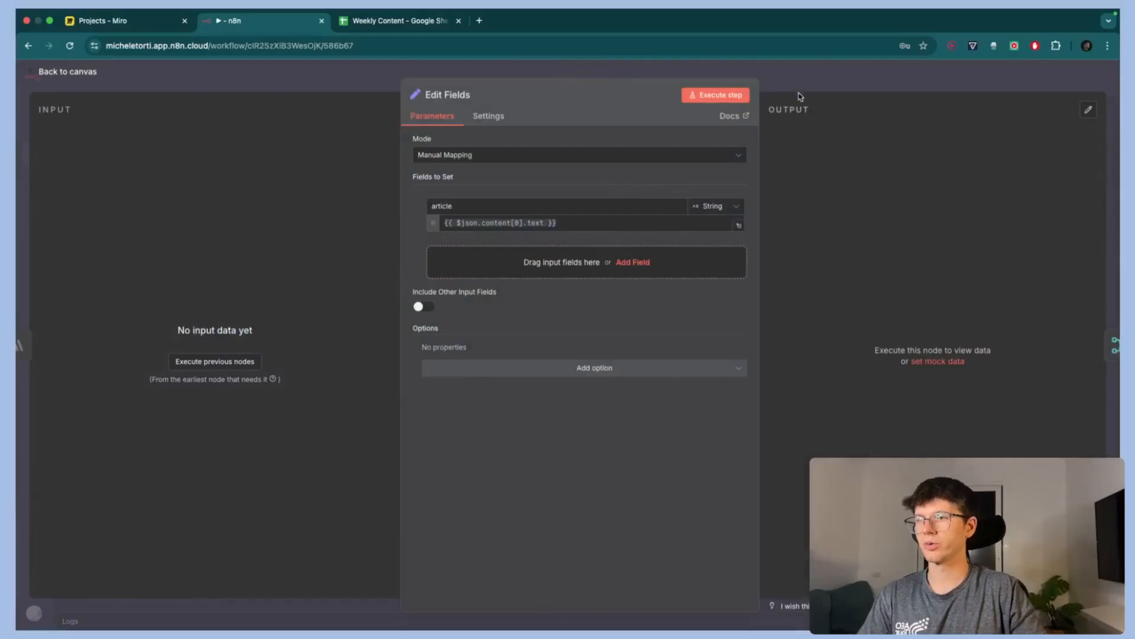
{"action": "key", "text": "Escape"}
- Look over the workflow's content and merge sections, check the Weekly Content Google Sheet, and return to the n8n canvas
{"action": "scroll", "coordinate": [739, 260], "scroll_direction": "right", "scroll_amount": 3}
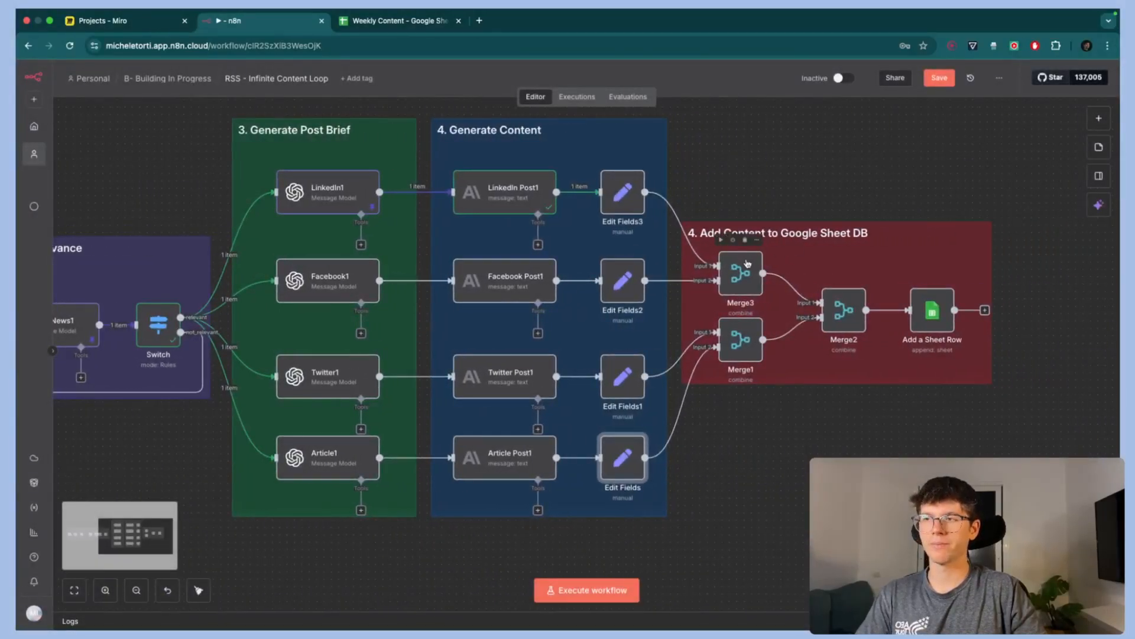
{"action": "scroll", "coordinate": [751, 167], "scroll_direction": "down", "scroll_amount": 3}
{"action": "scroll", "coordinate": [750, 168], "scroll_direction": "left", "scroll_amount": 3}
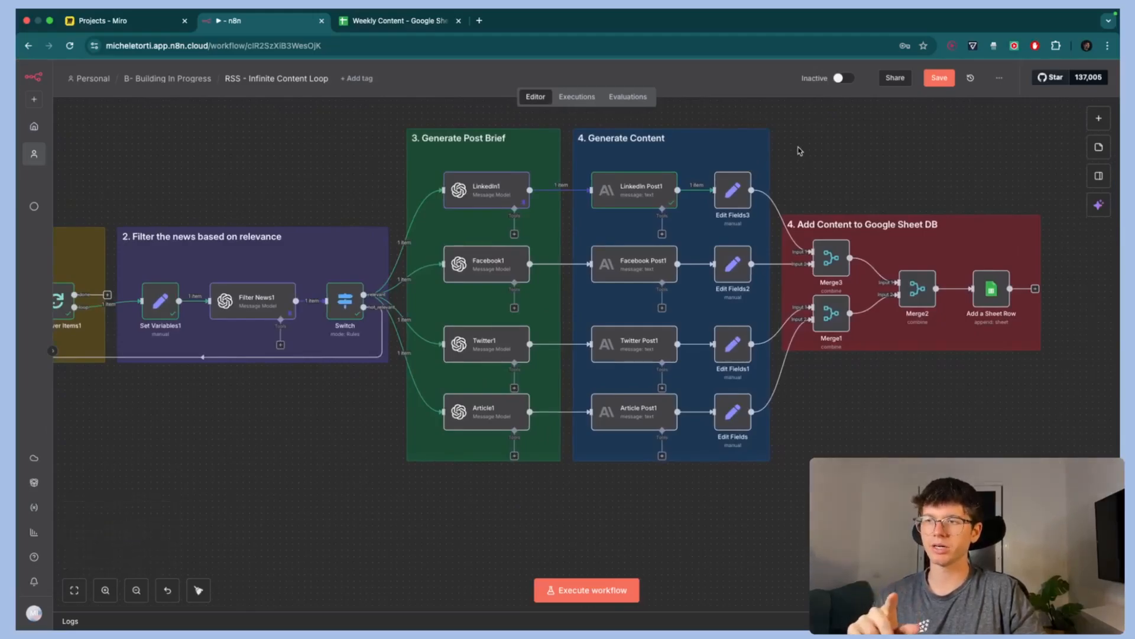
{"action": "scroll", "coordinate": [799, 151], "scroll_direction": "left", "scroll_amount": 3}
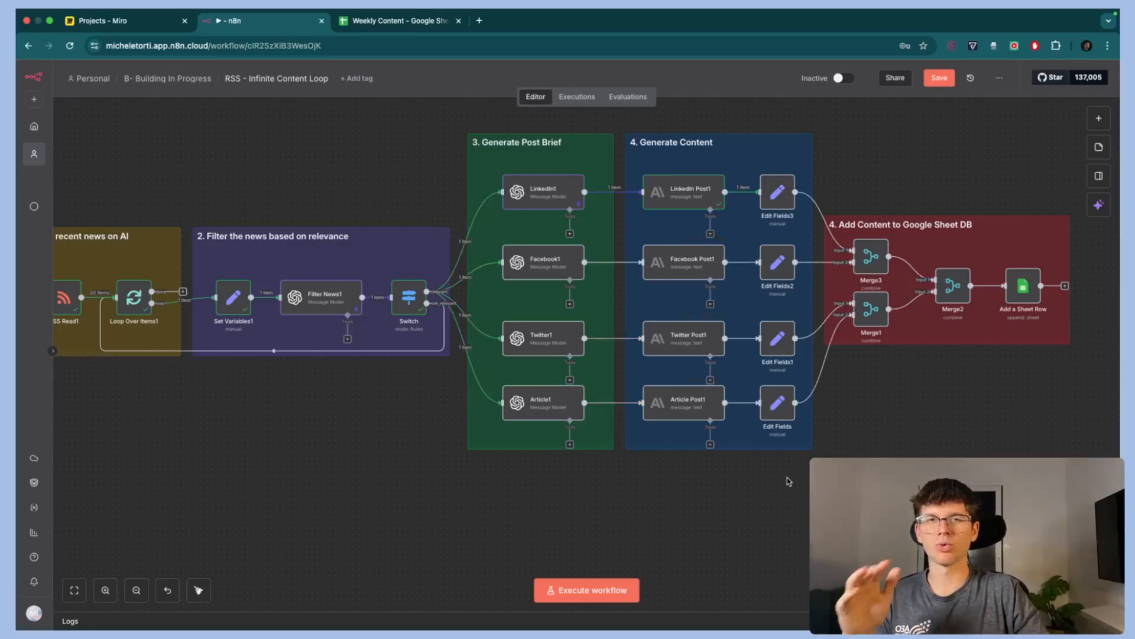
{"action": "left_click", "coordinate": [393, 23]}
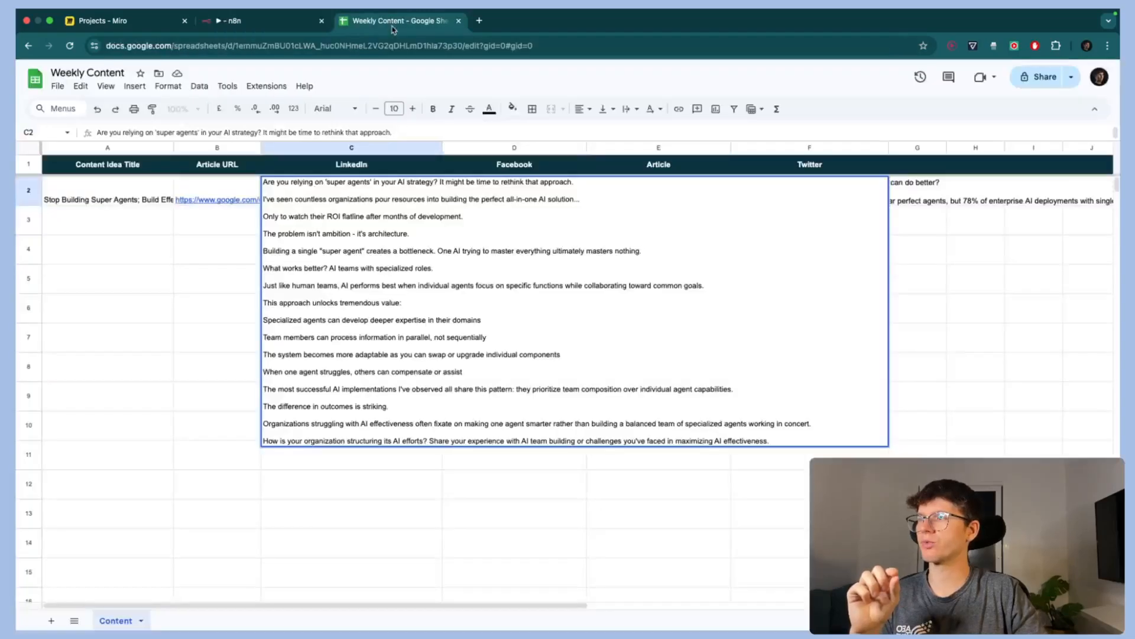
{"action": "left_click", "coordinate": [258, 24]}
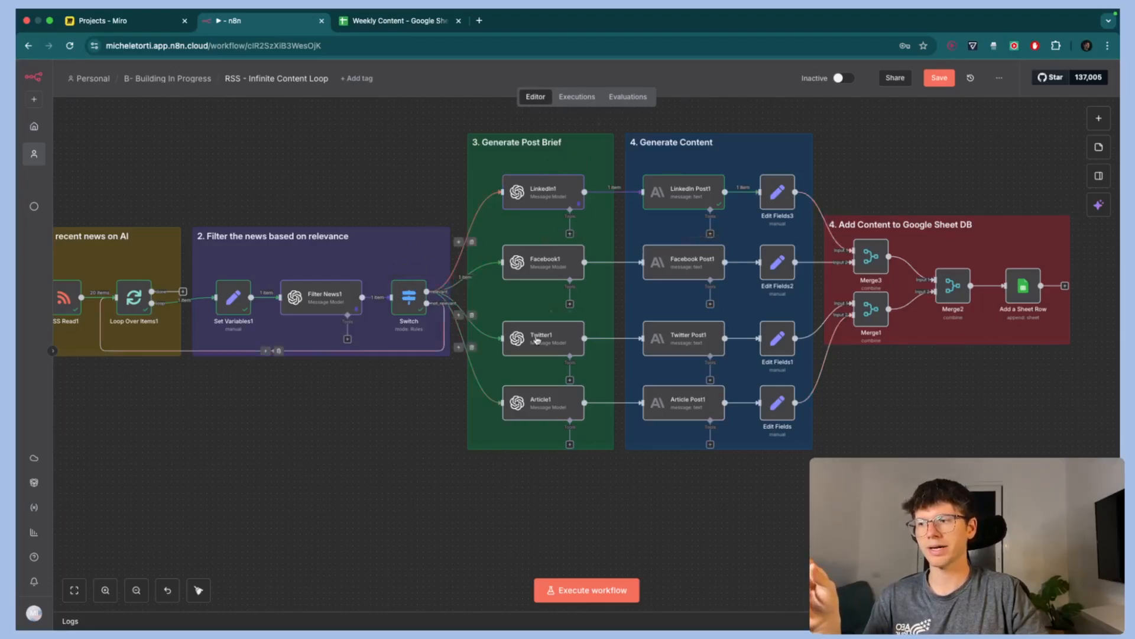
{"action": "scroll", "coordinate": [565, 479], "scroll_direction": "up", "scroll_amount": 2}
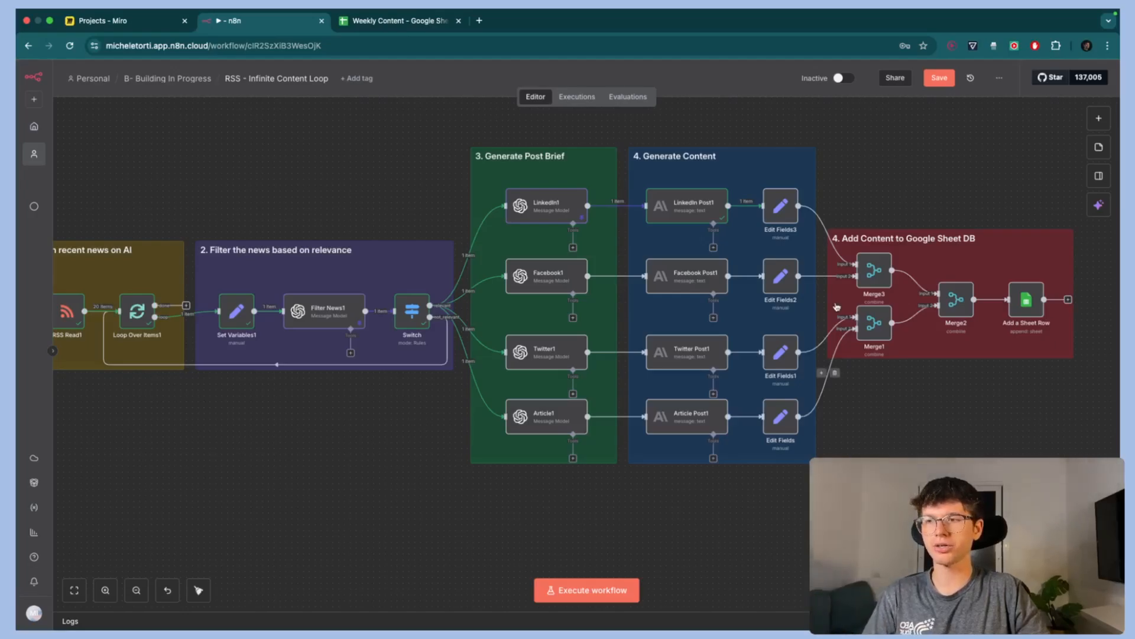
- Check the field mapping in Edit Fields3 and the generated text output of LinkedIn Post1, closing each node
{"action": "double_click", "coordinate": [780, 211]}
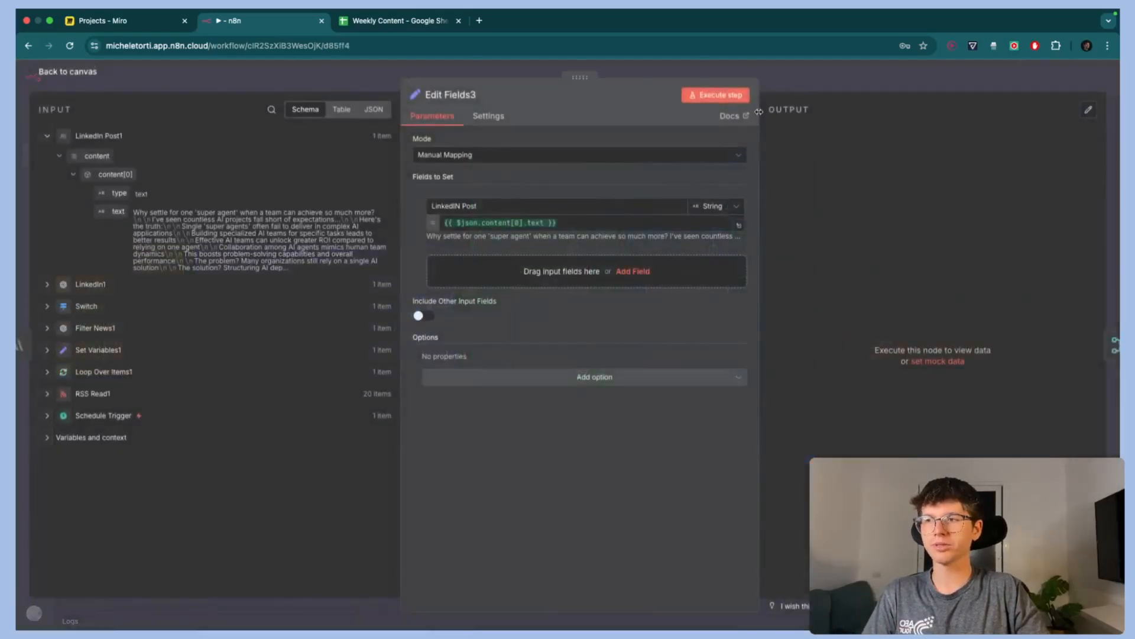
{"action": "key", "text": "Escape"}
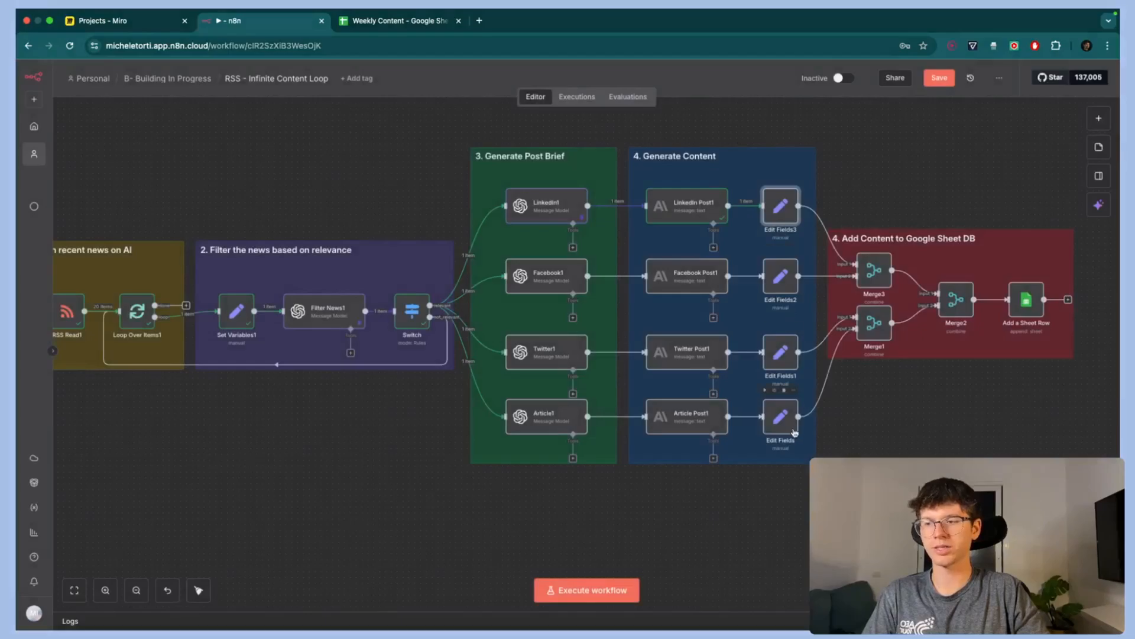
{"action": "double_click", "coordinate": [695, 210]}
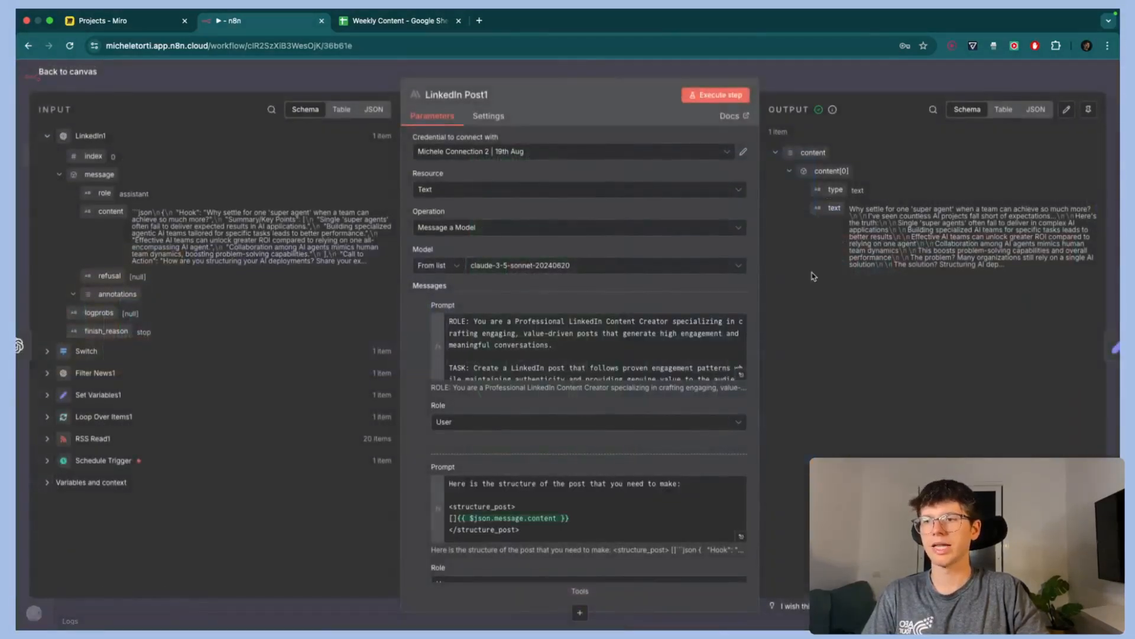
{"action": "left_click", "coordinate": [827, 73]}
- Review the combine settings of the Merge3, Merge1 and Merge2 nodes in the Google Sheet section
{"action": "scroll", "coordinate": [757, 343], "scroll_direction": "right", "scroll_amount": 3}
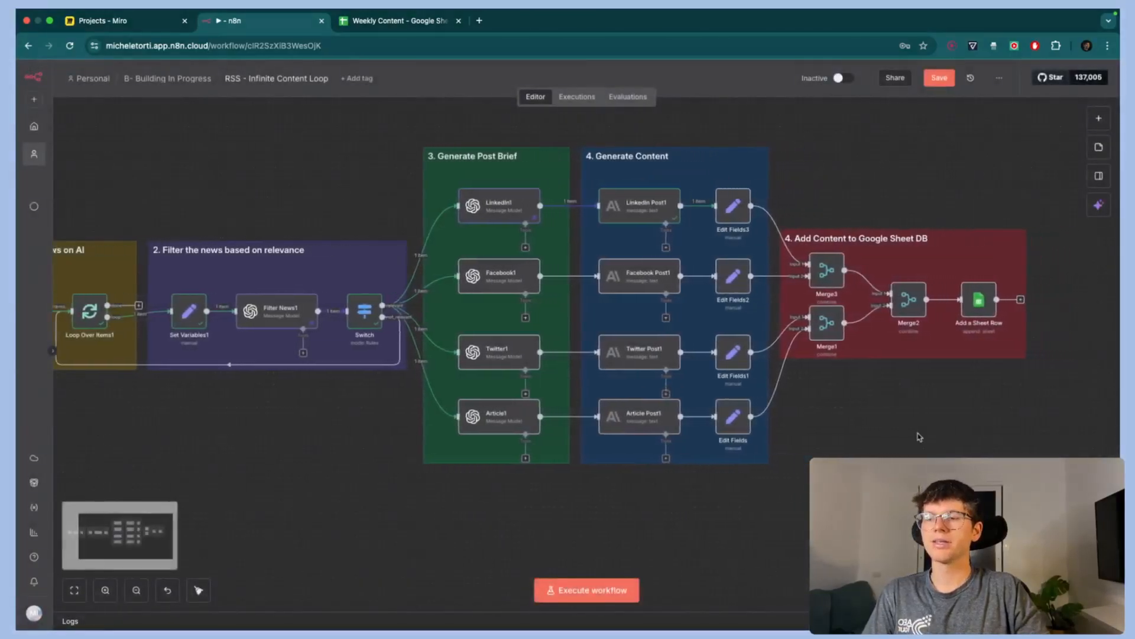
{"action": "double_click", "coordinate": [804, 266]}
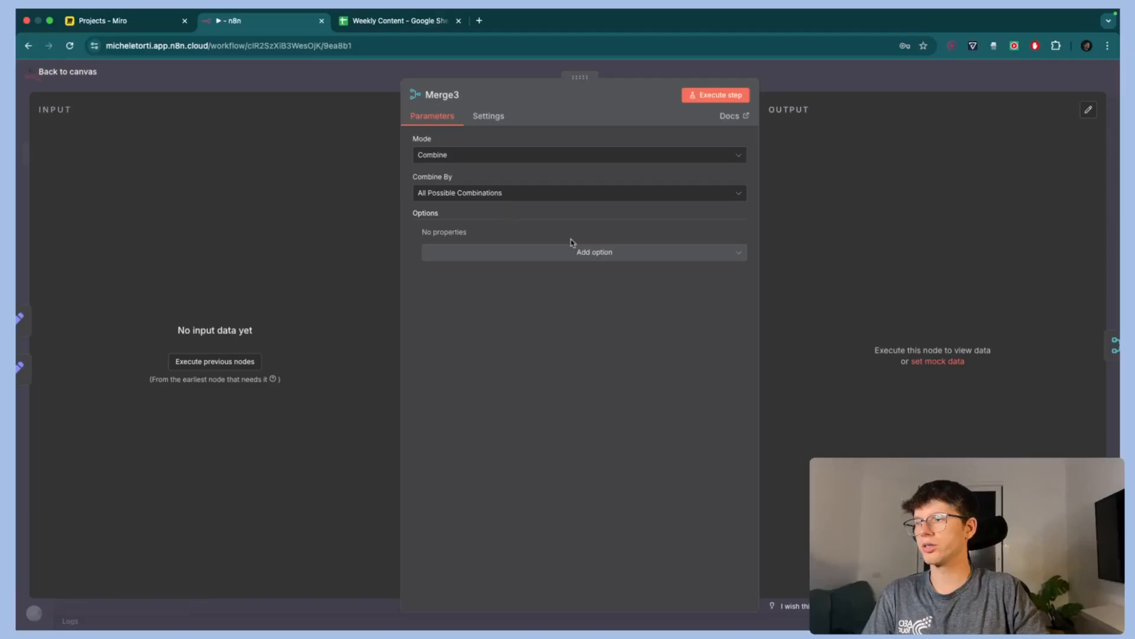
{"action": "left_click", "coordinate": [802, 83]}
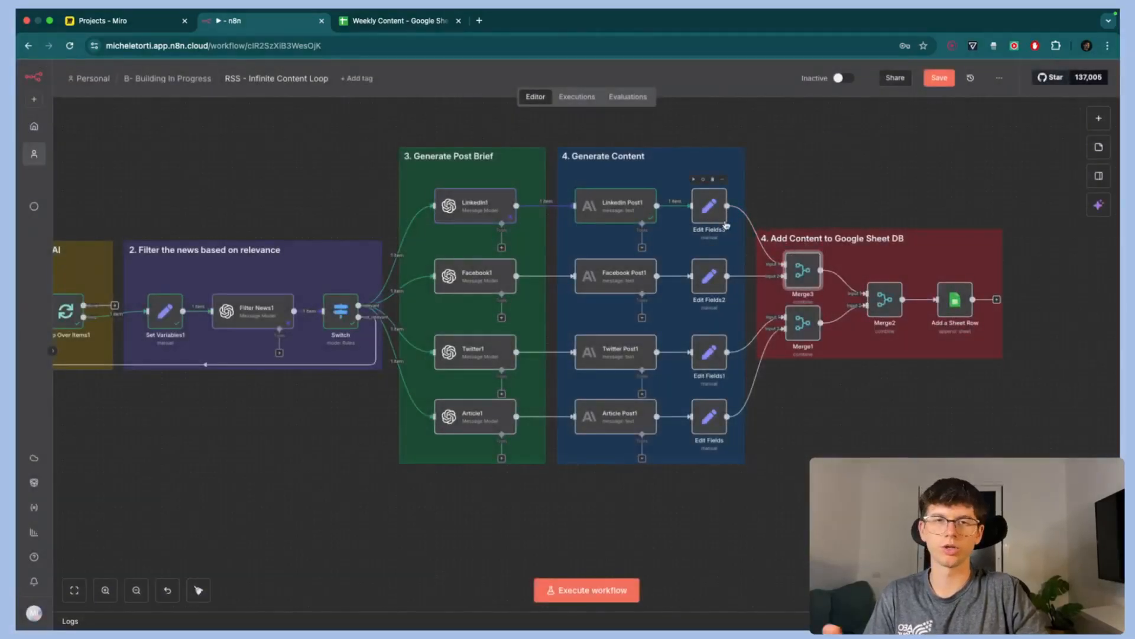
{"action": "double_click", "coordinate": [799, 323]}
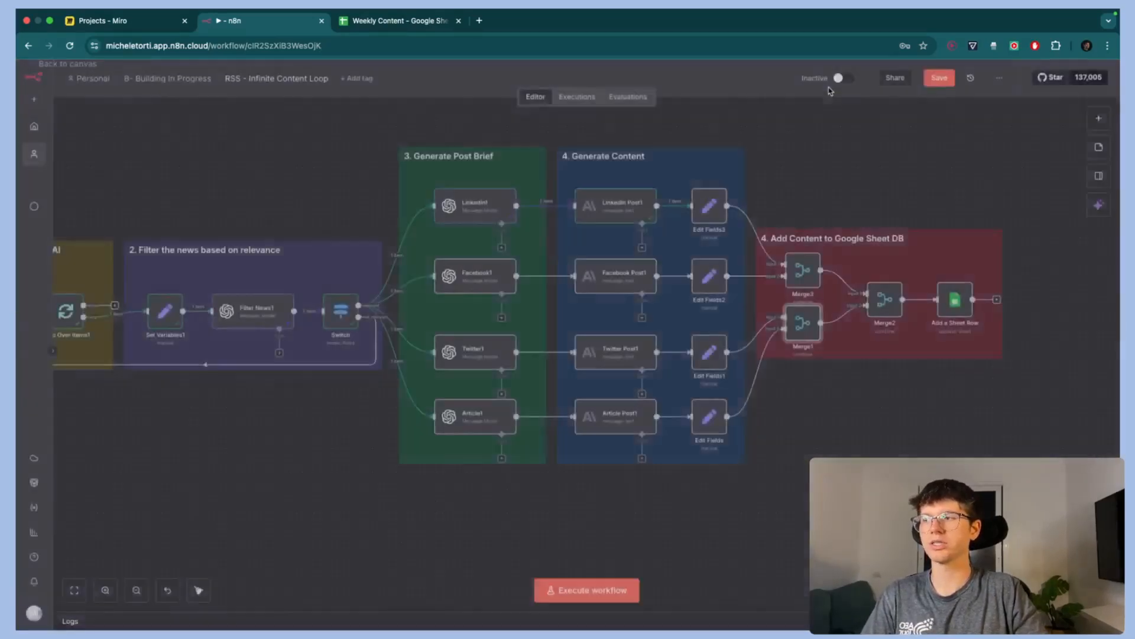
{"action": "left_click", "coordinate": [830, 90]}
{"action": "scroll", "coordinate": [810, 389], "scroll_direction": "right", "scroll_amount": 1}
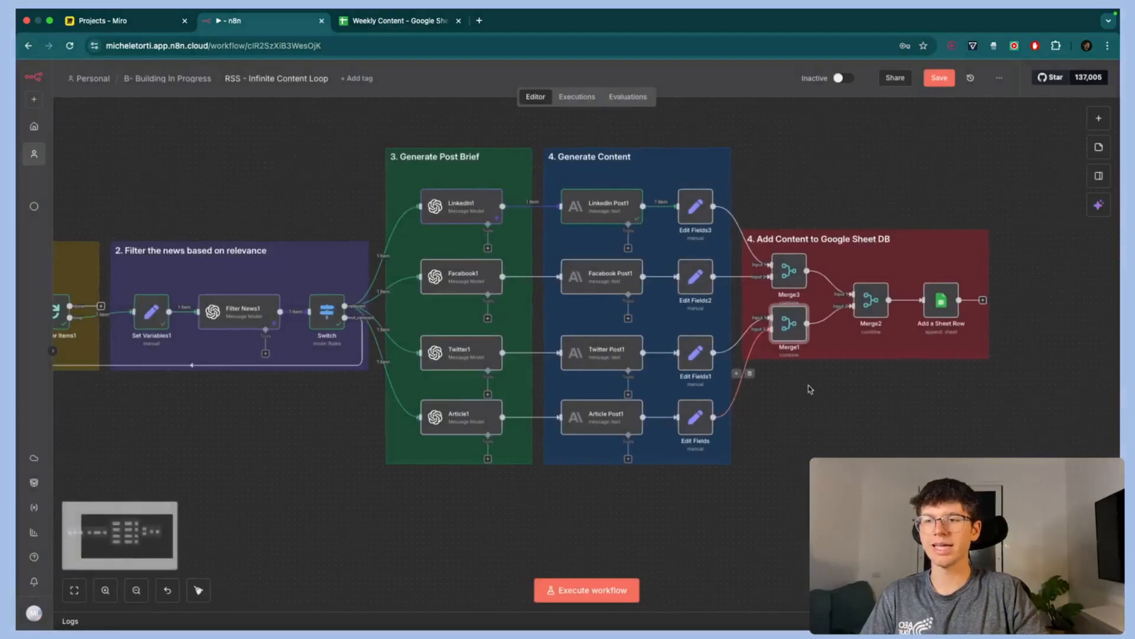
{"action": "scroll", "coordinate": [810, 389], "scroll_direction": "up", "scroll_amount": 3}
{"action": "scroll", "coordinate": [810, 389], "scroll_direction": "right", "scroll_amount": 1}
{"action": "double_click", "coordinate": [815, 289]}
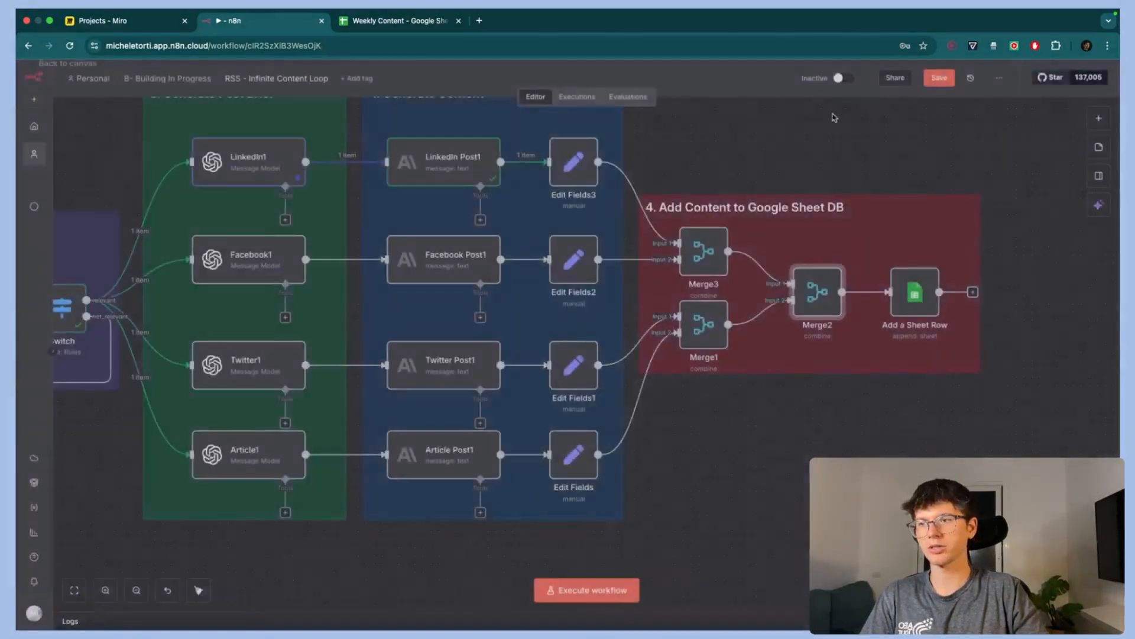
{"action": "left_click", "coordinate": [857, 90]}
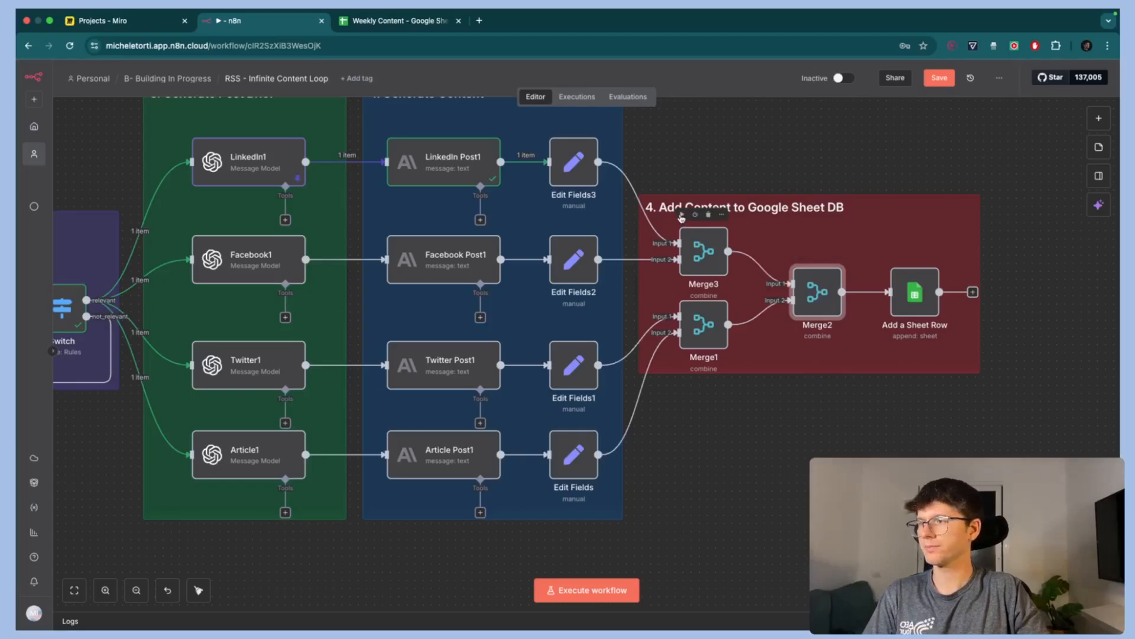
- Run the workflow up to Merge3, inspect its combined LinkedIn and Facebook post output, and close the node
{"action": "left_click", "coordinate": [682, 215]}
{"action": "scroll", "coordinate": [416, 138], "scroll_direction": "left", "scroll_amount": 5}
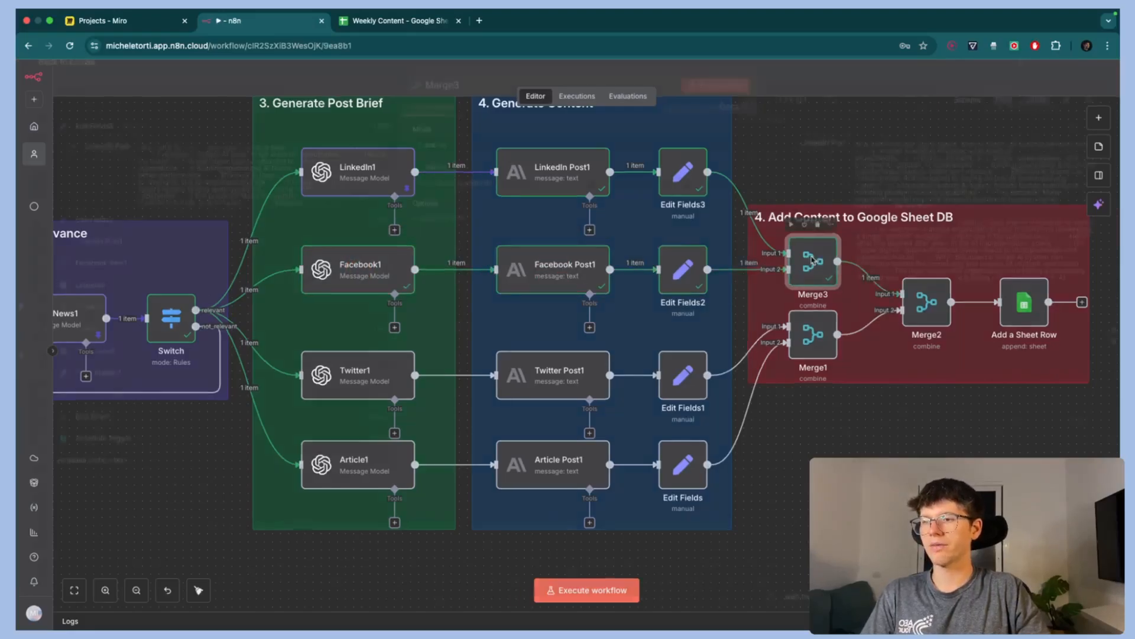
{"action": "double_click", "coordinate": [813, 261]}
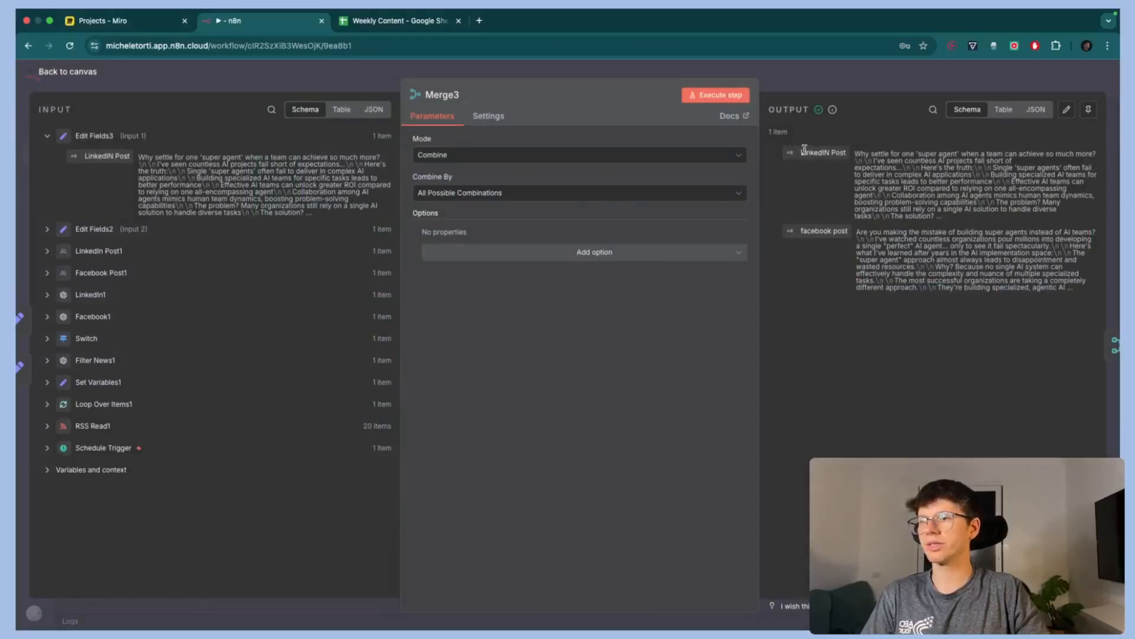
{"action": "left_click", "coordinate": [837, 84]}
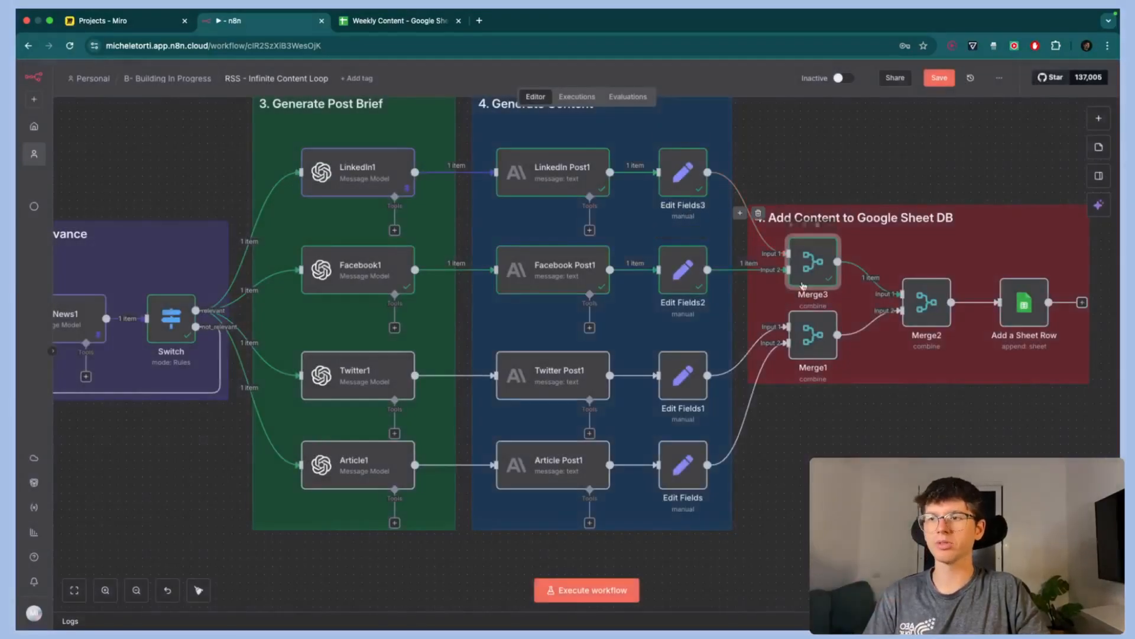
{"action": "double_click", "coordinate": [801, 258]}
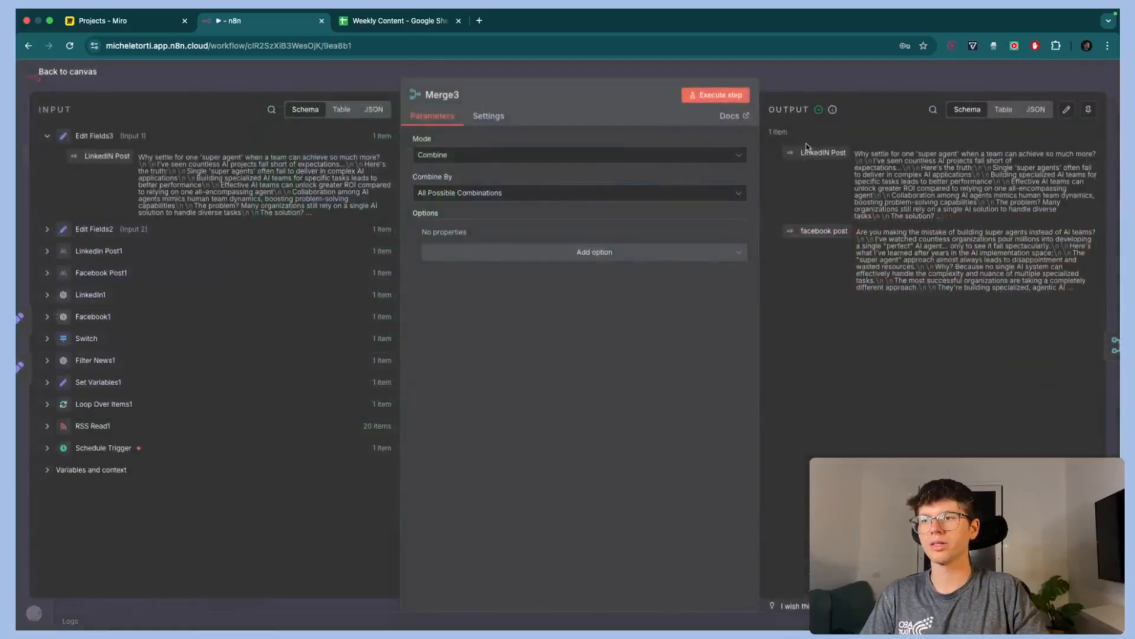
{"action": "left_click", "coordinate": [775, 126]}
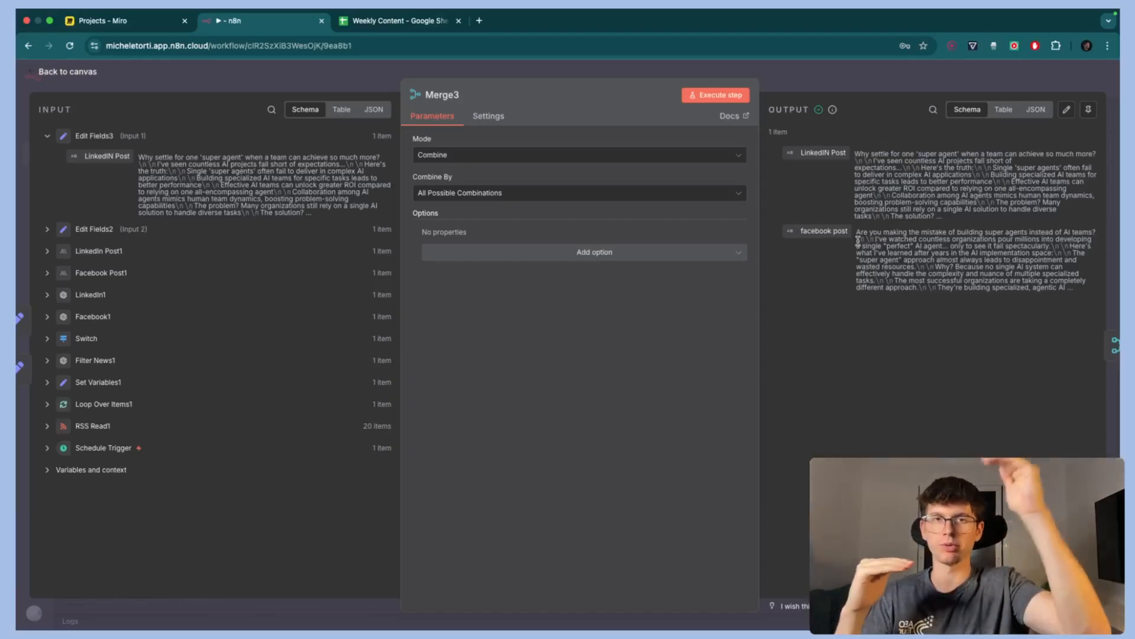
{"action": "left_click", "coordinate": [791, 84]}
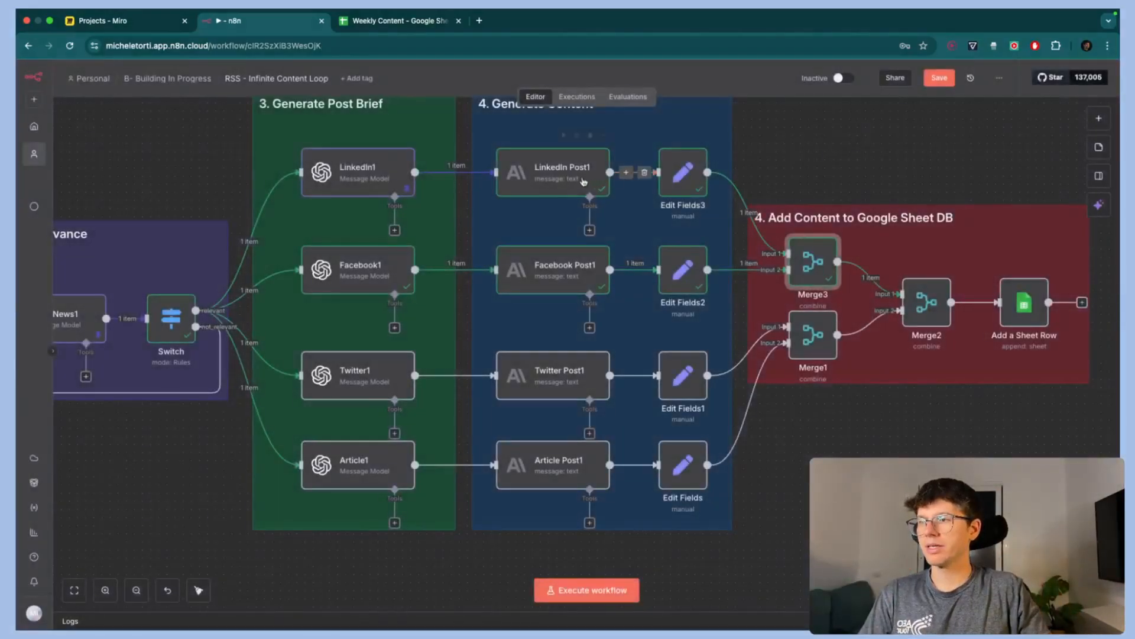
- Pin the output data of the LinkedIn Post1, Facebook1 and Facebook Post1 nodes
{"action": "left_click", "coordinate": [566, 177]}
{"action": "left_click", "coordinate": [369, 271]}
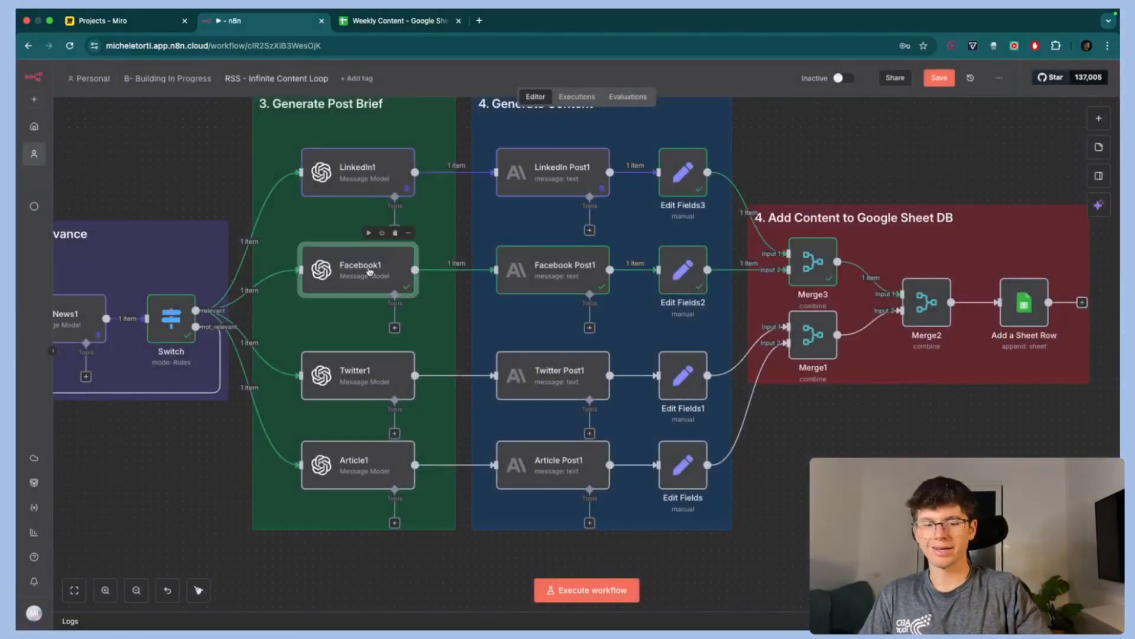
{"action": "left_click", "coordinate": [546, 266]}
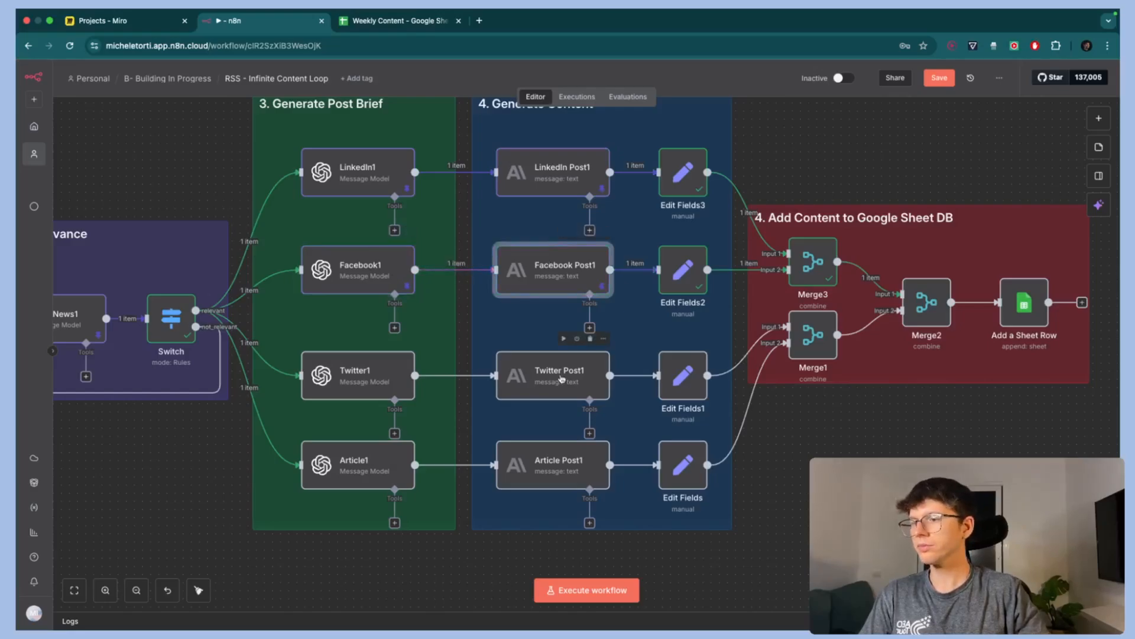
- Run the workflow up to Merge1 and compare its Twitter and article inputs with the combined output
{"action": "left_click", "coordinate": [792, 299]}
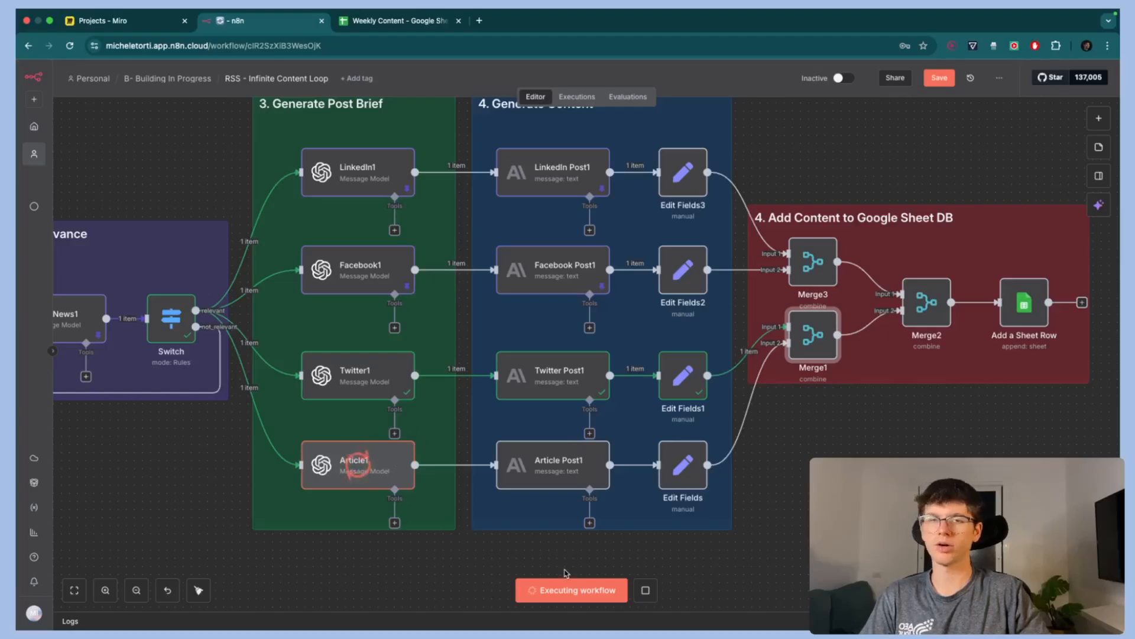
{"action": "double_click", "coordinate": [814, 344]}
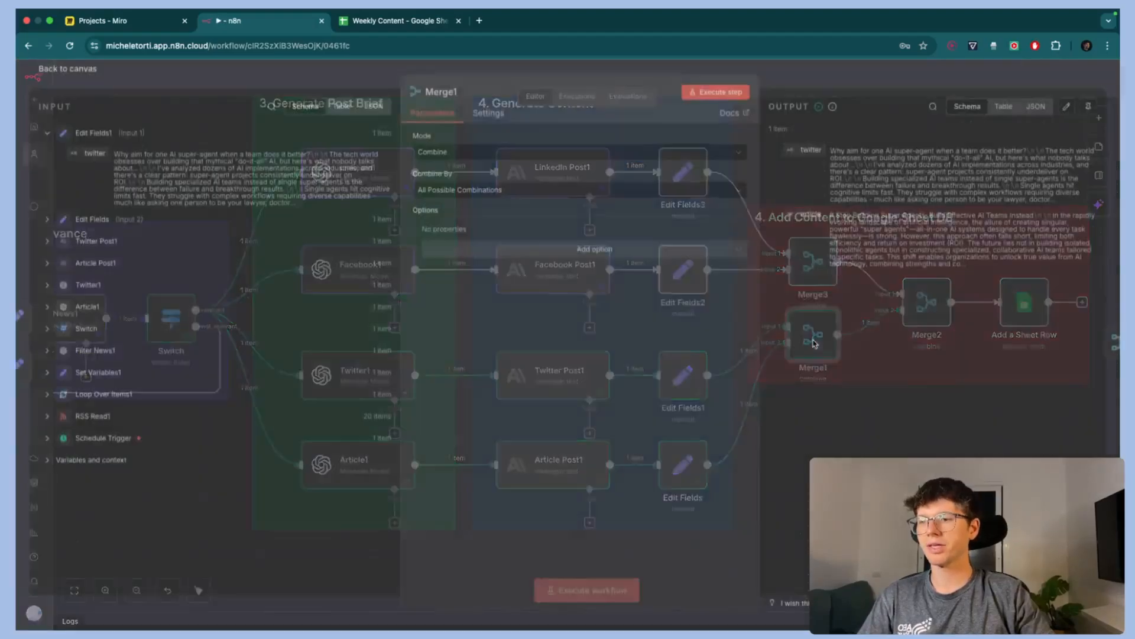
{"action": "left_click", "coordinate": [46, 224]}
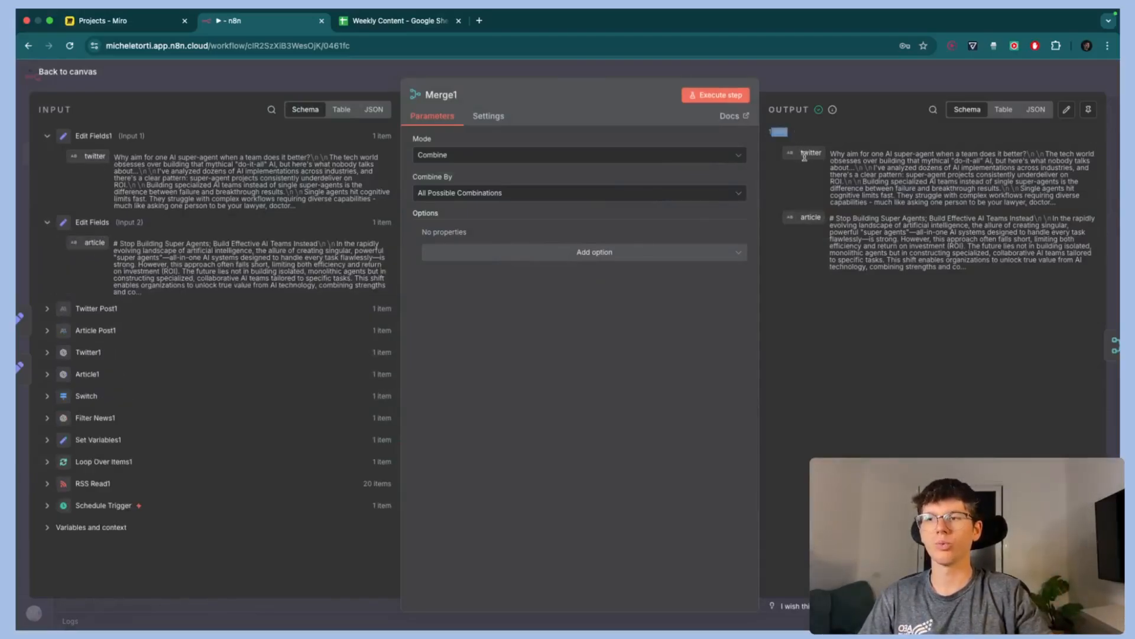
{"action": "left_click", "coordinate": [831, 84]}
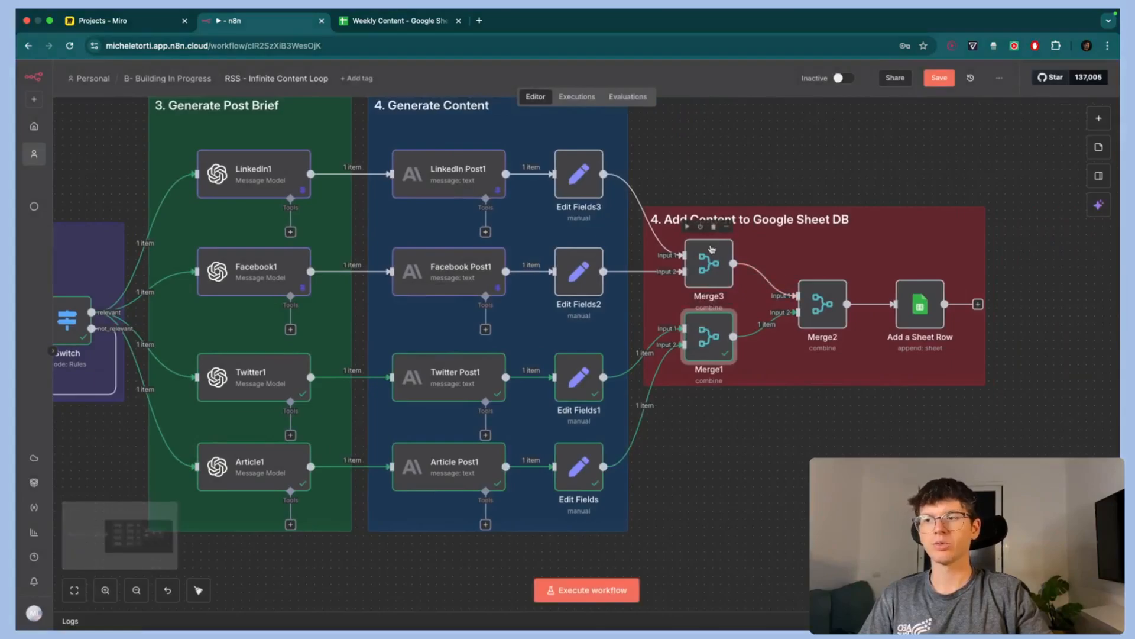
- Pin the output data of the Twitter1, Article1, Twitter Post1 and Article Post1 nodes
{"action": "left_click", "coordinate": [306, 366]}
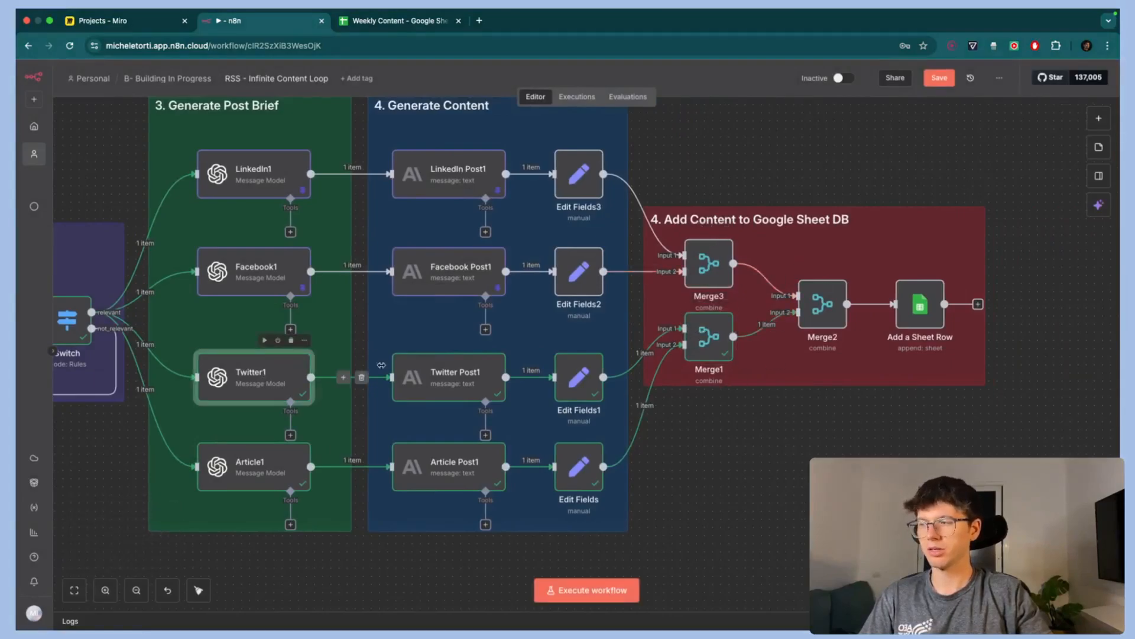
{"action": "left_click", "coordinate": [461, 377]}
{"action": "left_click", "coordinate": [282, 473]}
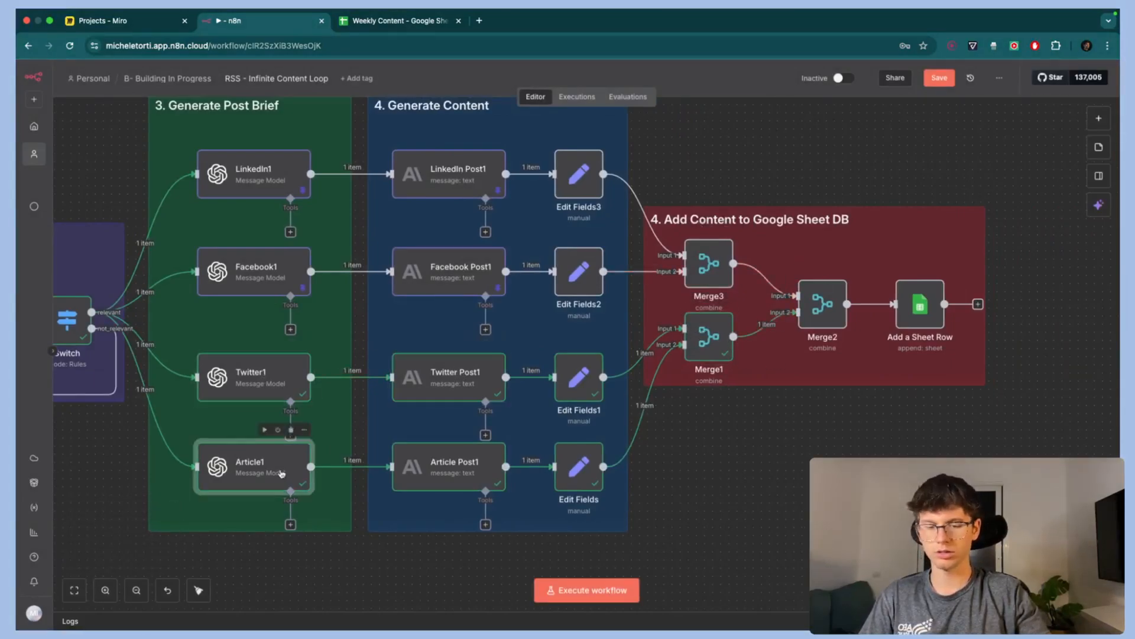
{"action": "left_click", "coordinate": [272, 377]}
{"action": "left_click", "coordinate": [426, 378]}
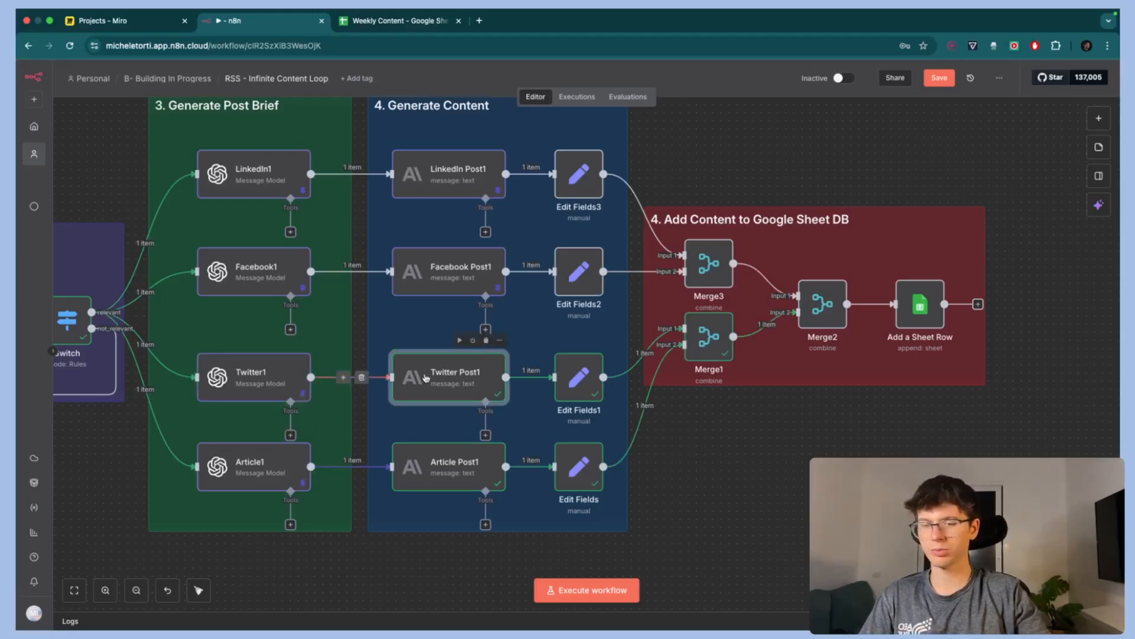
{"action": "left_click", "coordinate": [448, 473]}
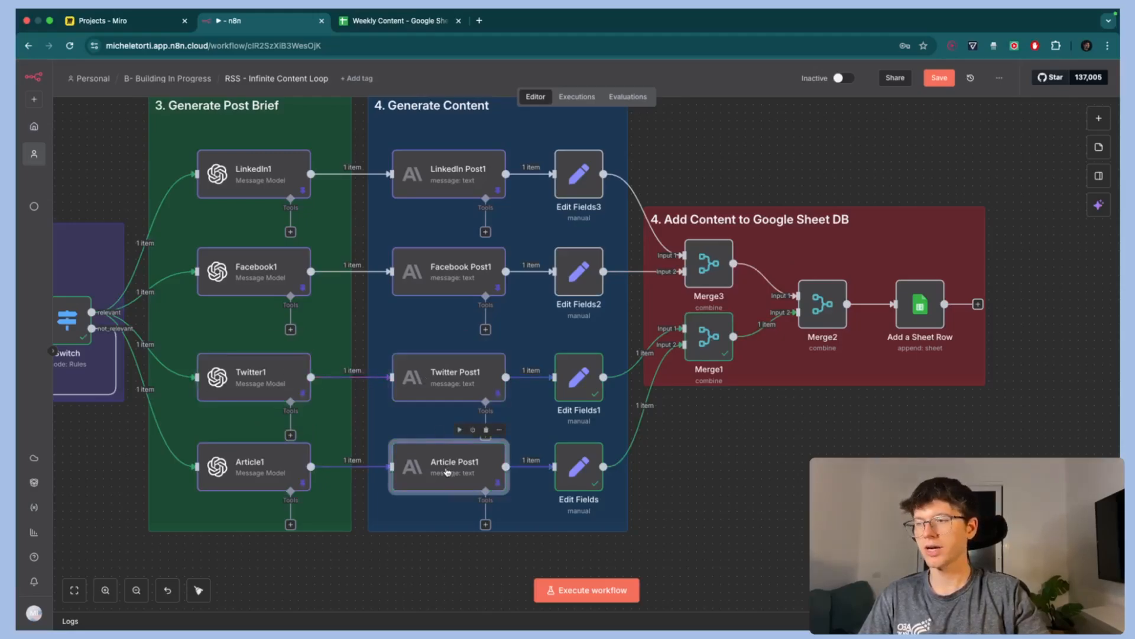
{"action": "left_click", "coordinate": [748, 541]}
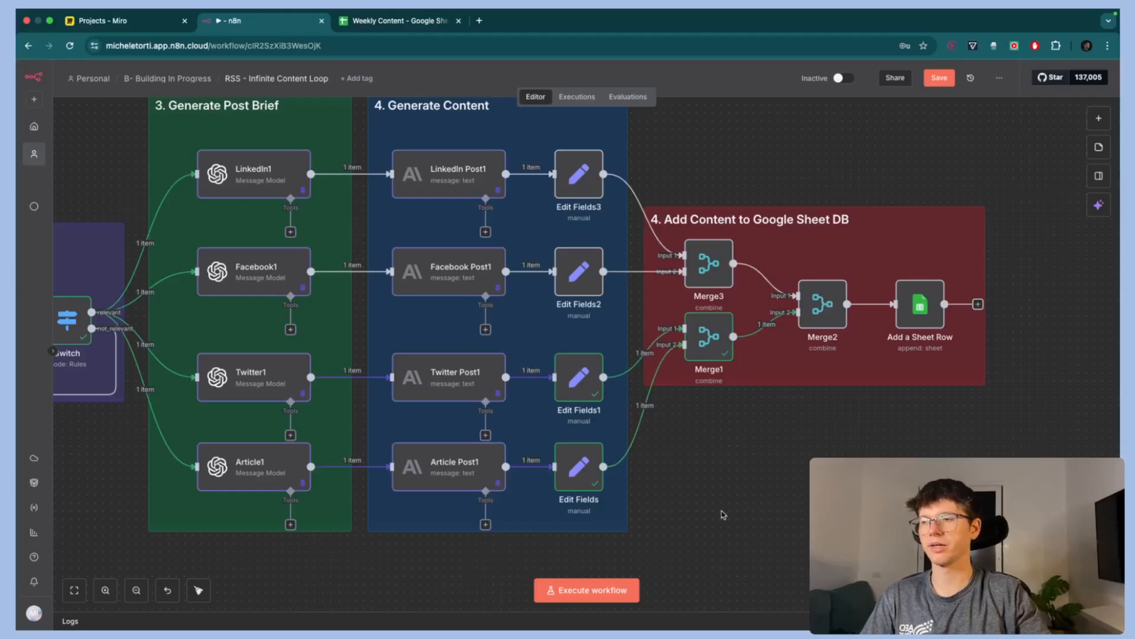
- Open the Merge2 node to check whether it holds data, and return to the canvas
{"action": "scroll", "coordinate": [723, 515], "scroll_direction": "right", "scroll_amount": 2}
{"action": "scroll", "coordinate": [723, 515], "scroll_direction": "up", "scroll_amount": 2}
{"action": "scroll", "coordinate": [733, 494], "scroll_direction": "right", "scroll_amount": 4}
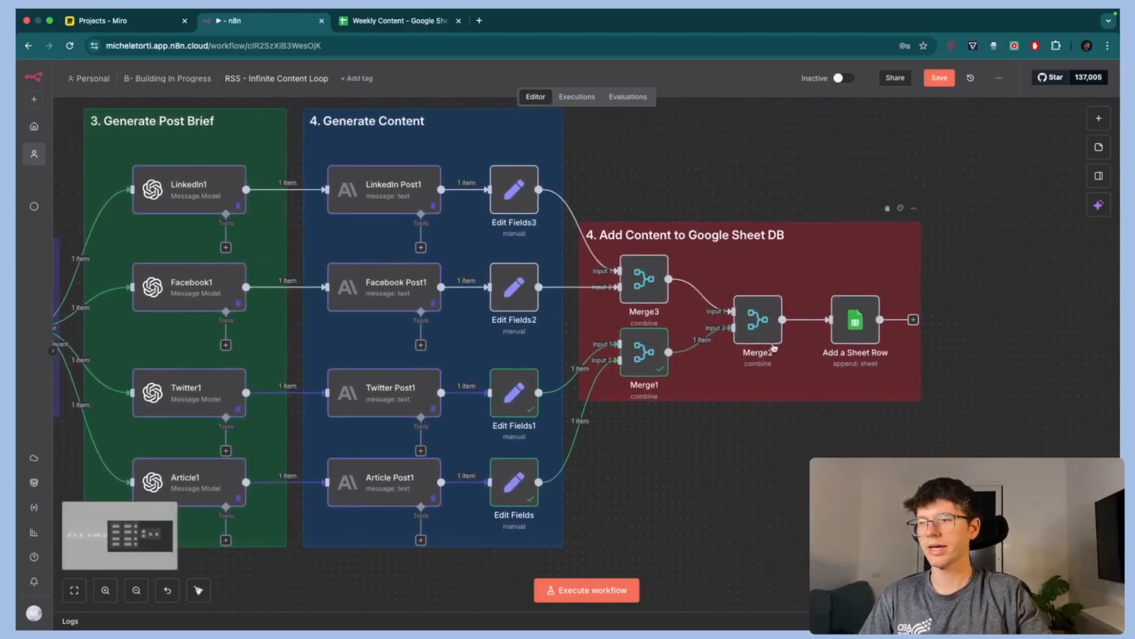
{"action": "double_click", "coordinate": [755, 309]}
{"action": "left_click", "coordinate": [765, 77]}
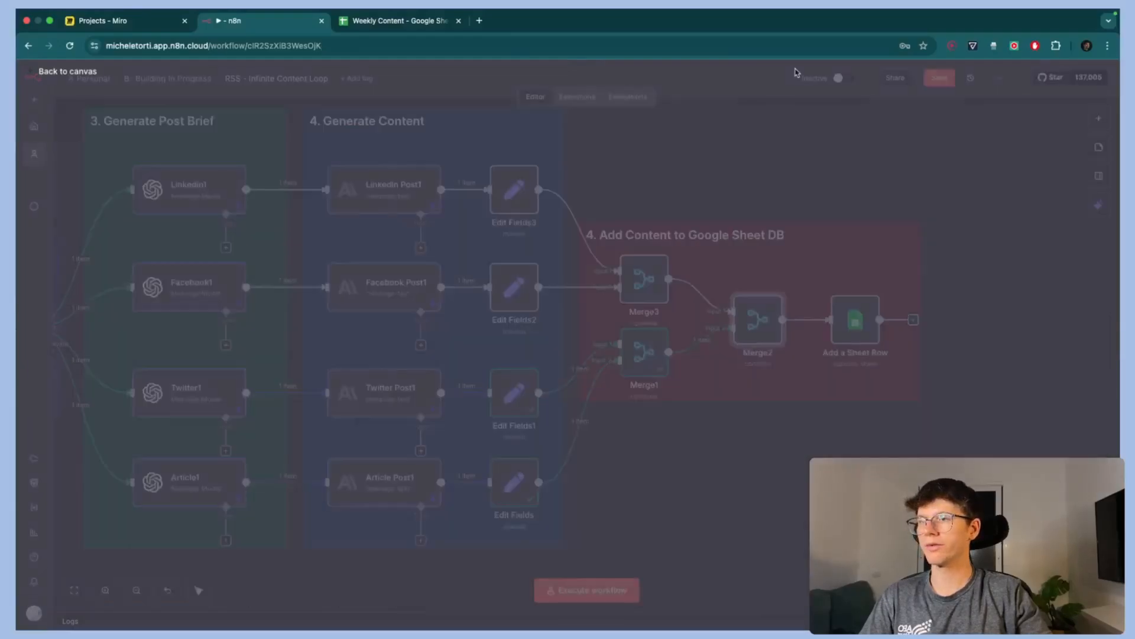
- Run Merge3 and Merge1 in turn on the pinned data, checking each node before closing it
{"action": "double_click", "coordinate": [644, 278]}
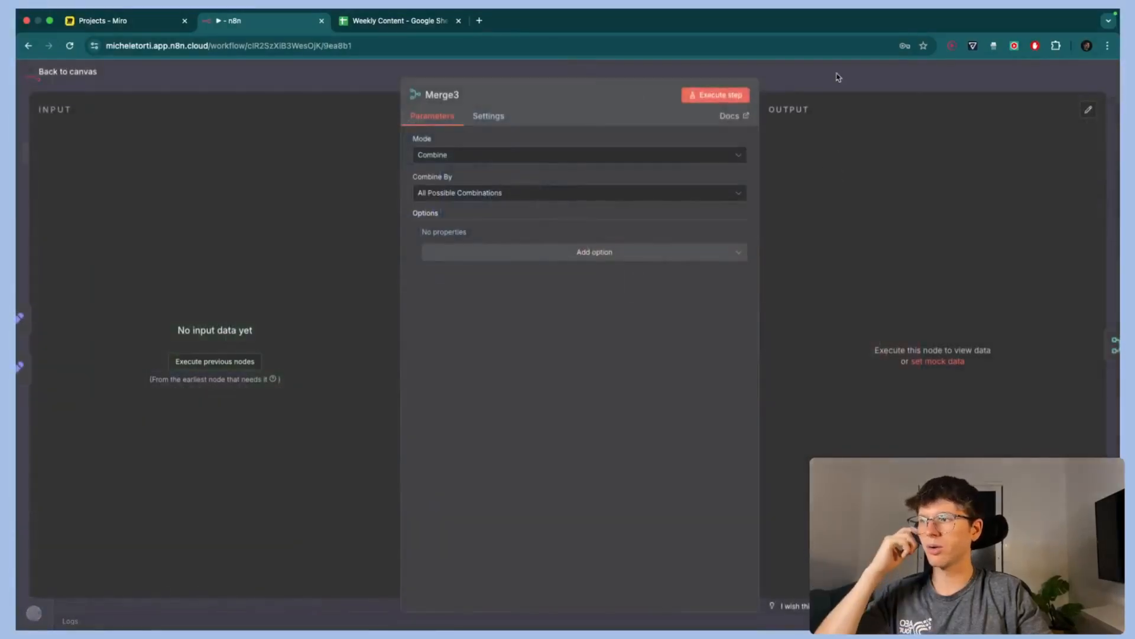
{"action": "left_click", "coordinate": [836, 71]}
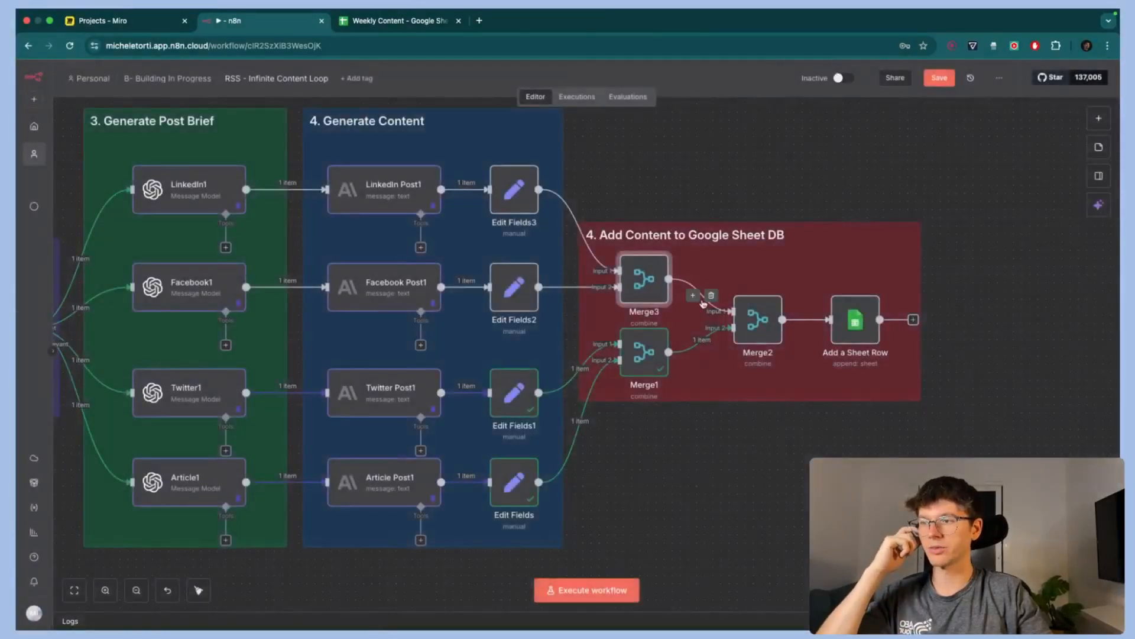
{"action": "double_click", "coordinate": [642, 275]}
{"action": "left_click", "coordinate": [868, 89]}
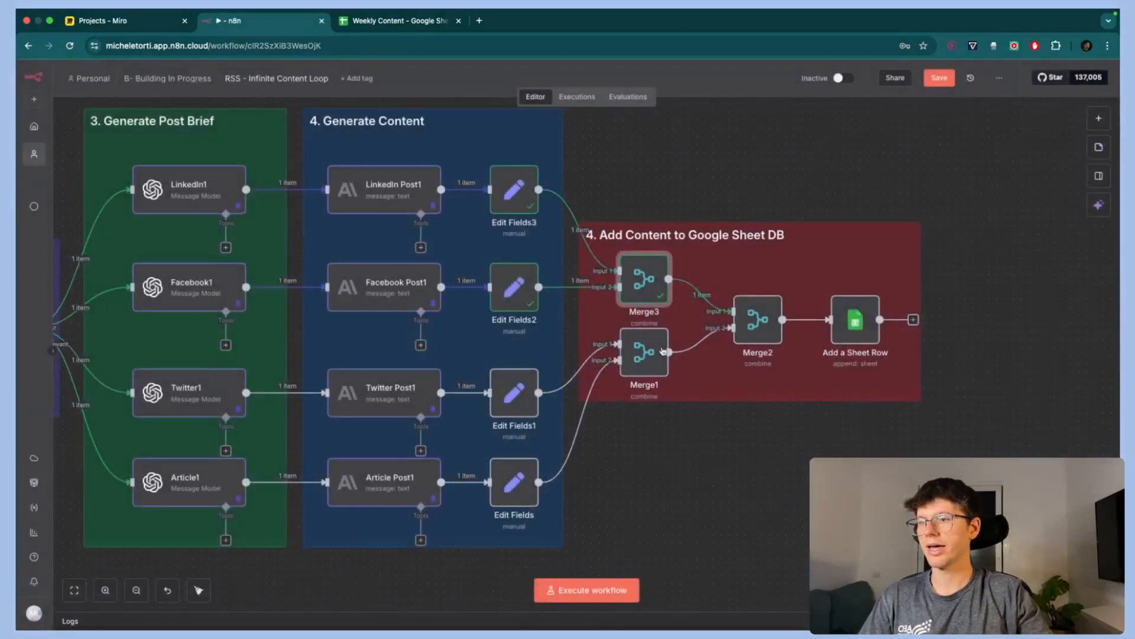
{"action": "double_click", "coordinate": [644, 353]}
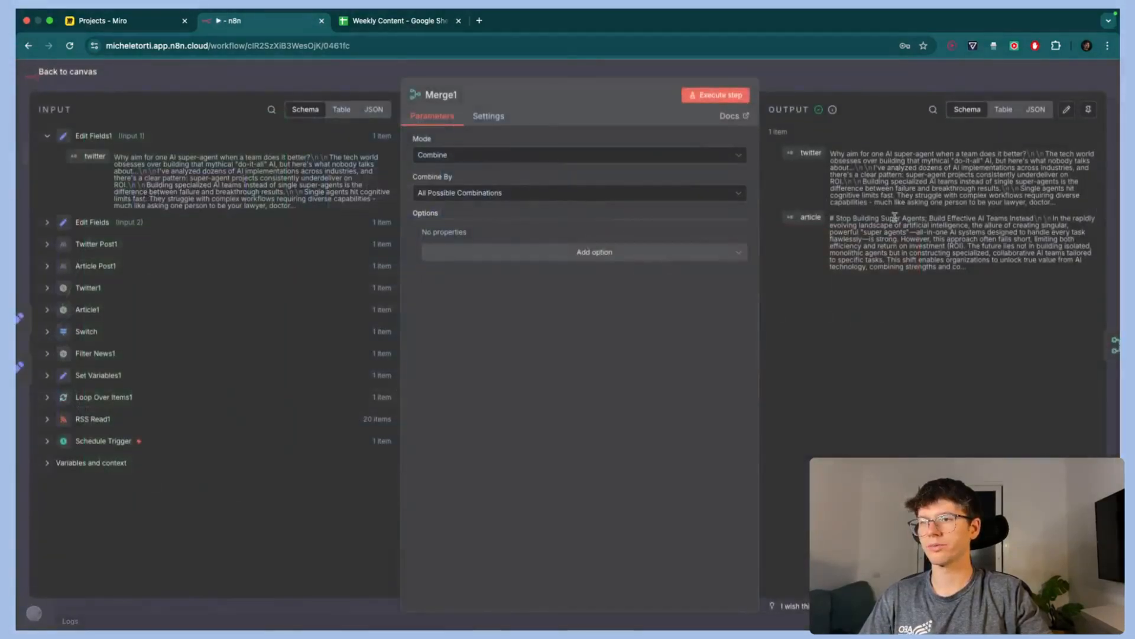
{"action": "left_click", "coordinate": [858, 85]}
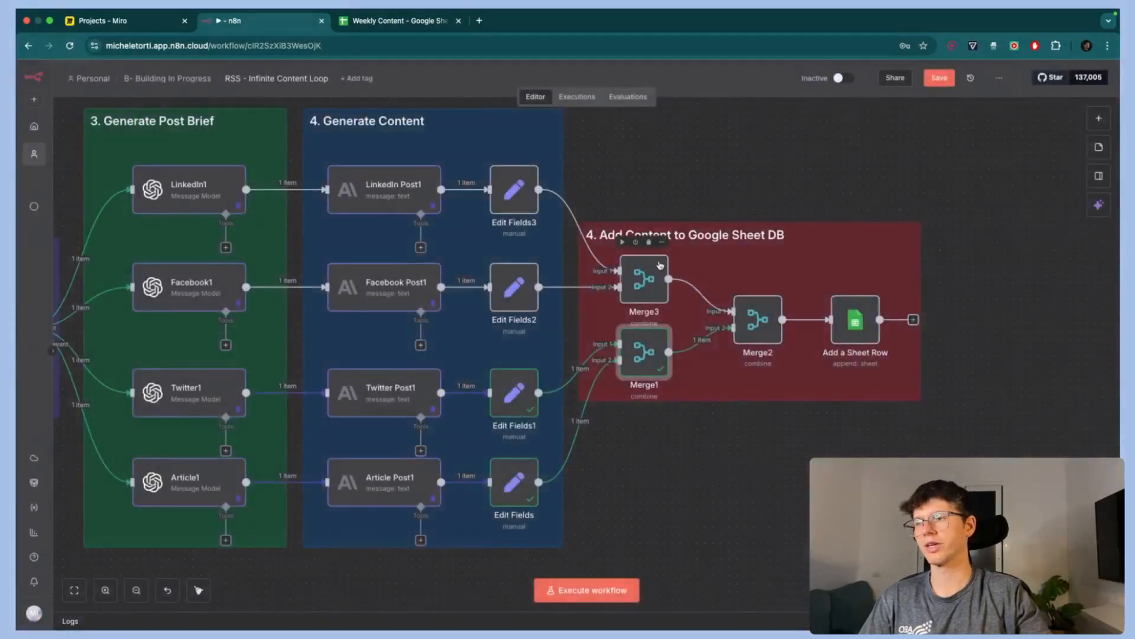
- Run Merge2 and check its combined output for the LinkedIn, Facebook, Twitter and article fields before returning to the canvas
{"action": "double_click", "coordinate": [756, 319]}
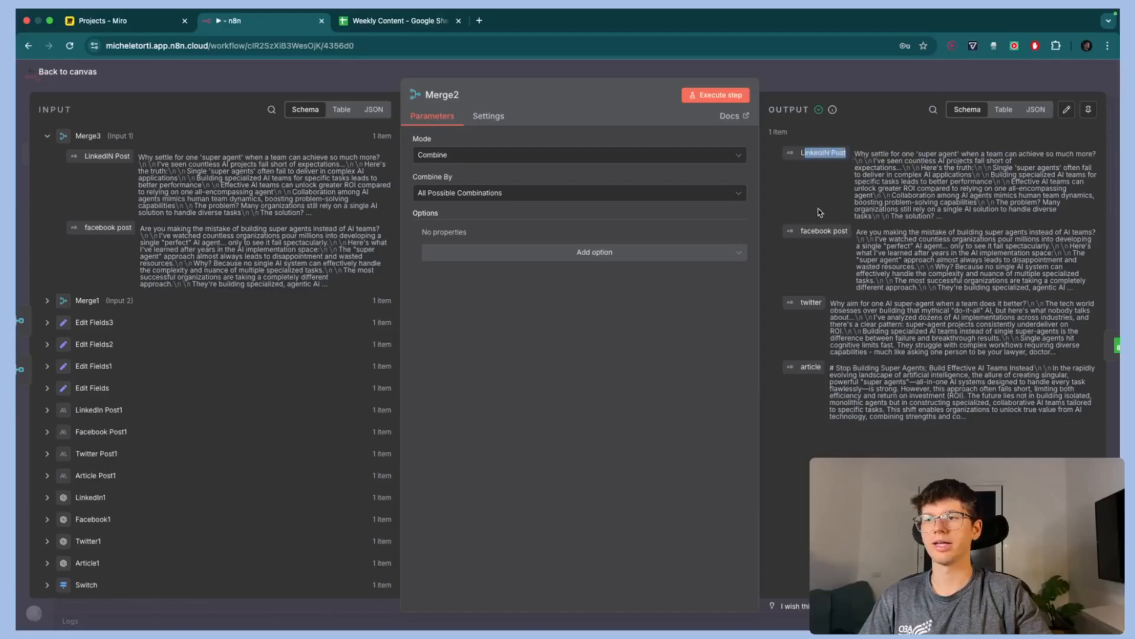
{"action": "left_click_drag", "start_coordinate": [803, 302], "coordinate": [818, 305]}
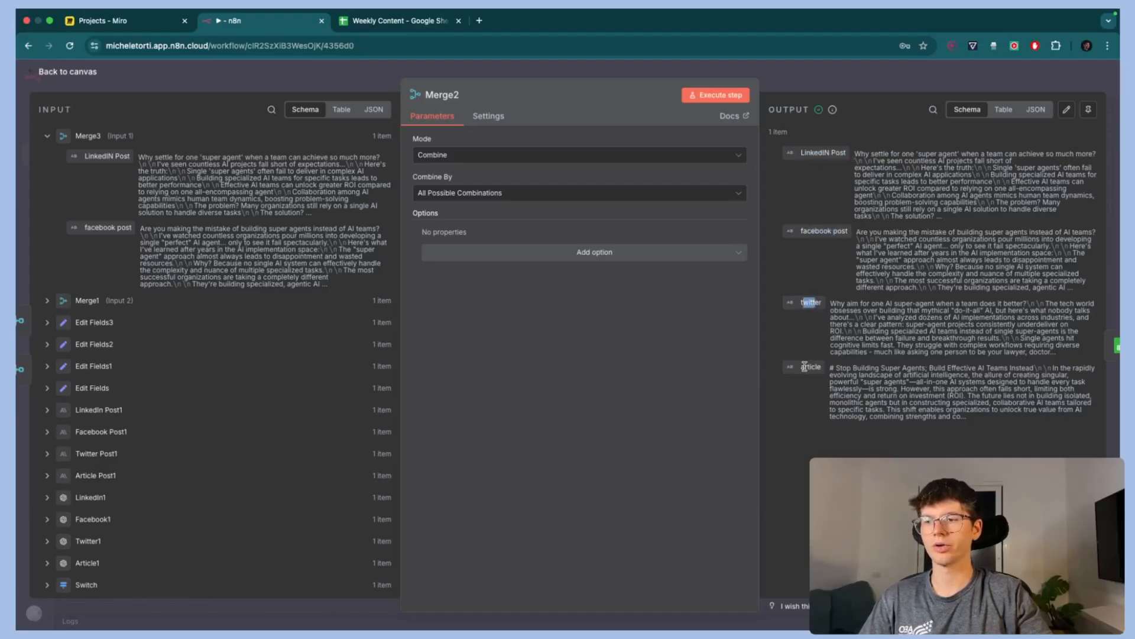
{"action": "key", "text": "Escape"}
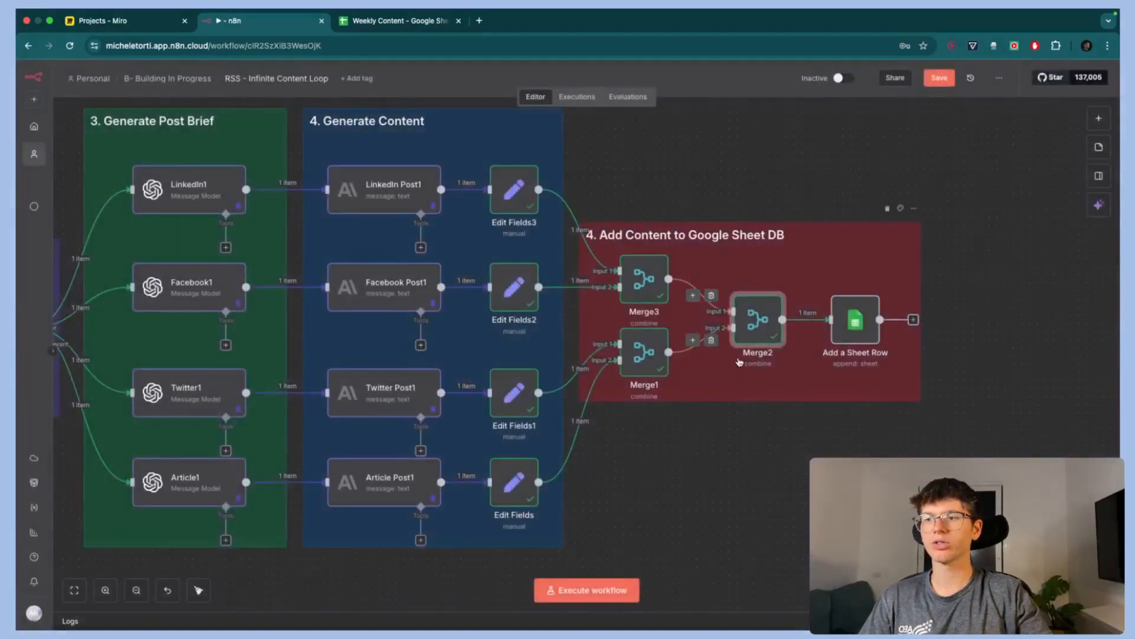
- Open the Add a Sheet Row node and compare its column mappings with the title and link fields from RSS Read1
{"action": "double_click", "coordinate": [857, 324]}
{"action": "scroll", "coordinate": [621, 343], "scroll_direction": "down", "scroll_amount": 5}
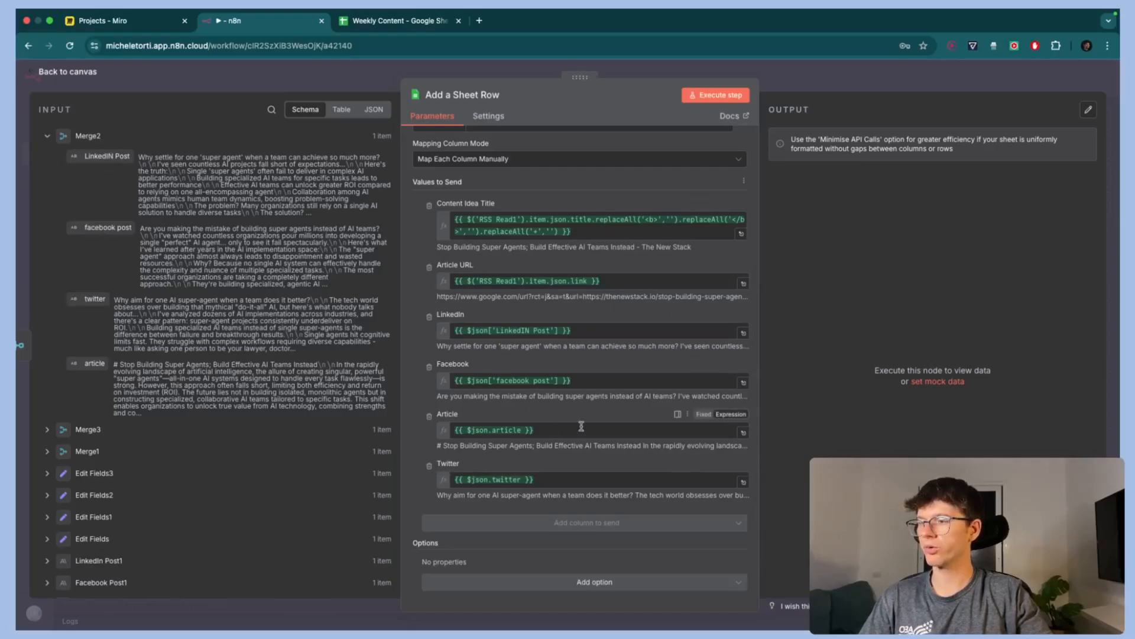
{"action": "scroll", "coordinate": [317, 363], "scroll_direction": "down", "scroll_amount": 10}
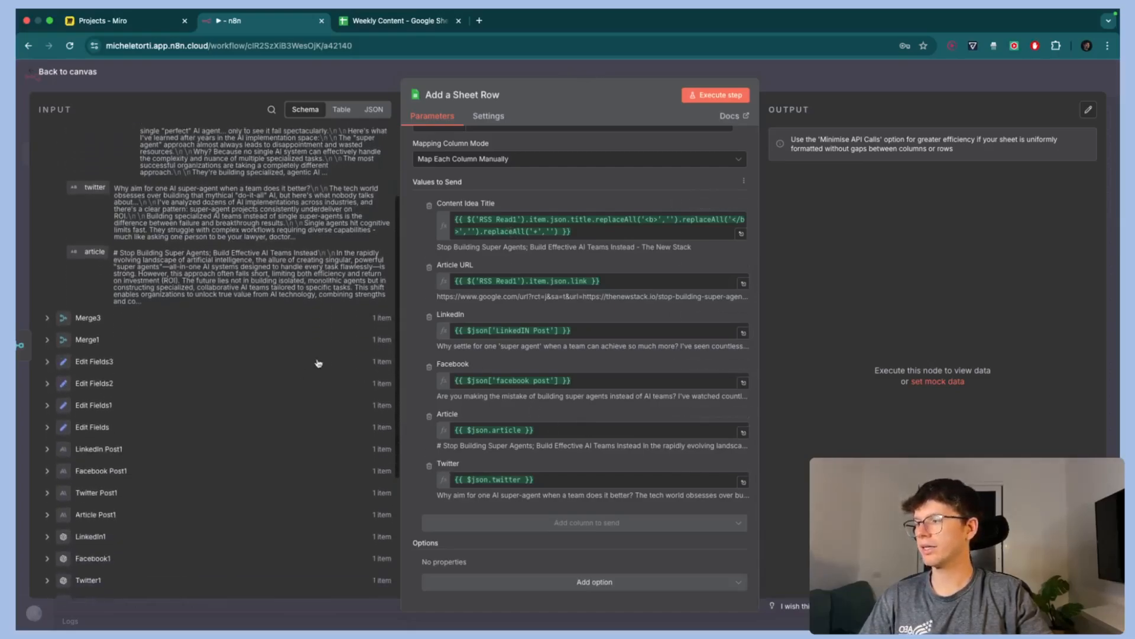
{"action": "left_click", "coordinate": [48, 513]}
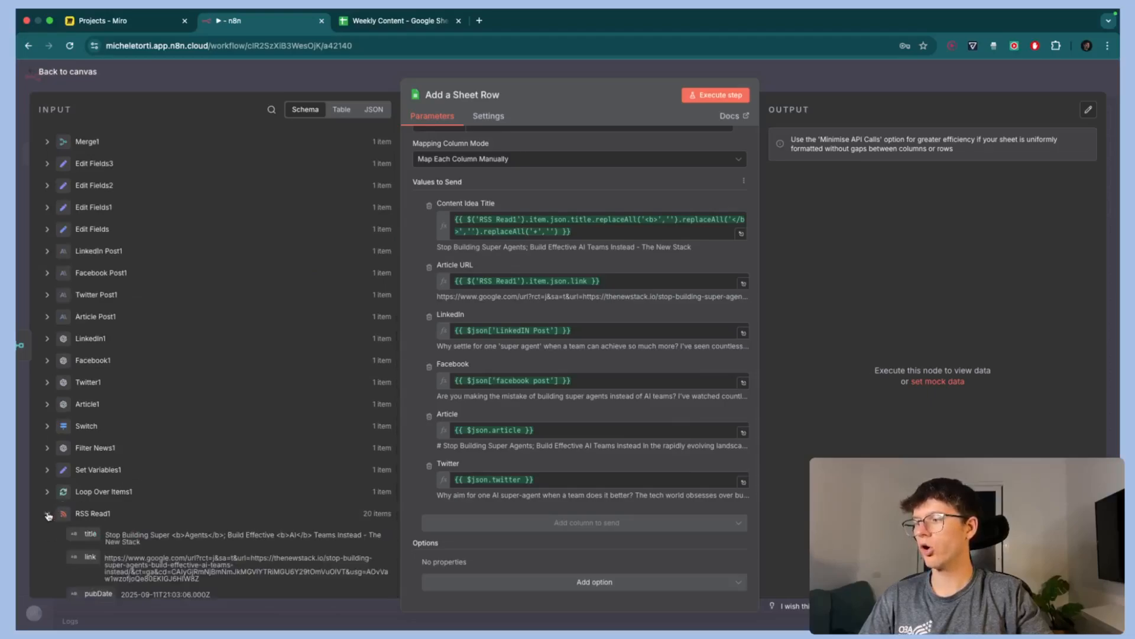
{"action": "scroll", "coordinate": [65, 414], "scroll_direction": "down", "scroll_amount": 3}
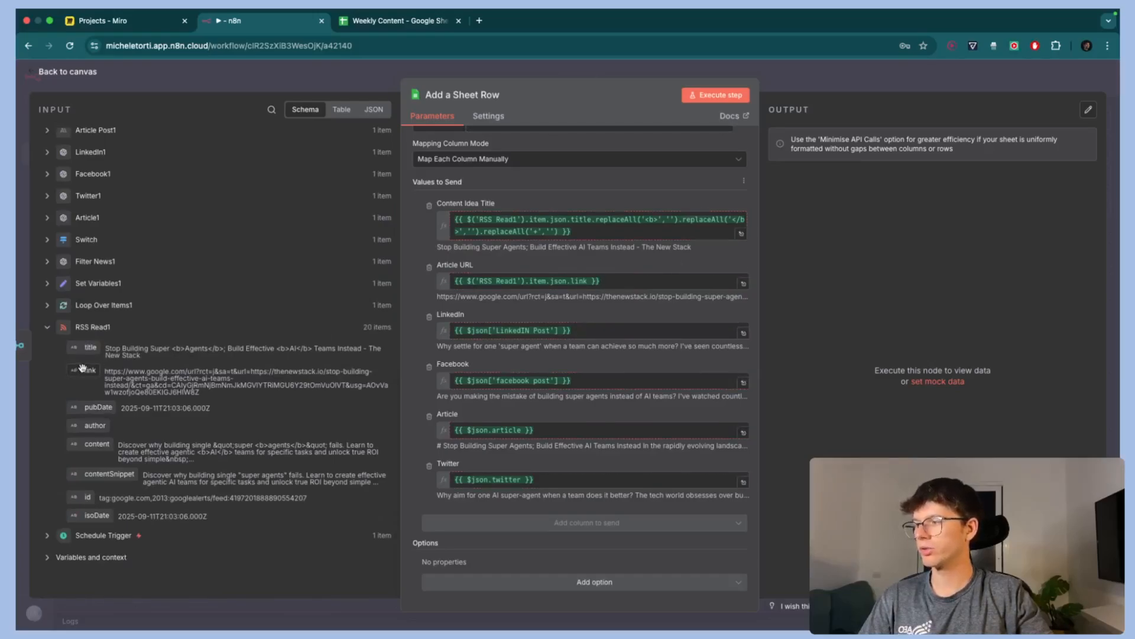
- Switch to the Weekly Content sheet, check row 2's title and URL cells, open the linked article to compare its headline, and close it
{"action": "left_click", "coordinate": [363, 21]}
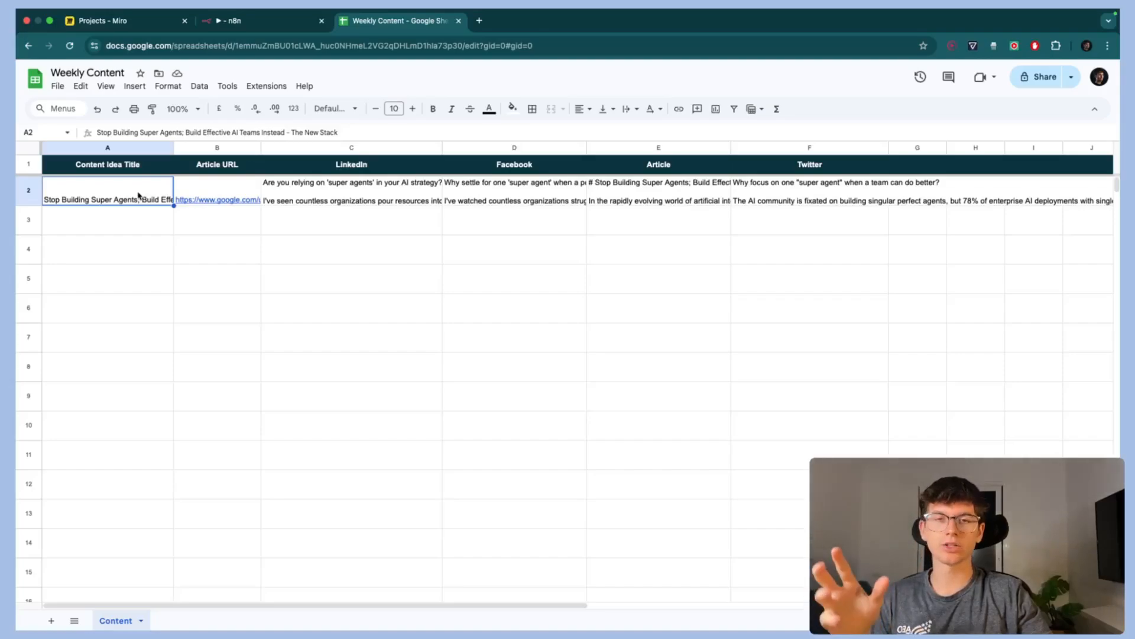
{"action": "left_click", "coordinate": [241, 195]}
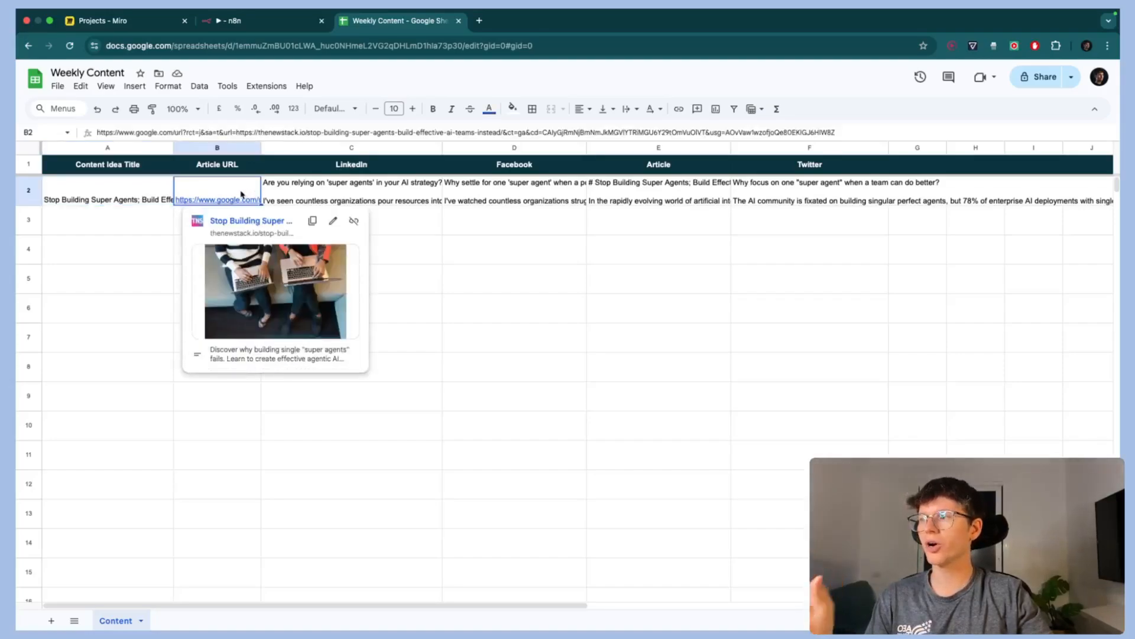
{"action": "left_click", "coordinate": [419, 227]}
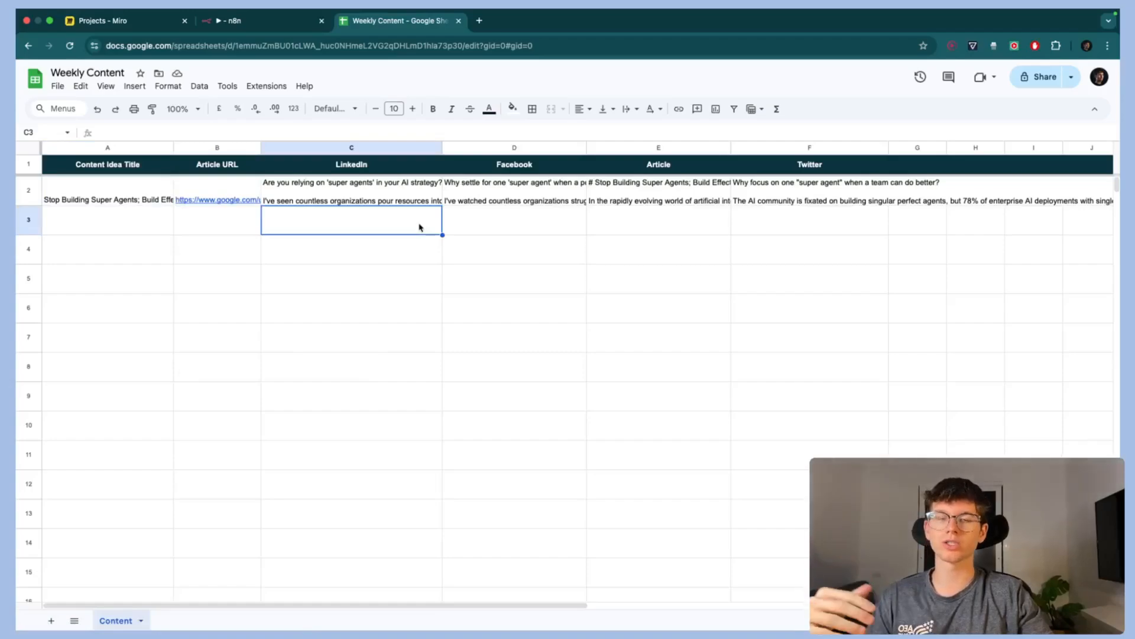
{"action": "left_click_drag", "start_coordinate": [134, 197], "coordinate": [213, 198]}
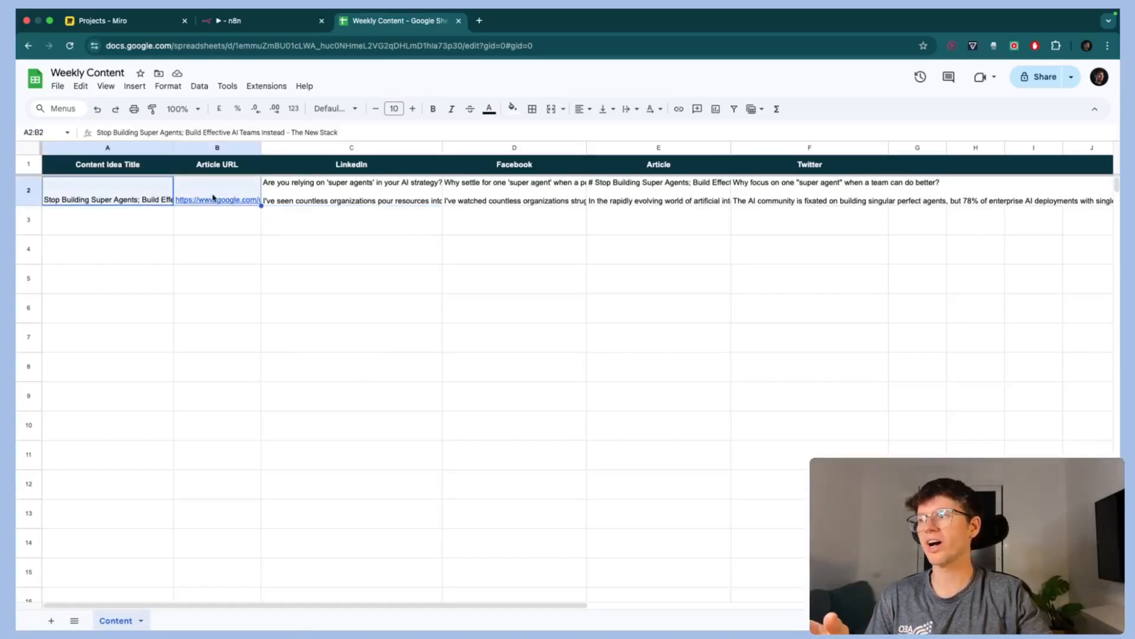
{"action": "double_click", "coordinate": [117, 195]}
{"action": "left_click", "coordinate": [223, 192]}
{"action": "left_click", "coordinate": [226, 219]}
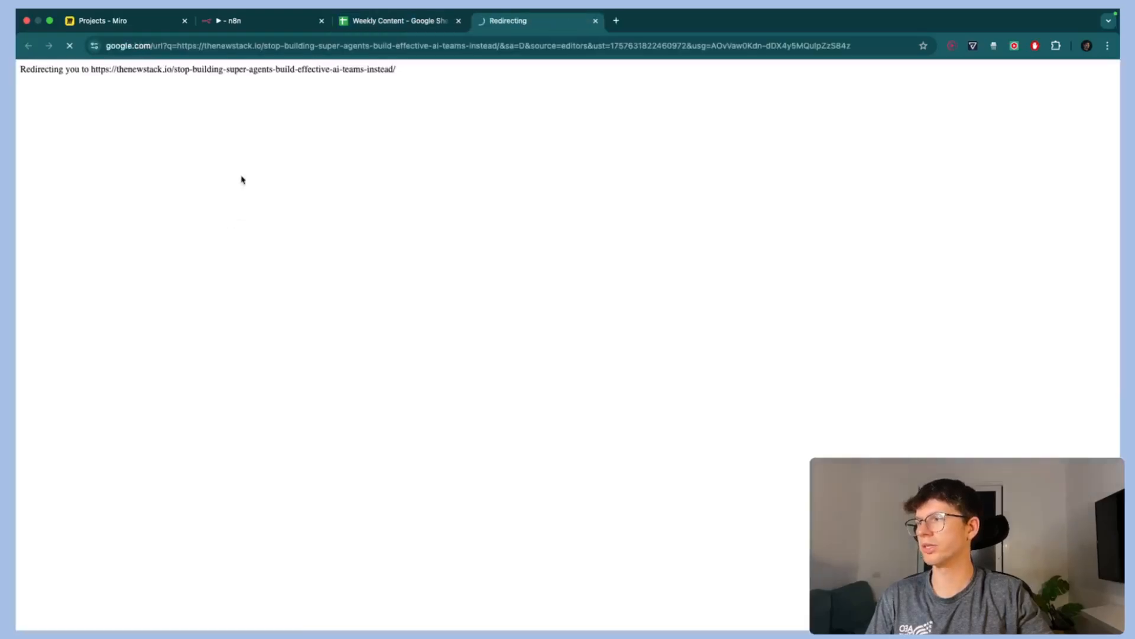
{"action": "triple_click", "coordinate": [580, 234]}
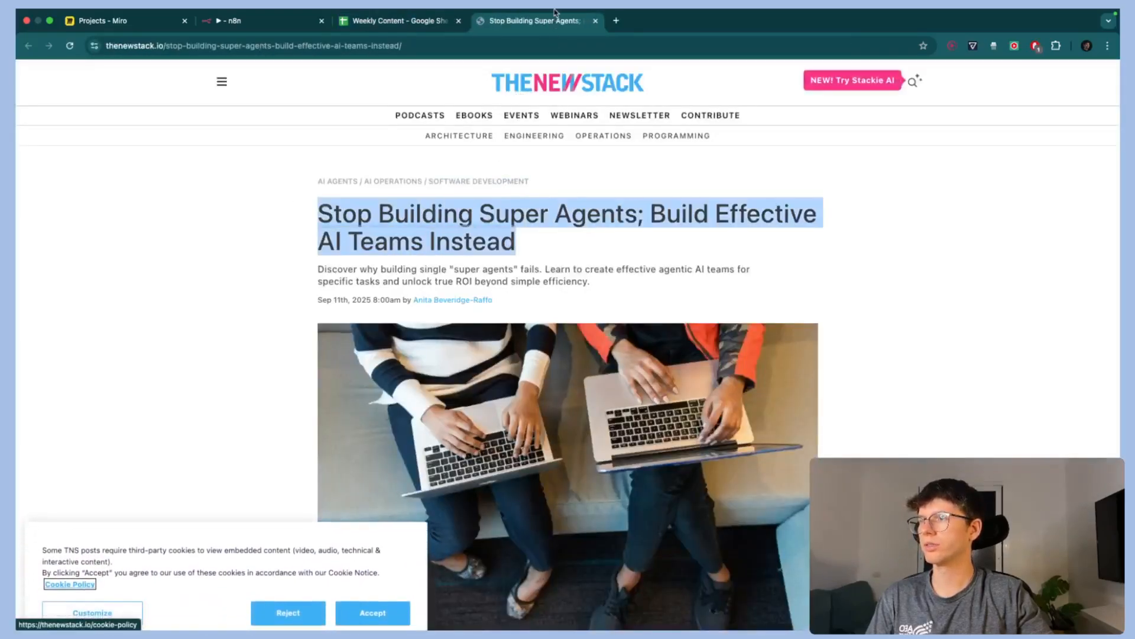
{"action": "left_click", "coordinate": [596, 21]}
- Read the full title, LinkedIn, Facebook, Article and Twitter texts in row 2, leaving each cell unchanged
{"action": "double_click", "coordinate": [150, 201]}
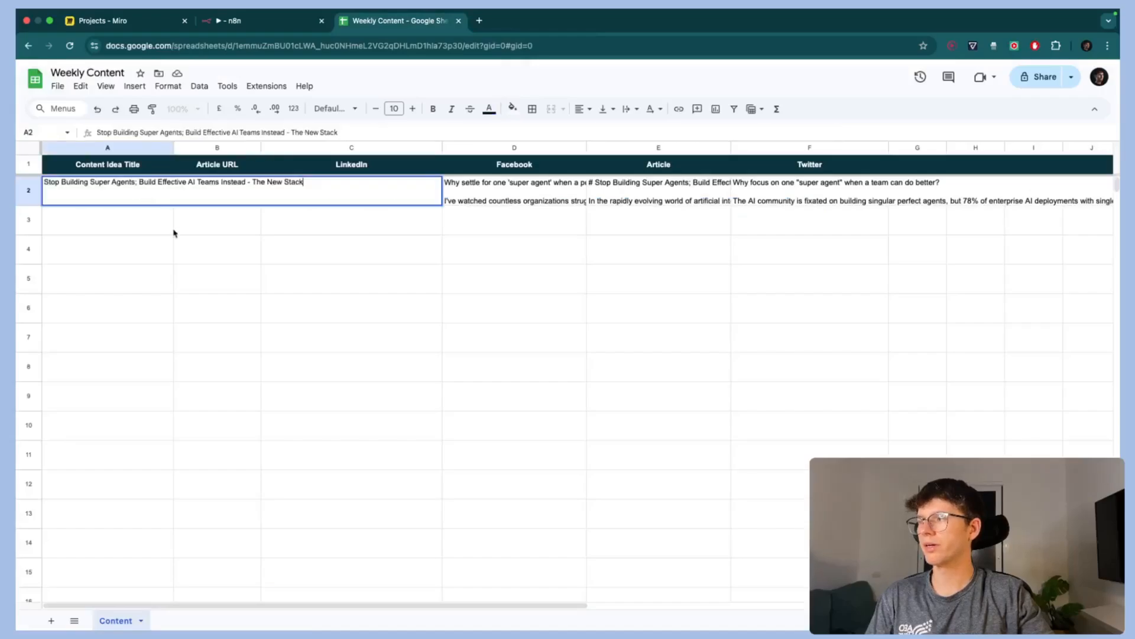
{"action": "left_click", "coordinate": [183, 239]}
{"action": "double_click", "coordinate": [367, 192]}
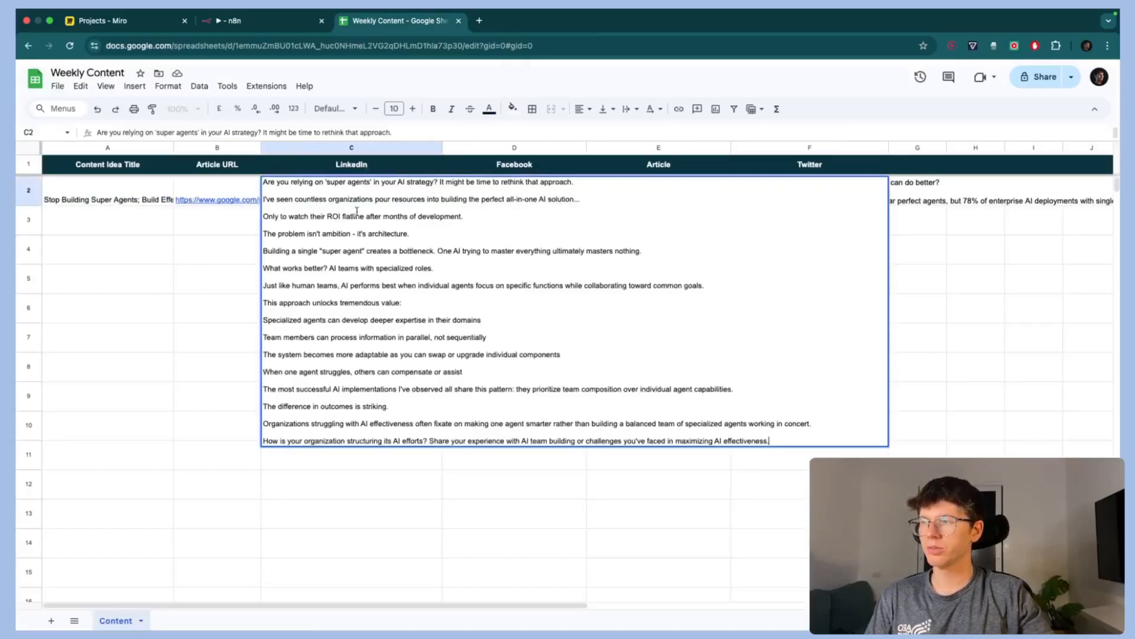
{"action": "left_click", "coordinate": [208, 282]}
{"action": "double_click", "coordinate": [508, 193]}
{"action": "left_click", "coordinate": [362, 260]}
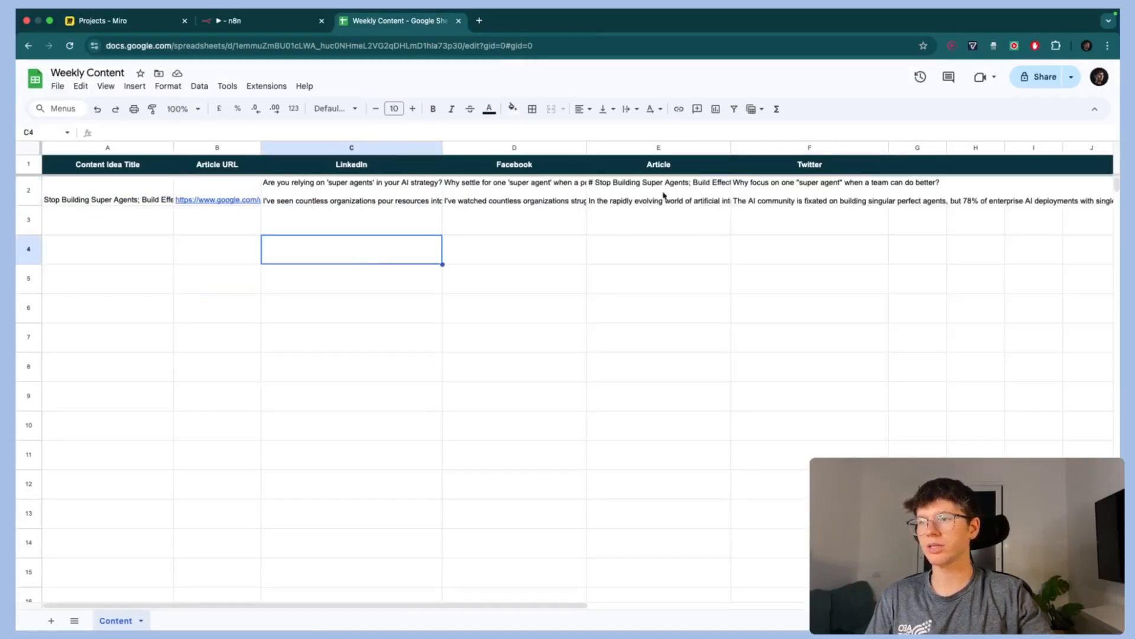
{"action": "double_click", "coordinate": [665, 196]}
{"action": "left_click", "coordinate": [529, 249]}
{"action": "double_click", "coordinate": [803, 201]}
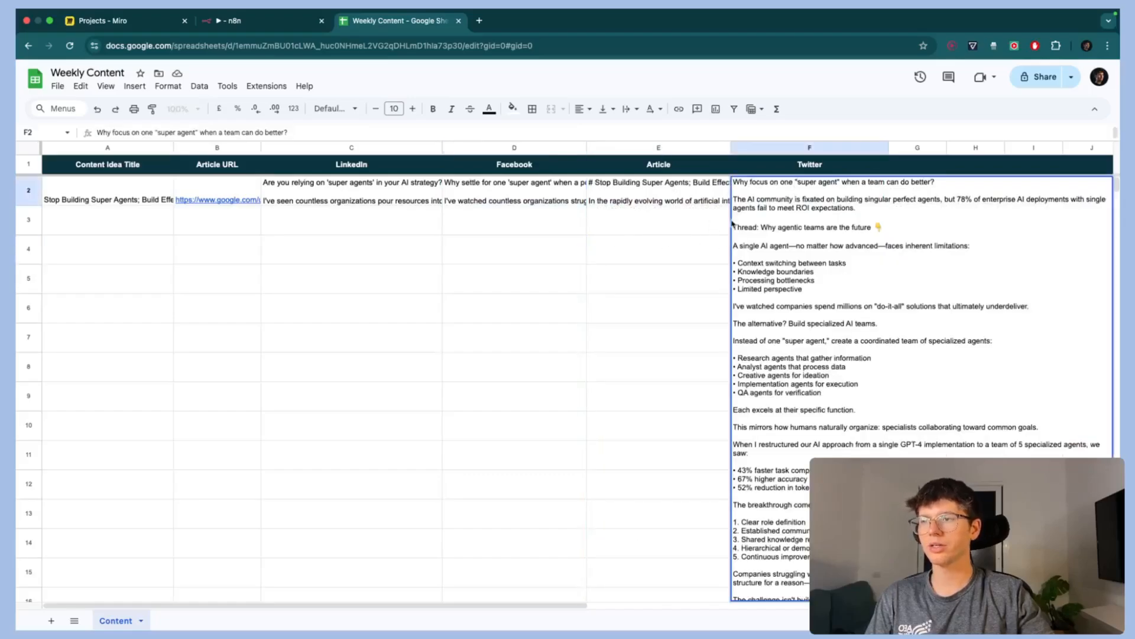
{"action": "left_click", "coordinate": [672, 255]}
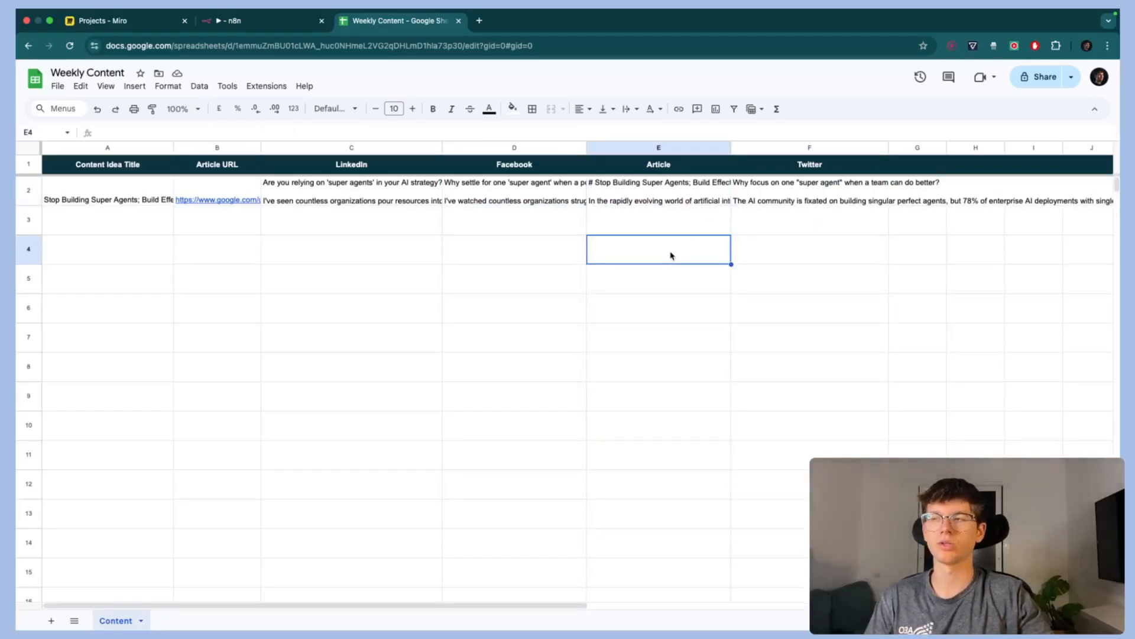
- Return to n8n, execute the Add a Sheet Row step, and switch back to the Weekly Content sheet
{"action": "left_click", "coordinate": [259, 24]}
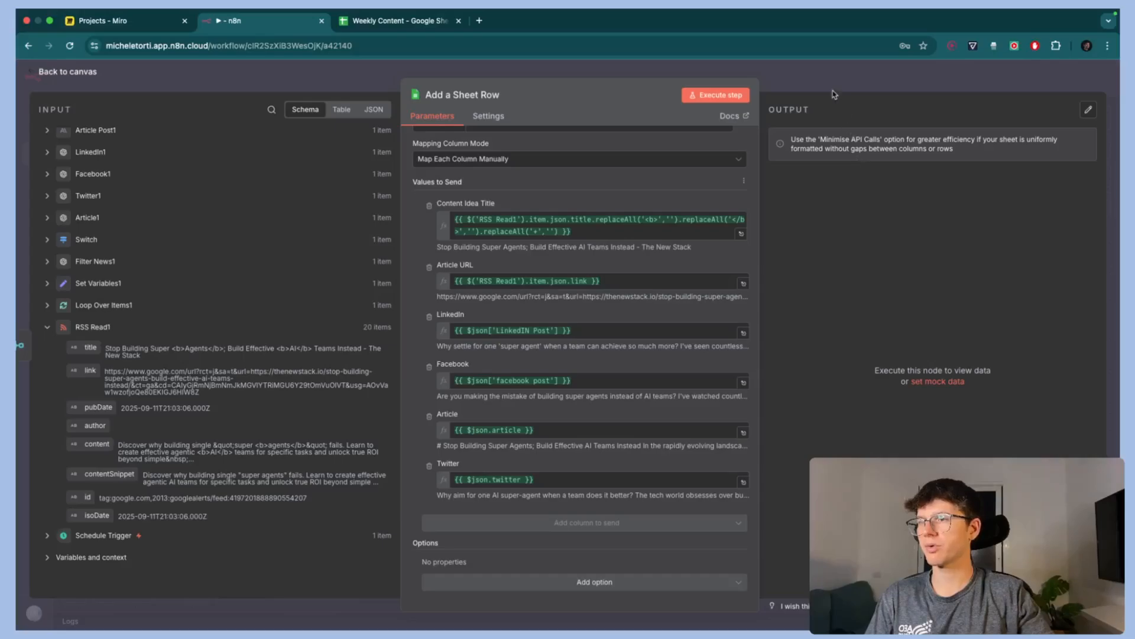
{"action": "left_click", "coordinate": [716, 95]}
{"action": "left_click", "coordinate": [396, 20]}
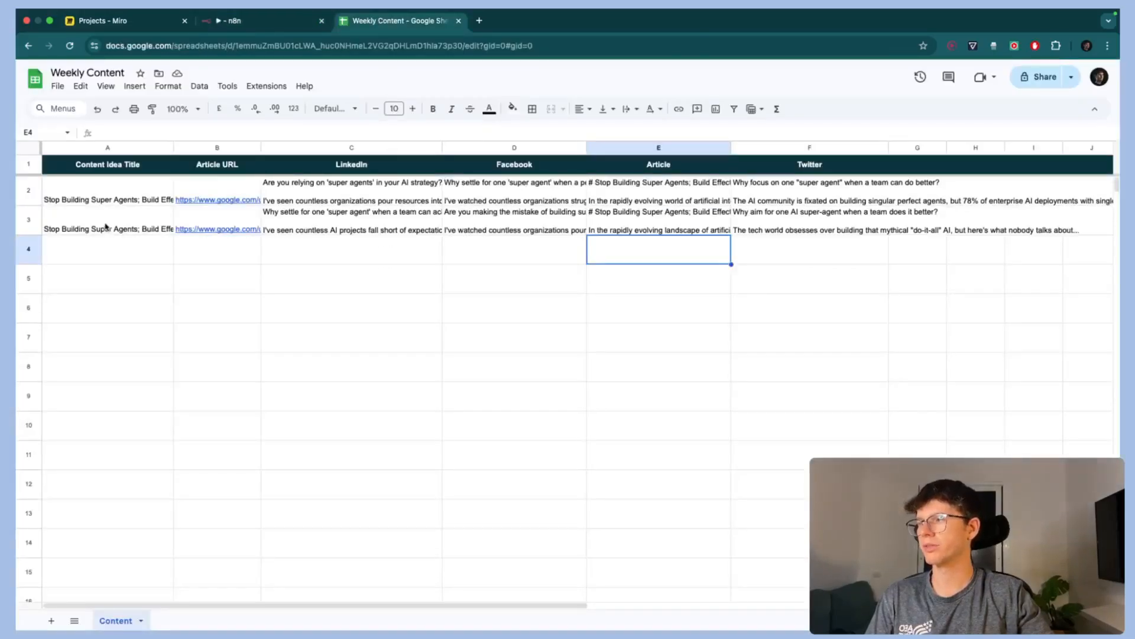
- Examine the LinkedIn, Facebook, Article and Twitter texts in the newly added row 3, including the article's Markdown heading marks
{"action": "left_click", "coordinate": [331, 224]}
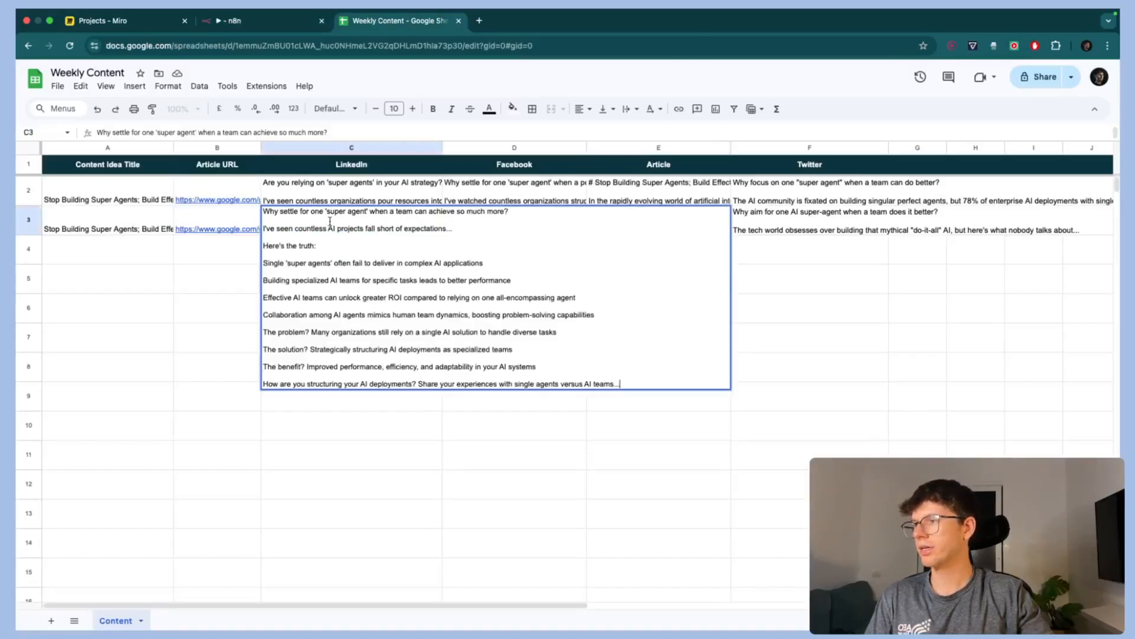
{"action": "left_click", "coordinate": [223, 310]}
{"action": "left_click", "coordinate": [556, 232]}
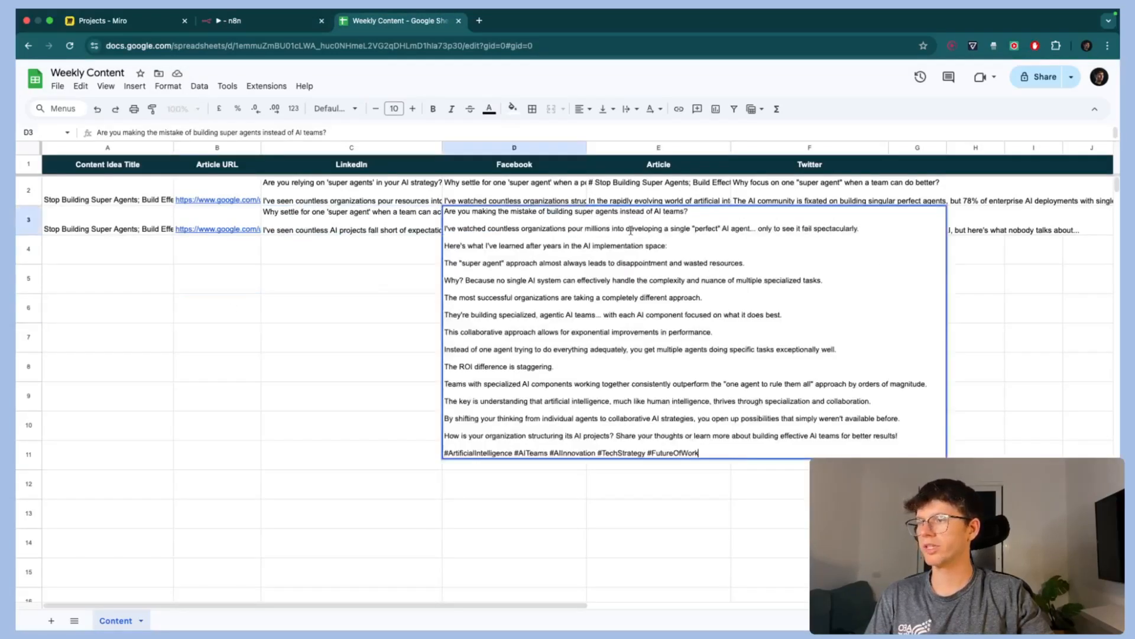
{"action": "left_click", "coordinate": [359, 300]}
{"action": "left_click", "coordinate": [678, 223]}
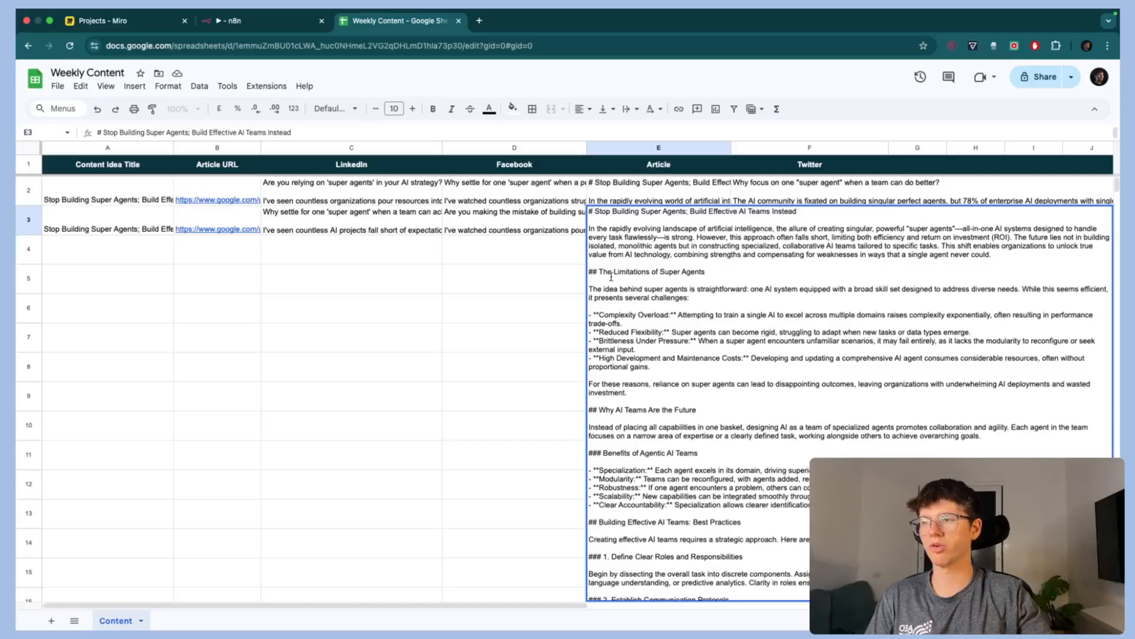
{"action": "left_click_drag", "start_coordinate": [598, 272], "coordinate": [589, 272]}
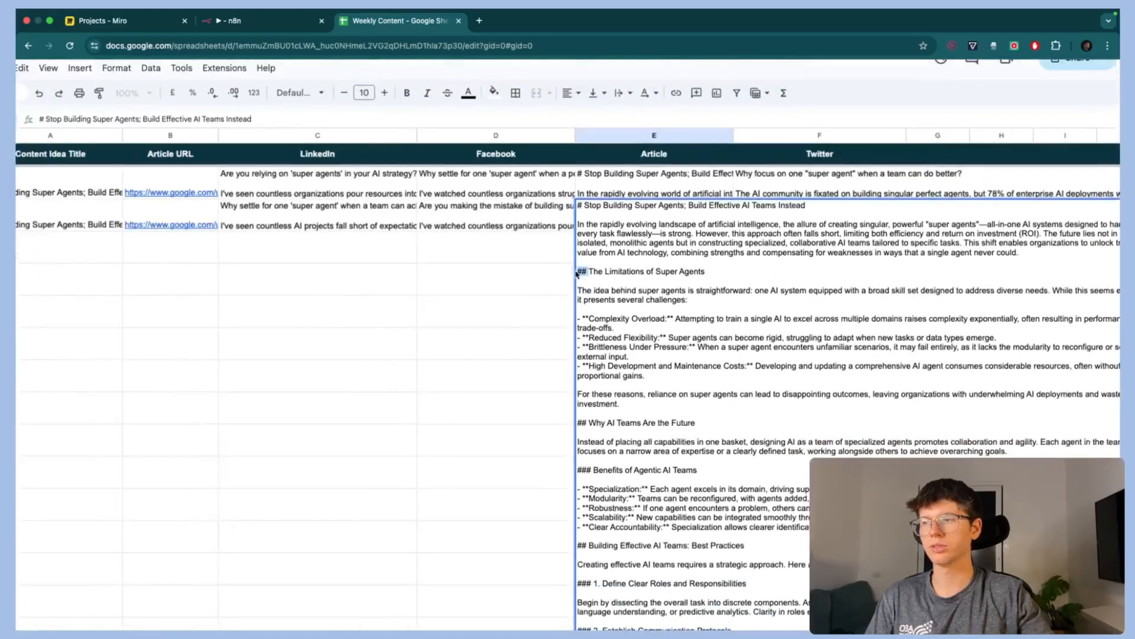
{"action": "left_click", "coordinate": [816, 216]}
{"action": "scroll", "coordinate": [796, 271], "scroll_direction": "down", "scroll_amount": 2}
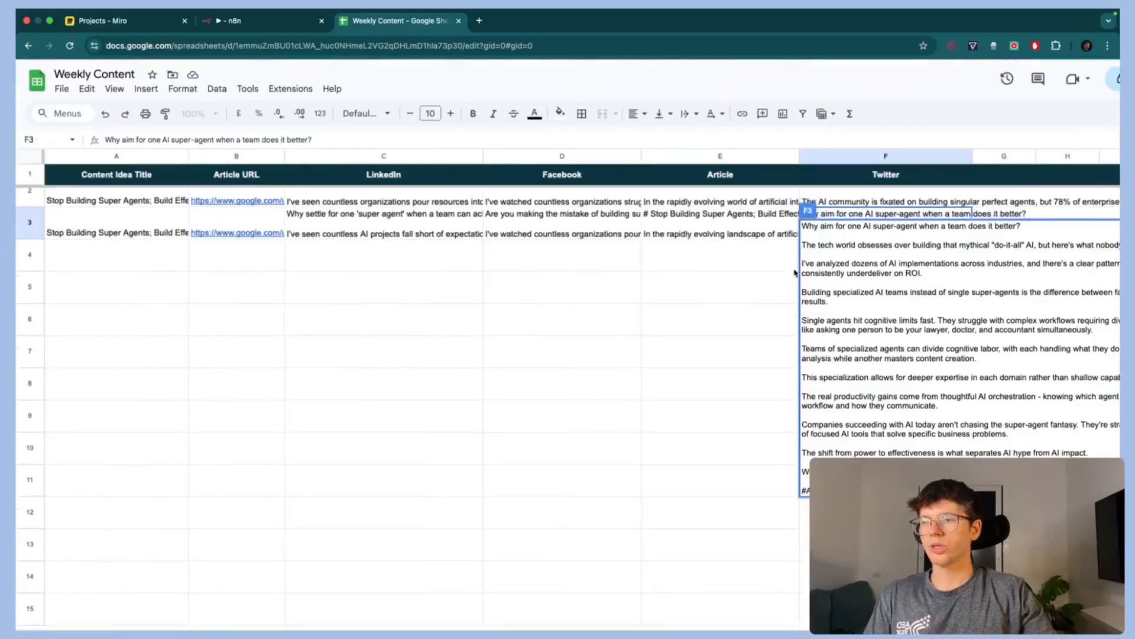
{"action": "left_click", "coordinate": [718, 272]}
{"action": "scroll", "coordinate": [696, 274], "scroll_direction": "up", "scroll_amount": 1}
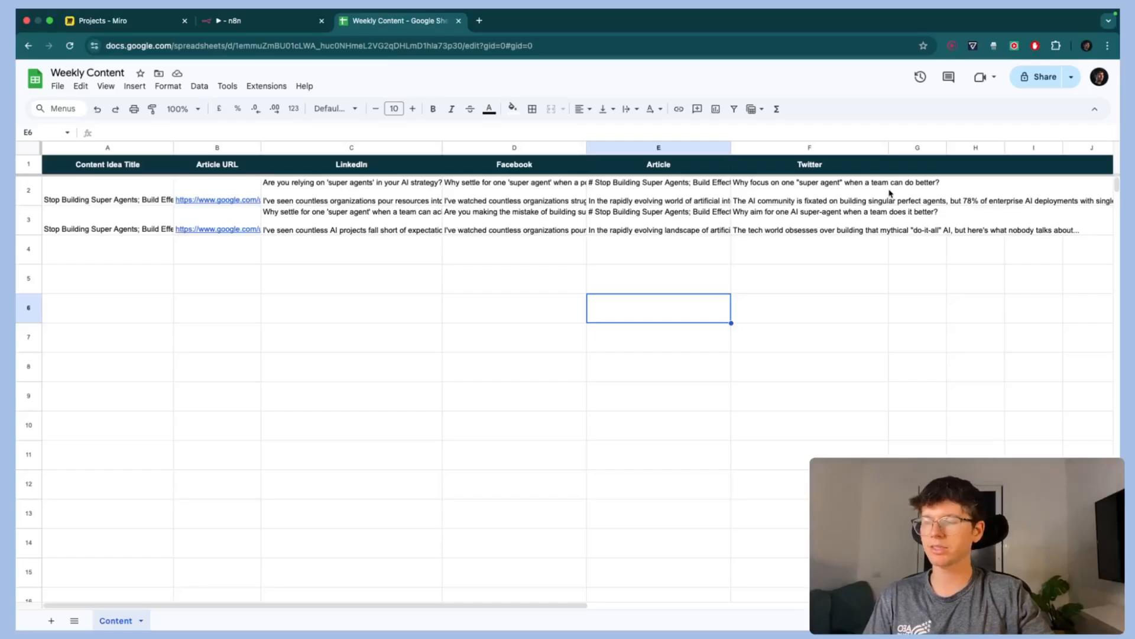
- Insert a drop-down in column G and limit its range to Content!G2:G1042 so the header row is excluded
{"action": "left_click", "coordinate": [913, 150]}
{"action": "left_click", "coordinate": [135, 87]}
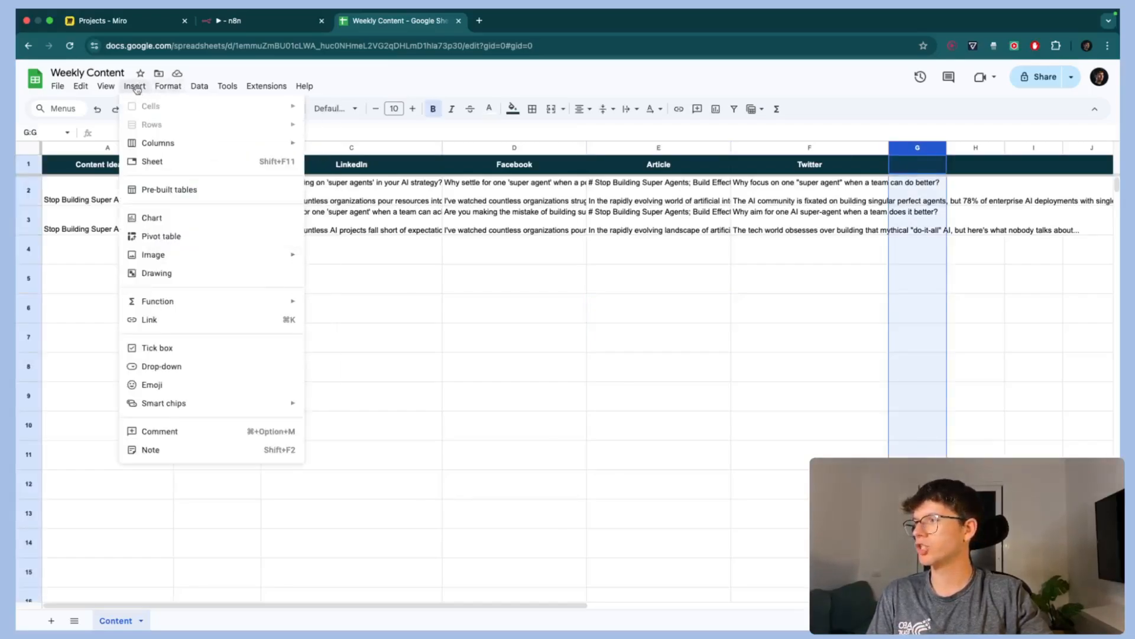
{"action": "left_click", "coordinate": [153, 367]}
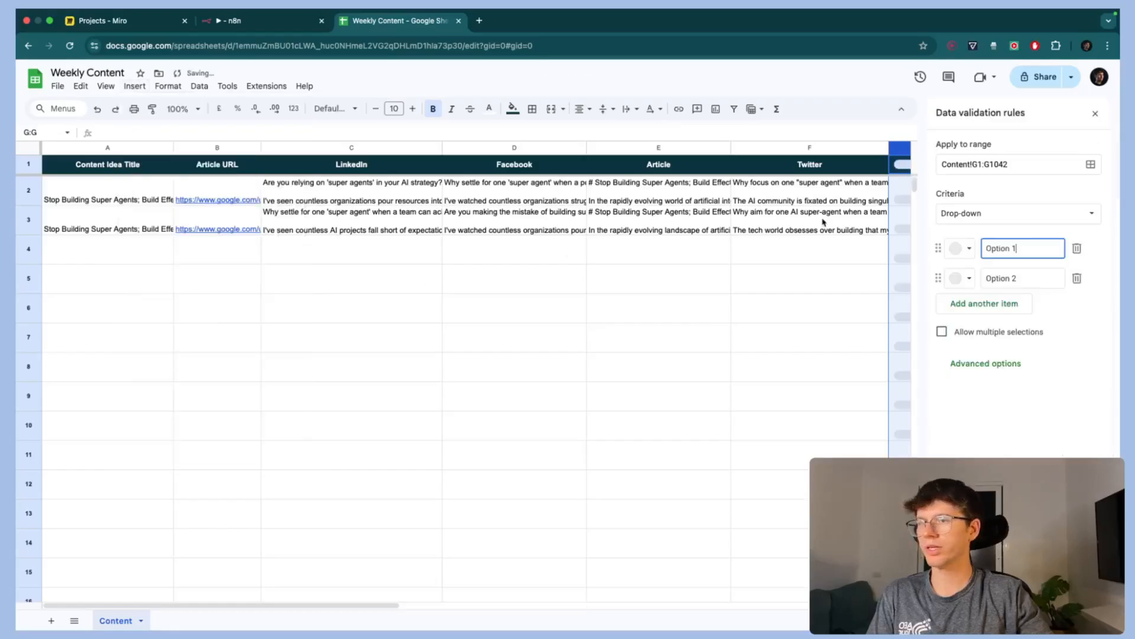
{"action": "left_click", "coordinate": [981, 164]}
{"action": "scroll", "coordinate": [778, 213], "scroll_direction": "right", "scroll_amount": 5}
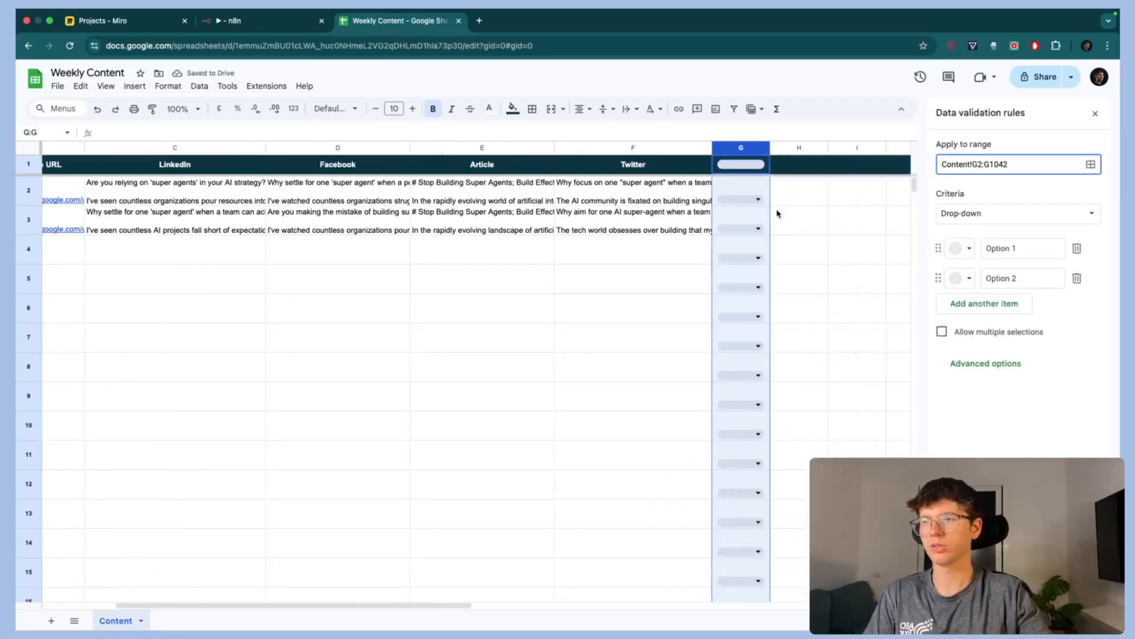
{"action": "left_click", "coordinate": [1019, 185]}
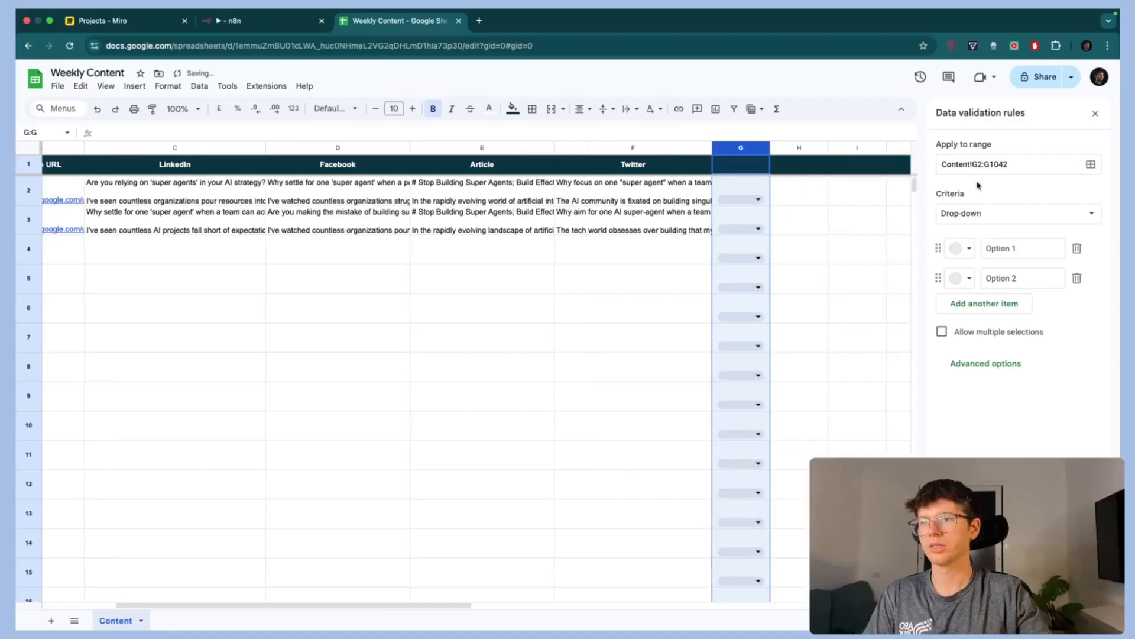
- Name the first drop-down item Post Content and colour it light yellow, colour the second item light green, and close the validation rules
{"action": "left_click", "coordinate": [1018, 249]}
{"action": "type", "text": "Post Content"}
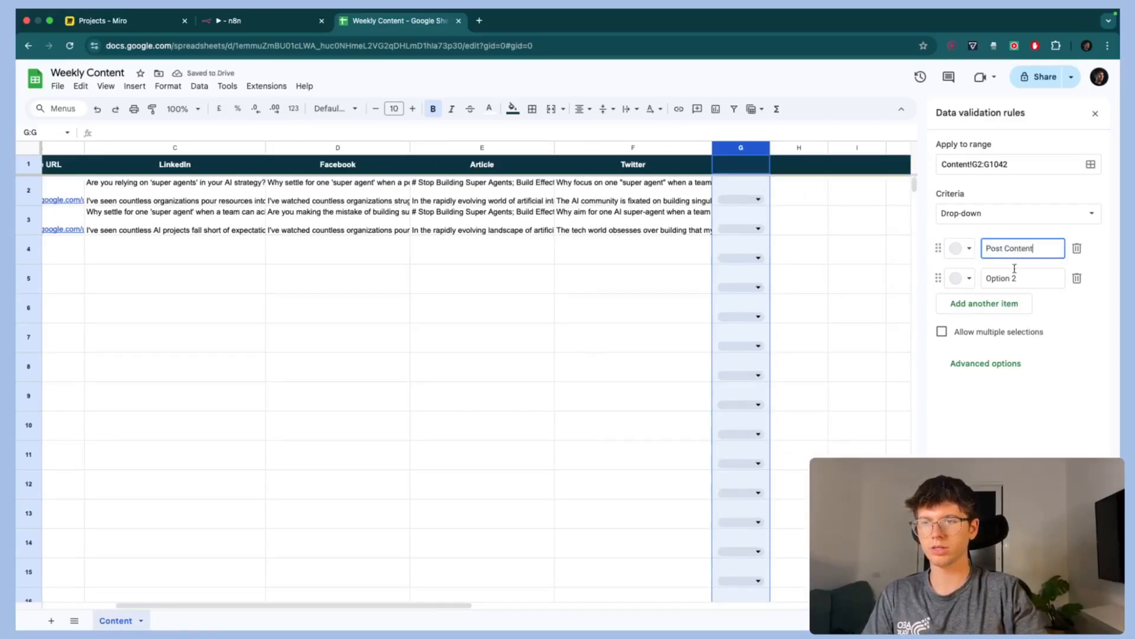
{"action": "left_click", "coordinate": [1012, 279]}
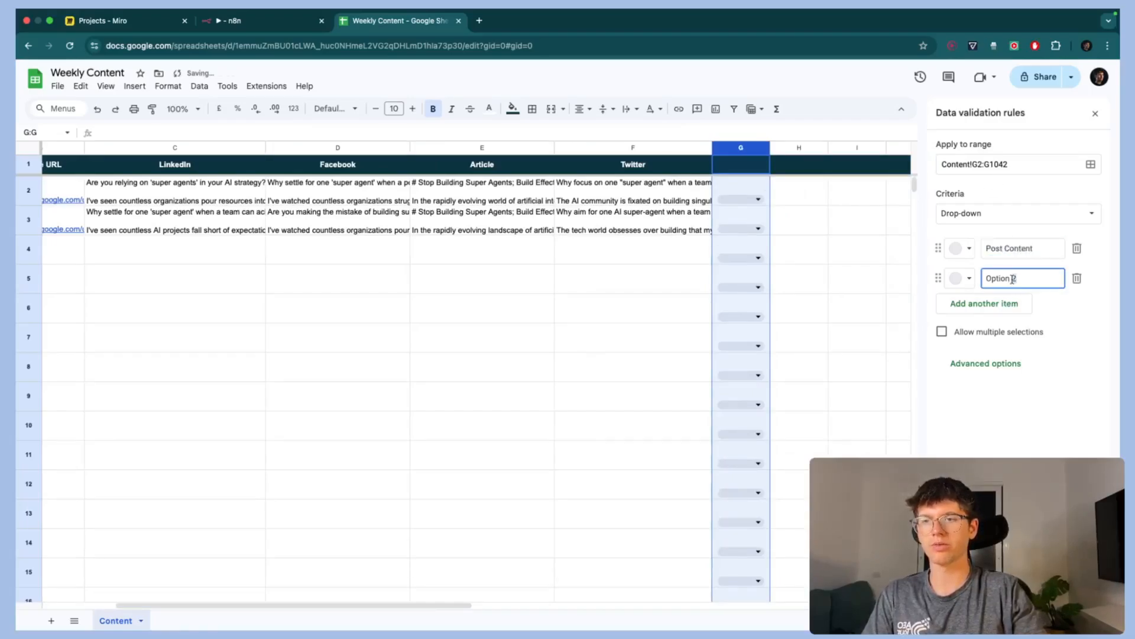
{"action": "left_click", "coordinate": [962, 249]}
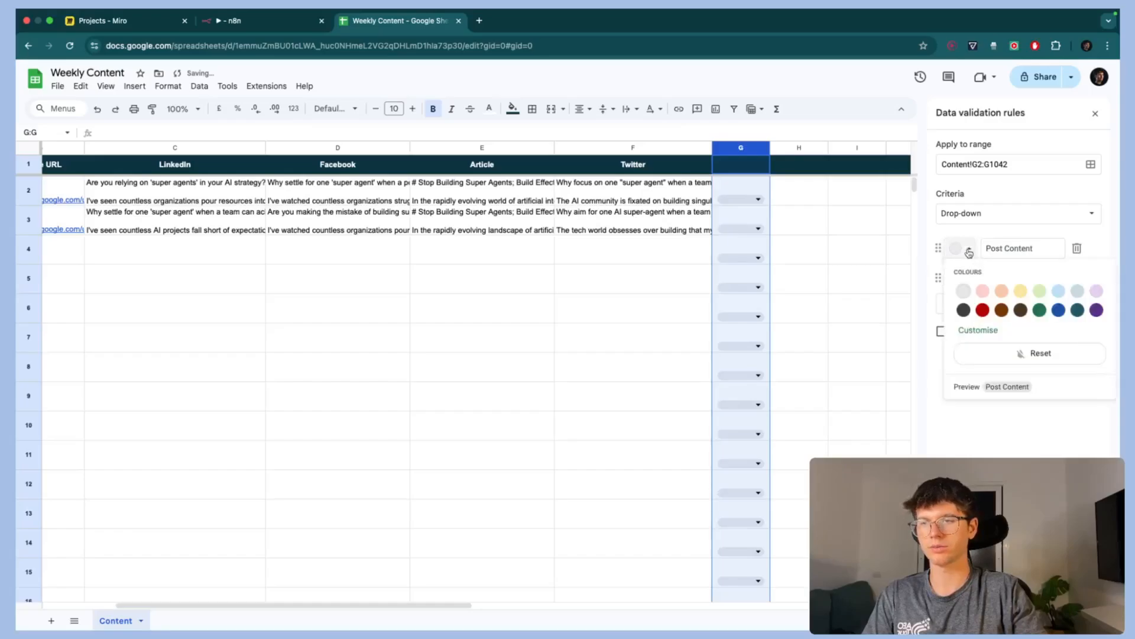
{"action": "left_click", "coordinate": [1021, 291]}
{"action": "left_click", "coordinate": [964, 277]}
{"action": "left_click", "coordinate": [1040, 320]}
{"action": "left_click", "coordinate": [857, 189]}
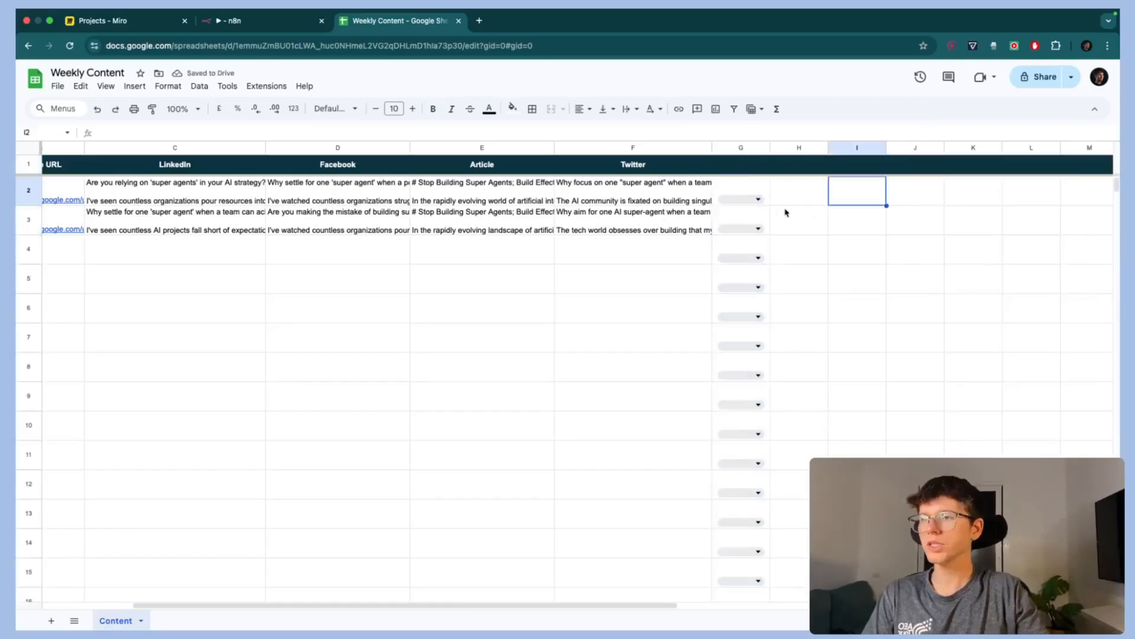
- Set the column G drop-down in row 2 to Post Content
{"action": "left_click", "coordinate": [751, 199]}
{"action": "left_click", "coordinate": [751, 216]}
{"action": "left_click", "coordinate": [677, 261]}
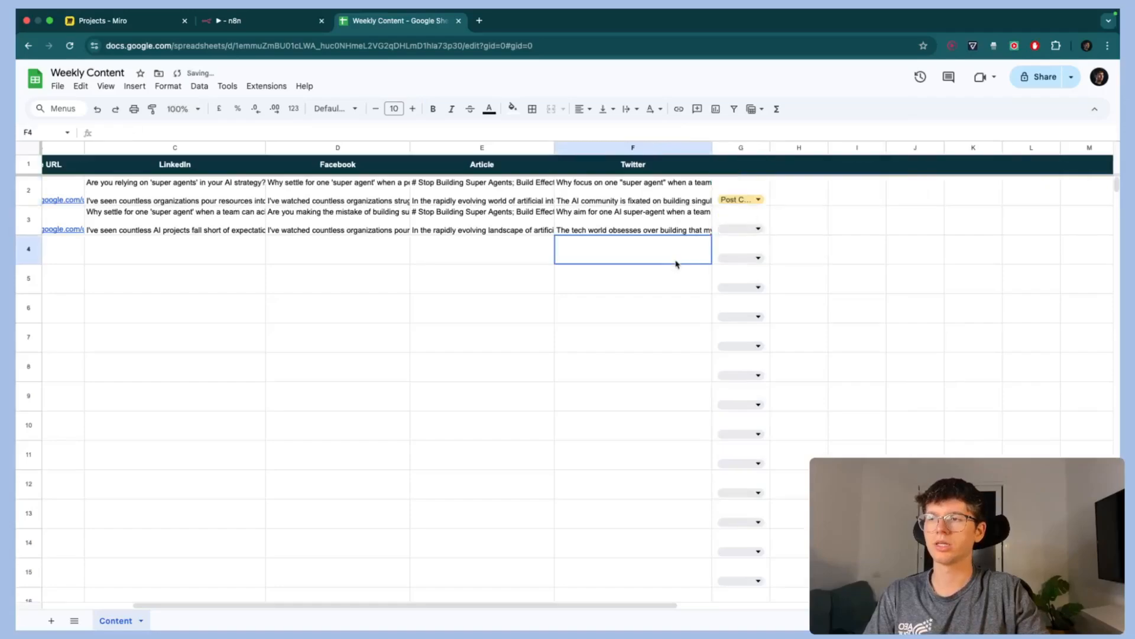
- Widen column G to fit the drop-down labels and clear the contents of A3:F3
{"action": "left_click_drag", "start_coordinate": [771, 148], "coordinate": [810, 148]}
{"action": "scroll", "coordinate": [631, 240], "scroll_direction": "left", "scroll_amount": 3}
{"action": "scroll", "coordinate": [631, 241], "scroll_direction": "left", "scroll_amount": 2}
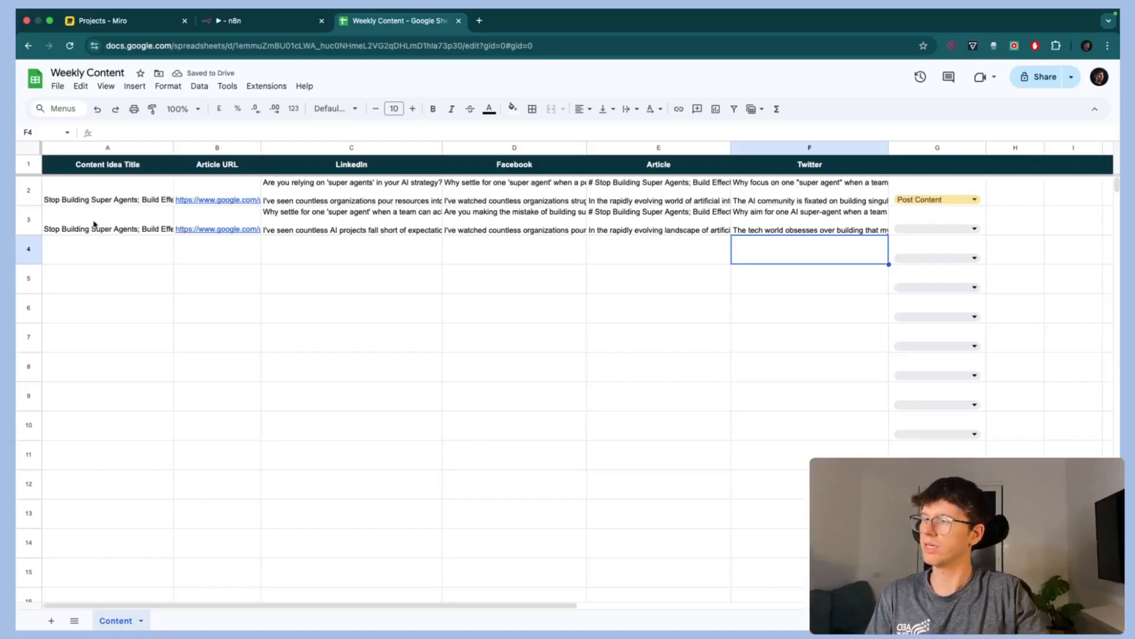
{"action": "left_click_drag", "start_coordinate": [93, 225], "coordinate": [757, 222]}
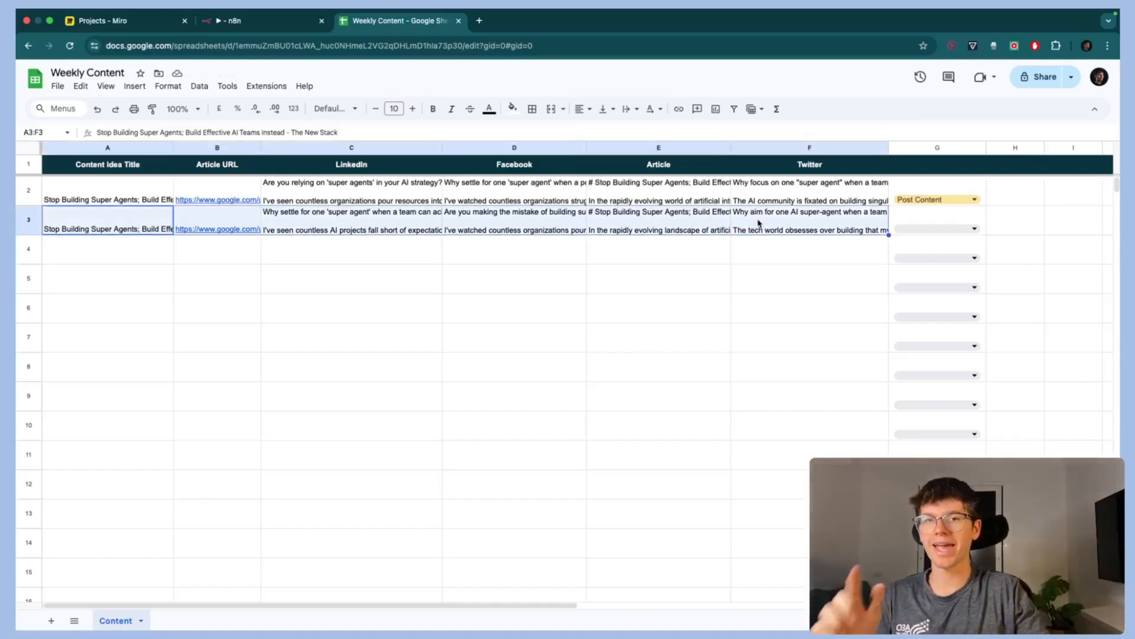
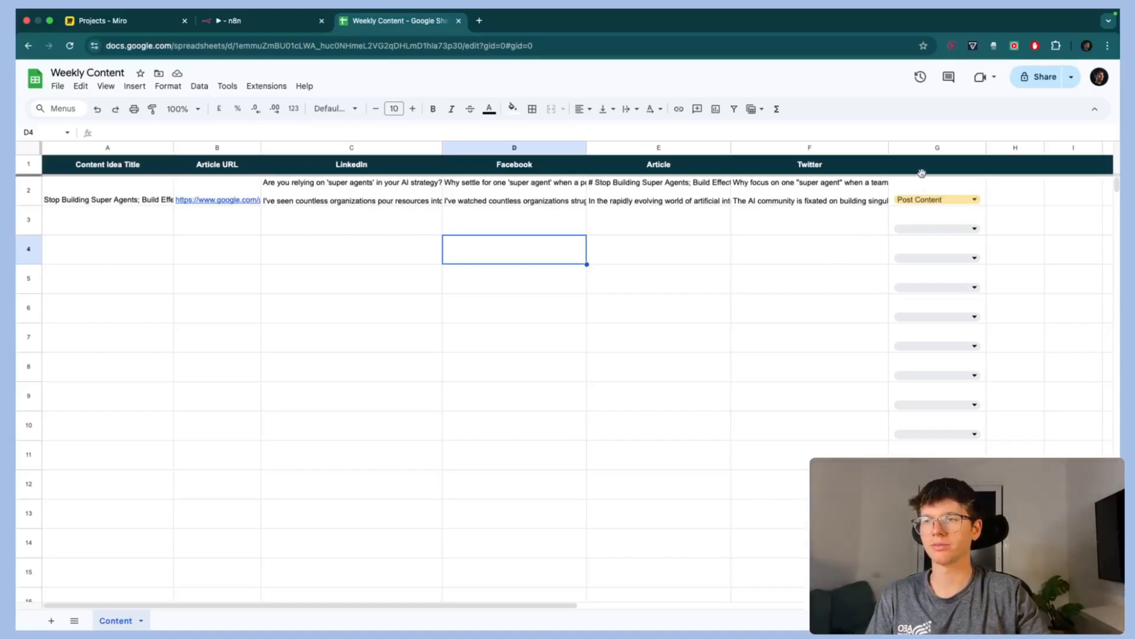
- Switch to the n8n workflow, disconnect the Schedule Trigger from RSS Read1 and move it below the RSS feed section
{"action": "key", "text": "ctrl+shift+Tab"}
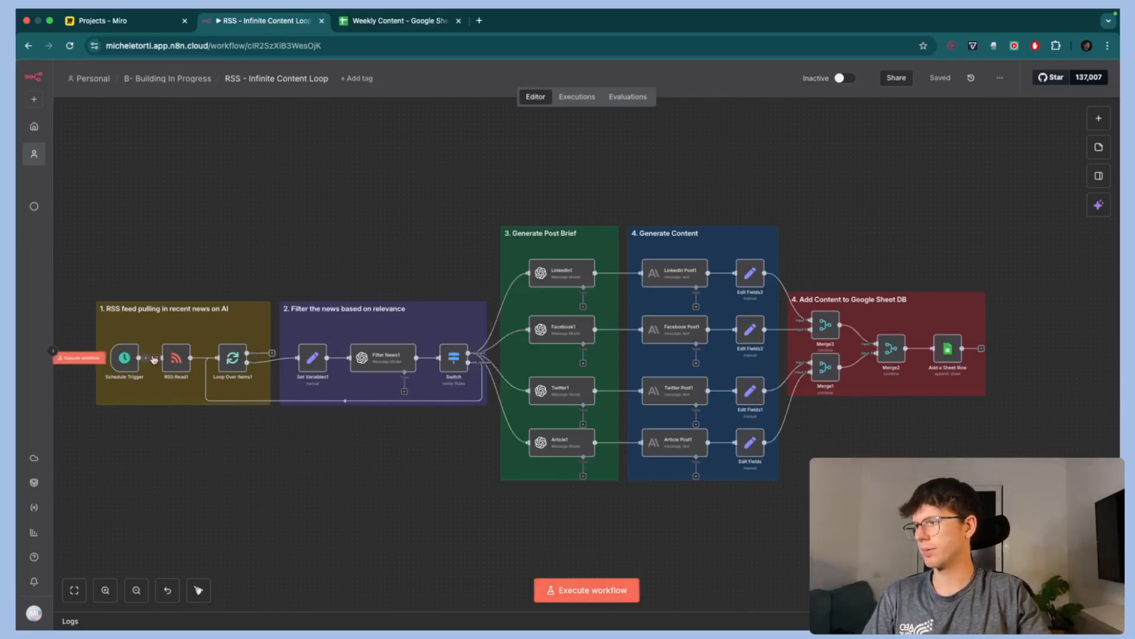
{"action": "scroll", "coordinate": [154, 359], "scroll_direction": "left", "scroll_amount": 3}
{"action": "left_click_drag", "start_coordinate": [195, 358], "coordinate": [195, 464]}
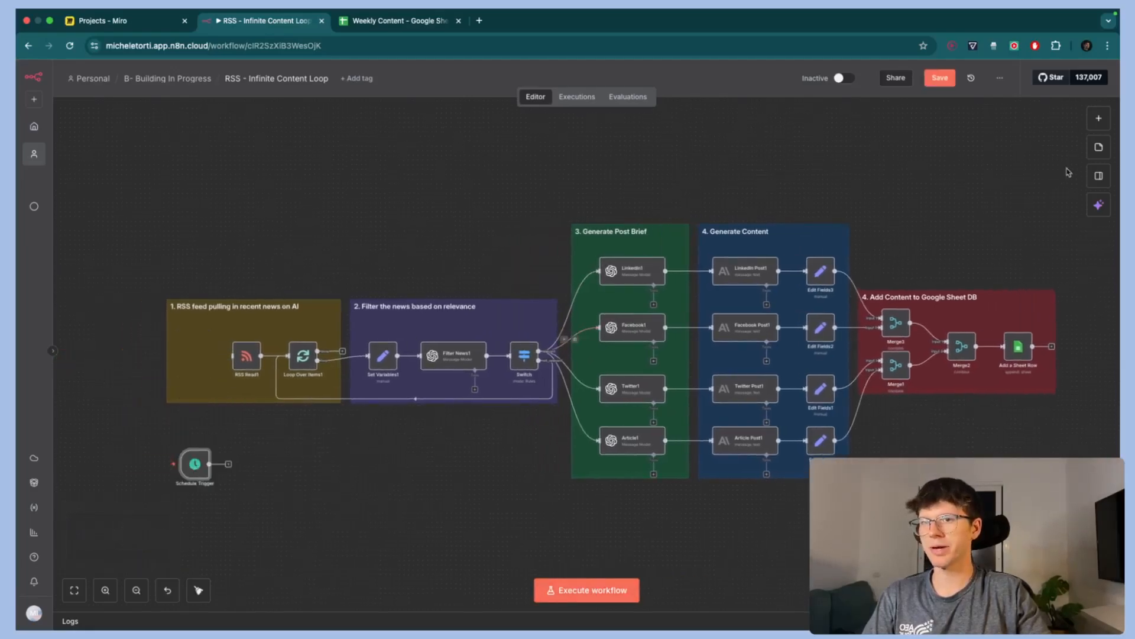
- Add a manual trigger, place it in front of RSS Read1 in section 1, and connect the two nodes
{"action": "left_click", "coordinate": [1098, 119]}
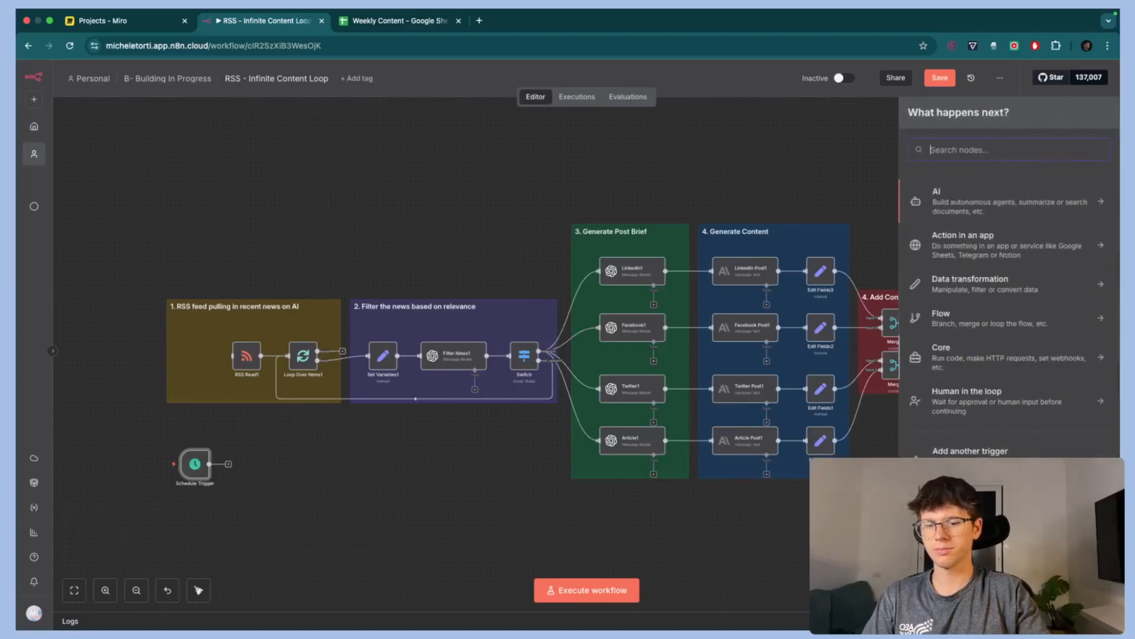
{"action": "type", "text": "manu"}
{"action": "left_click", "coordinate": [963, 195]}
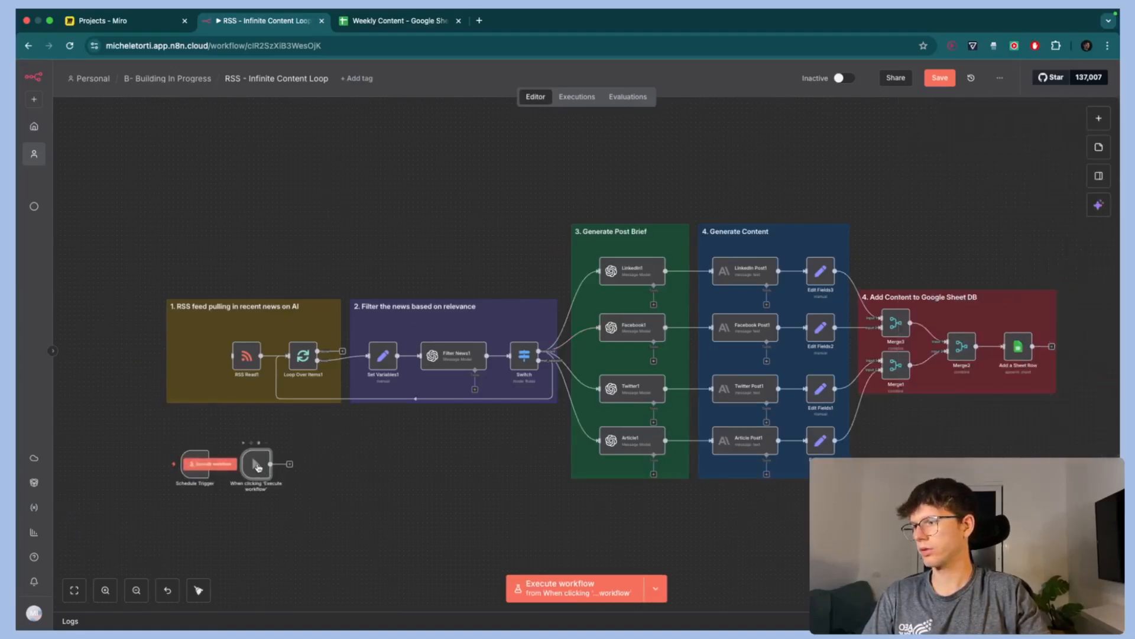
{"action": "left_click_drag", "start_coordinate": [260, 463], "coordinate": [189, 355]}
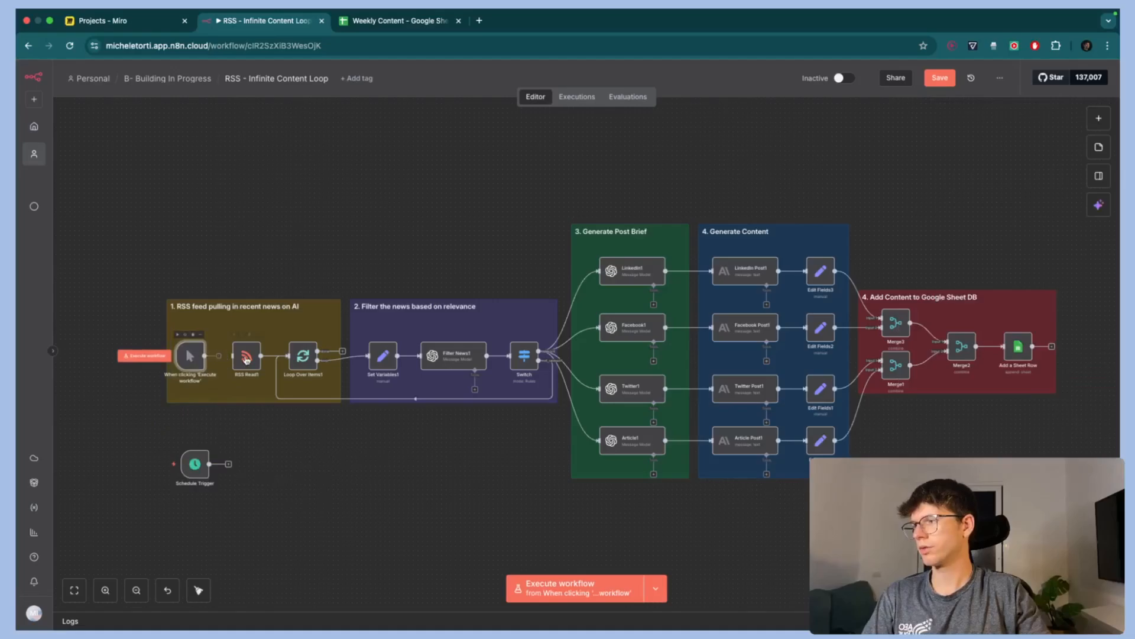
{"action": "left_click", "coordinate": [218, 355]}
{"action": "left_click_drag", "start_coordinate": [204, 355], "coordinate": [231, 354]}
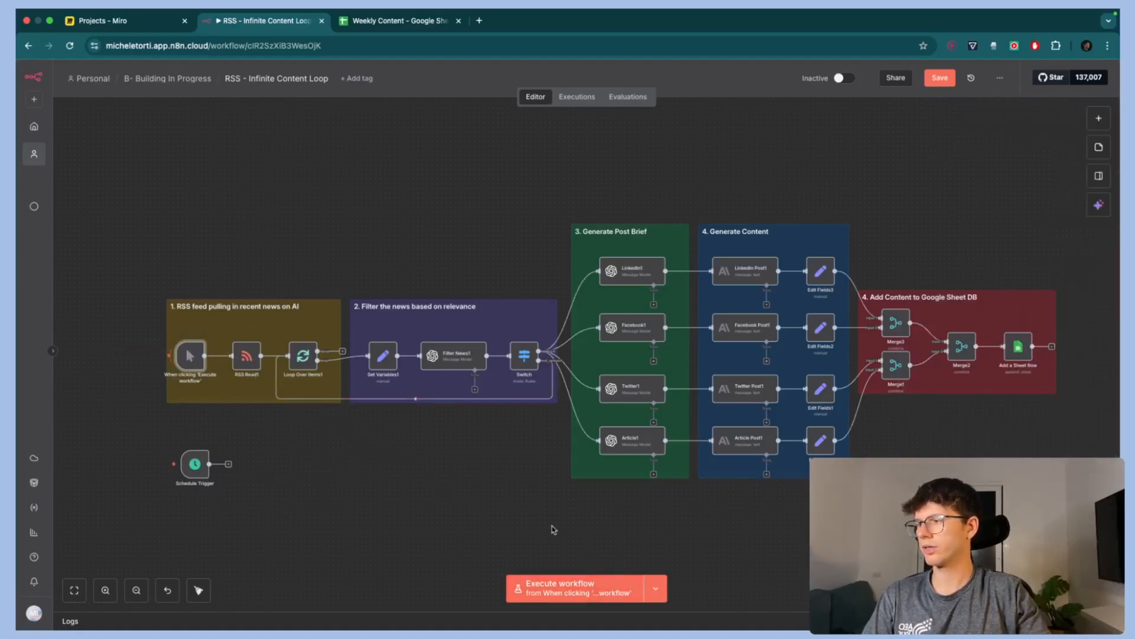
- Execute the complete workflow from the manual trigger
{"action": "left_click", "coordinate": [560, 588]}
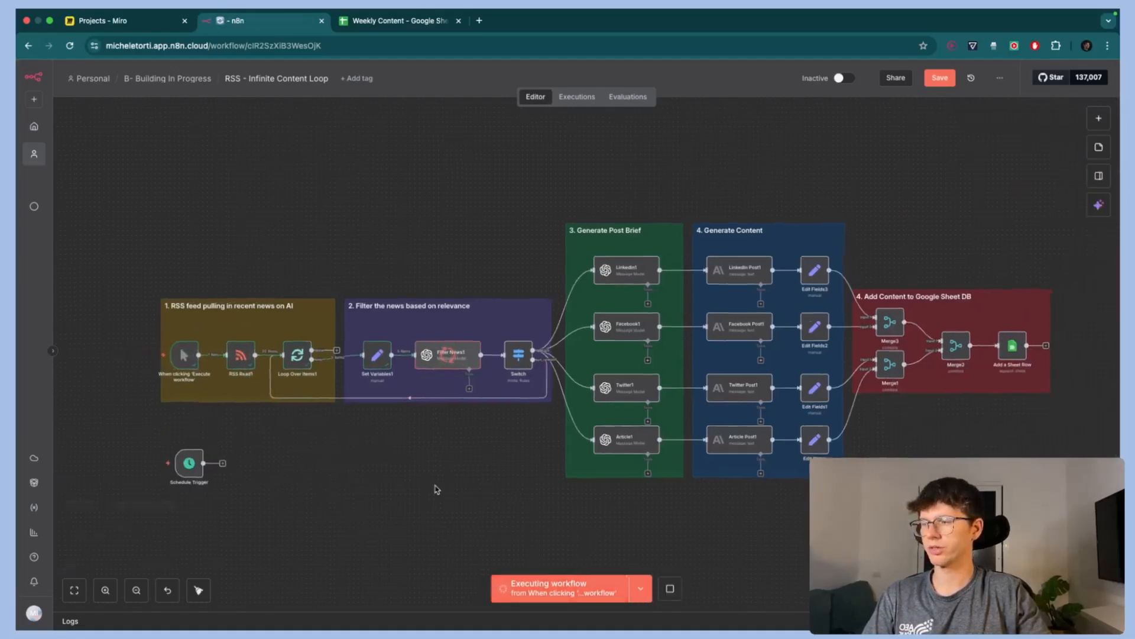
{"action": "scroll", "coordinate": [435, 489], "scroll_direction": "right", "scroll_amount": 5}
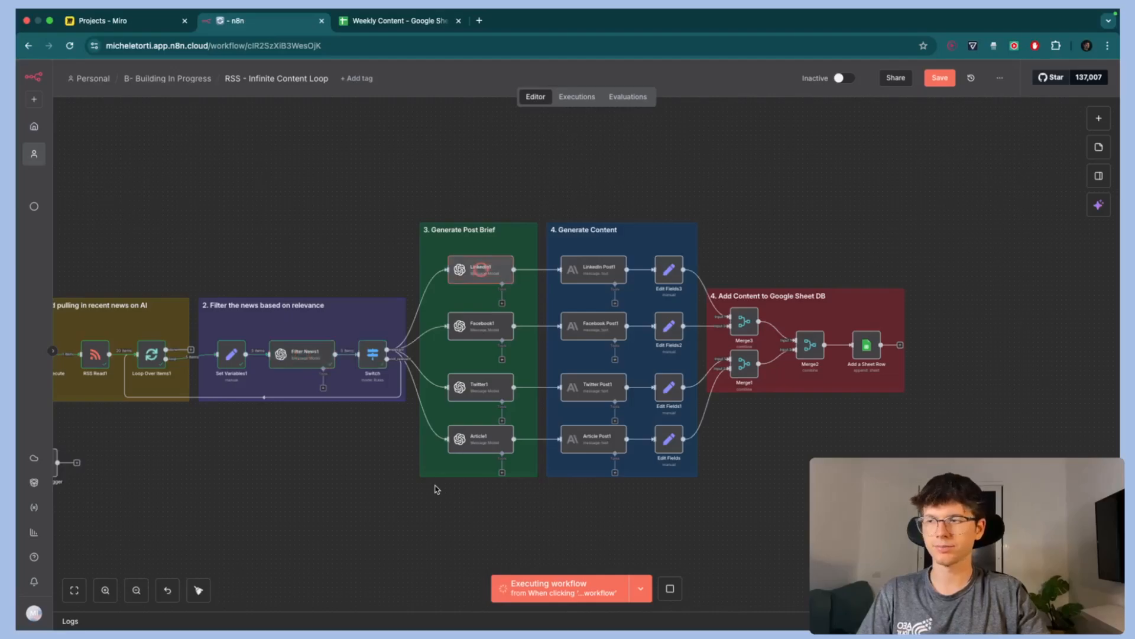
{"action": "key", "text": "1"}
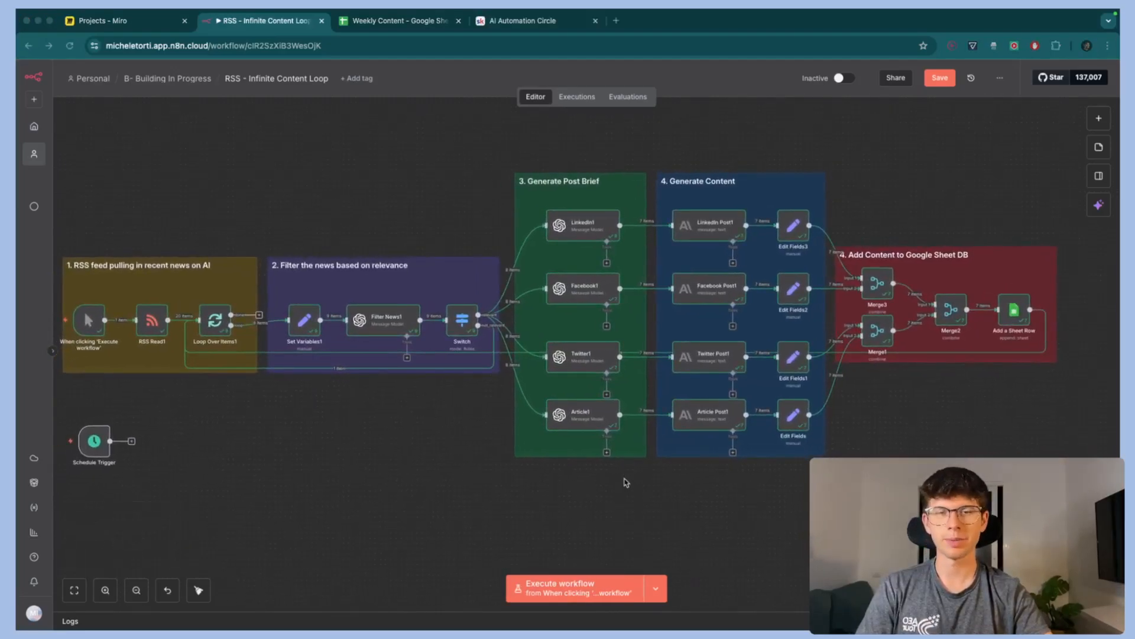
- Switch to the Weekly Content sheet and examine the titles, article links, and LinkedIn, Facebook, Article and Twitter texts in the generated rows
{"action": "left_click", "coordinate": [374, 24]}
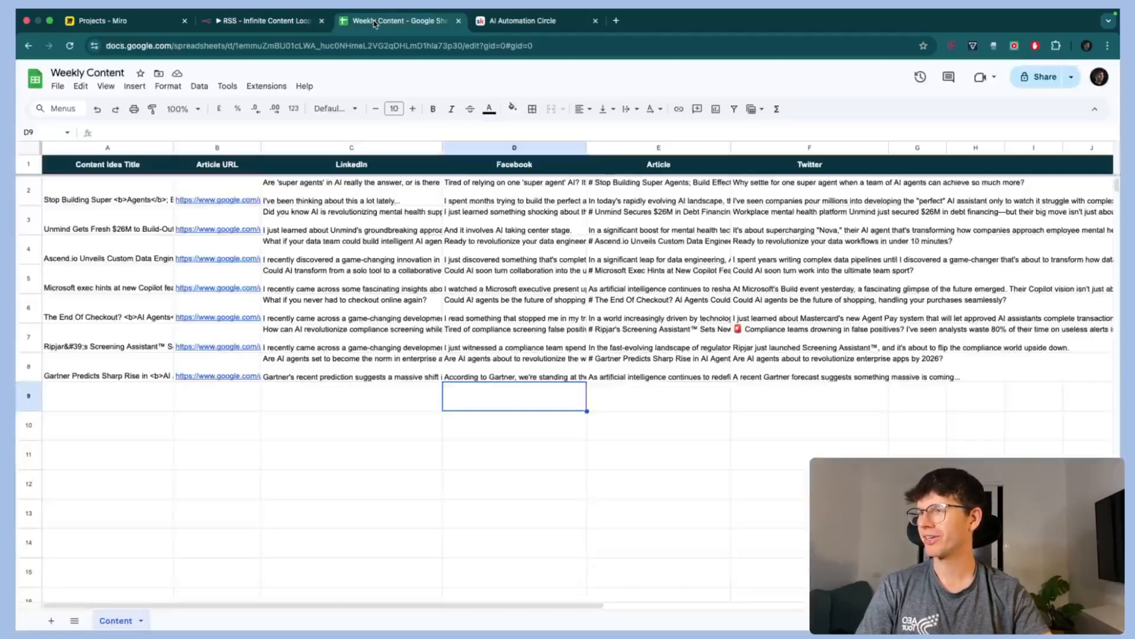
{"action": "left_click_drag", "start_coordinate": [122, 199], "coordinate": [126, 373]}
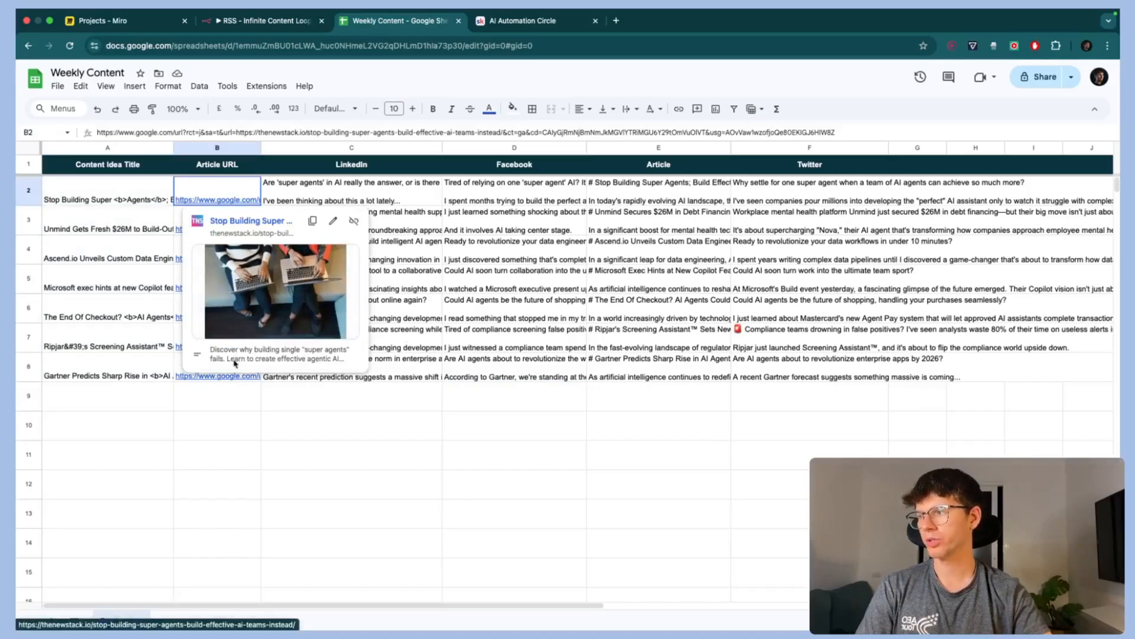
{"action": "left_click", "coordinate": [208, 320]}
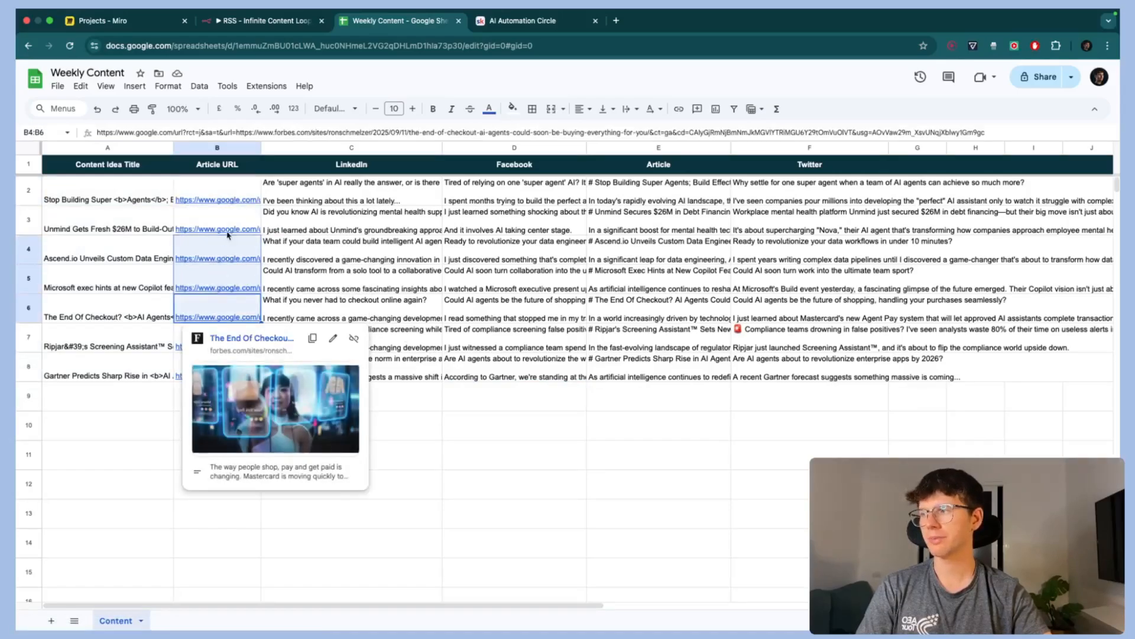
{"action": "left_click", "coordinate": [332, 222]}
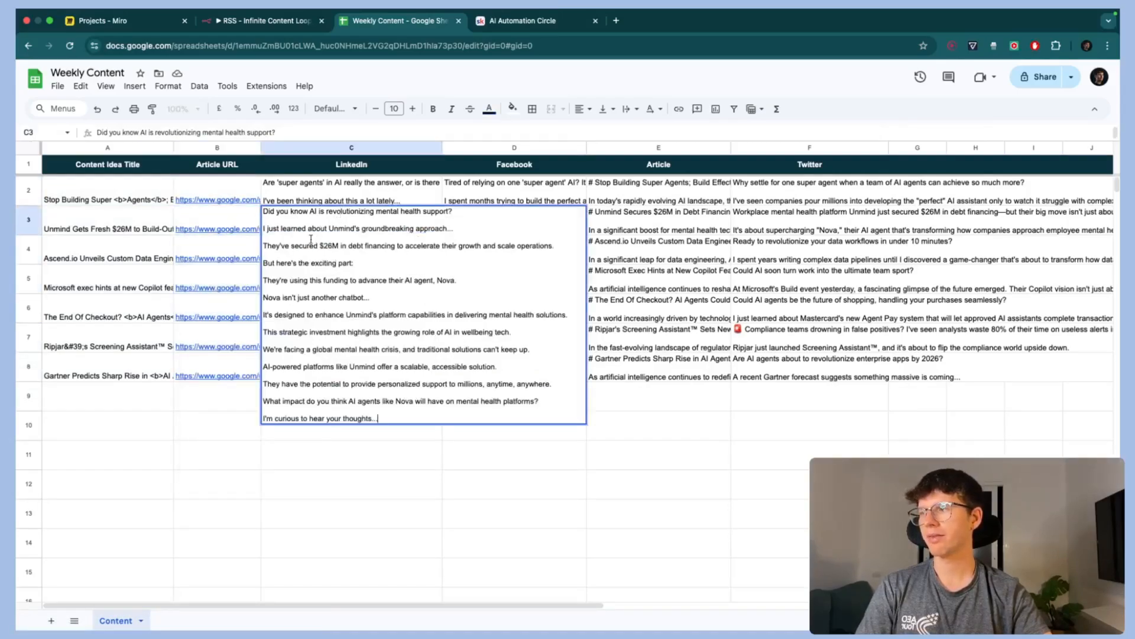
{"action": "left_click", "coordinate": [324, 184]}
{"action": "double_click", "coordinate": [324, 254]}
{"action": "double_click", "coordinate": [491, 247]}
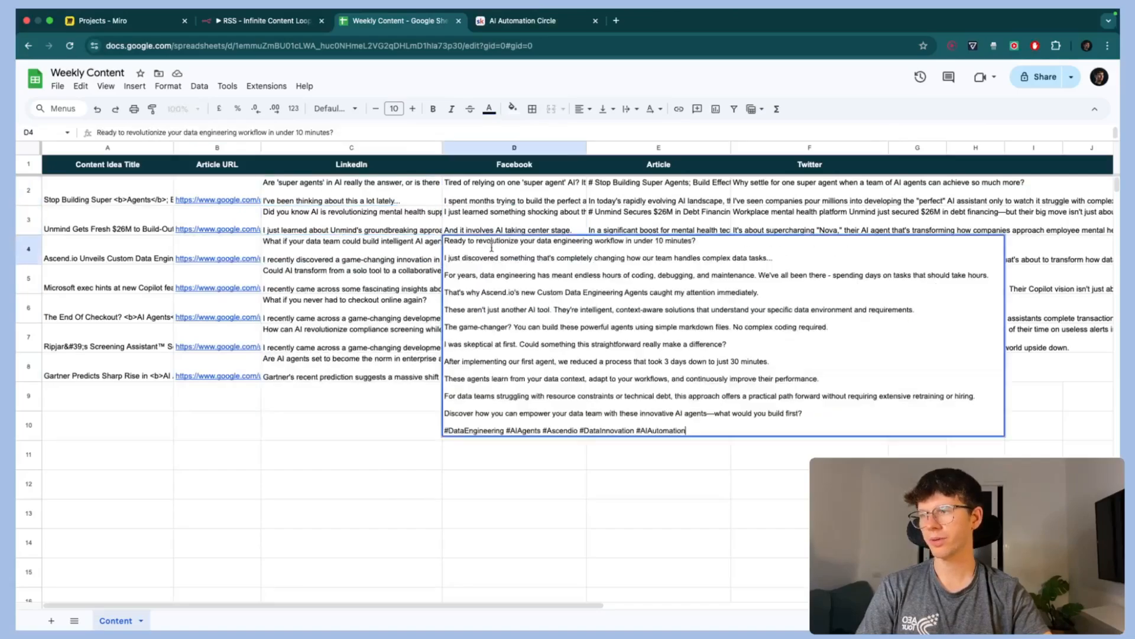
{"action": "left_click", "coordinate": [506, 220]}
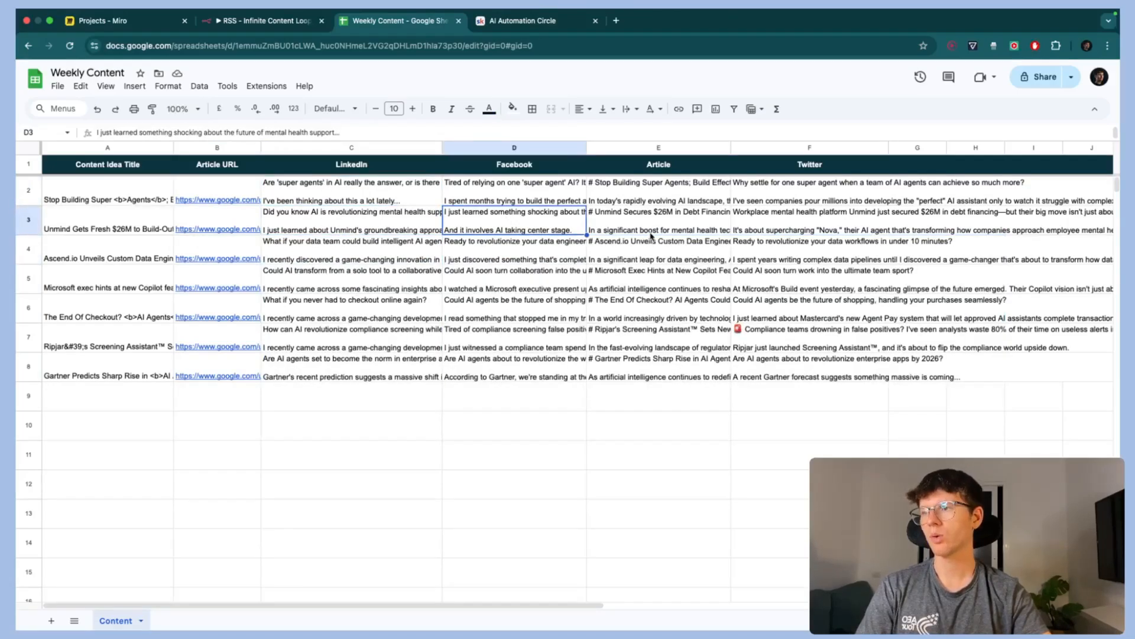
{"action": "double_click", "coordinate": [650, 240]}
{"action": "left_click", "coordinate": [781, 253]}
{"action": "double_click", "coordinate": [781, 253]}
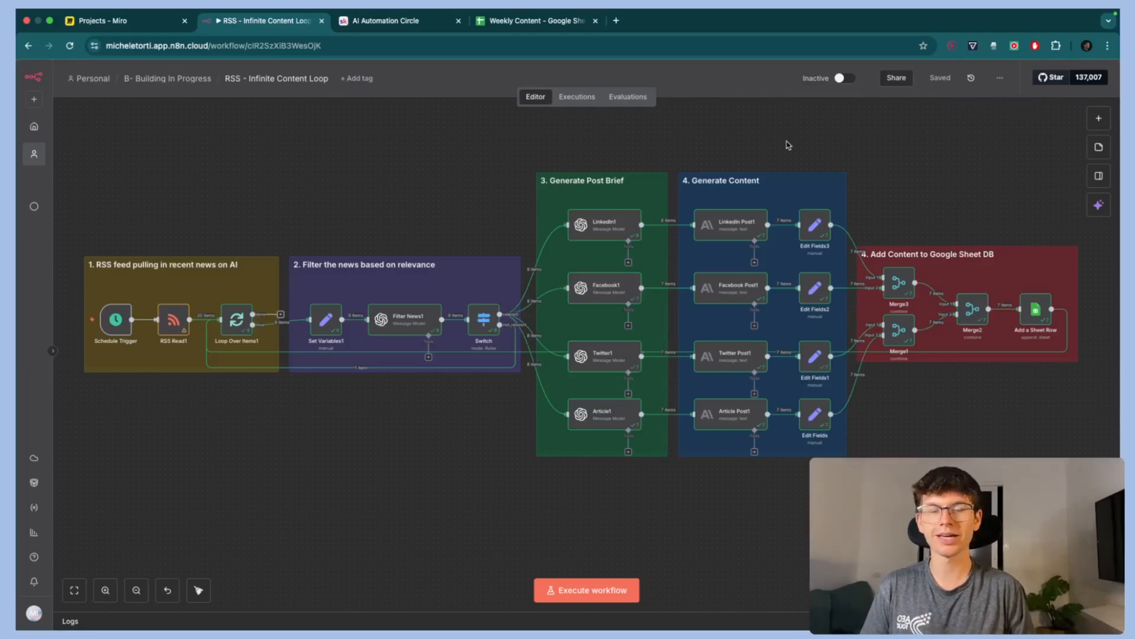
{"action": "left_click", "coordinate": [1000, 78]}
{"action": "left_click", "coordinate": [902, 160]}
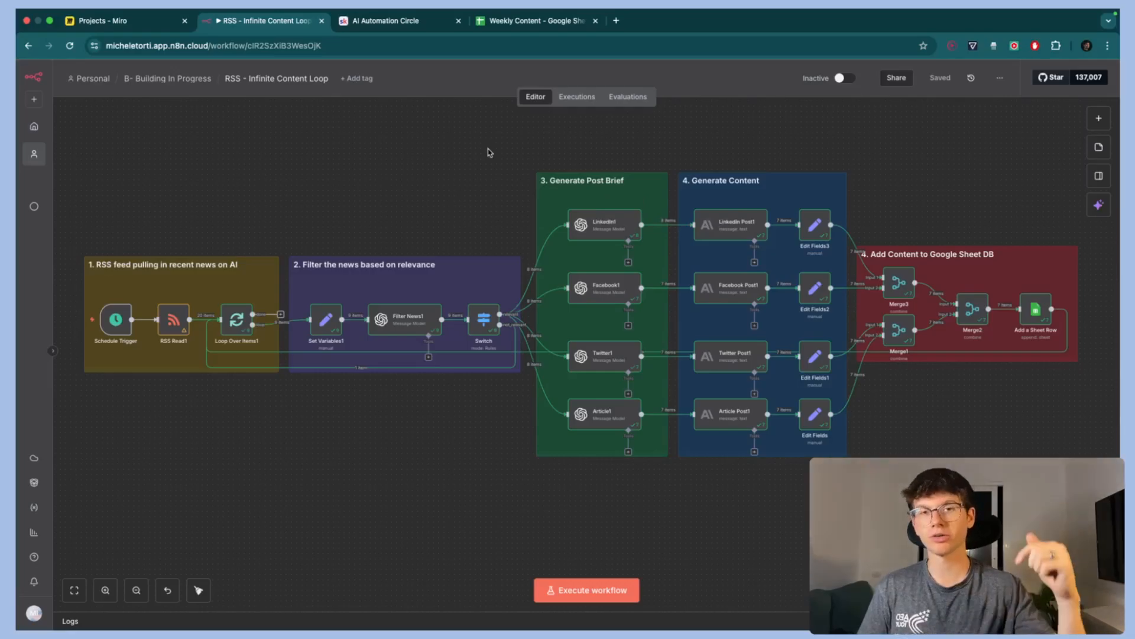
- Switch to the AI Automation Circle community and examine the blueprint import resources in the Templates Vault's Welcome (START HERE) lesson
{"action": "left_click", "coordinate": [385, 23]}
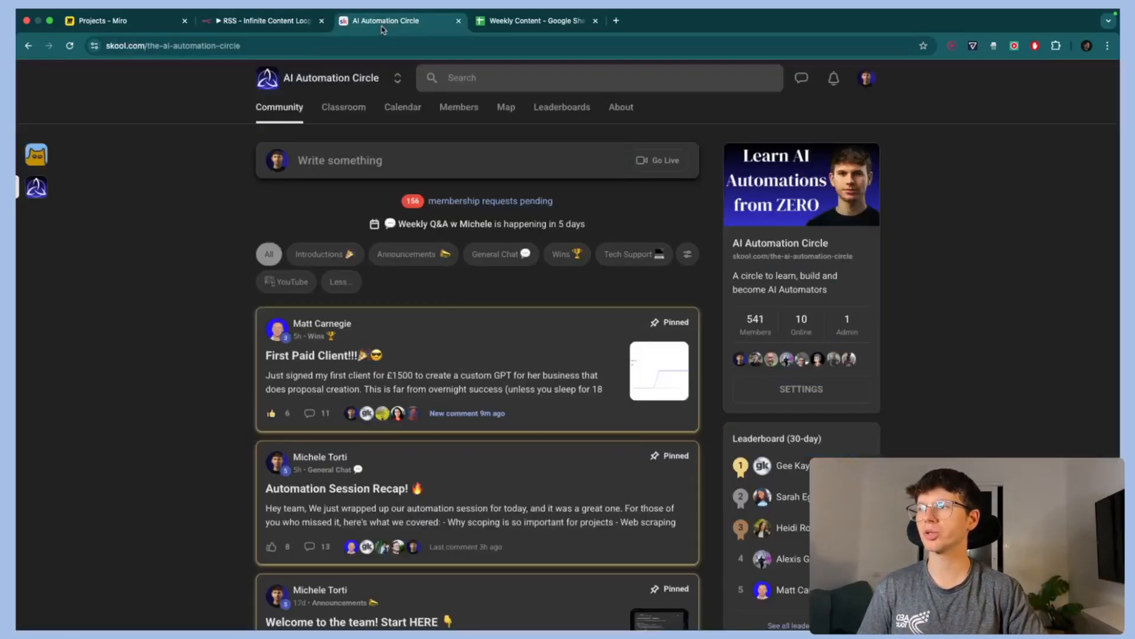
{"action": "left_click", "coordinate": [339, 112]}
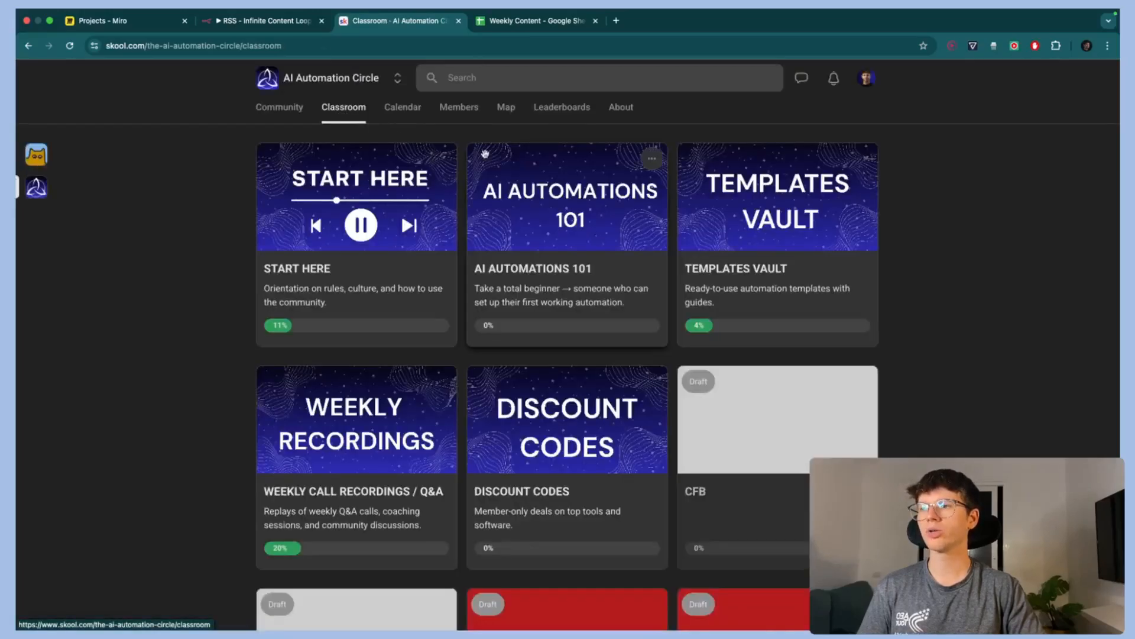
{"action": "left_click", "coordinate": [743, 193]}
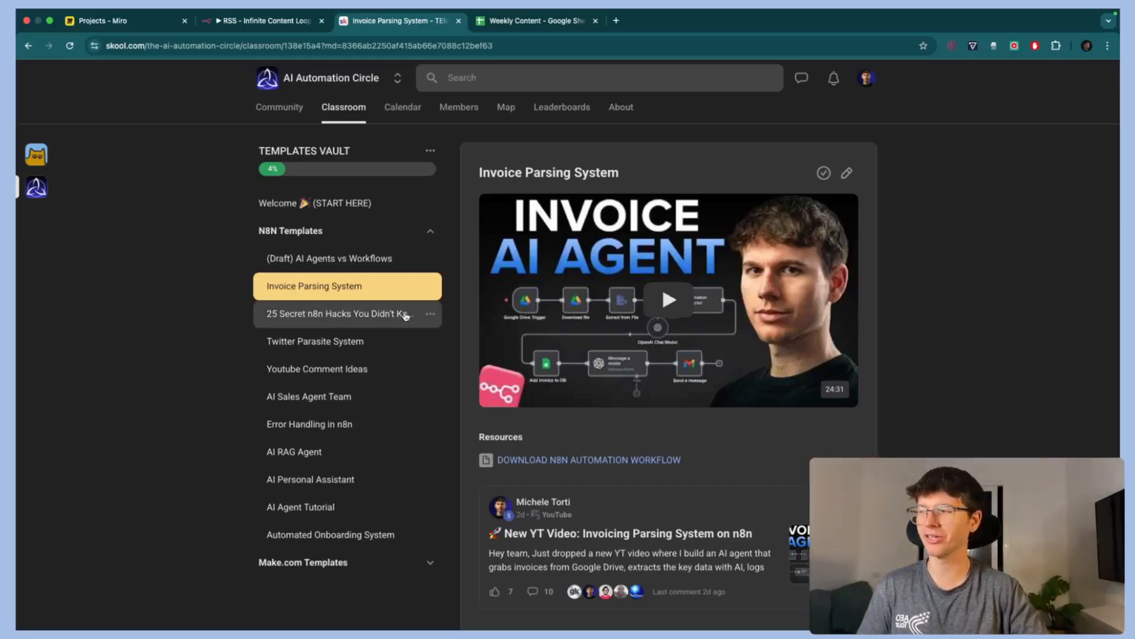
{"action": "left_click", "coordinate": [350, 204]}
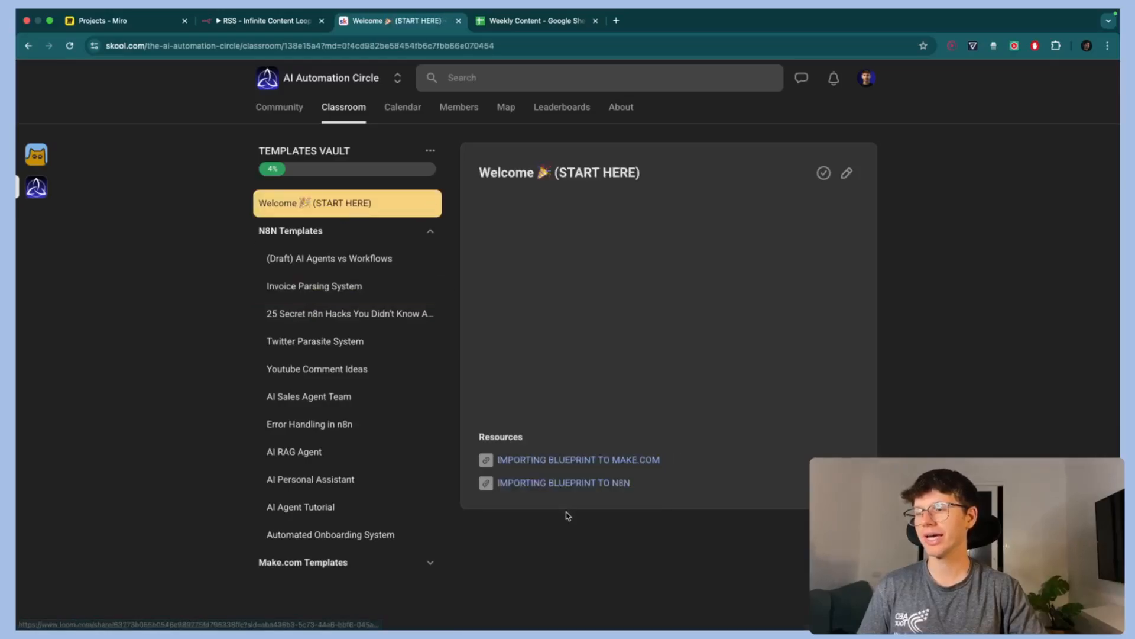
{"action": "scroll", "coordinate": [568, 515], "scroll_direction": "up", "scroll_amount": 5}
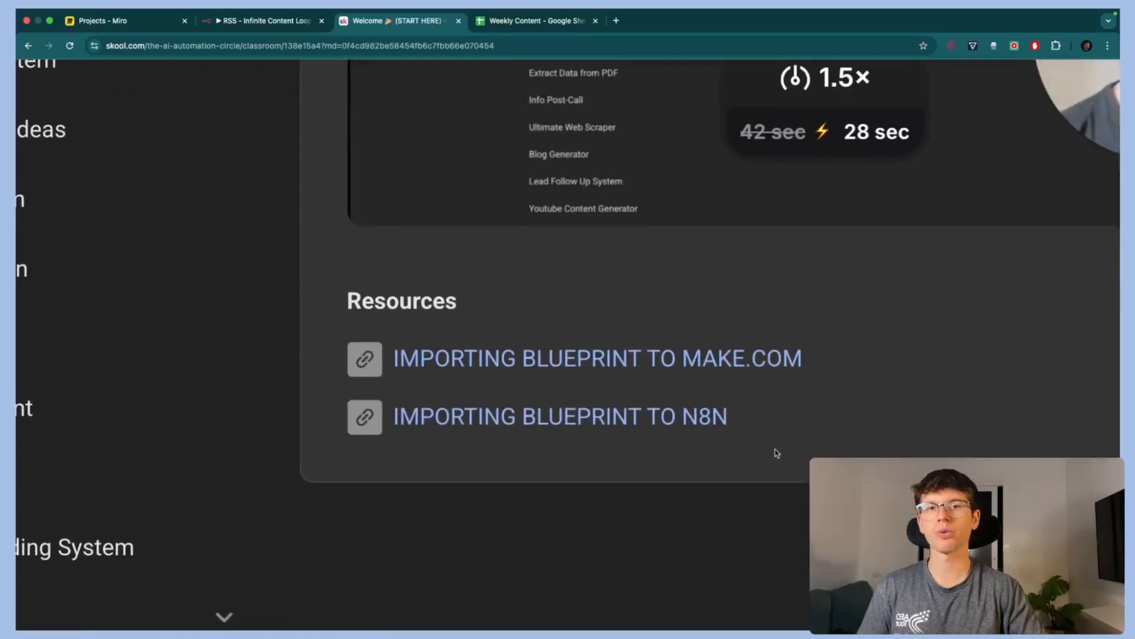
{"action": "scroll", "coordinate": [631, 477], "scroll_direction": "down", "scroll_amount": 5}
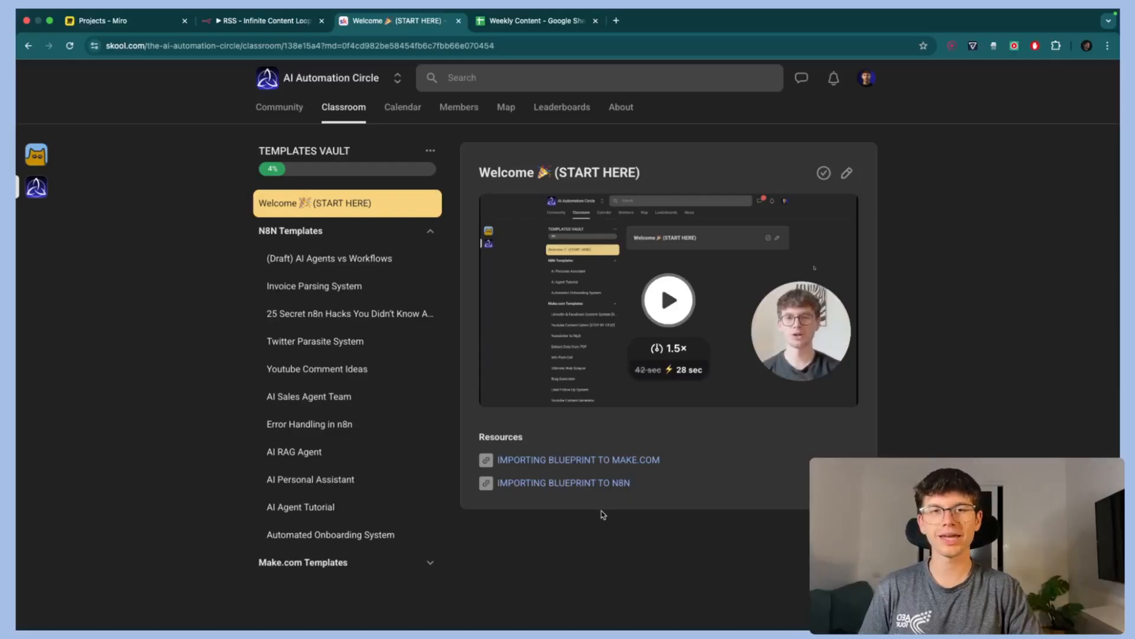
- Return to the classroom overview and open the AI AUTOMATIONS 101 course
{"action": "left_click", "coordinate": [344, 108]}
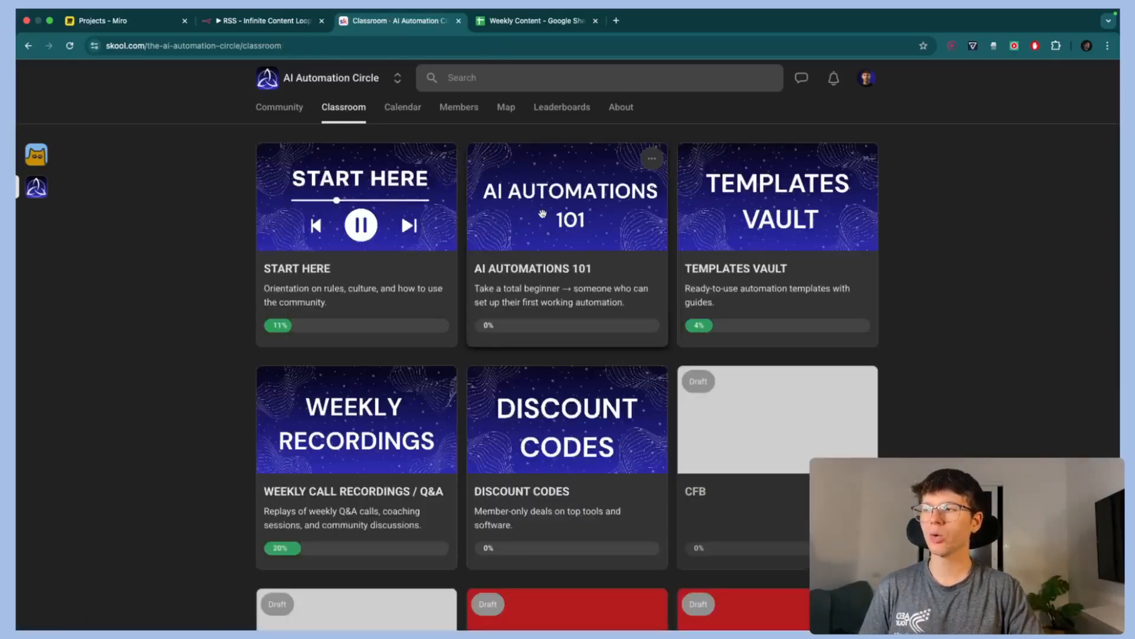
{"action": "left_click", "coordinate": [542, 214]}
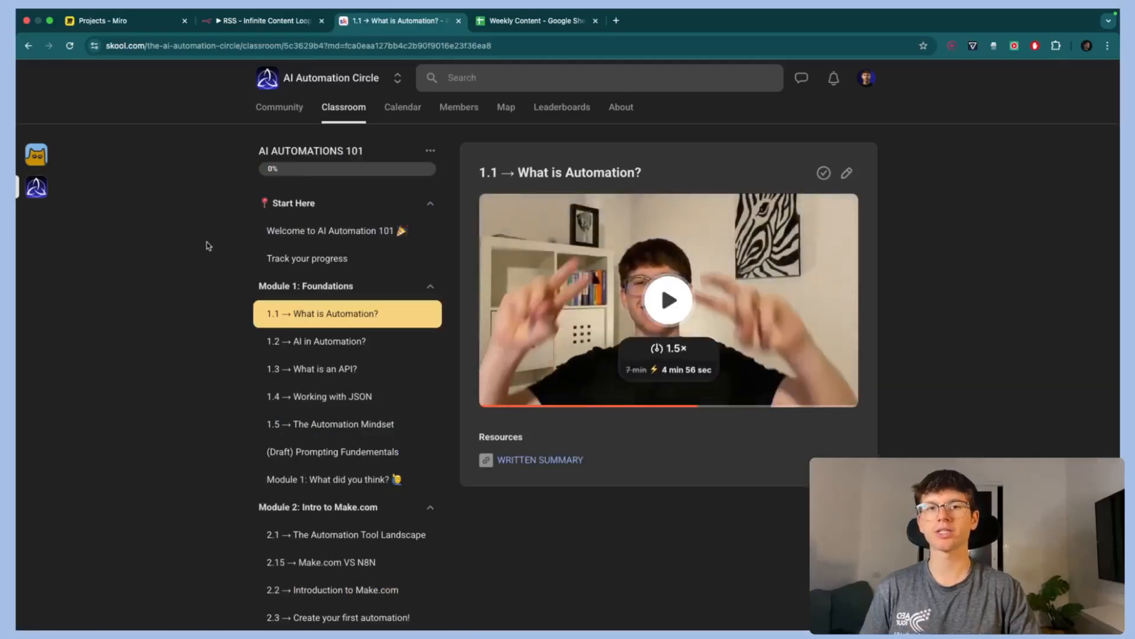